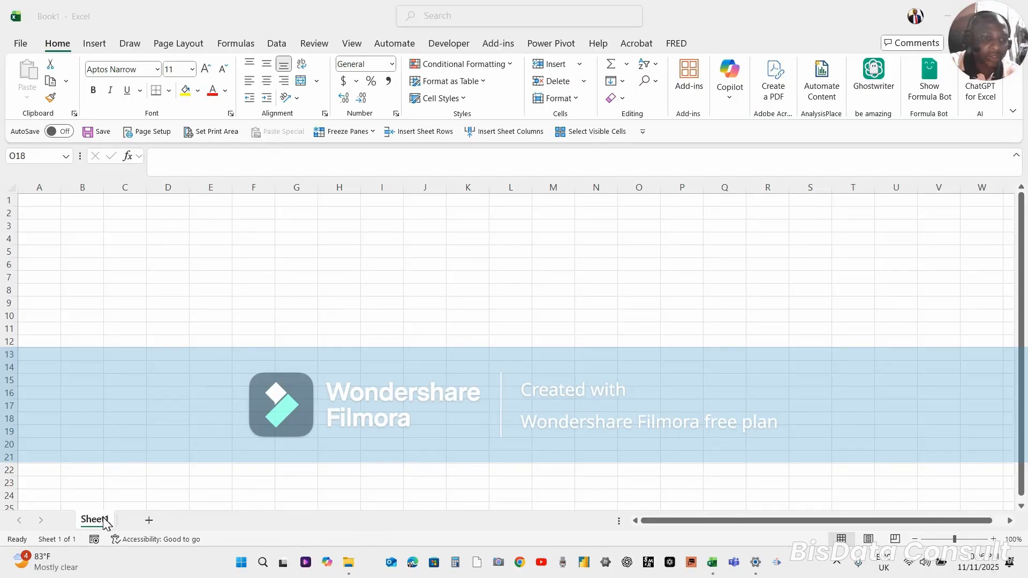
Add a new worksheet after Sheet1 and rename it ATS
{"action": "left_click", "coordinate": [87, 468]}
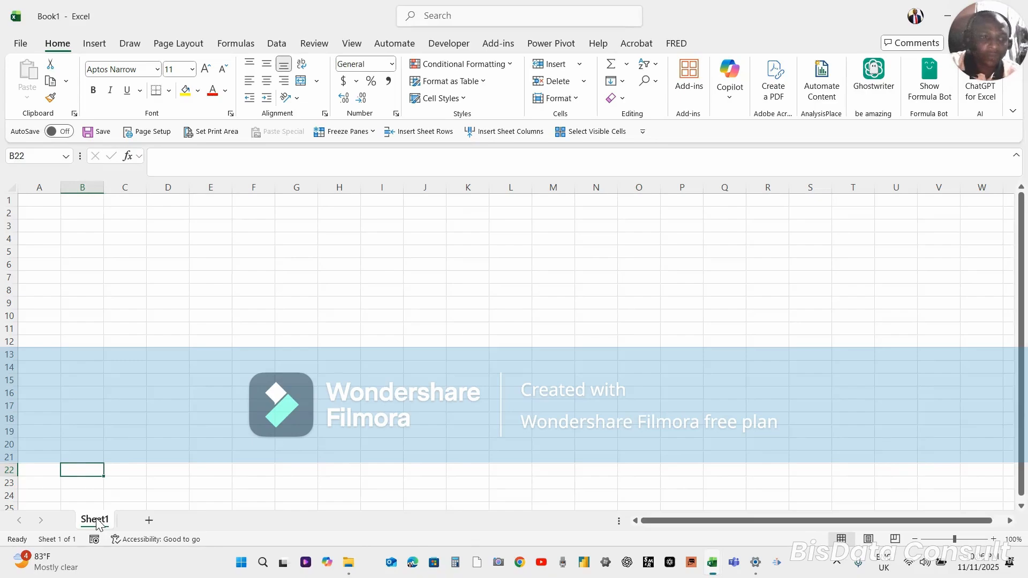
{"action": "left_click", "coordinate": [149, 522]}
{"action": "double_click", "coordinate": [139, 520]}
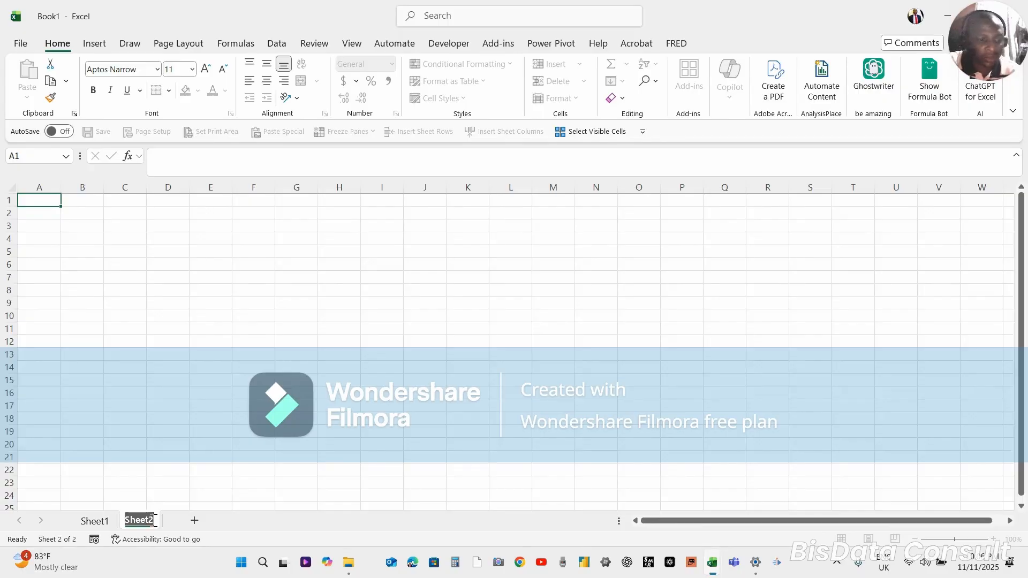
{"action": "key", "text": "Caps_Lock"}
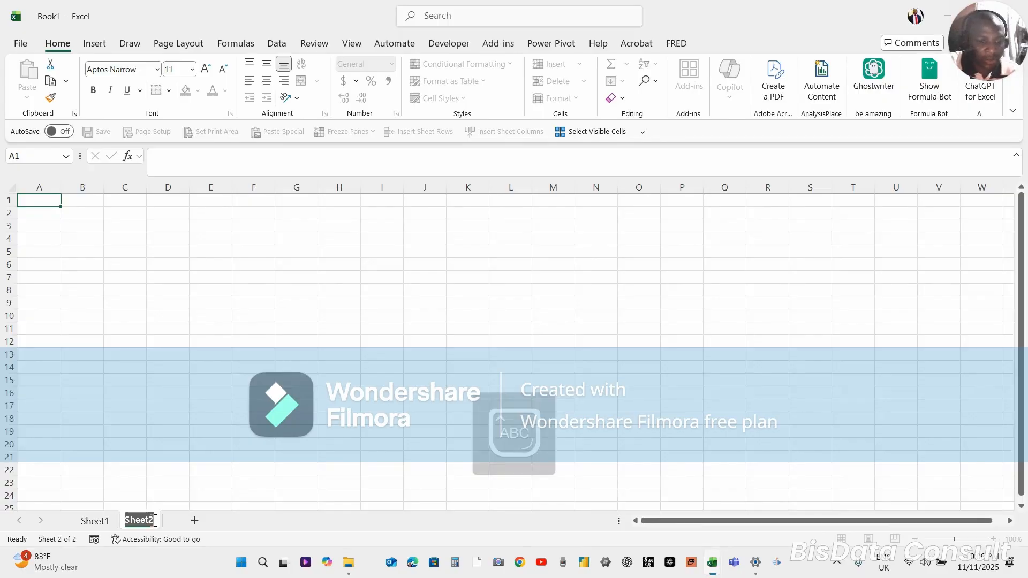
{"action": "type", "text": "AT"}
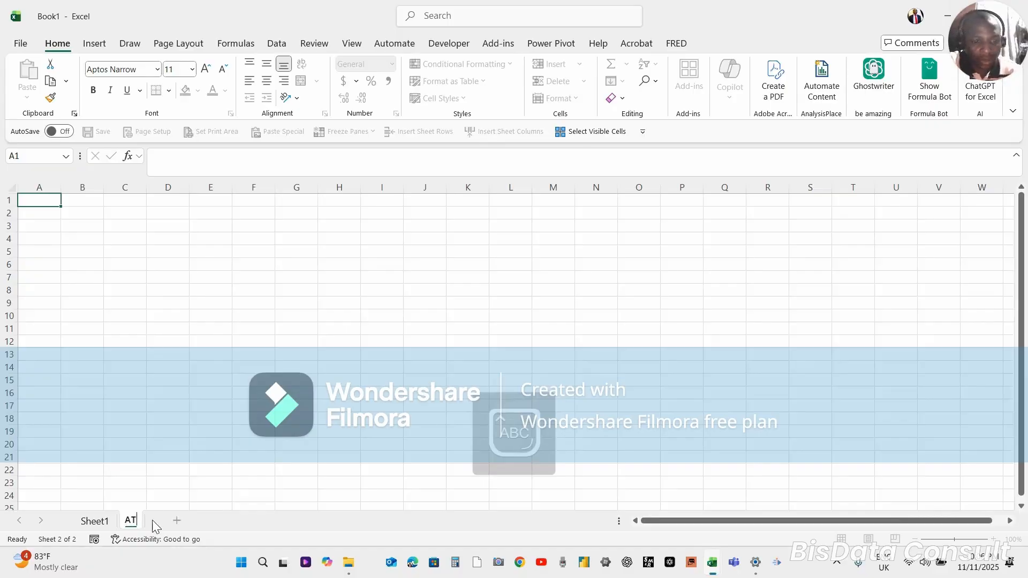
{"action": "type", "text": "S"}
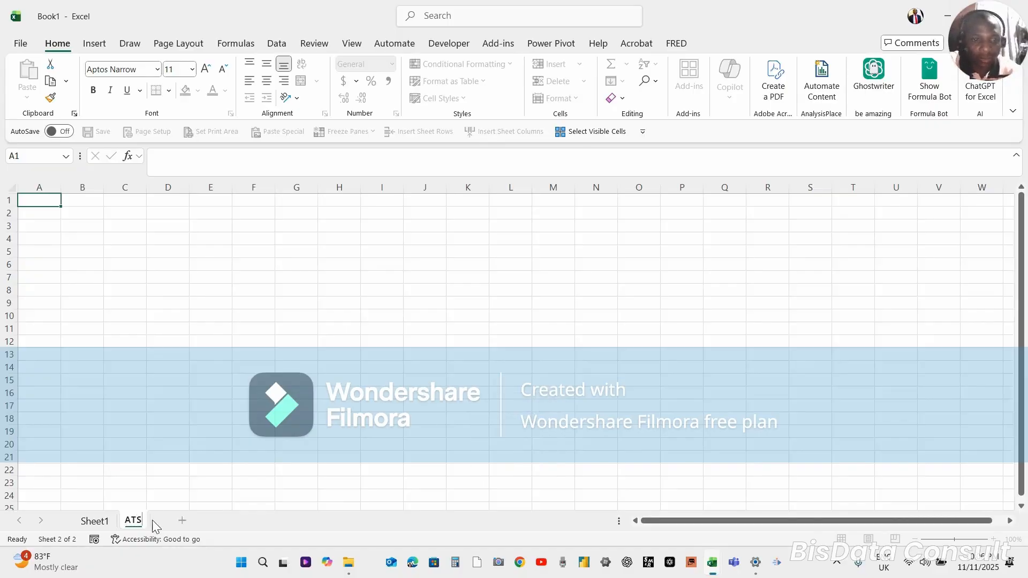
{"action": "key", "text": "Return"}
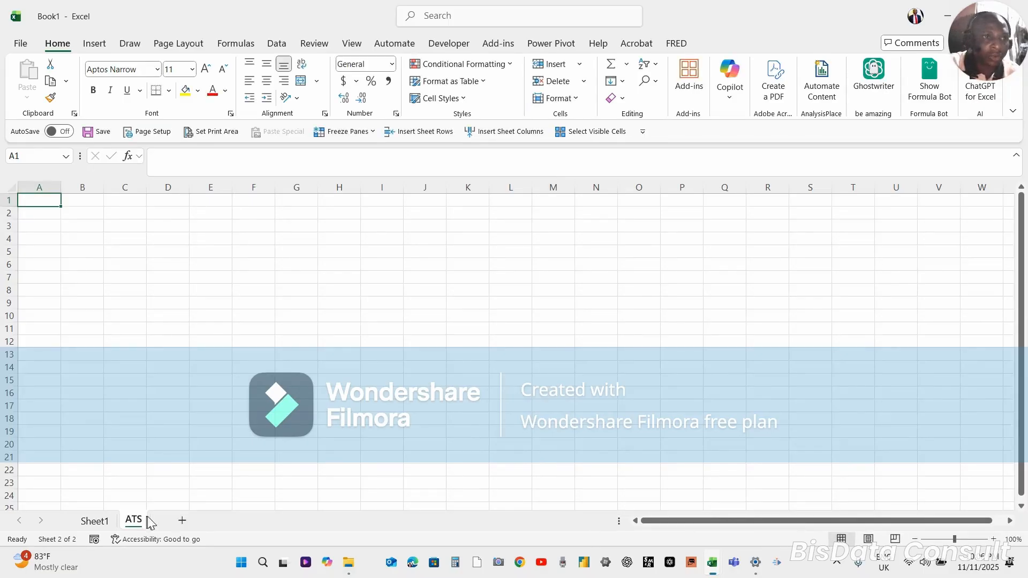
{"action": "left_click", "coordinate": [20, 44]}
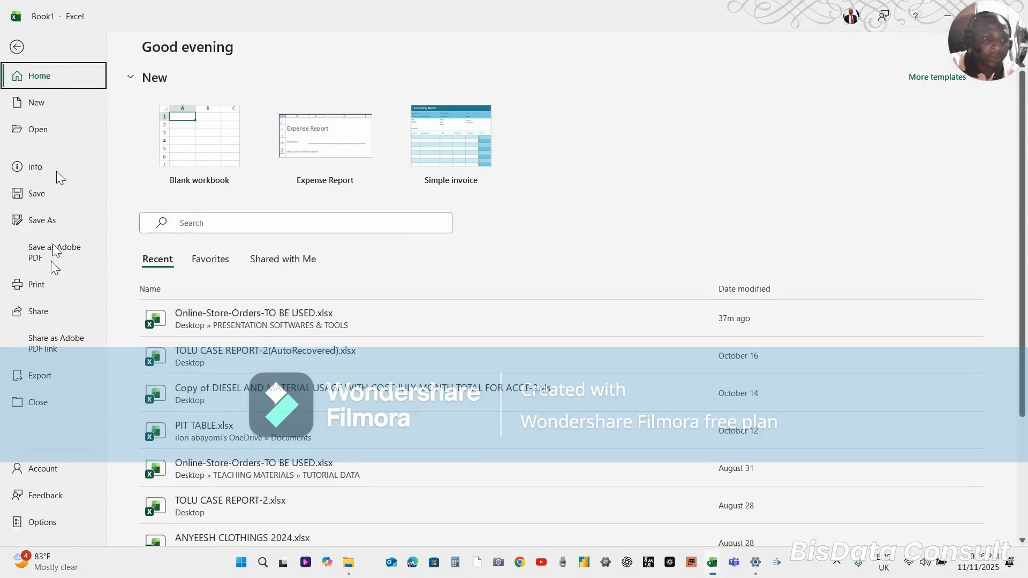
{"action": "left_click", "coordinate": [43, 523]}
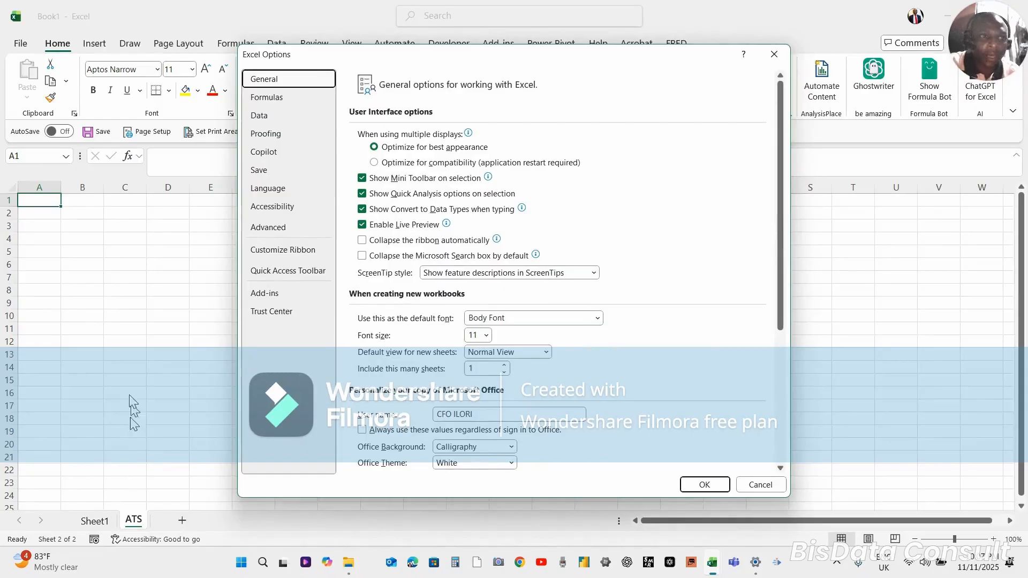
{"action": "left_click", "coordinate": [766, 486]}
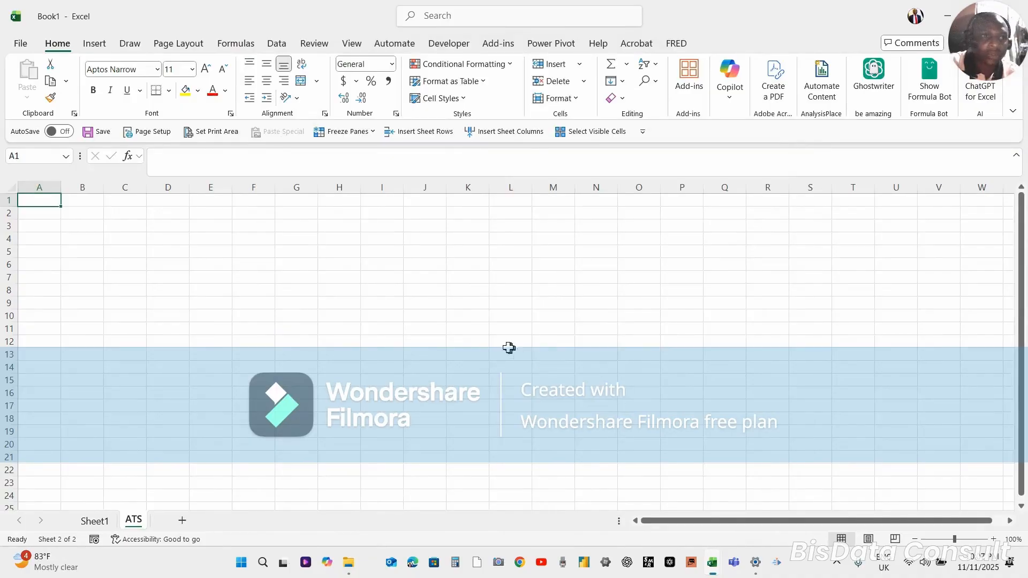
Set new workbooks to include 3 sheets in the general Excel options, and switch to Sheet1
{"action": "left_click", "coordinate": [20, 43]}
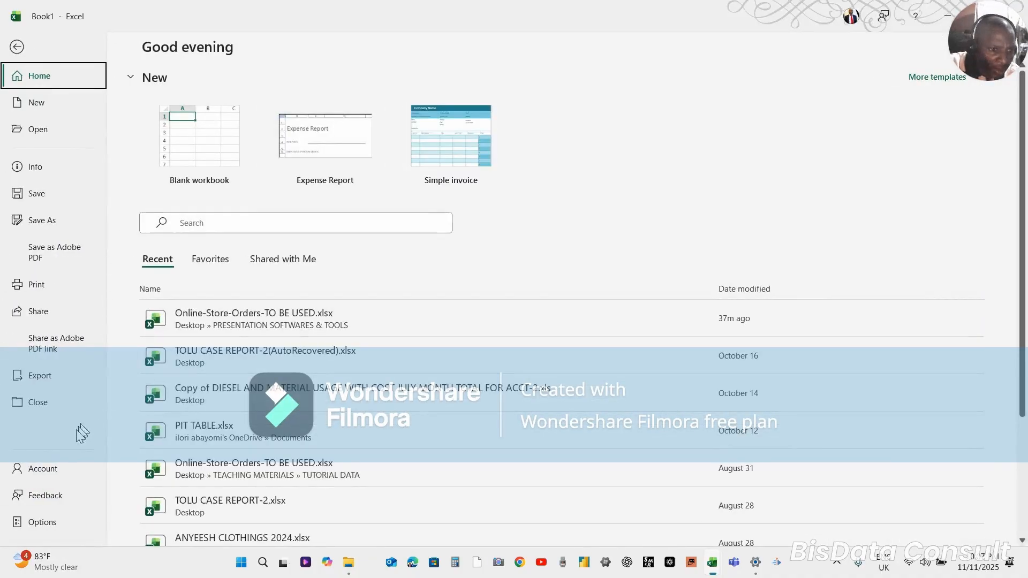
{"action": "left_click", "coordinate": [62, 476]}
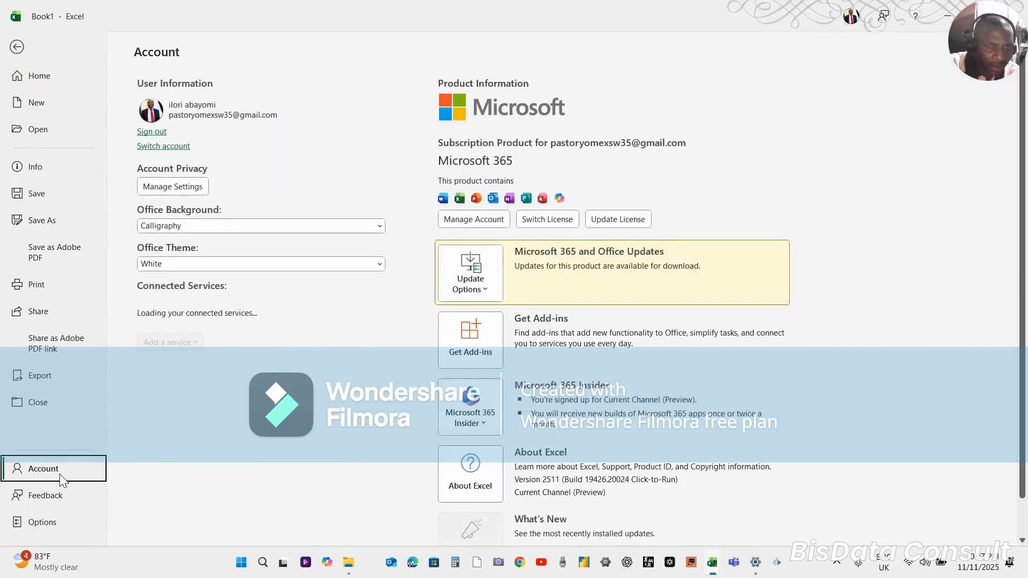
{"action": "left_click", "coordinate": [43, 522]}
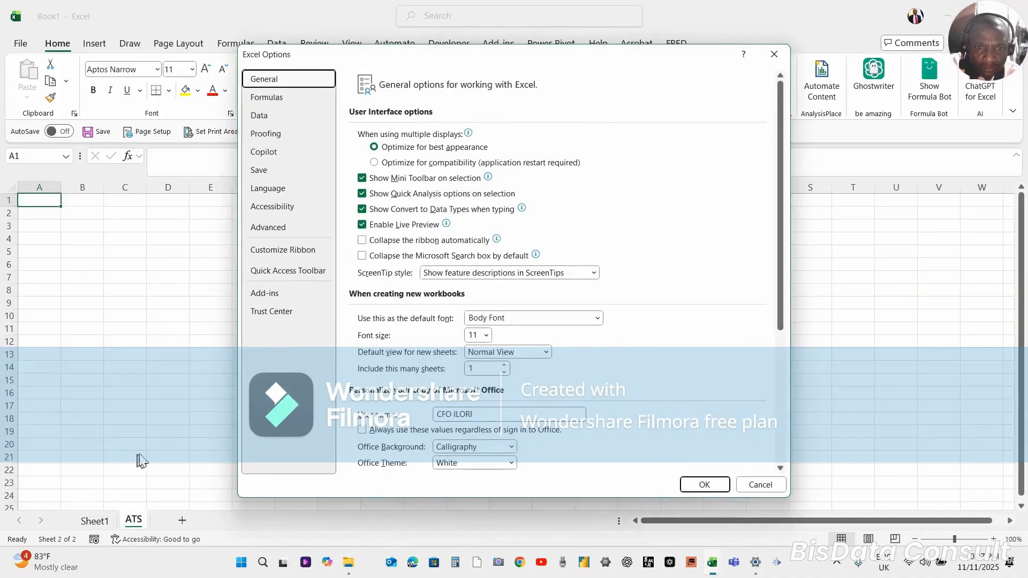
{"action": "left_click", "coordinate": [503, 366]}
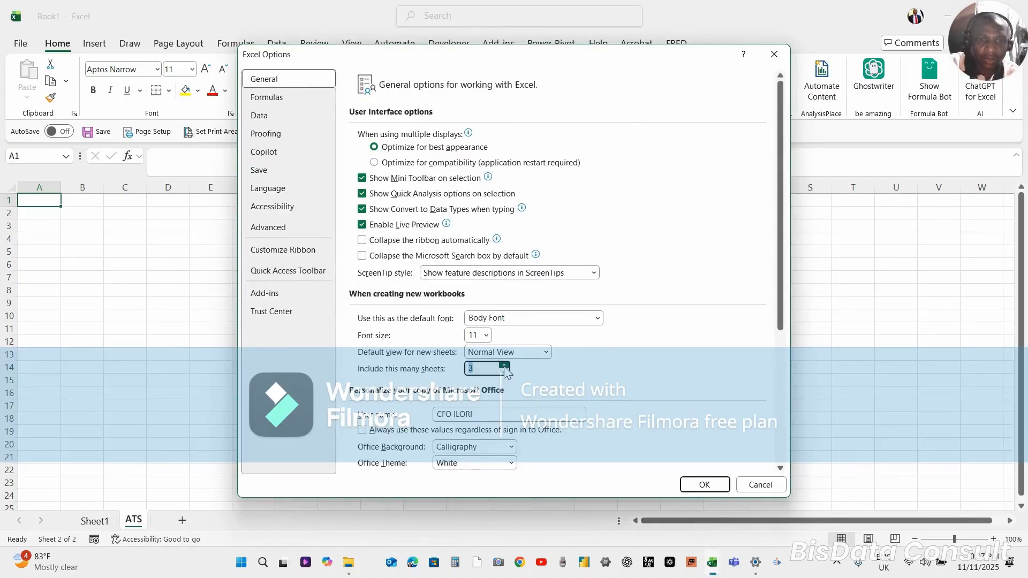
{"action": "left_click", "coordinate": [697, 484]}
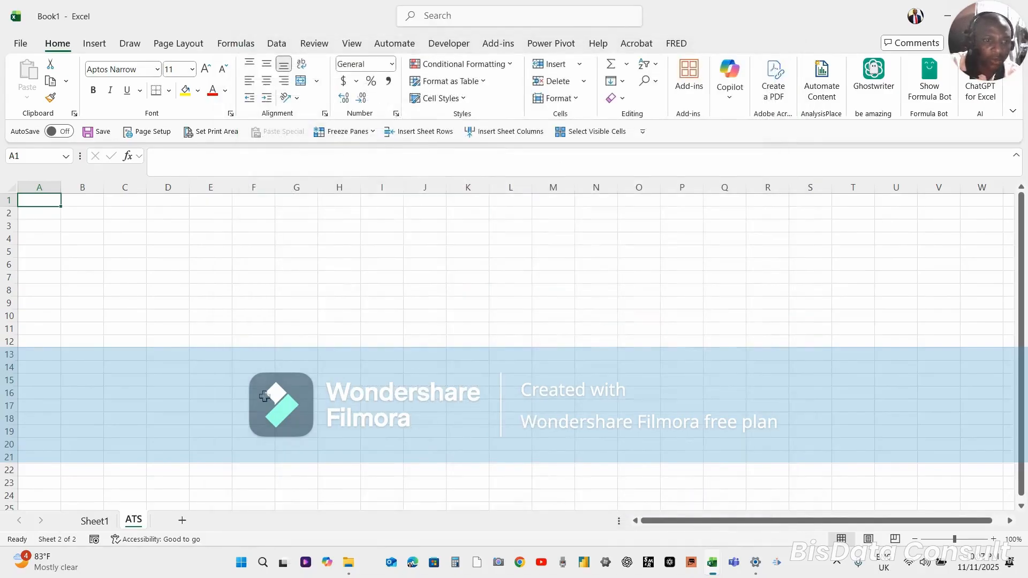
{"action": "left_click", "coordinate": [175, 431]}
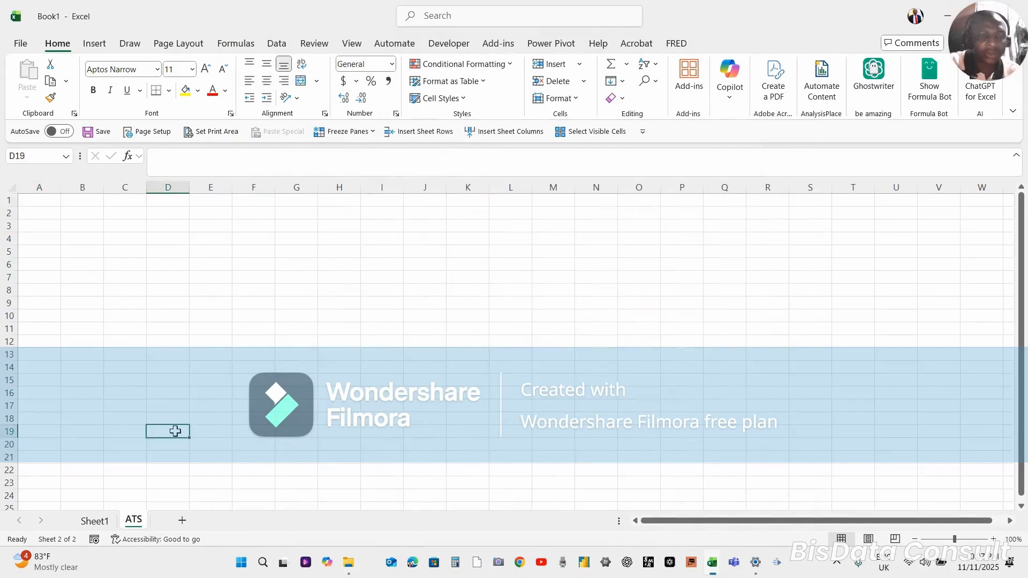
{"action": "left_click", "coordinate": [96, 522]}
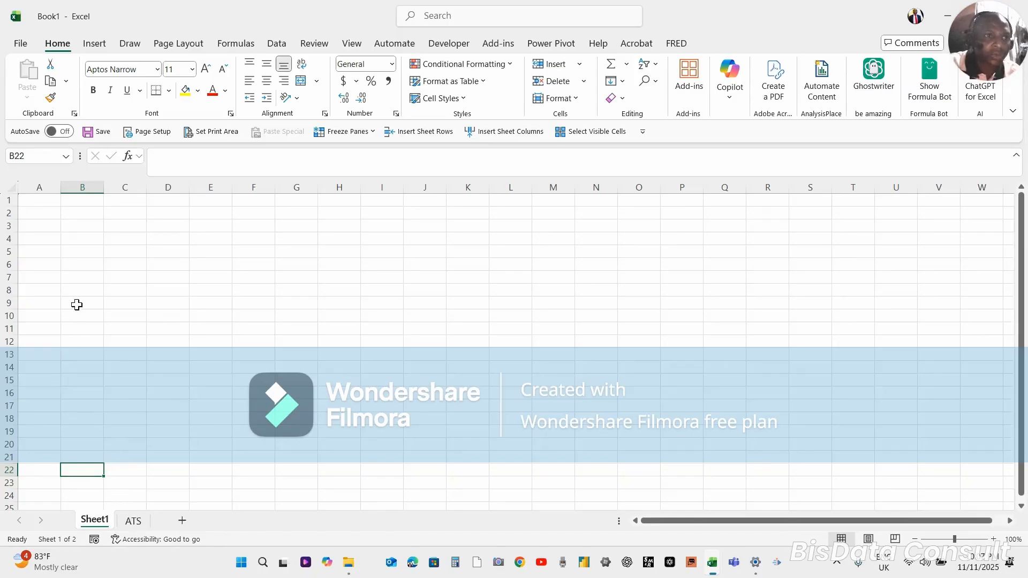
Reopen the general Excel options and adjust the number of sheets included in new workbooks
{"action": "left_click", "coordinate": [22, 44]}
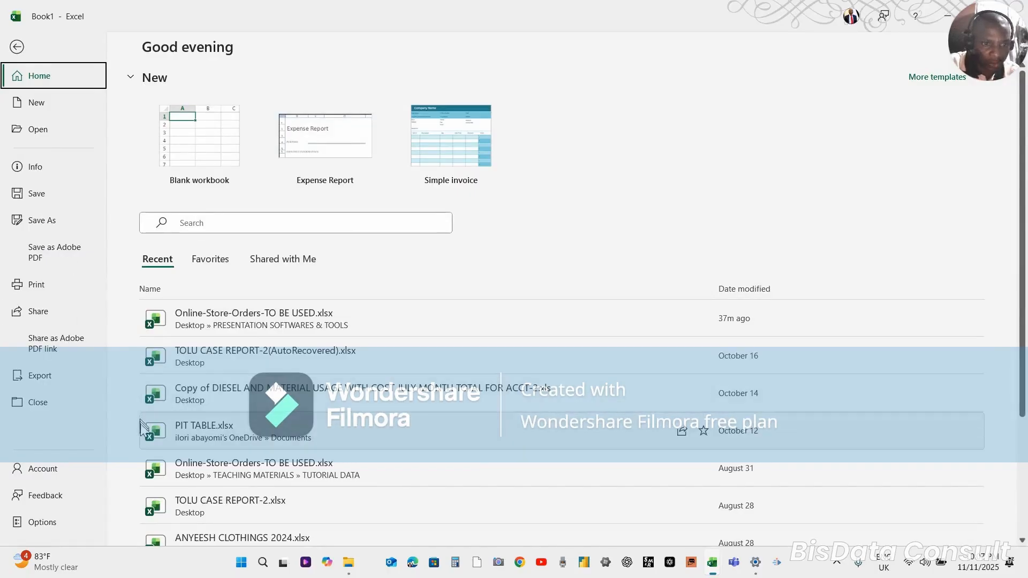
{"action": "left_click", "coordinate": [48, 471]}
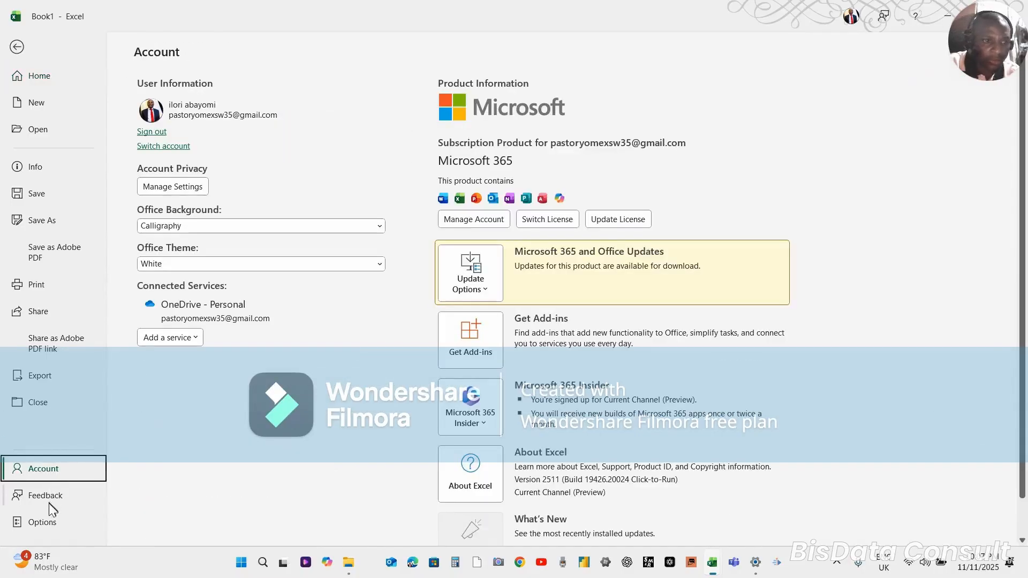
{"action": "left_click", "coordinate": [47, 522]}
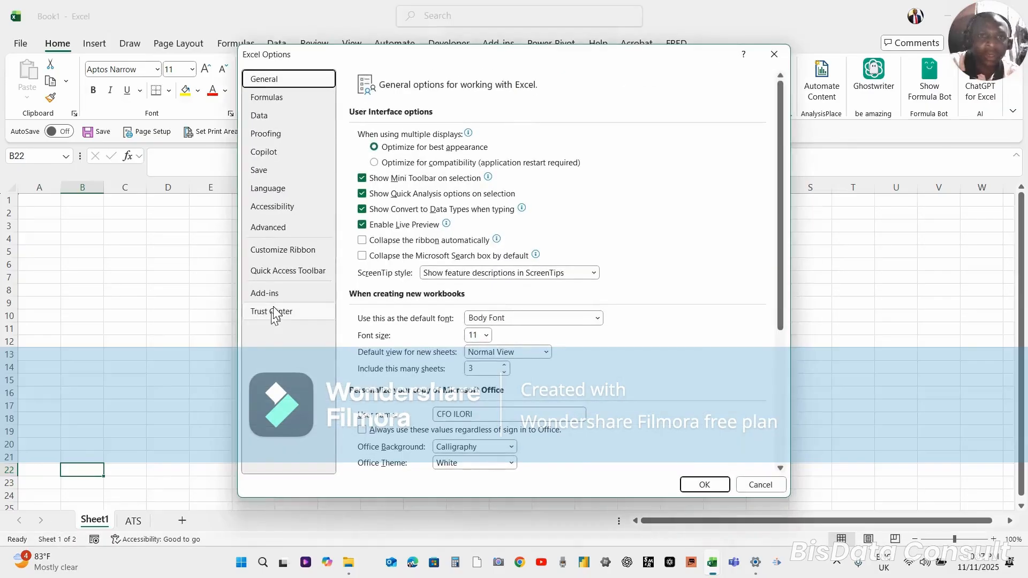
{"action": "left_click", "coordinate": [503, 366]}
{"action": "left_click", "coordinate": [704, 484]}
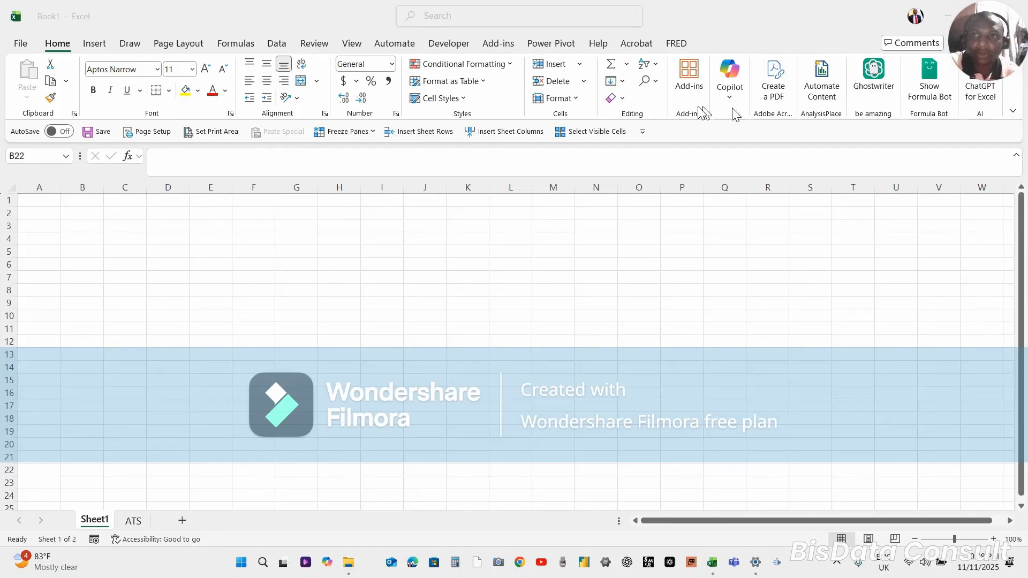
Collapse the ribbon so that it shows tabs only
{"action": "left_click", "coordinate": [1015, 116]}
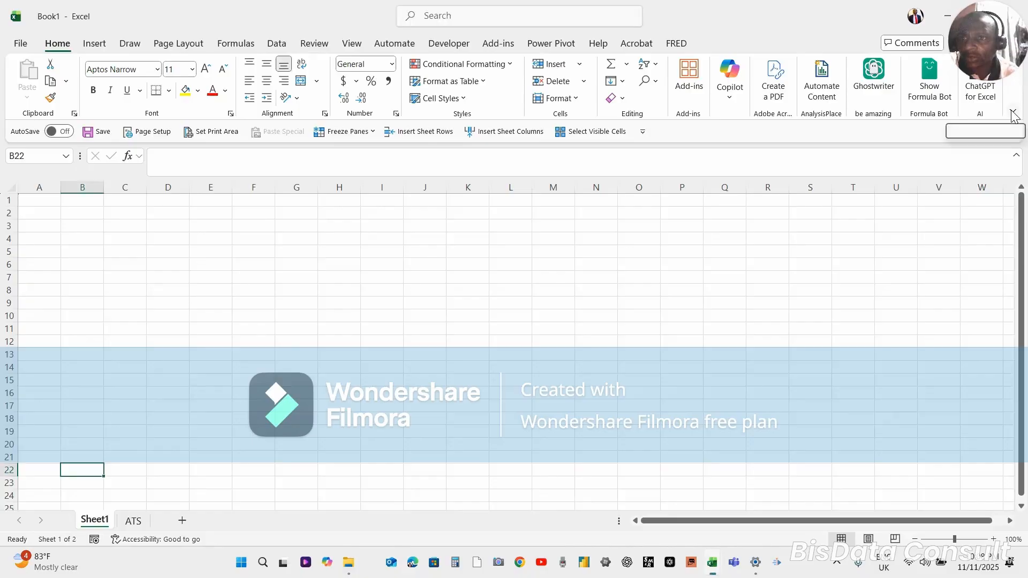
{"action": "left_click", "coordinate": [1013, 113]}
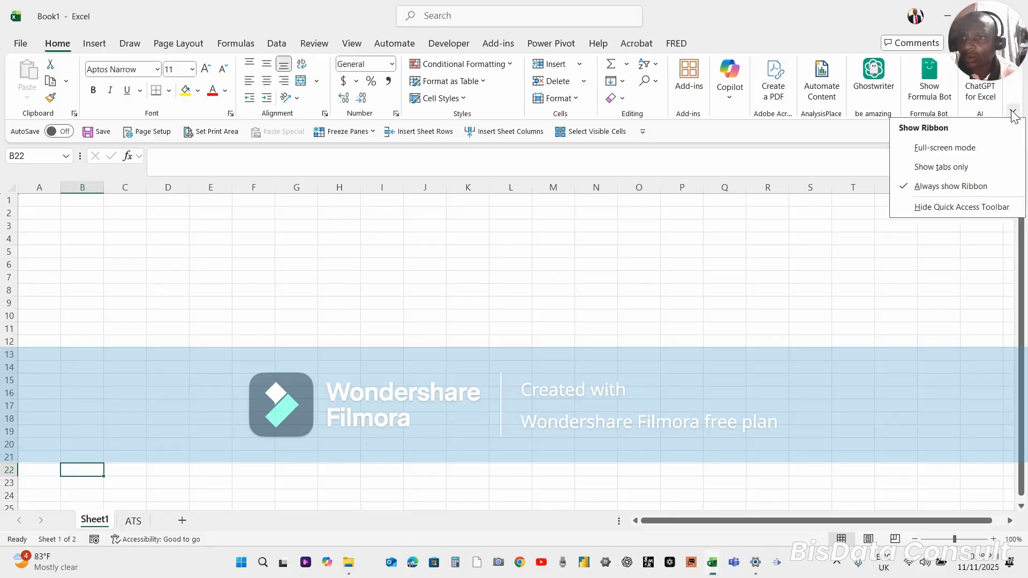
{"action": "left_click", "coordinate": [963, 167]}
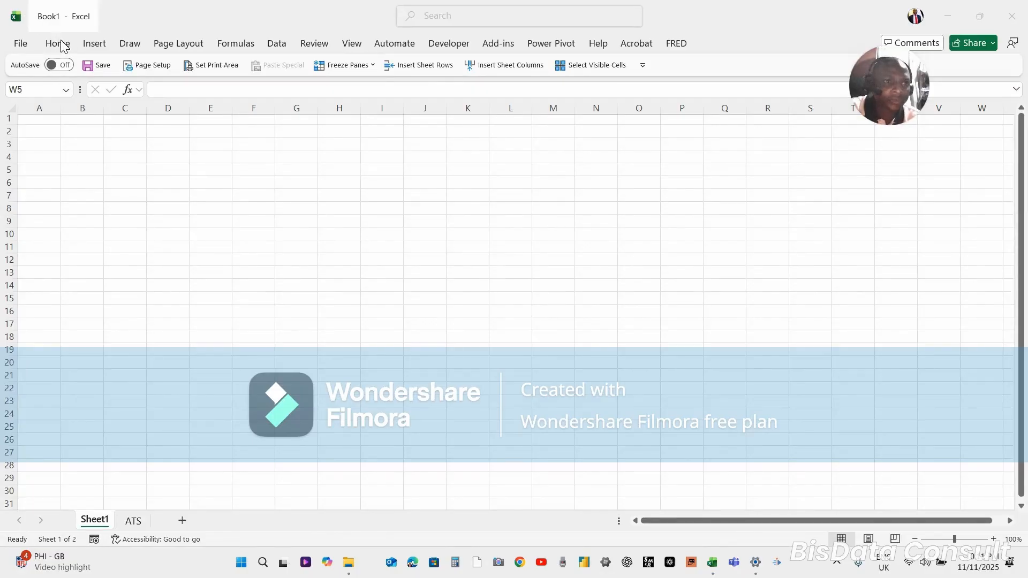
Examine the Home, Insert and Draw command sets from the collapsed ribbon
{"action": "left_click", "coordinate": [64, 46]}
{"action": "left_click", "coordinate": [95, 46]}
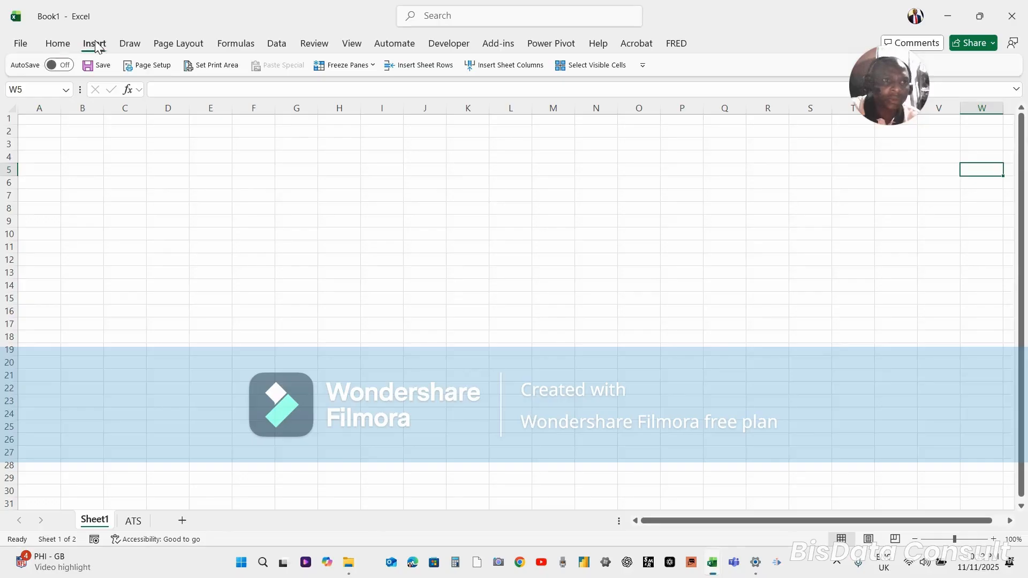
{"action": "left_click", "coordinate": [61, 45]}
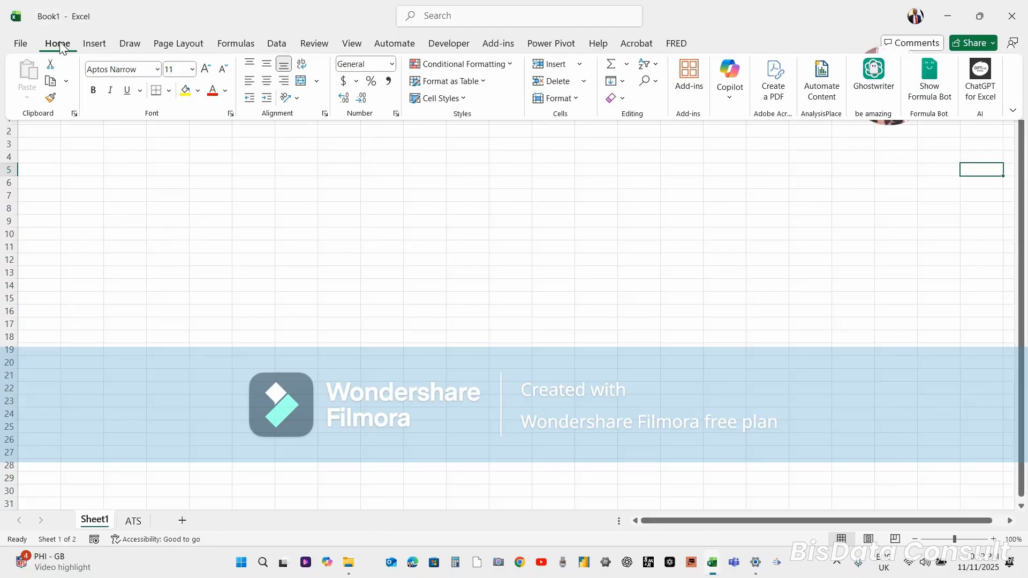
{"action": "left_click", "coordinate": [89, 48]}
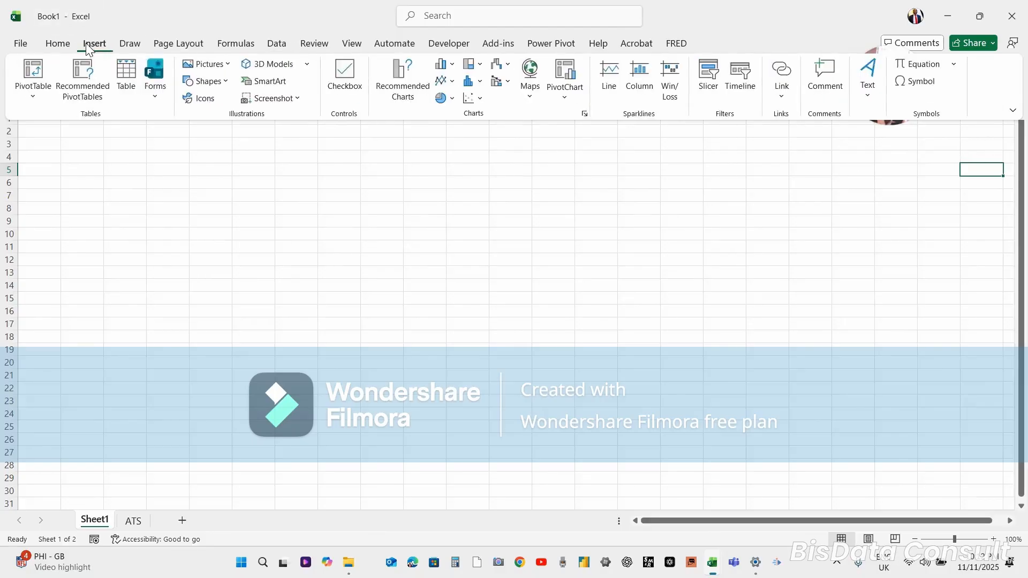
{"action": "left_click", "coordinate": [130, 46]}
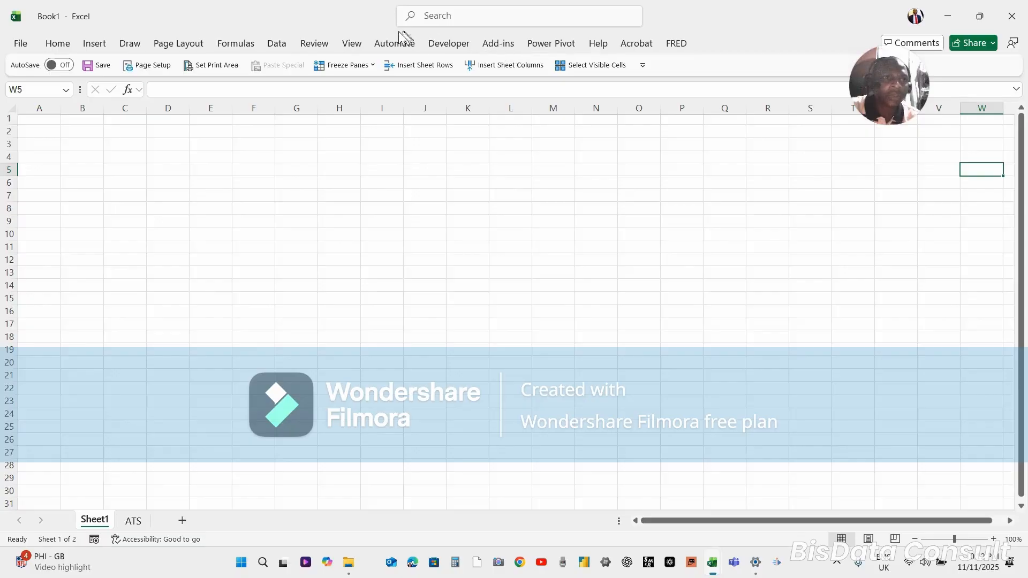
{"action": "left_click", "coordinate": [57, 45]}
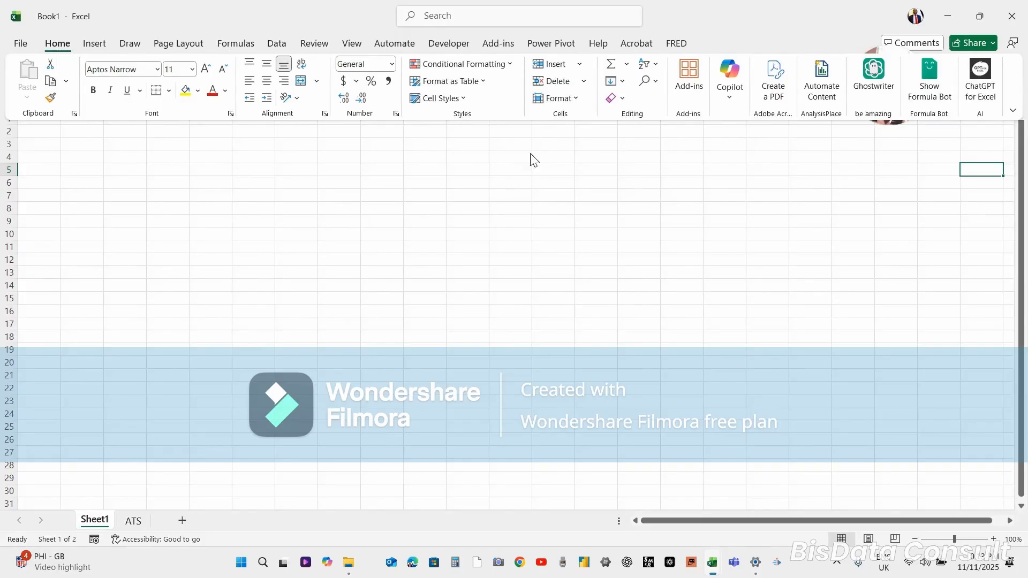
Restore the ribbon display to Always show Ribbon
{"action": "left_click", "coordinate": [1013, 113]}
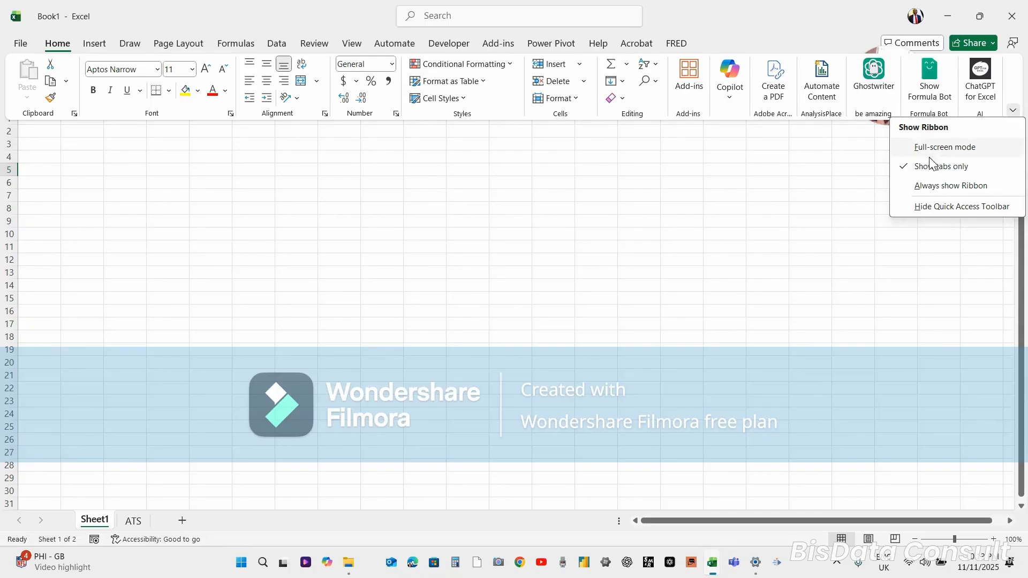
{"action": "left_click", "coordinate": [919, 187]}
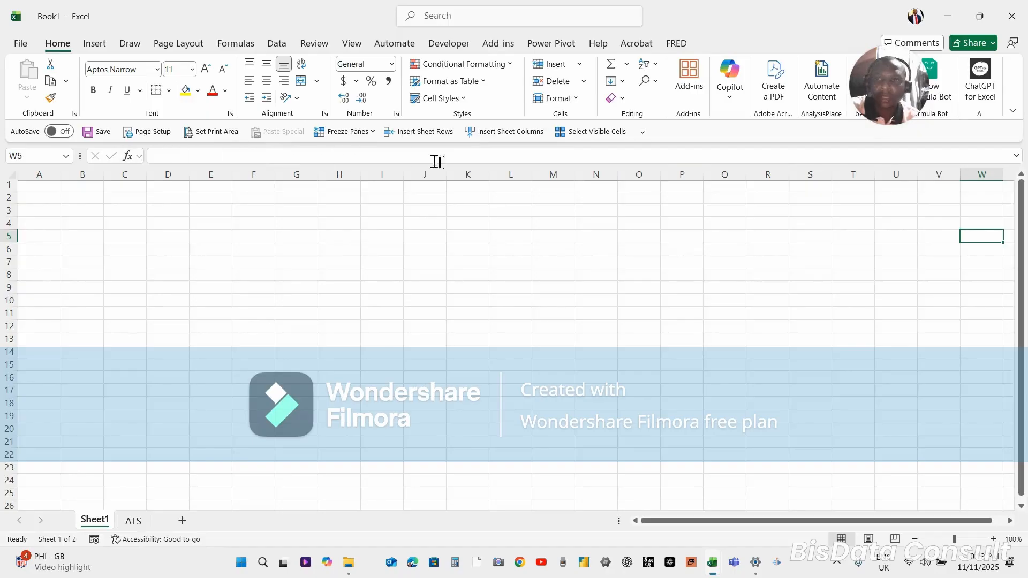
{"action": "left_click", "coordinate": [177, 161]}
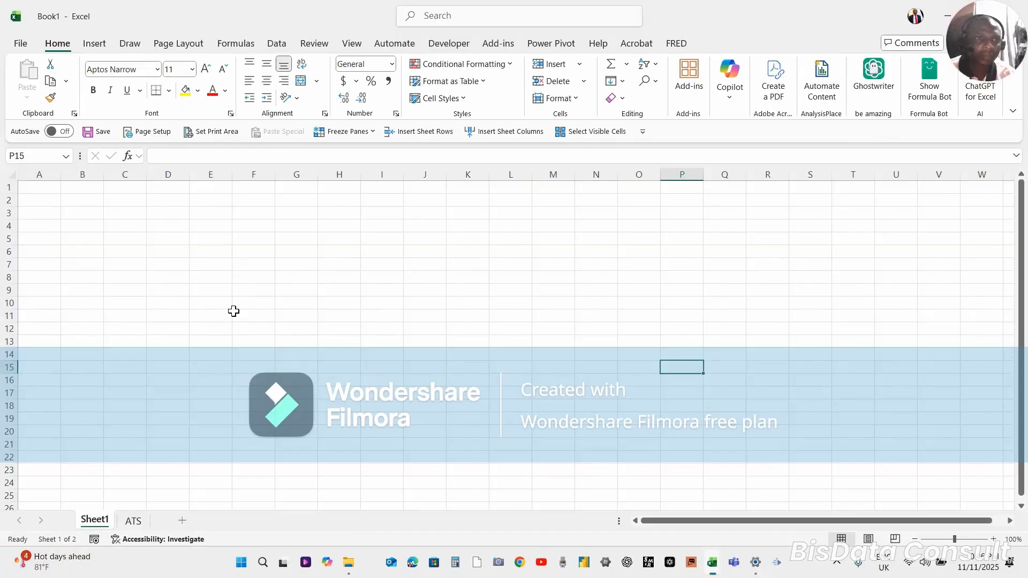
Examine the underline styles and the border options available for cell F11
{"action": "left_click", "coordinate": [234, 311]}
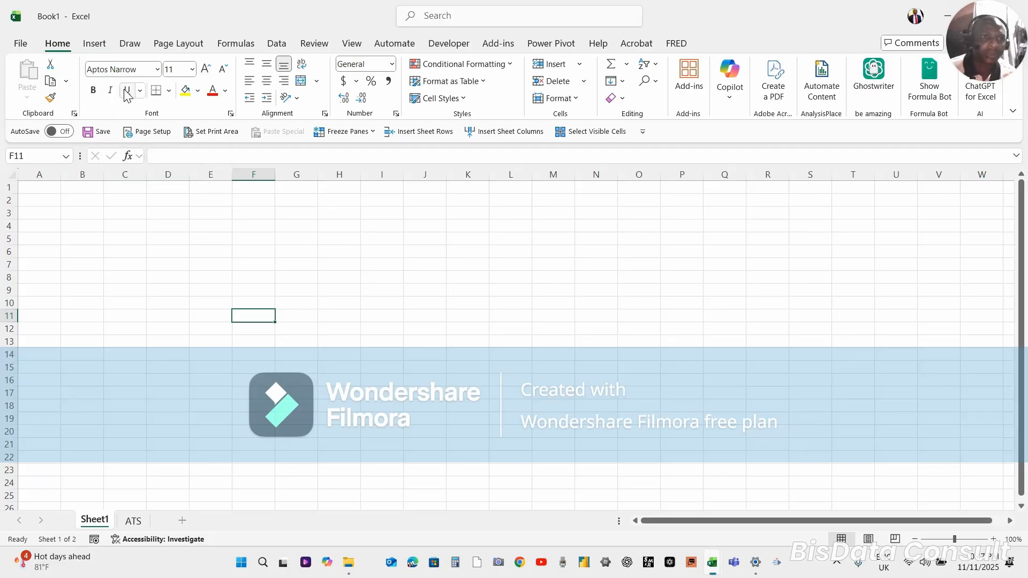
{"action": "left_click", "coordinate": [141, 91]}
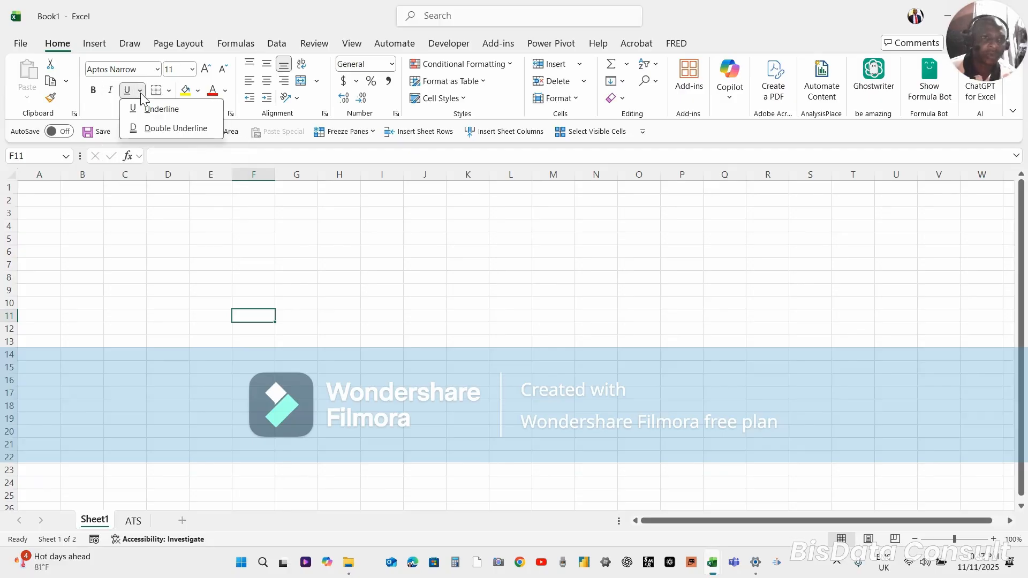
{"action": "left_click", "coordinate": [141, 93]}
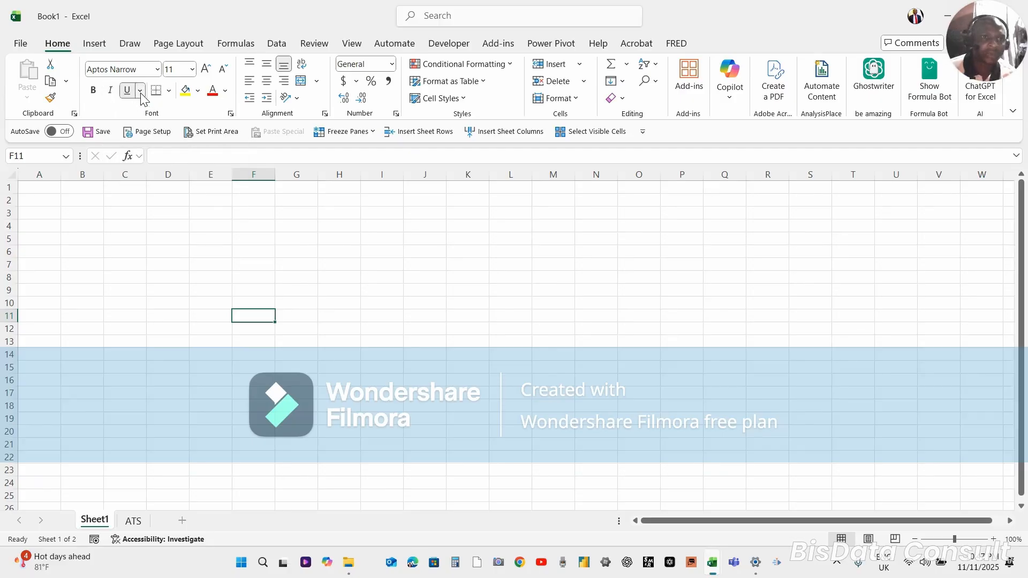
{"action": "left_click", "coordinate": [168, 91]}
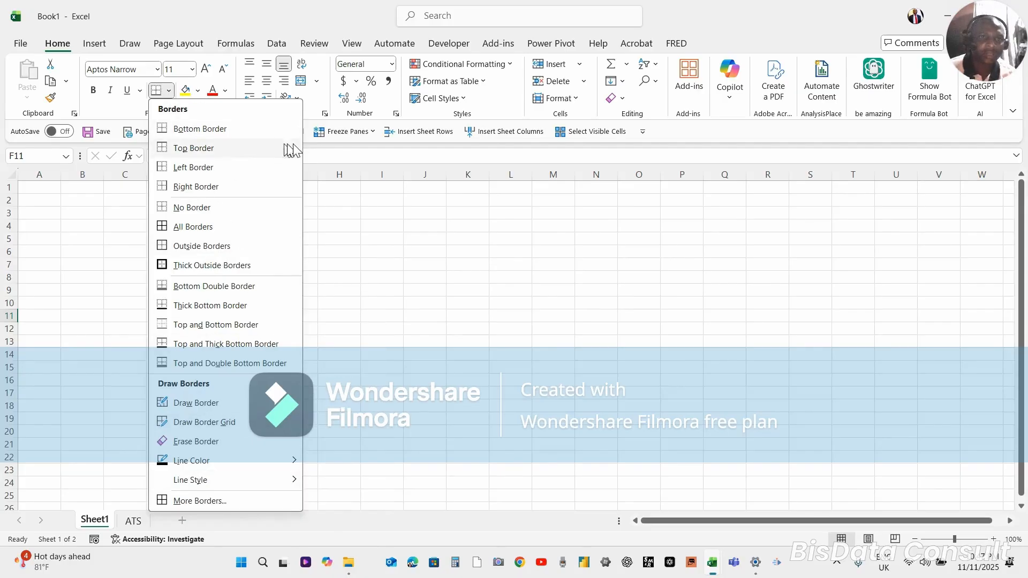
{"action": "left_click", "coordinate": [327, 154]}
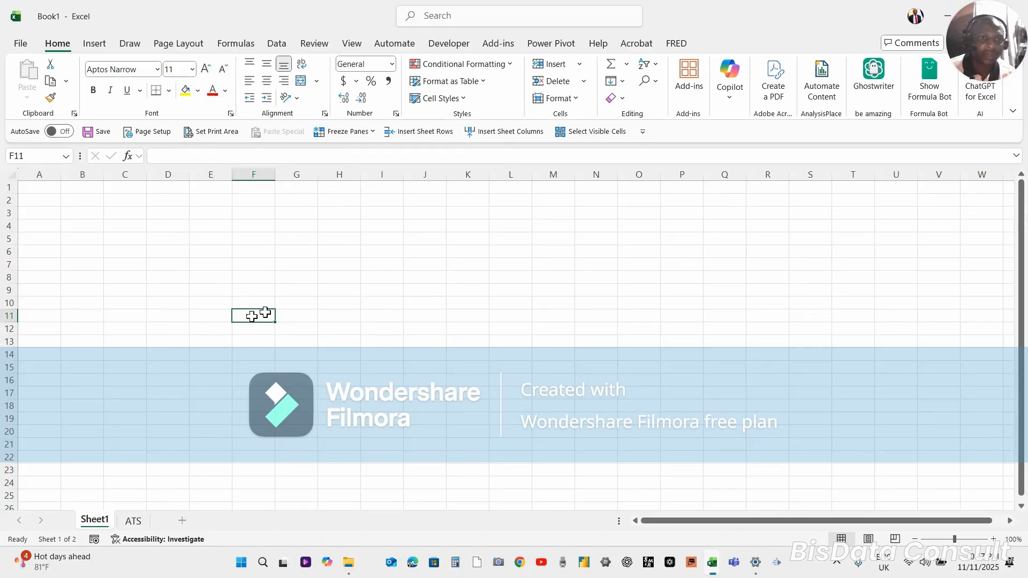
Select cells F9, F10, F6, F11 and E10 one after another to show individual cells
{"action": "left_click", "coordinate": [254, 289]}
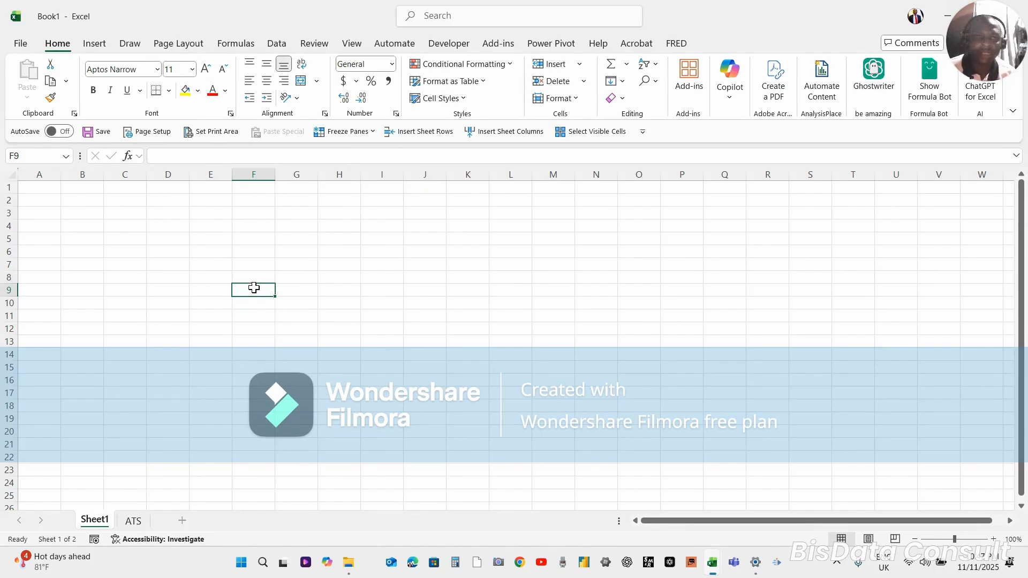
{"action": "left_click", "coordinate": [256, 303]}
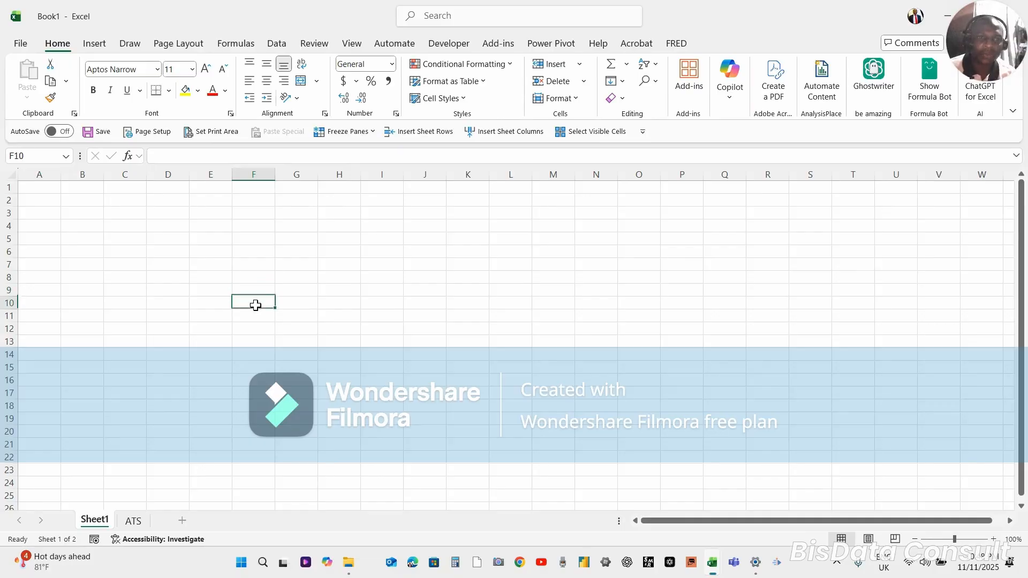
{"action": "left_click", "coordinate": [254, 248]}
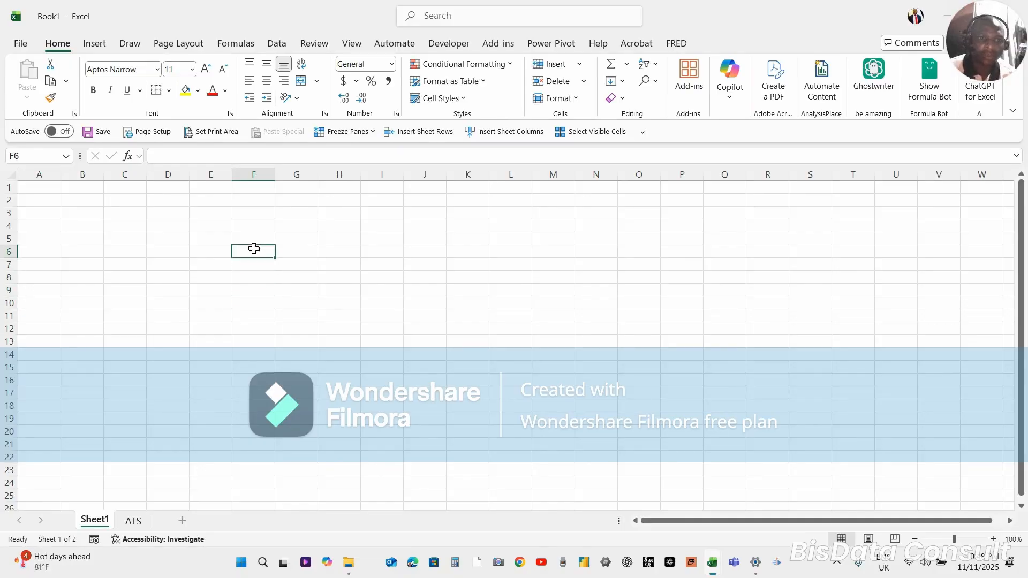
{"action": "left_click", "coordinate": [260, 311]}
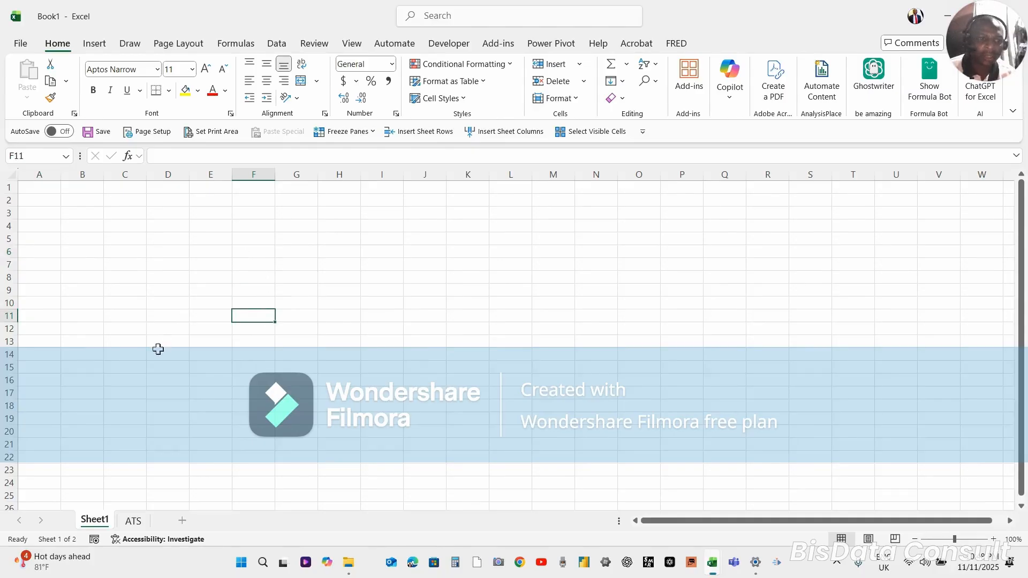
{"action": "left_click", "coordinate": [198, 301]}
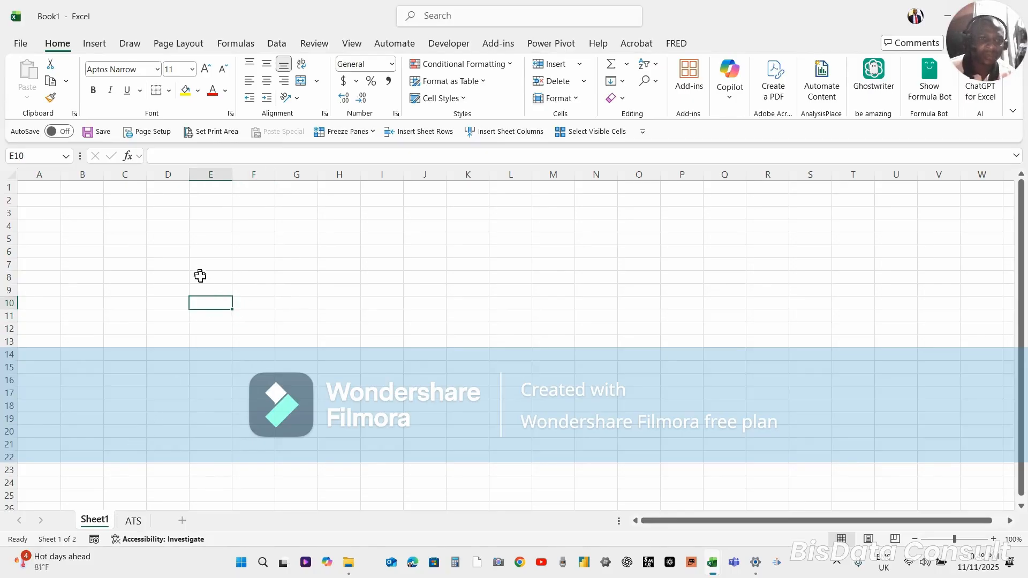
Make row 3 slightly shorter and select entire rows 1, 2 and 4 in turn
{"action": "left_click_drag", "start_coordinate": [10, 219], "coordinate": [6, 215]}
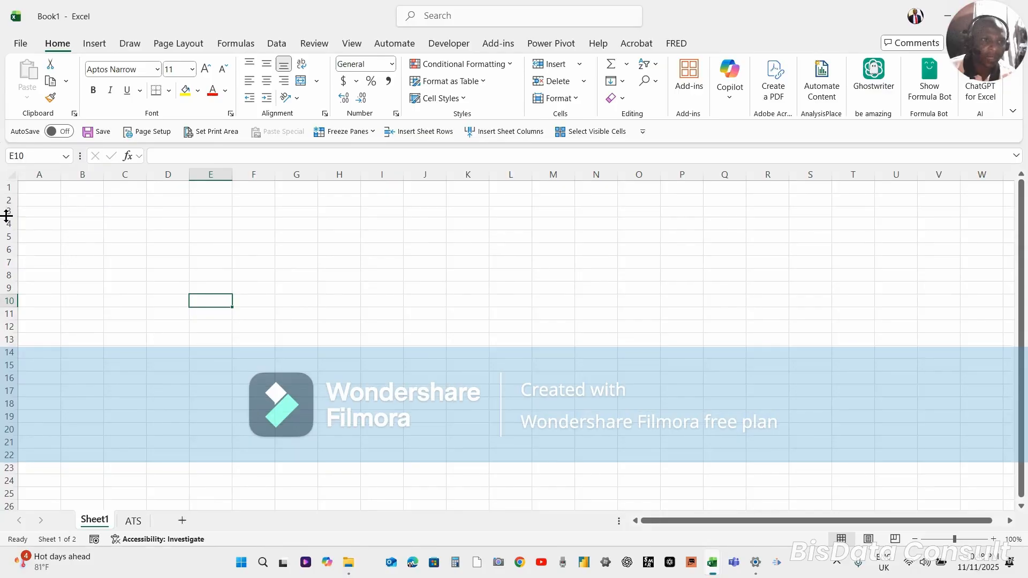
{"action": "left_click", "coordinate": [2, 187]}
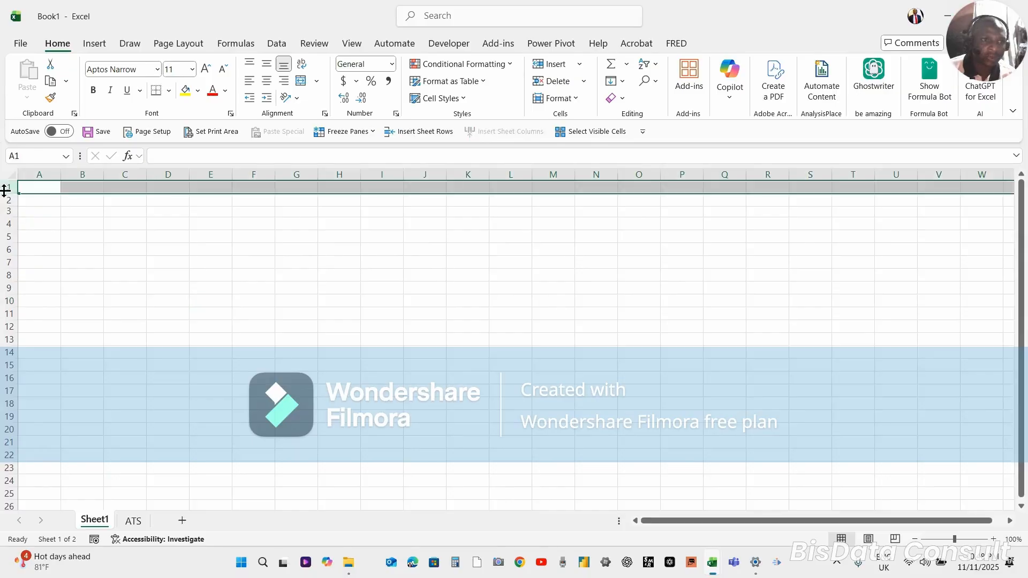
{"action": "left_click", "coordinate": [5, 200]}
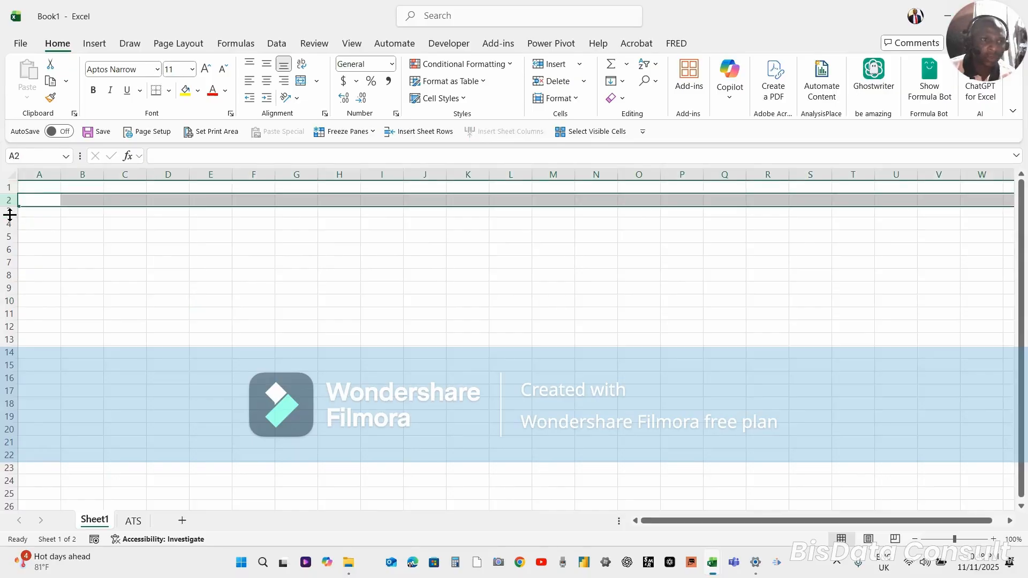
{"action": "left_click", "coordinate": [6, 224]}
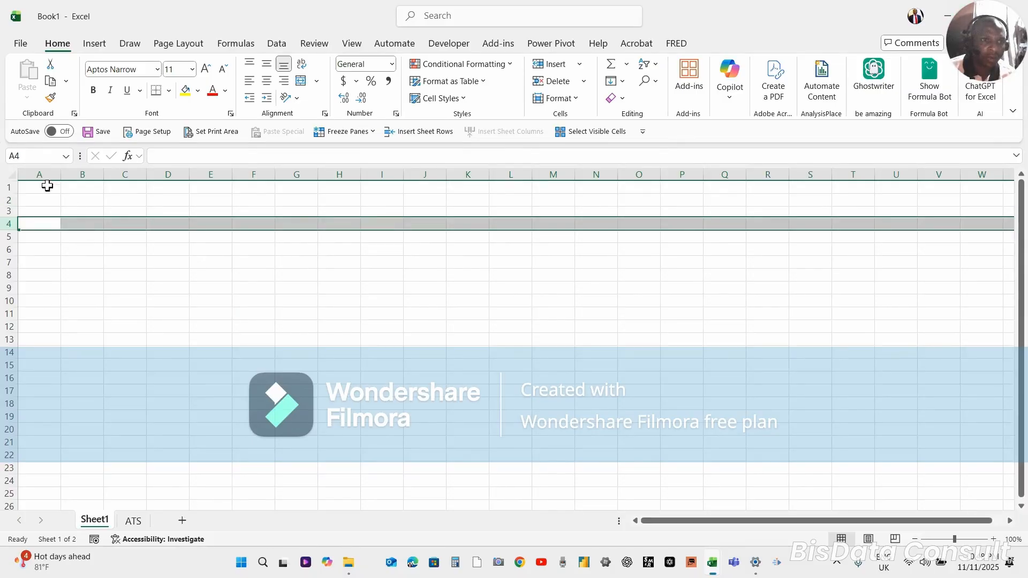
Select entire columns in turn, from column A through B to column D
{"action": "left_click", "coordinate": [43, 170]}
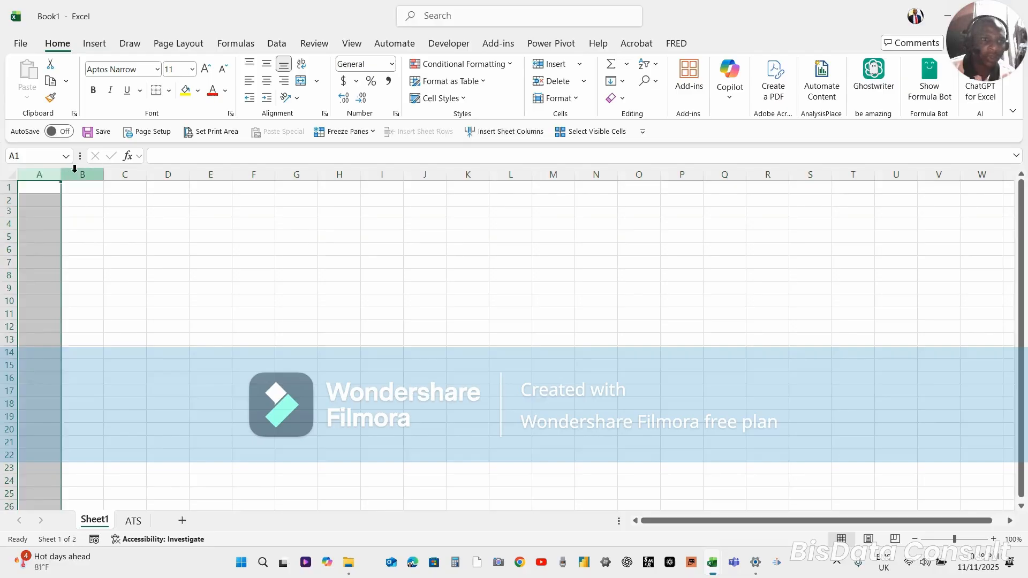
{"action": "left_click", "coordinate": [76, 172]}
{"action": "left_click_drag", "start_coordinate": [105, 171], "coordinate": [156, 172]}
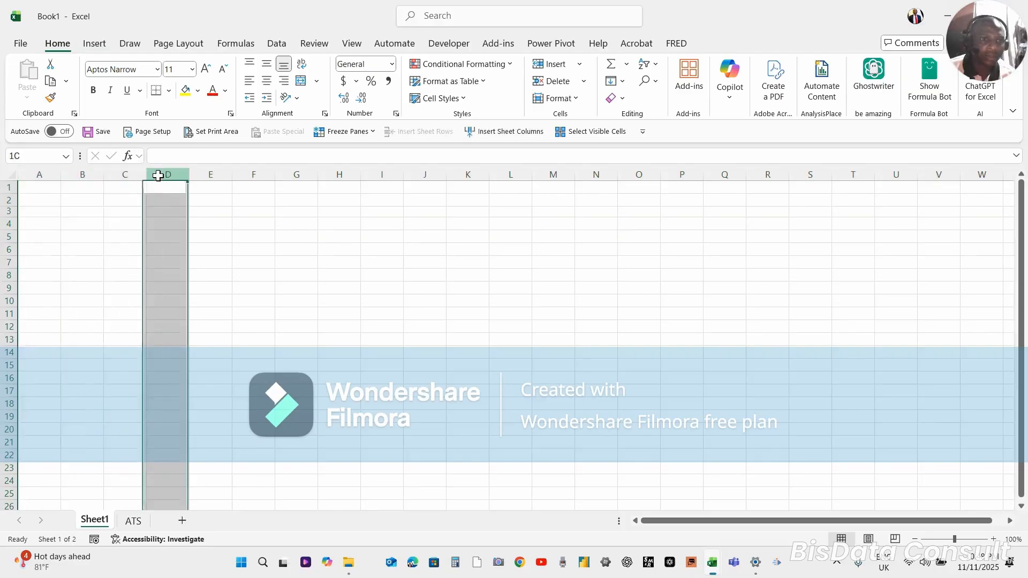
Select cells C5, A1 and J11 in turn to show how a column and row meet
{"action": "left_click", "coordinate": [125, 238]}
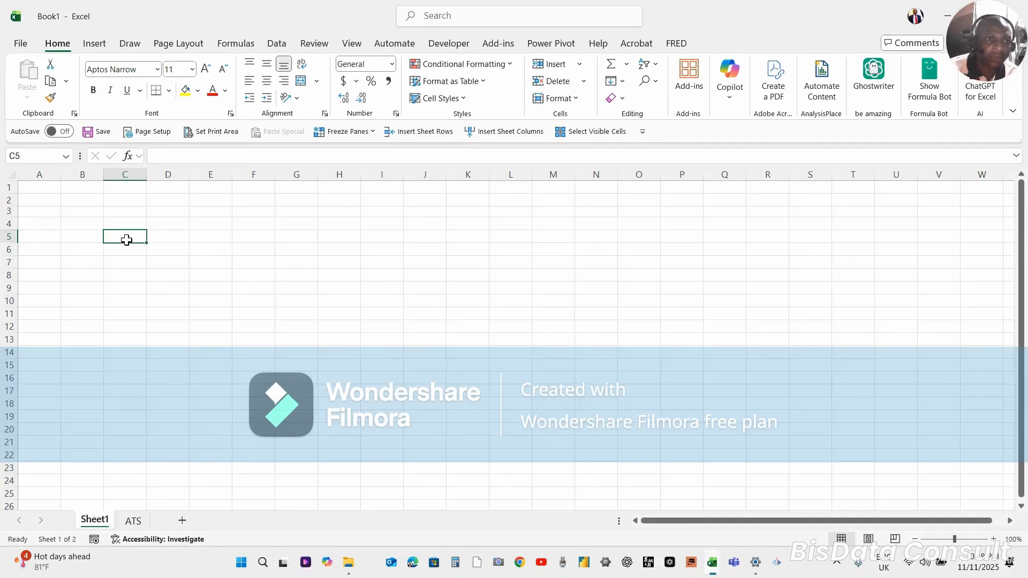
{"action": "left_click", "coordinate": [39, 184]}
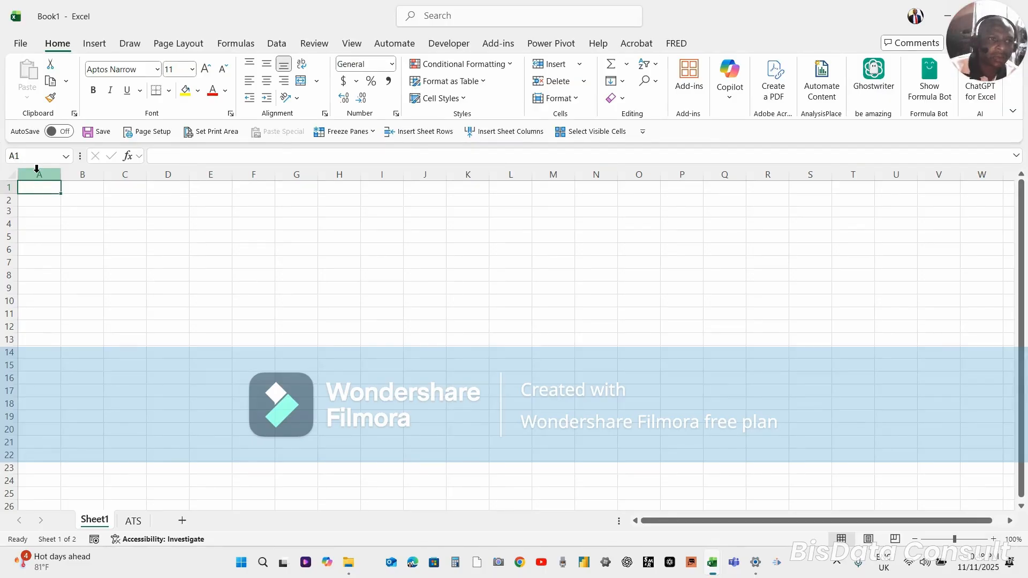
{"action": "left_click", "coordinate": [424, 309]}
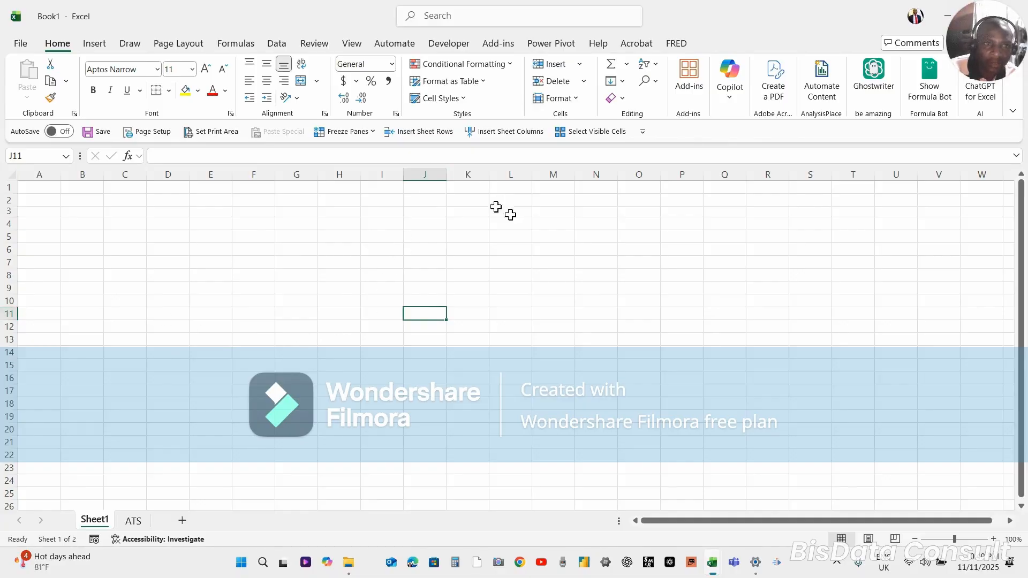
Examine the address of cell J11 in the Name Box
{"action": "left_click", "coordinate": [67, 156]}
{"action": "left_click", "coordinate": [69, 156]}
{"action": "left_click", "coordinate": [70, 156]}
{"action": "left_click", "coordinate": [70, 157]}
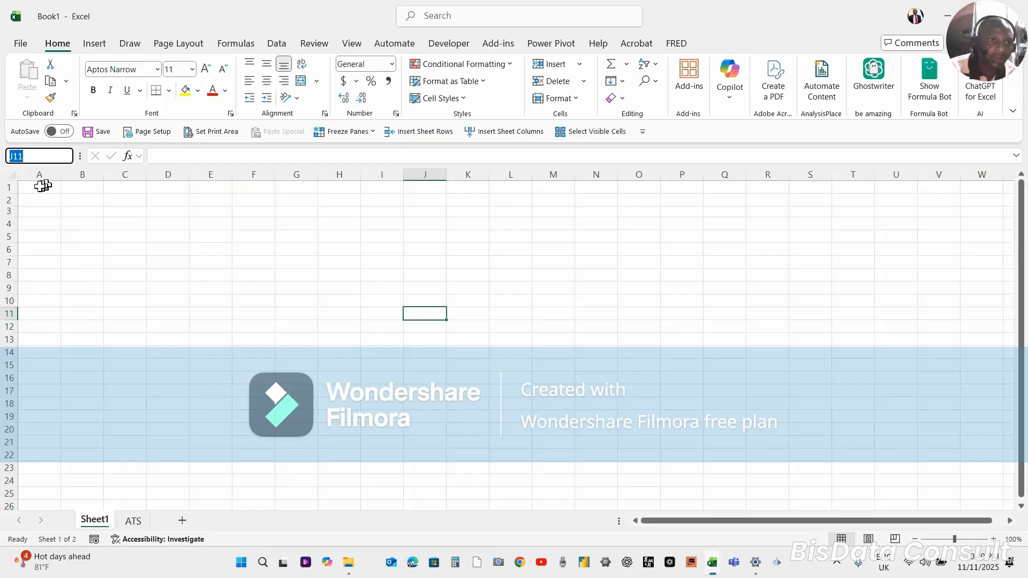
{"action": "left_click", "coordinate": [49, 155]}
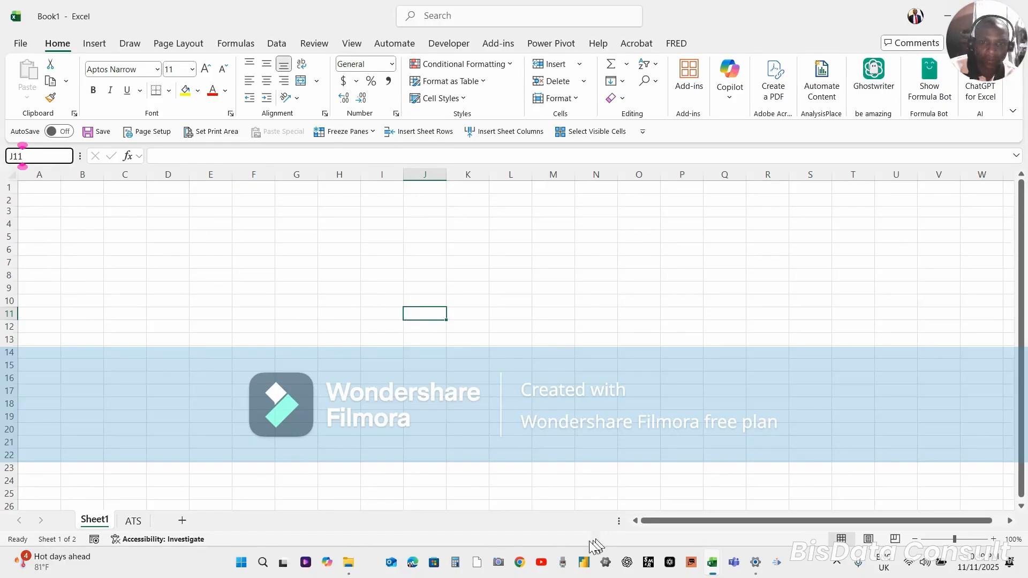
{"action": "left_click", "coordinate": [554, 532]}
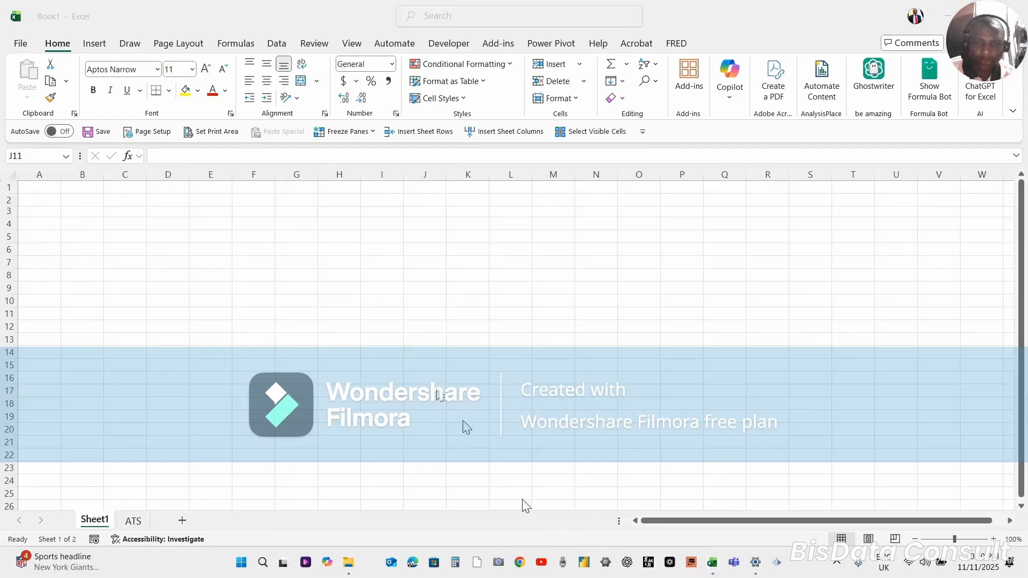
{"action": "left_click", "coordinate": [290, 284]}
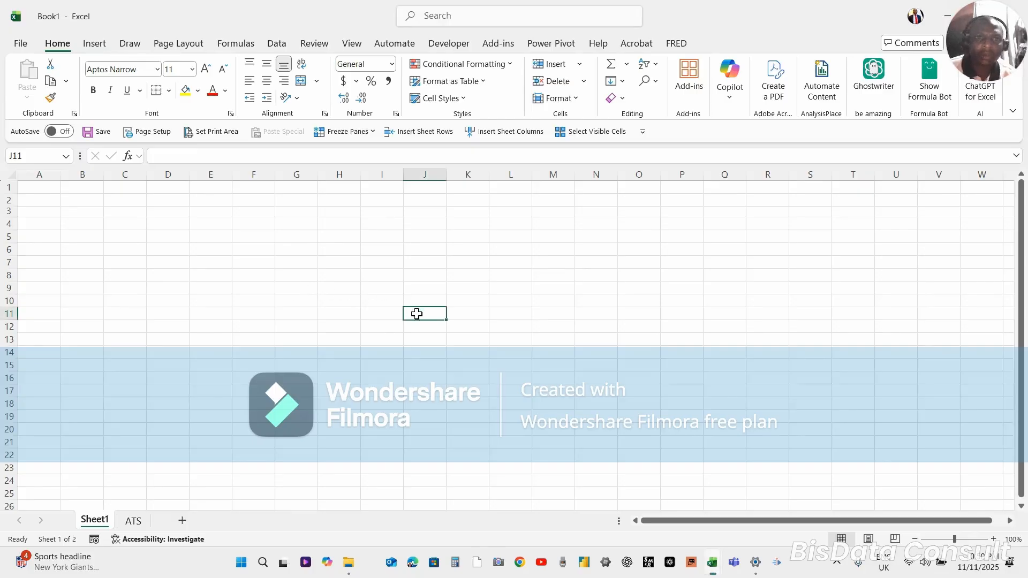
Select cell F10 and turn on Focus Cell to highlight its row and column
{"action": "left_click", "coordinate": [258, 248]}
{"action": "left_click", "coordinate": [264, 301]}
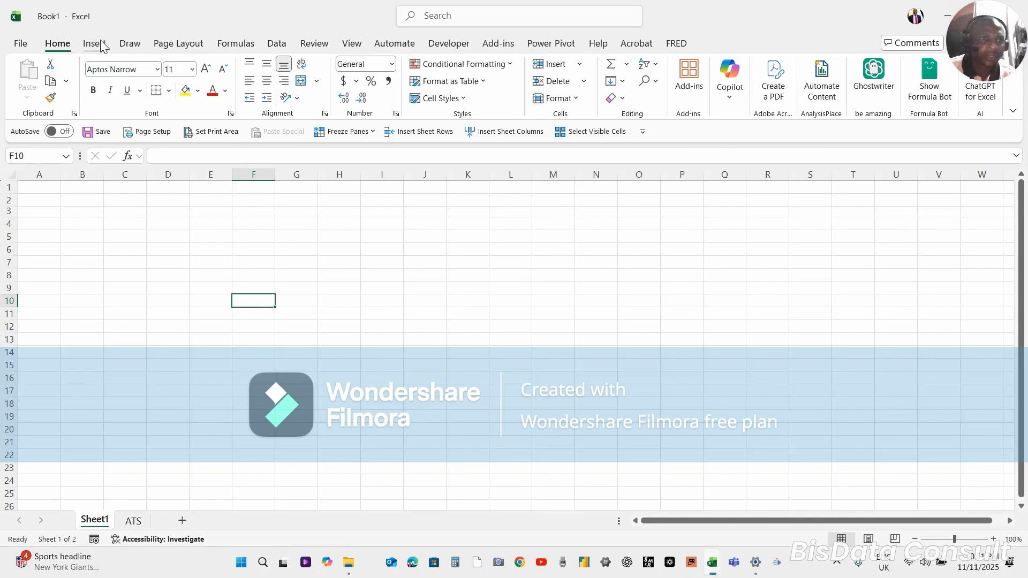
{"action": "left_click", "coordinate": [351, 44]}
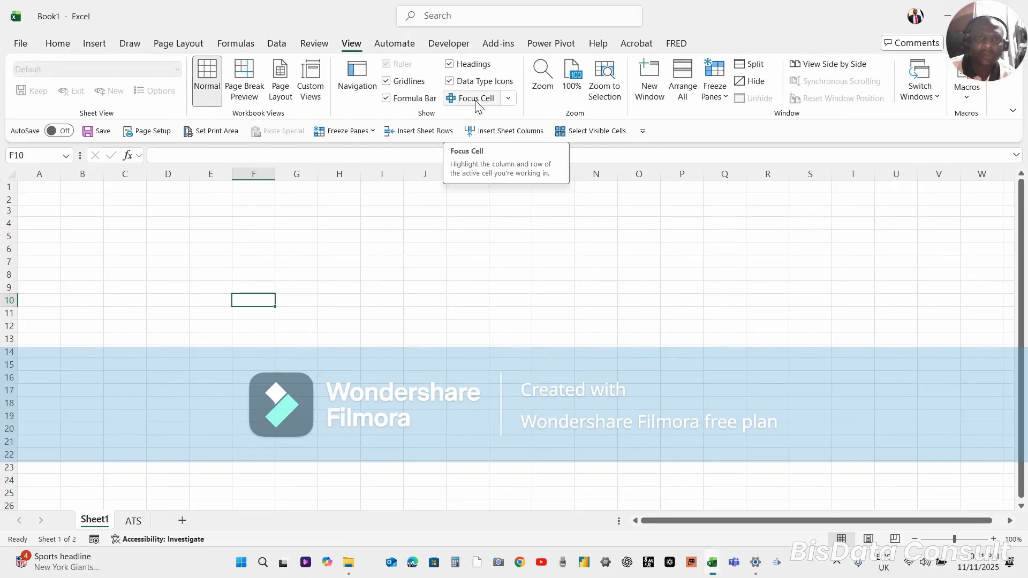
{"action": "left_click", "coordinate": [509, 99]}
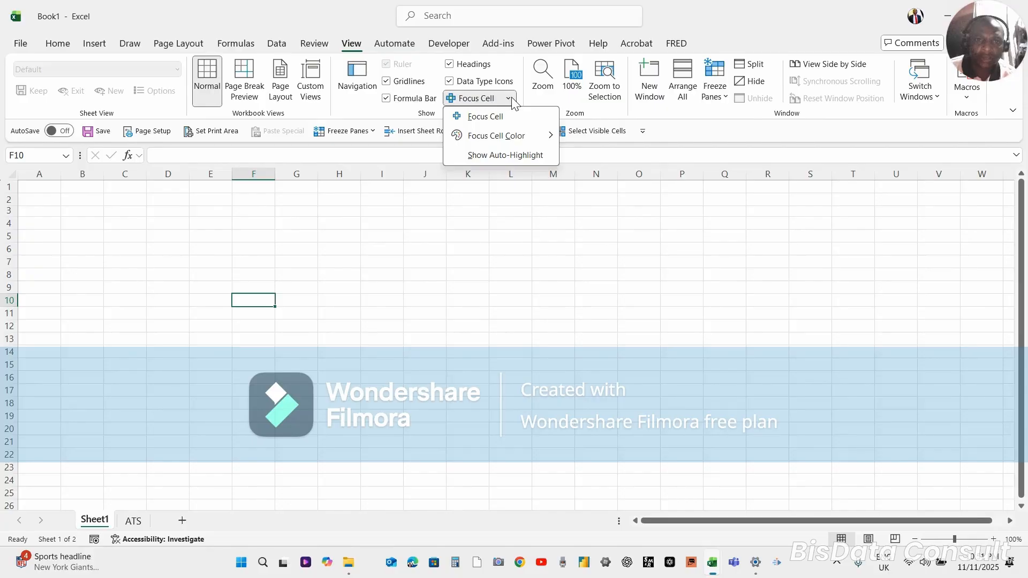
{"action": "left_click", "coordinate": [499, 117]}
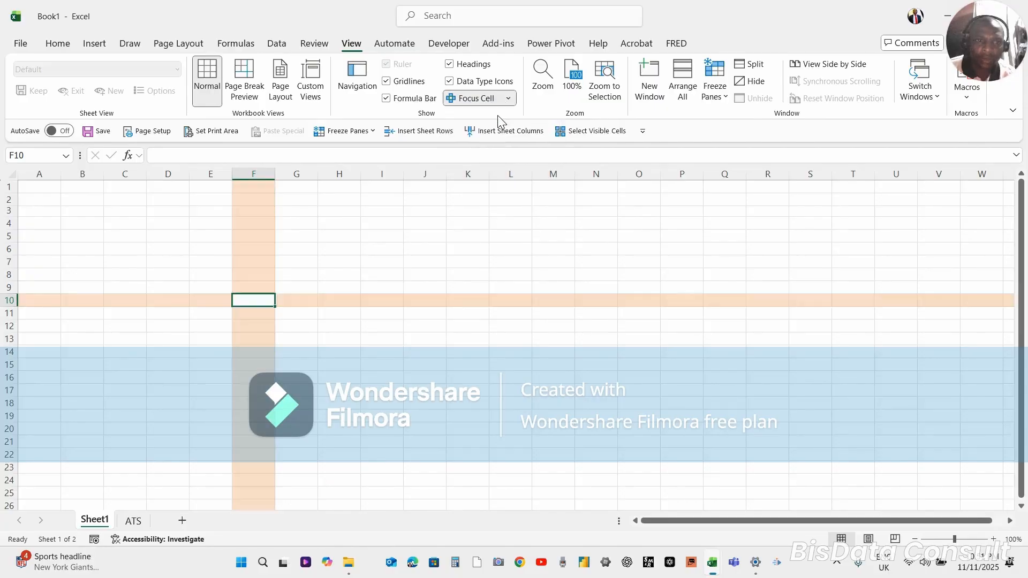
Set the Focus Cell color to a light pink theme shade
{"action": "left_click", "coordinate": [508, 98]}
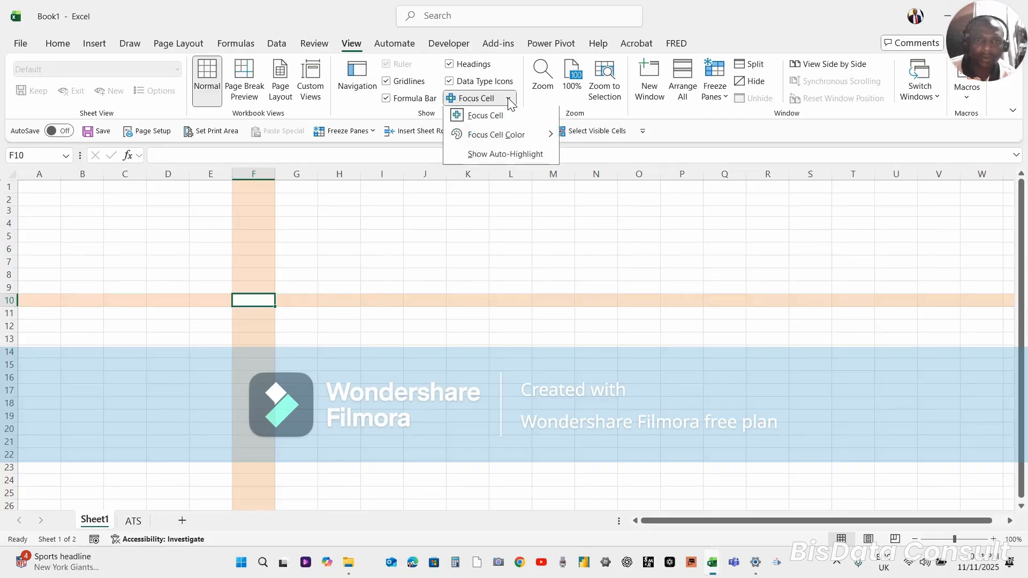
{"action": "mouse_move", "coordinate": [496, 138]}
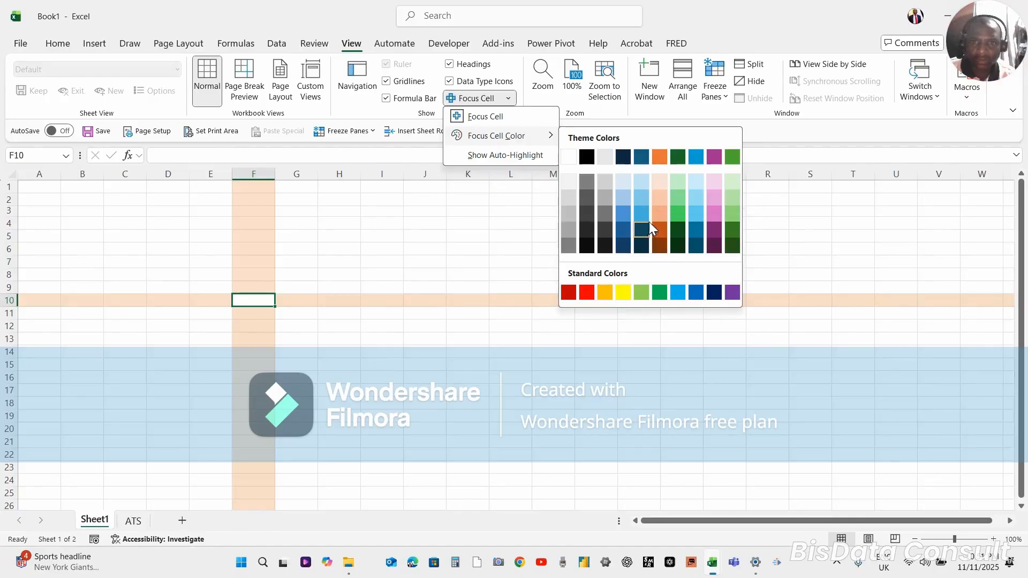
{"action": "left_click", "coordinate": [712, 196]}
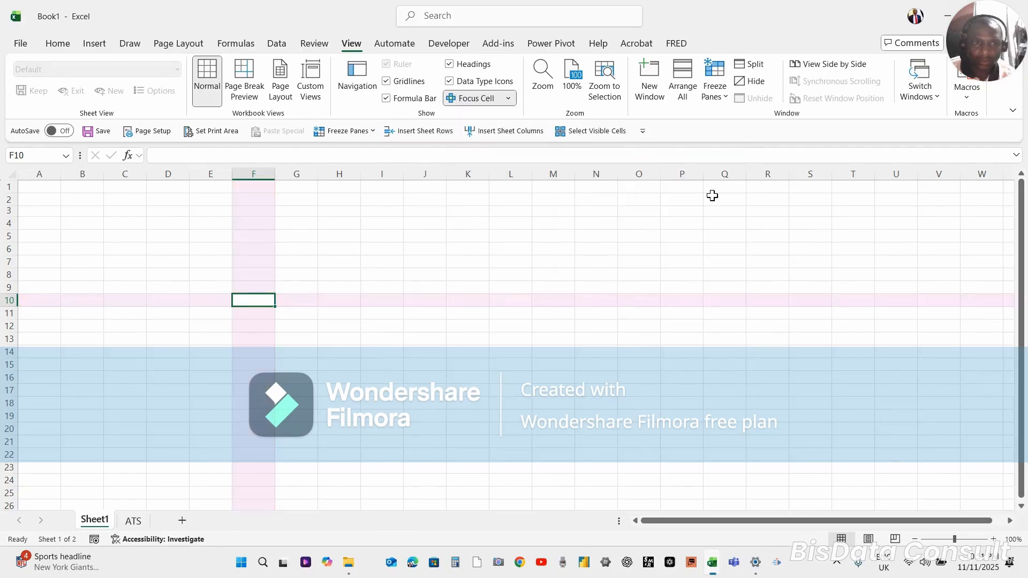
Set the Focus Cell color to the orange theme color and move the highlight to cell J5
{"action": "left_click", "coordinate": [510, 100]}
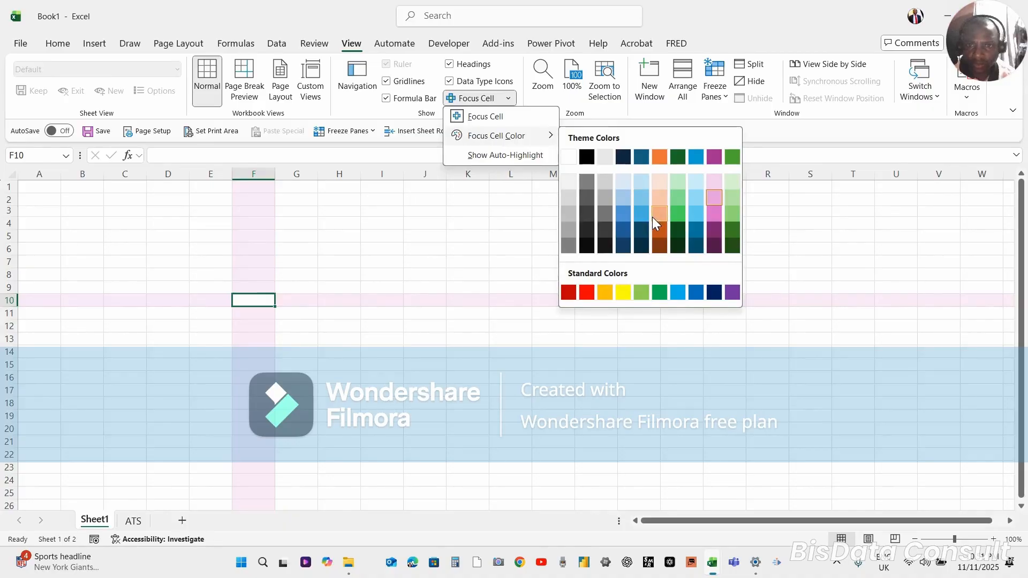
{"action": "left_click", "coordinate": [658, 158]}
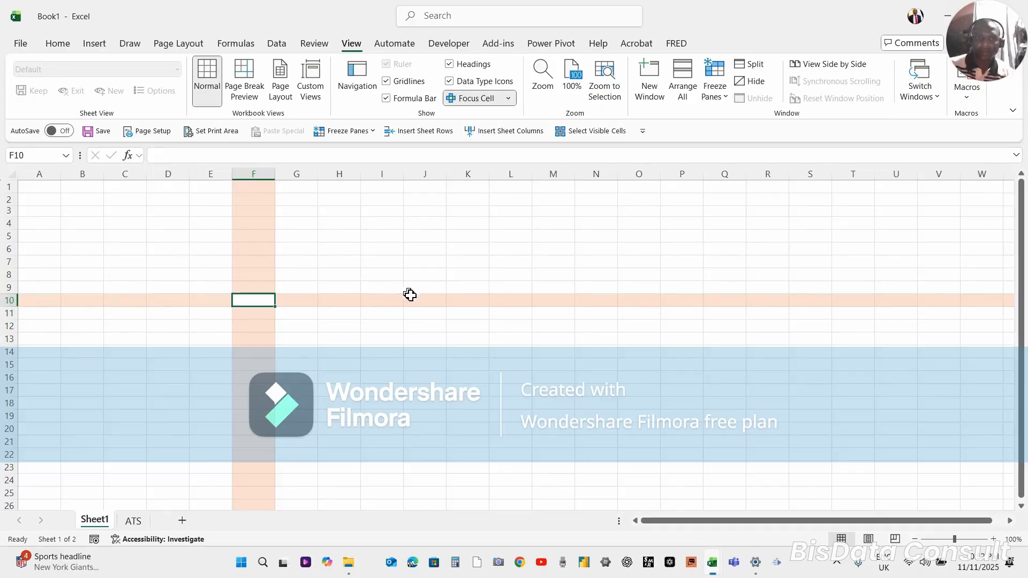
{"action": "left_click", "coordinate": [437, 242]}
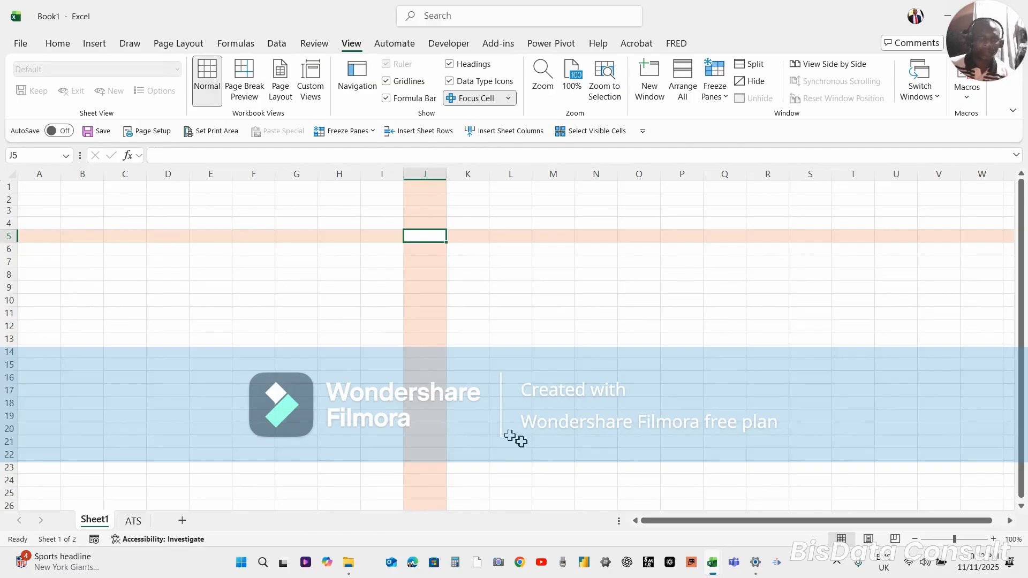
{"action": "left_click", "coordinate": [552, 542]}
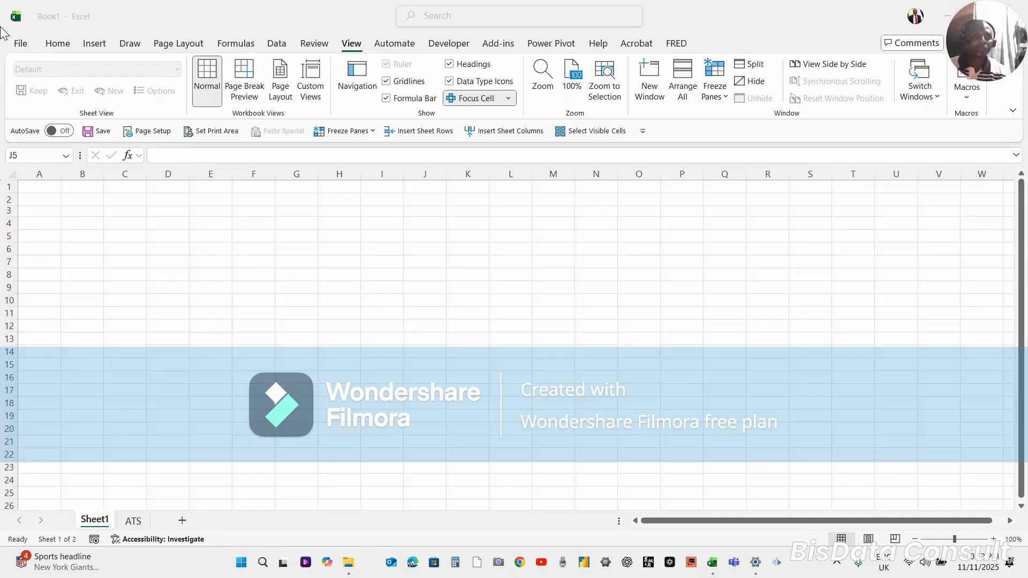
{"action": "left_click", "coordinate": [61, 44]}
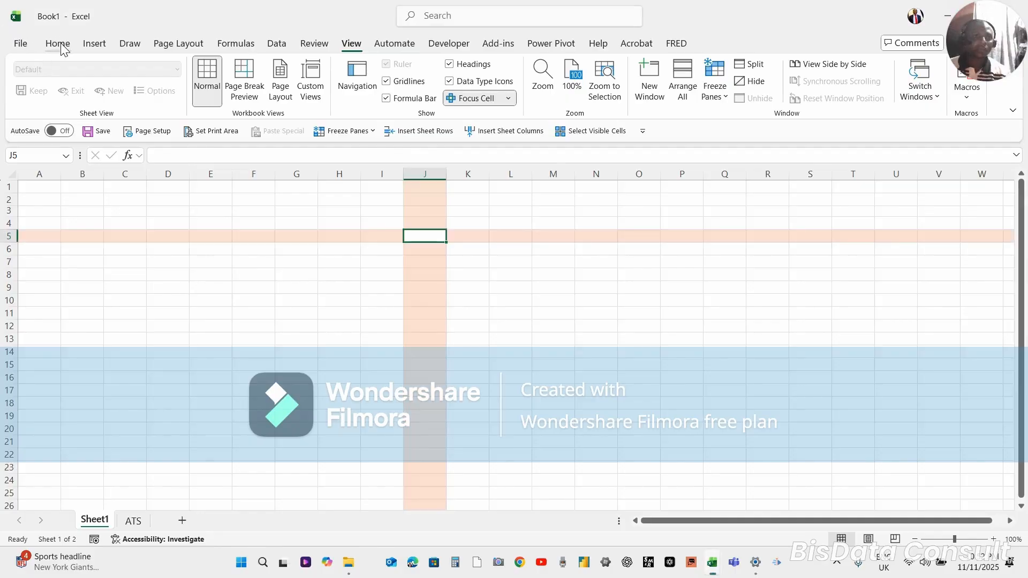
Select cell E7 and examine its font settings and font color palette in Format Cells
{"action": "left_click", "coordinate": [285, 311]}
{"action": "left_click", "coordinate": [214, 263]}
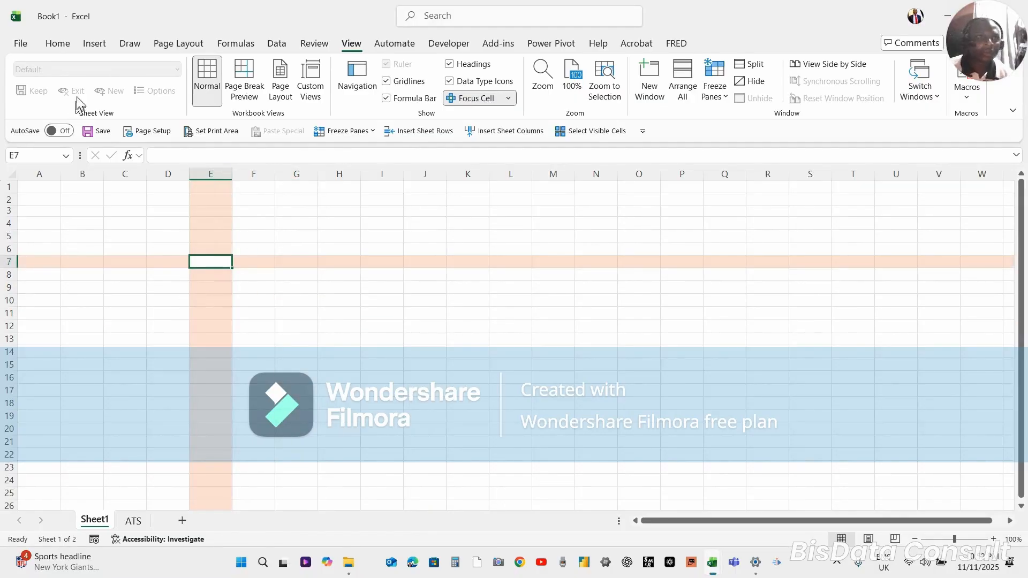
{"action": "left_click", "coordinate": [58, 43]}
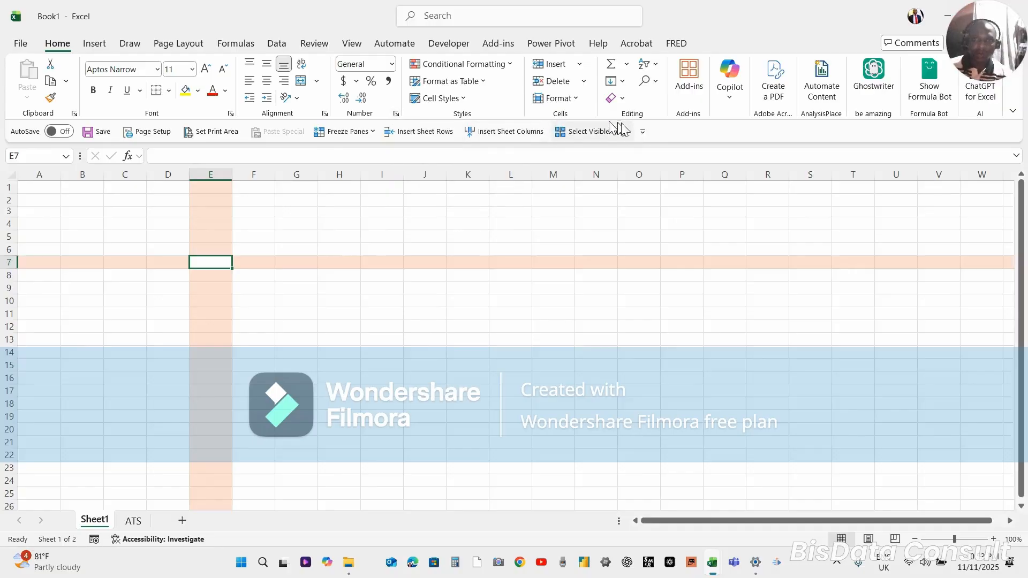
{"action": "left_click", "coordinate": [230, 114]}
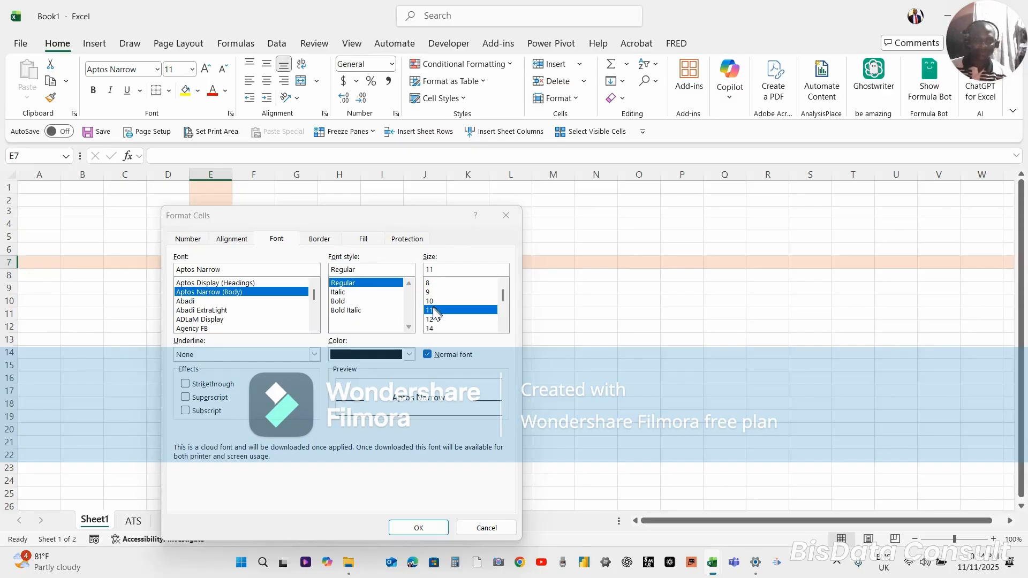
{"action": "left_click", "coordinate": [412, 356]}
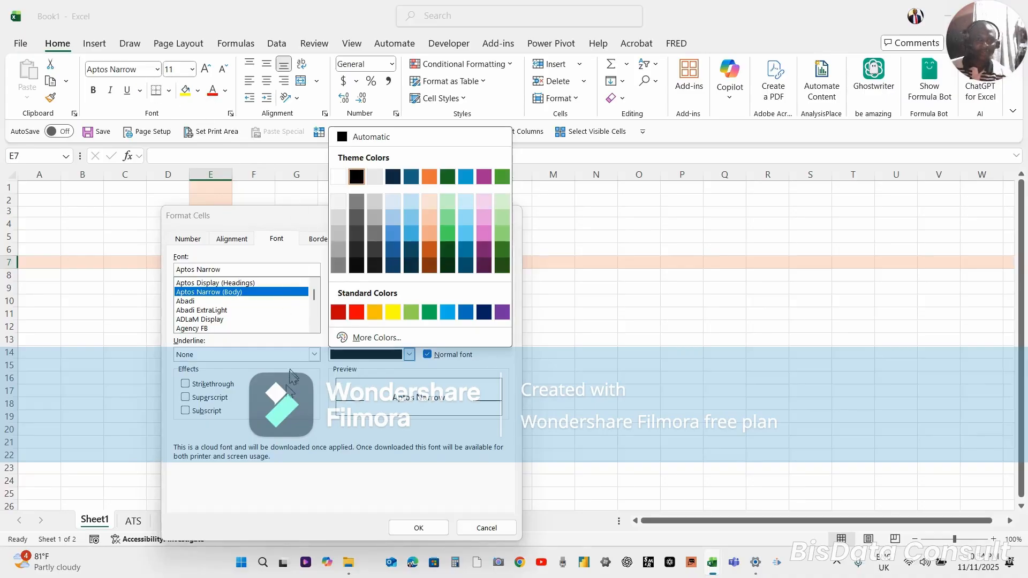
{"action": "left_click", "coordinate": [284, 399]}
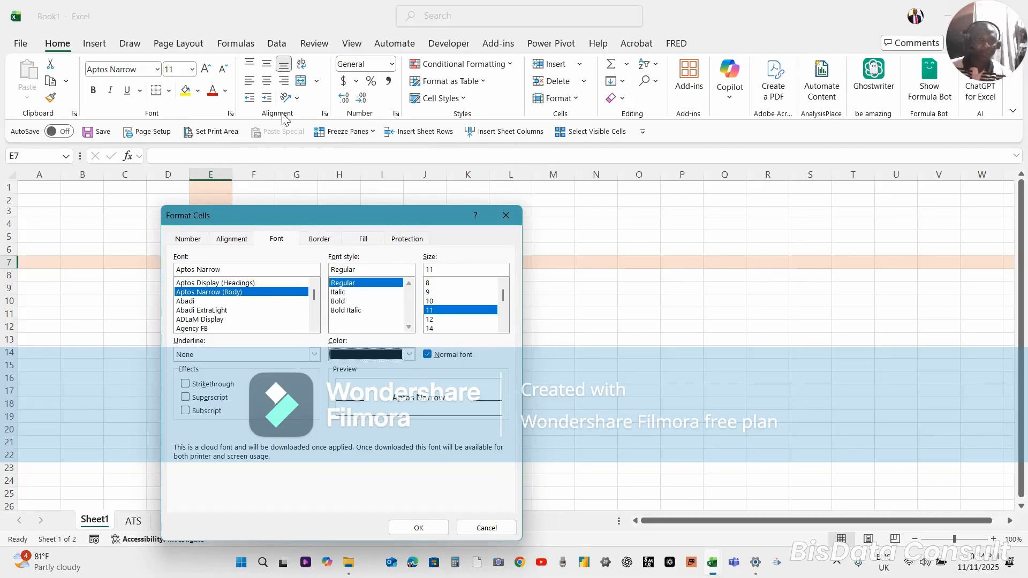
Examine the text alignment settings in Format Cells, including the horizontal alignment choices
{"action": "left_click", "coordinate": [229, 239]}
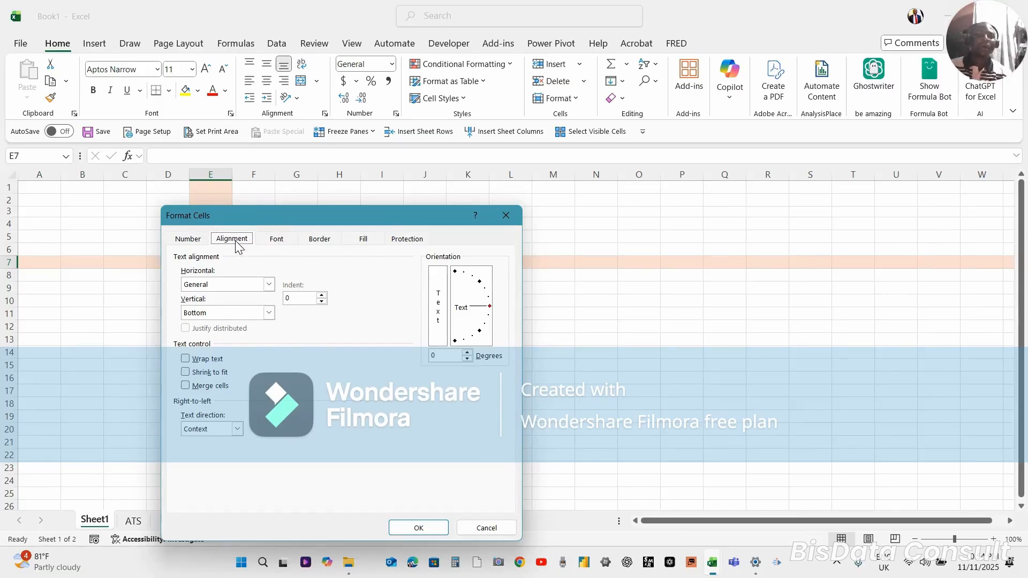
{"action": "left_click", "coordinate": [273, 287]}
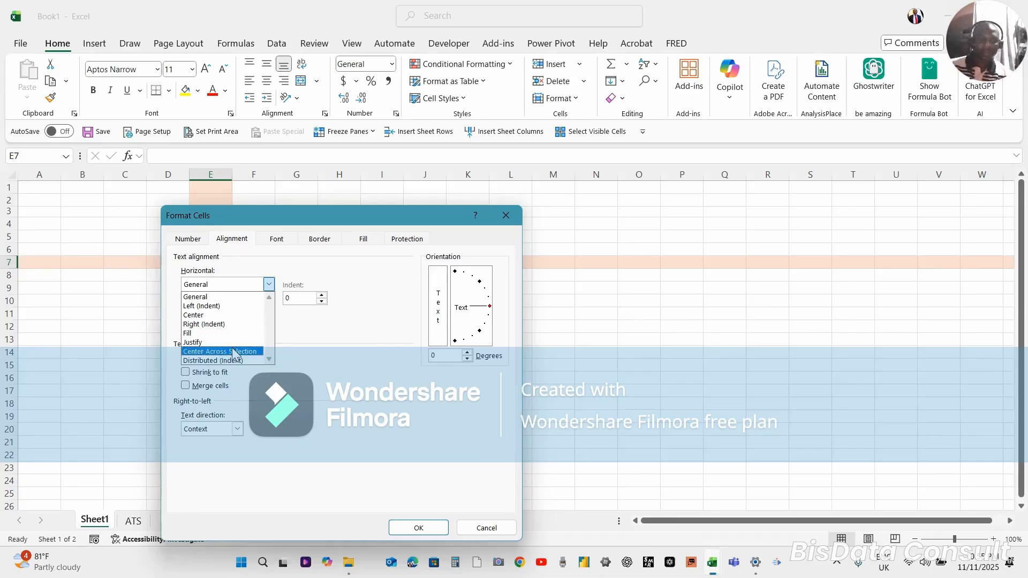
{"action": "left_click", "coordinate": [269, 284]}
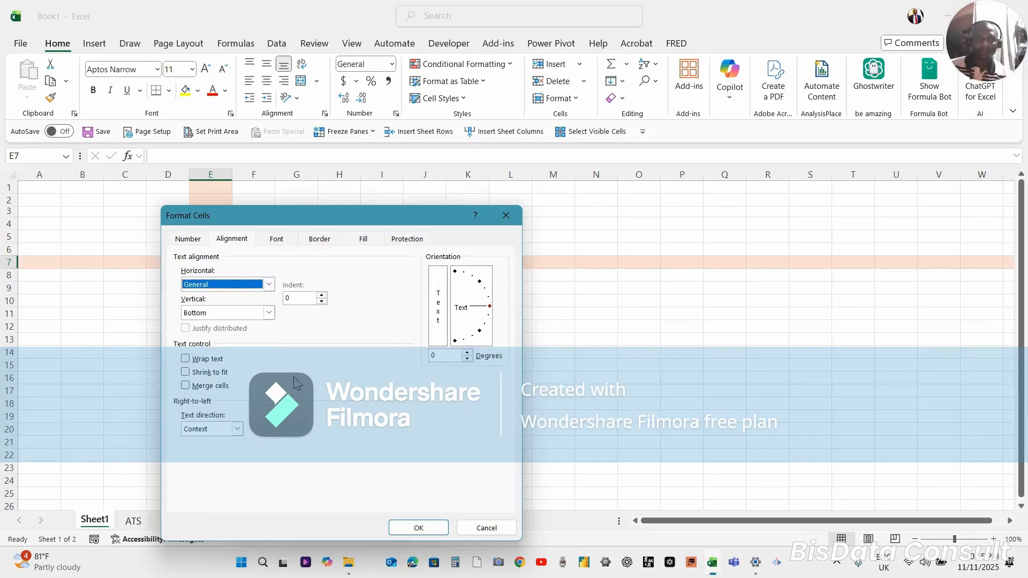
{"action": "left_click", "coordinate": [283, 240]}
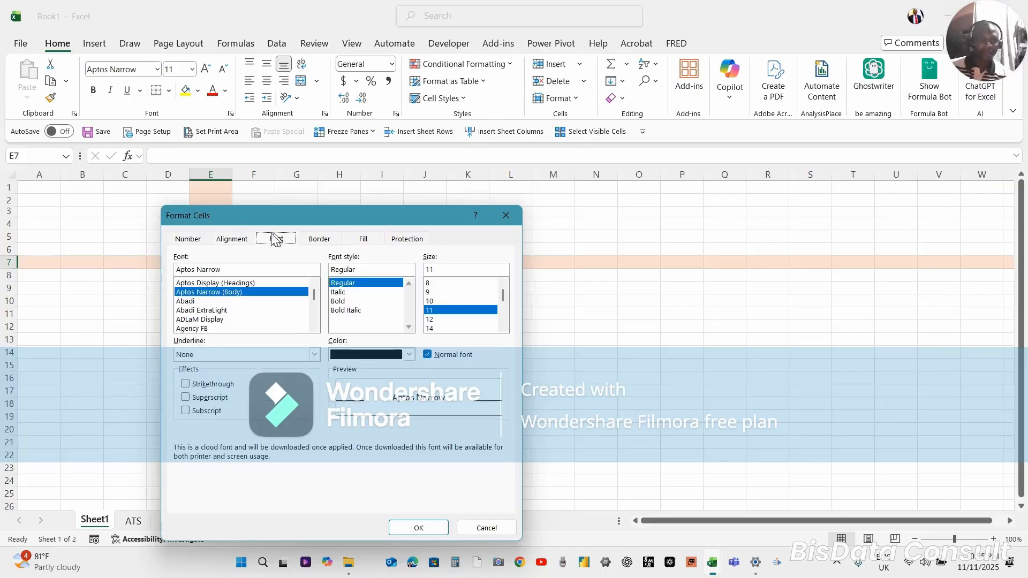
Examine the Number, Accounting, Currency, Time, Scientific and Text format categories in Format Cells, and leave without applying any
{"action": "left_click", "coordinate": [191, 241]}
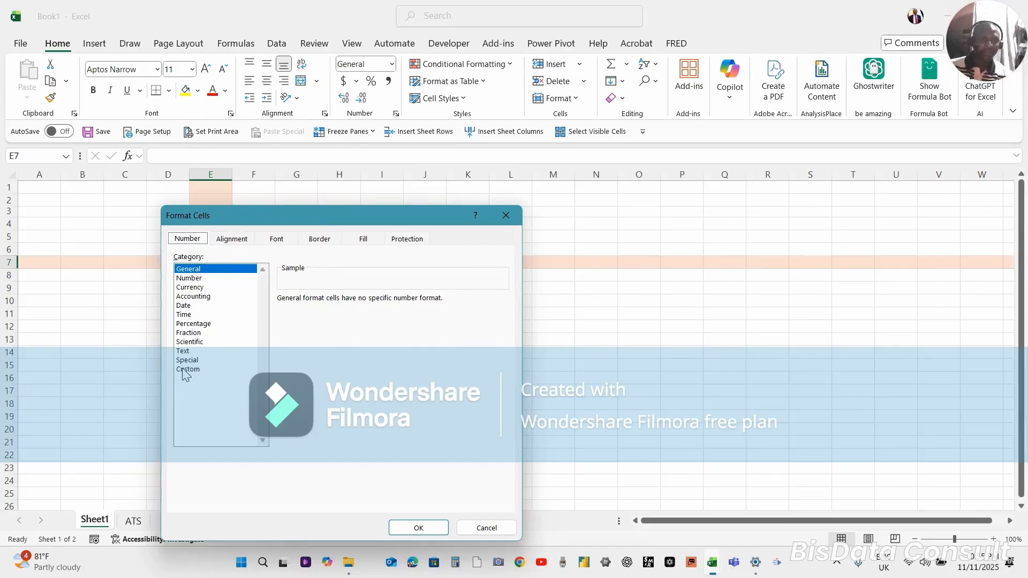
{"action": "left_click", "coordinate": [189, 280]}
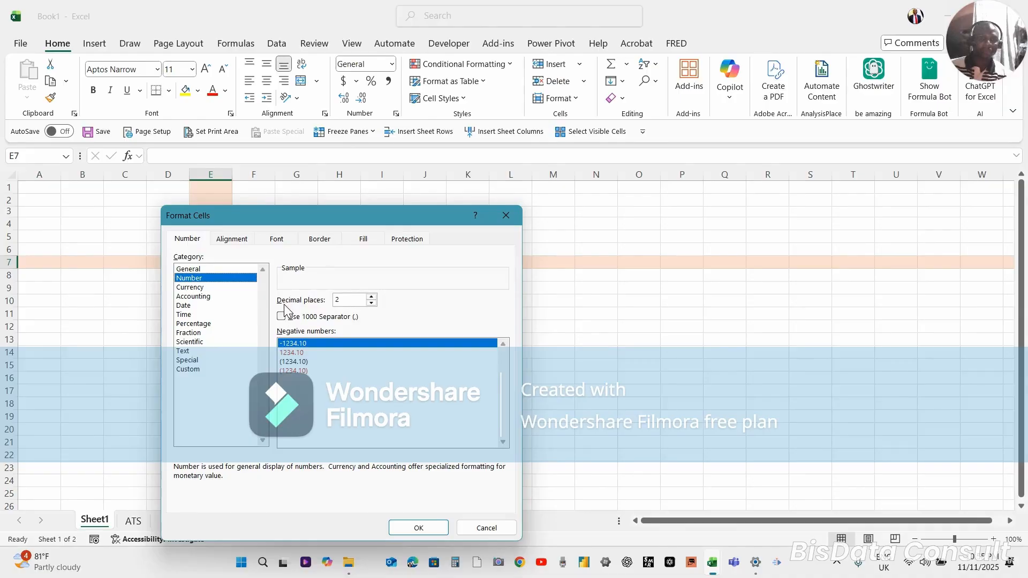
{"action": "left_click", "coordinate": [194, 296]}
{"action": "left_click", "coordinate": [198, 288]}
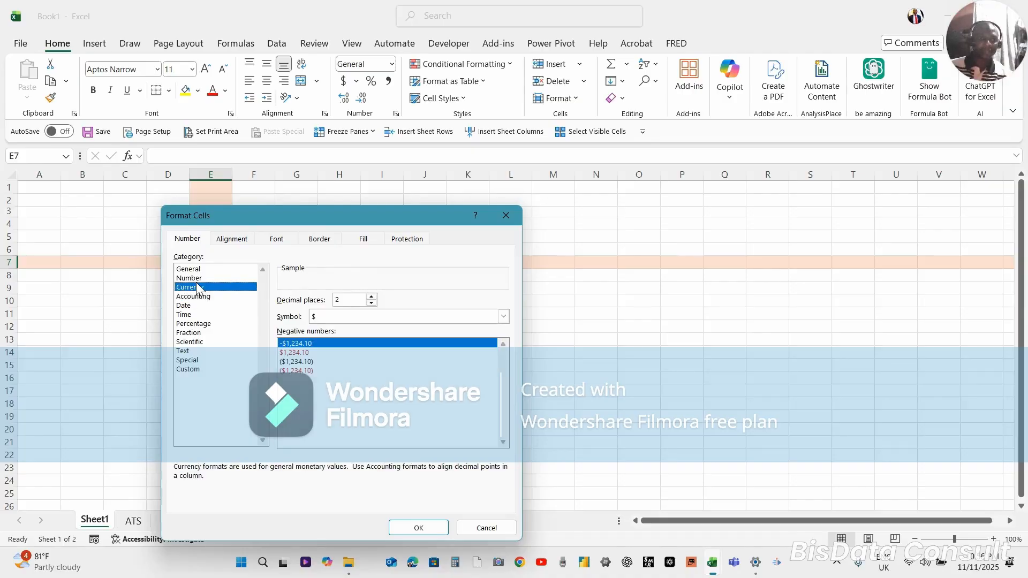
{"action": "left_click", "coordinate": [188, 315]}
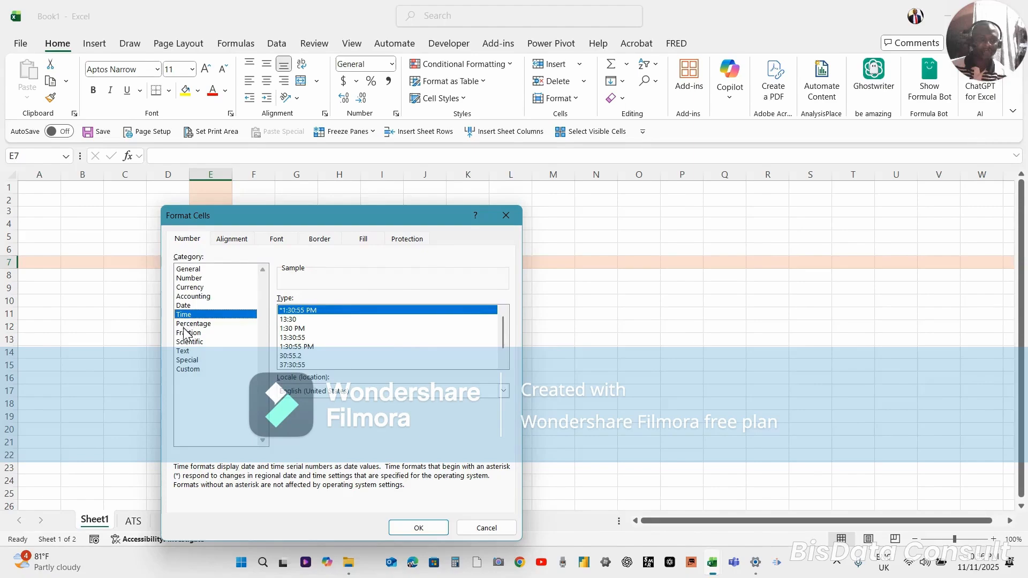
{"action": "left_click", "coordinate": [196, 341]}
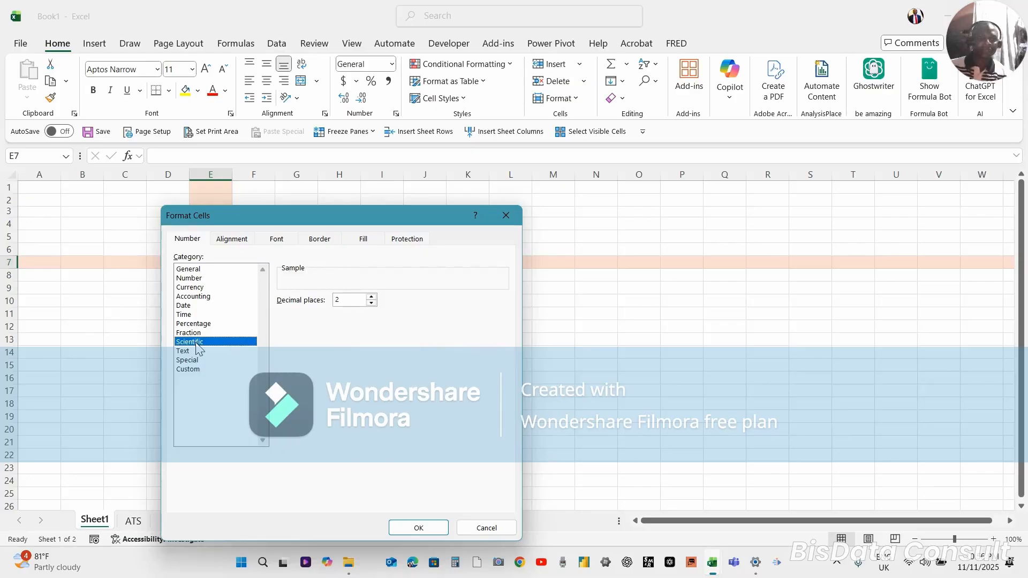
{"action": "left_click", "coordinate": [184, 352]}
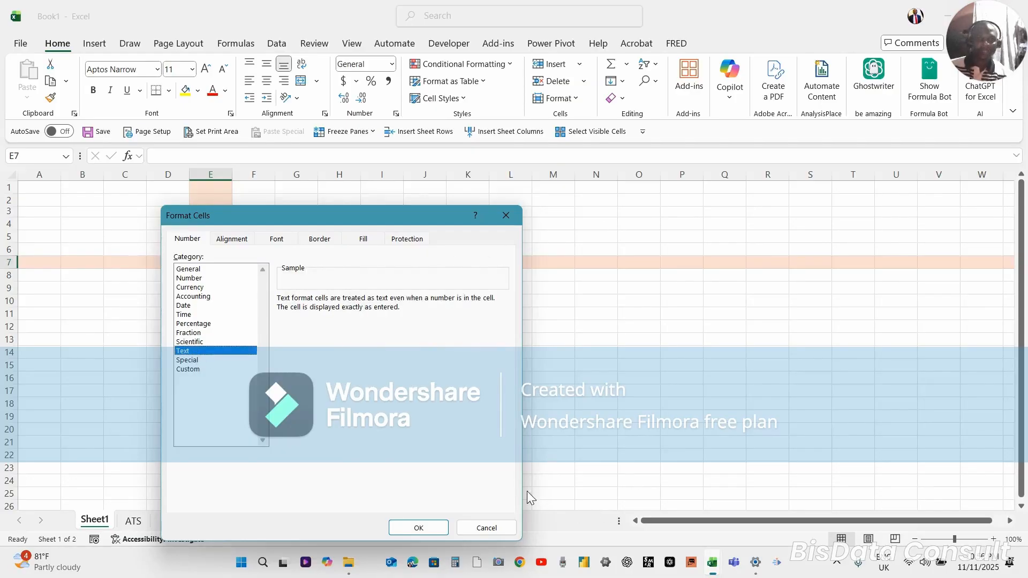
{"action": "left_click", "coordinate": [488, 523]}
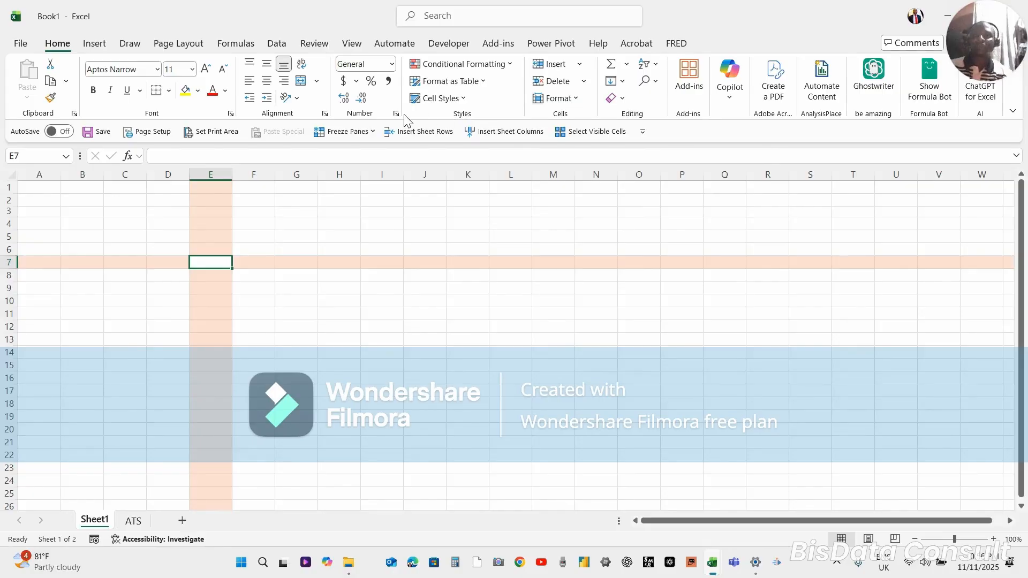
Review the quick number format choices and the full set of number formats for cell E7, keeping General
{"action": "left_click", "coordinate": [393, 66]}
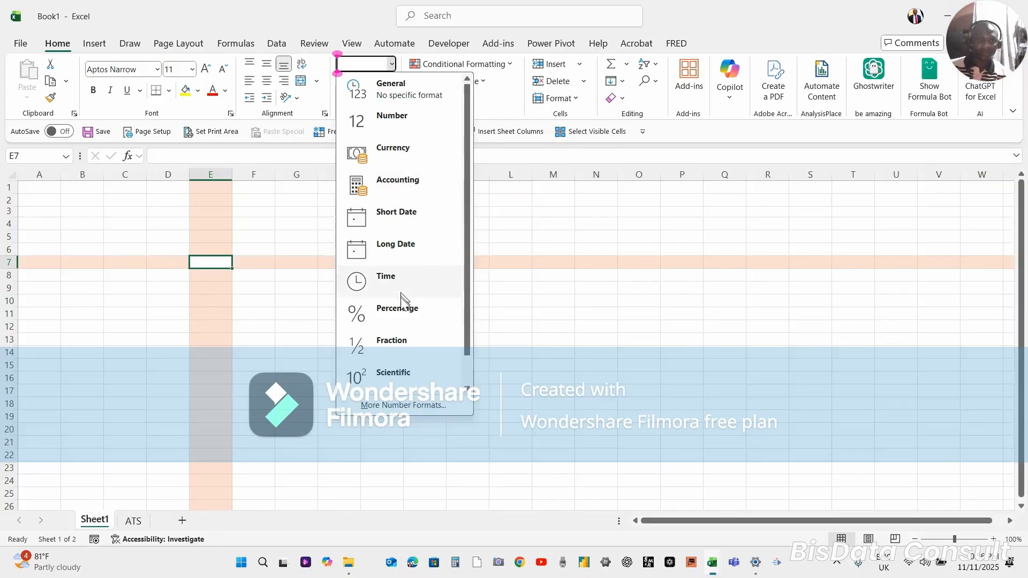
{"action": "left_click", "coordinate": [396, 406]}
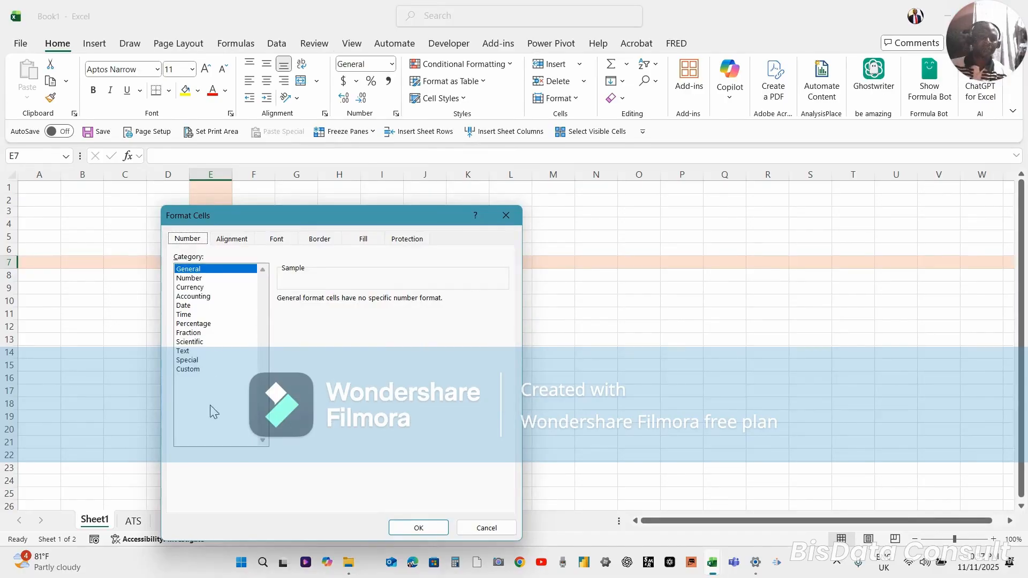
{"action": "left_click", "coordinate": [428, 527]}
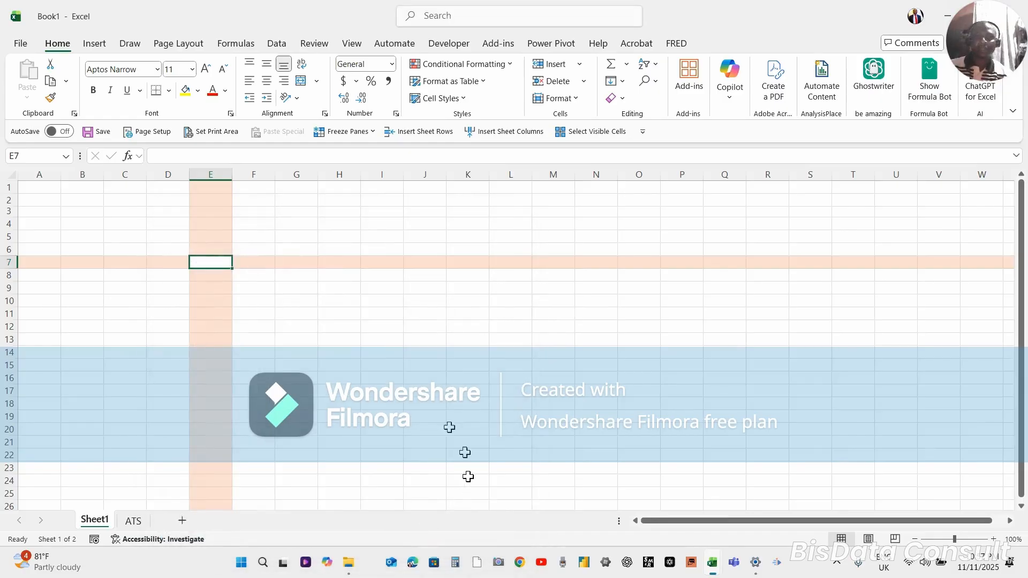
{"action": "left_click", "coordinate": [600, 561]}
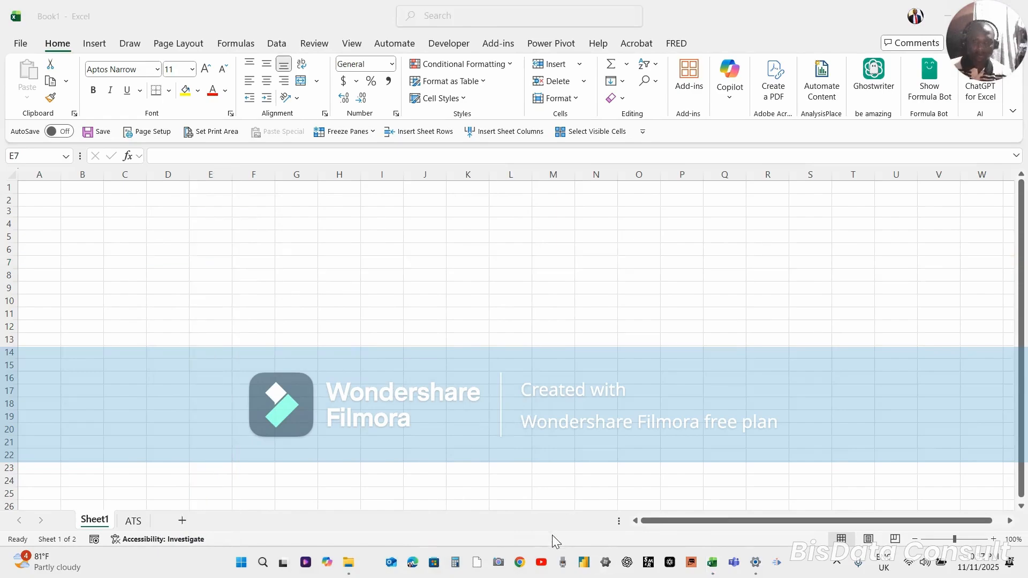
{"action": "left_click", "coordinate": [296, 323]}
{"action": "left_click", "coordinate": [289, 327]}
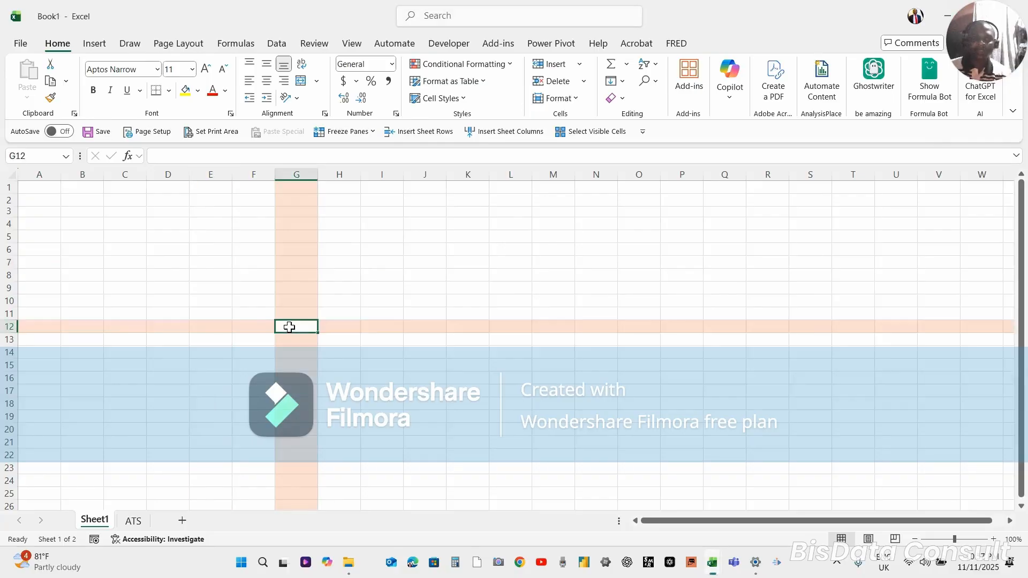
{"action": "left_click", "coordinate": [244, 301]}
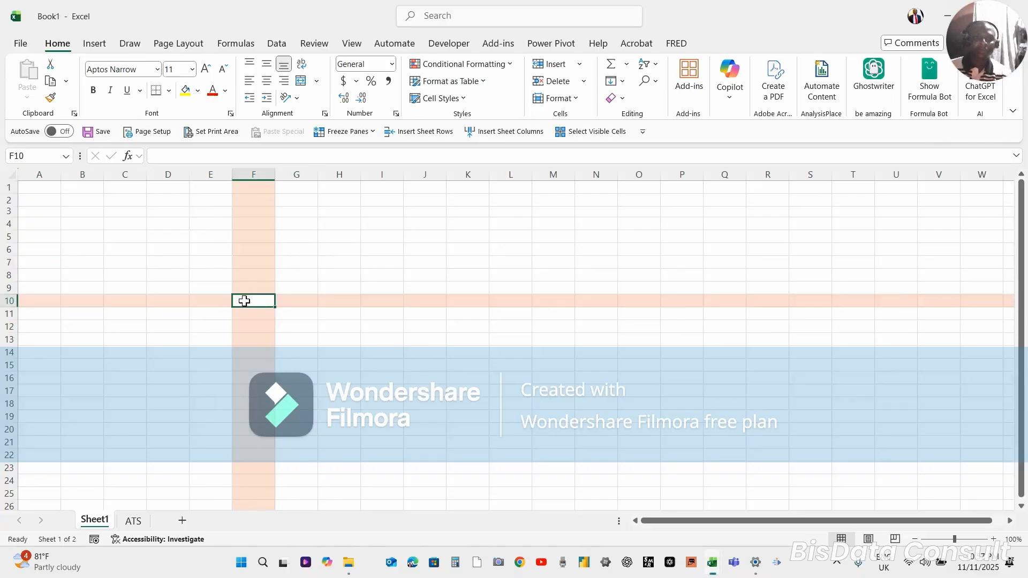
{"action": "left_click", "coordinate": [290, 316]}
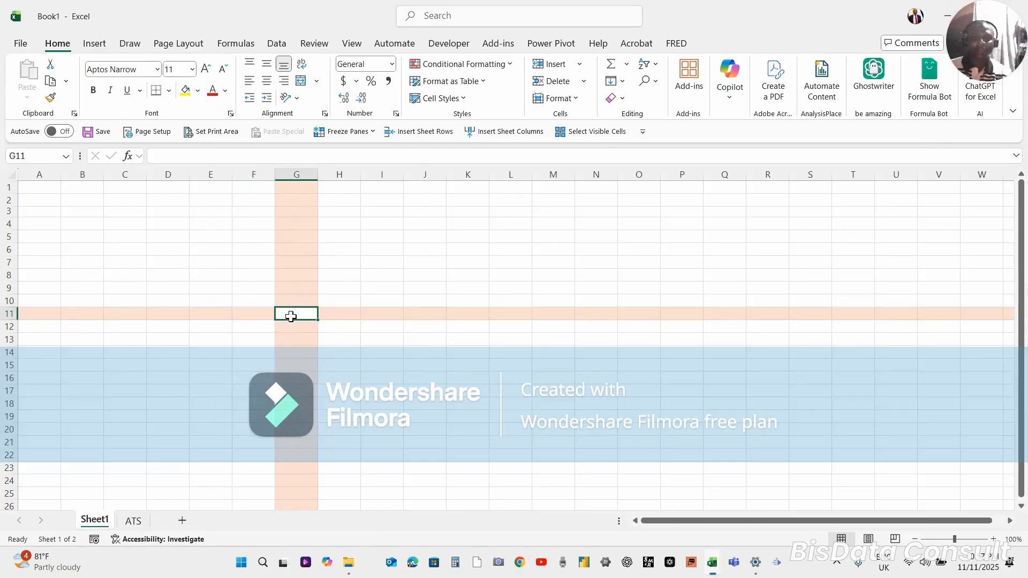
{"action": "left_click", "coordinate": [241, 288]}
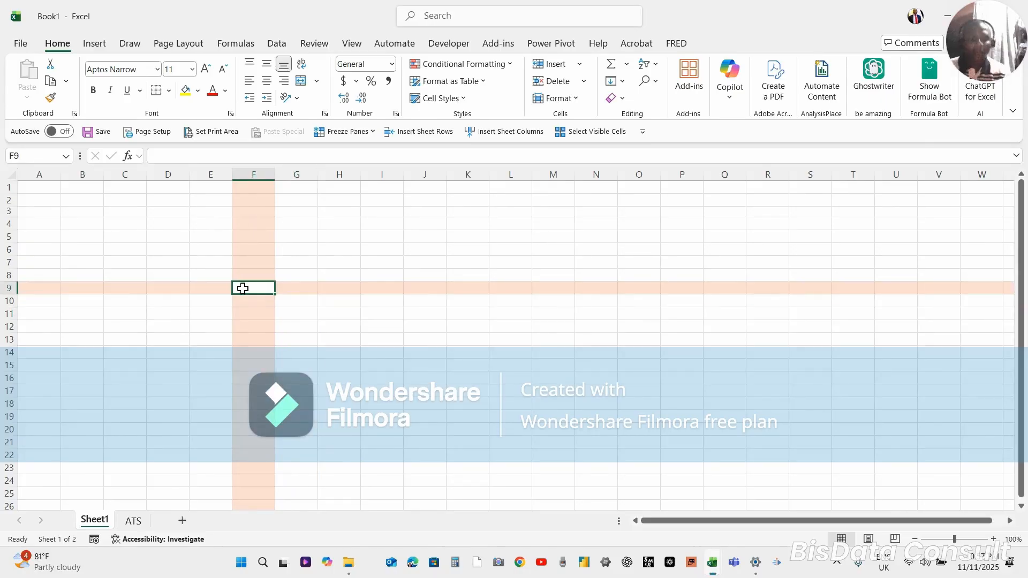
{"action": "left_click", "coordinate": [246, 301]}
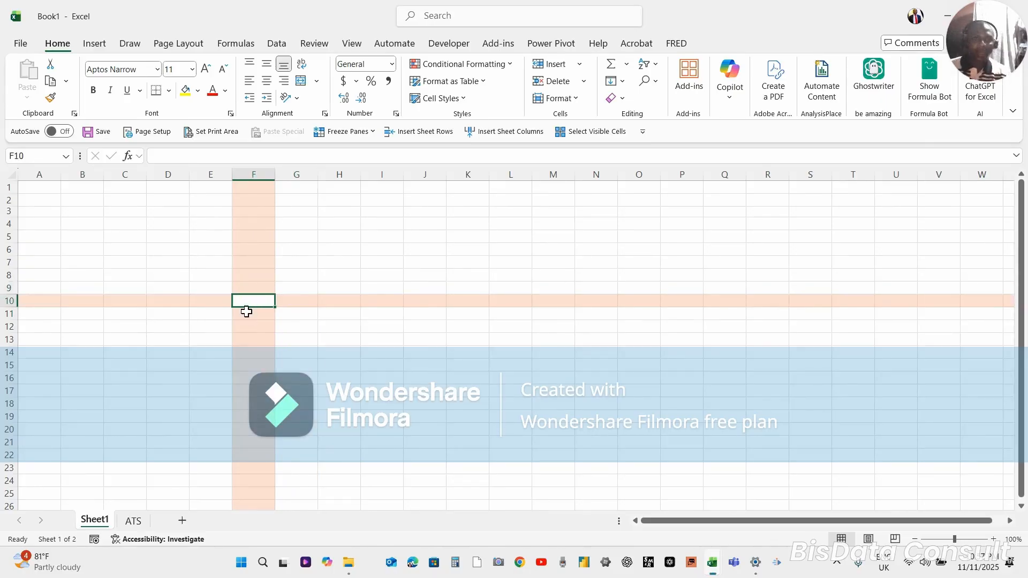
{"action": "left_click", "coordinate": [247, 314]}
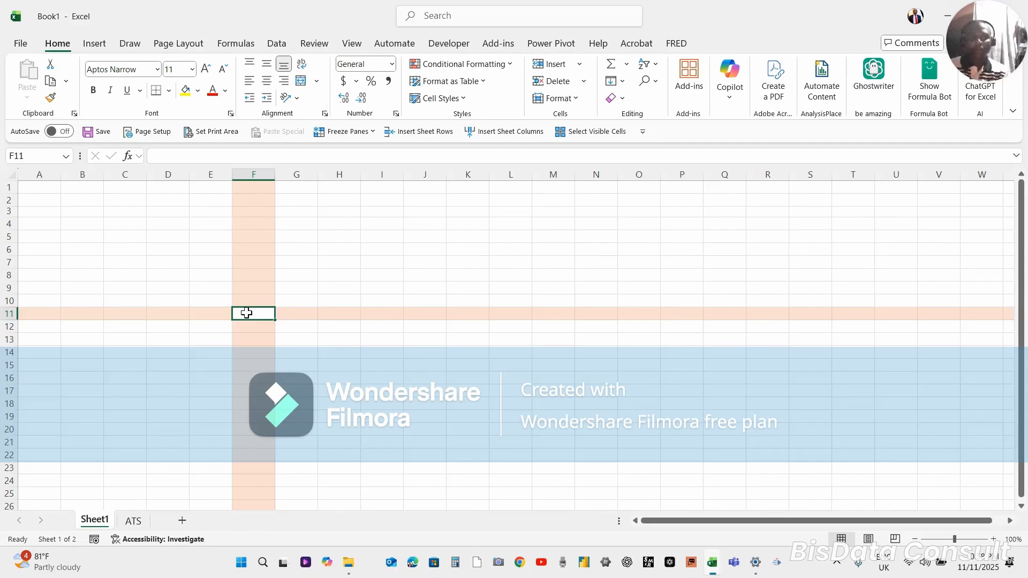
{"action": "left_click", "coordinate": [256, 276]}
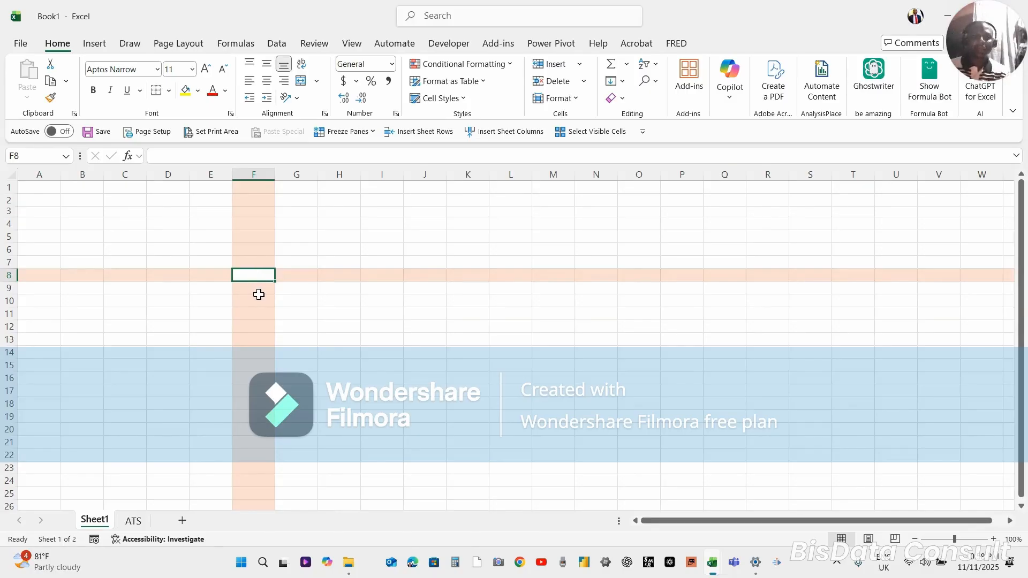
{"action": "left_click", "coordinate": [259, 297]}
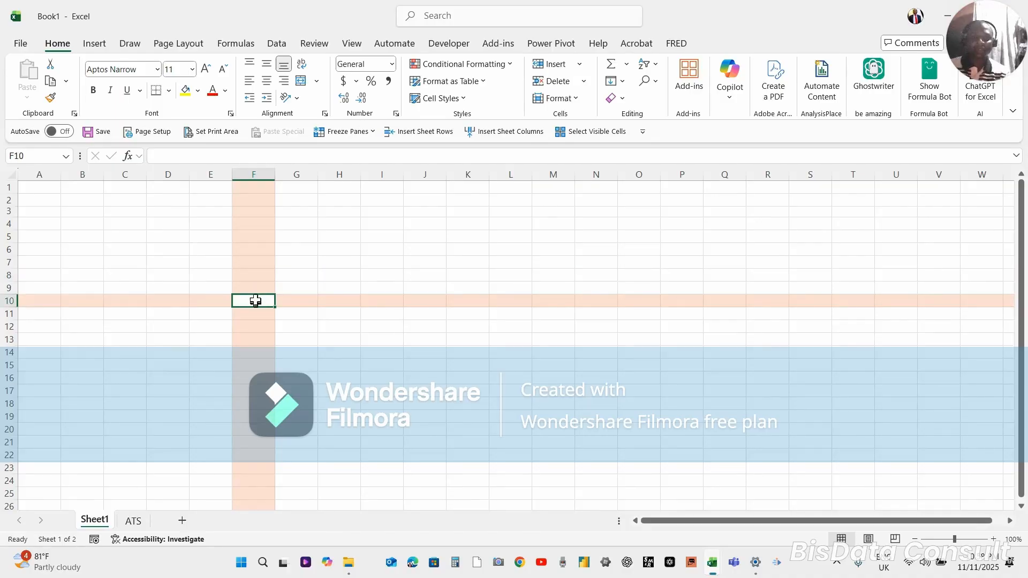
{"action": "left_click", "coordinate": [253, 285]}
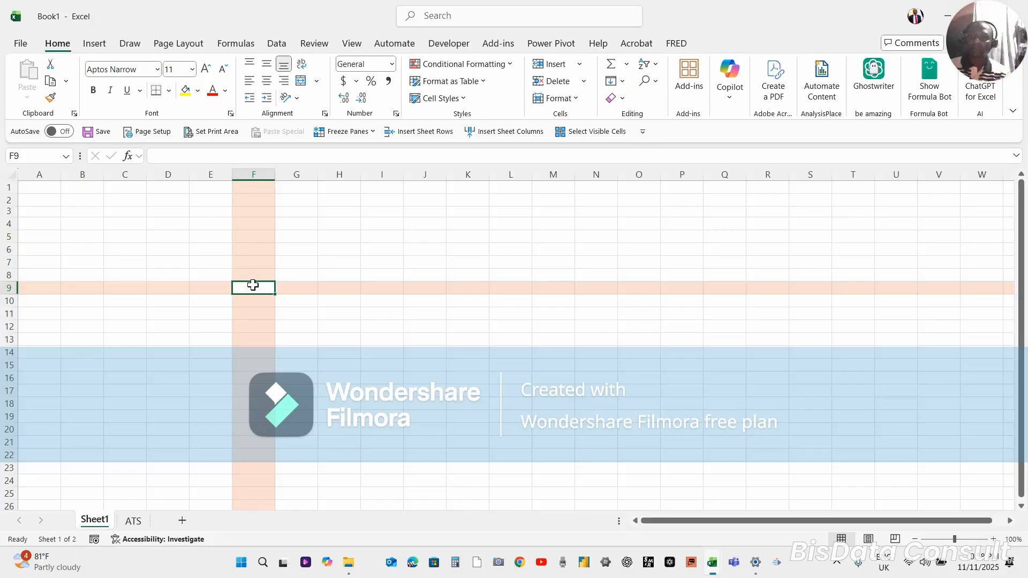
{"action": "left_click", "coordinate": [258, 300]}
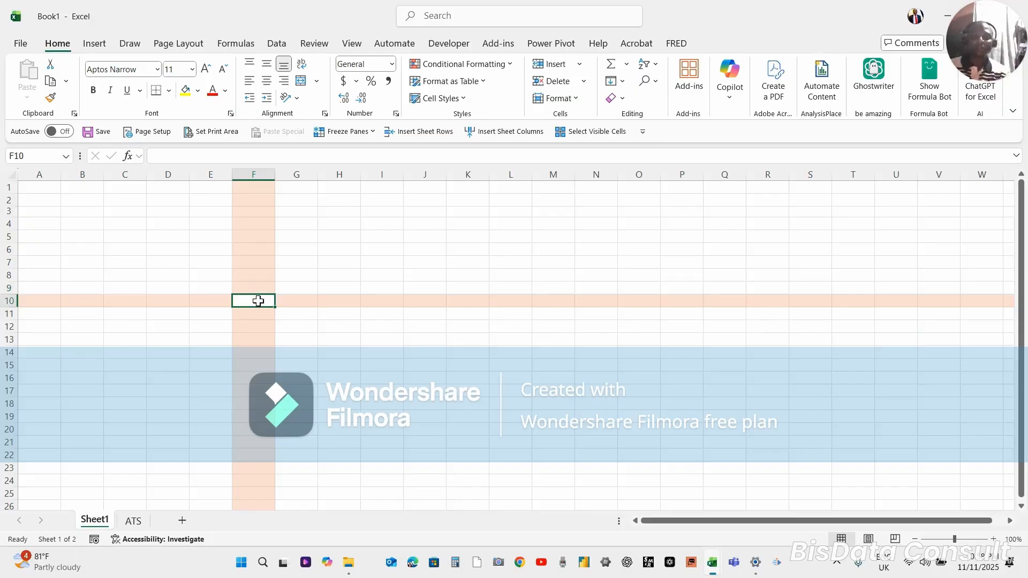
{"action": "left_click", "coordinate": [259, 310]}
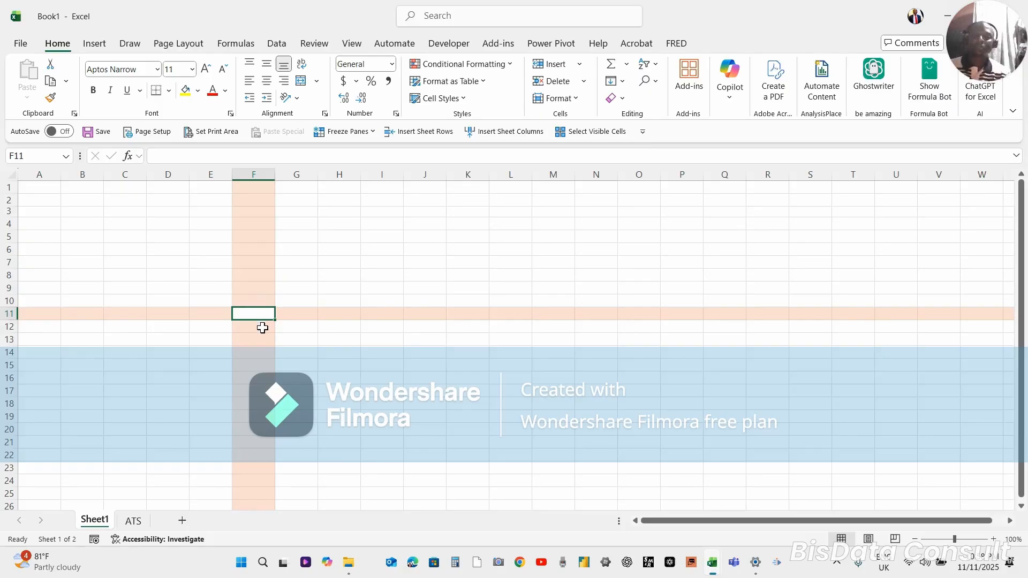
{"action": "left_click", "coordinate": [263, 328]}
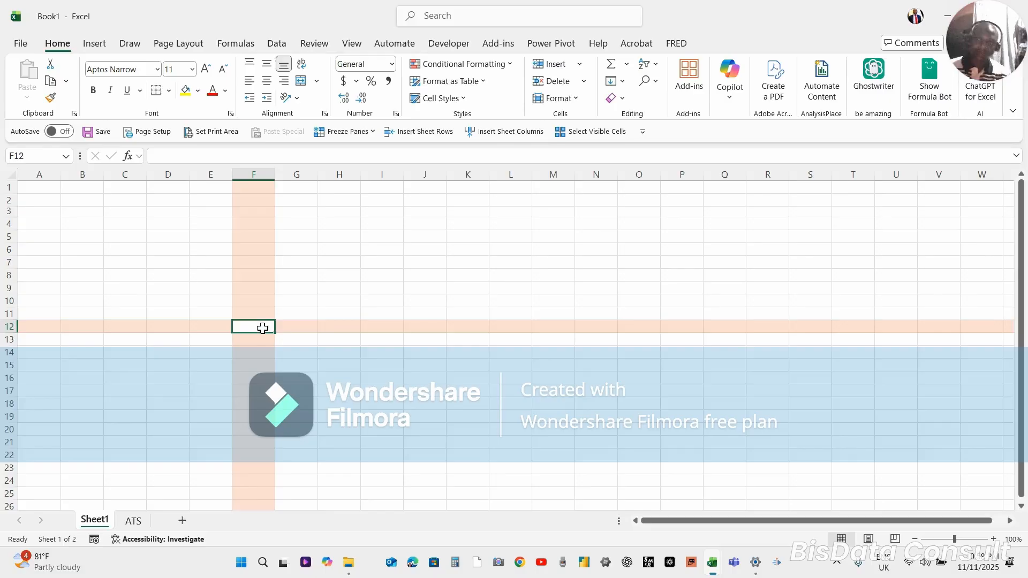
Enter the number 12345 in cell F8
{"action": "left_click", "coordinate": [249, 276]}
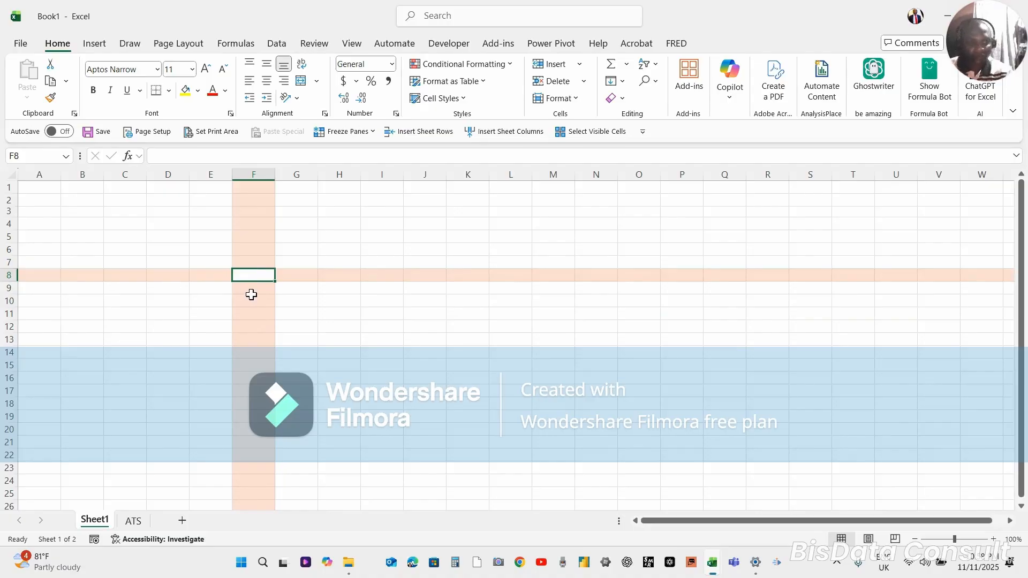
{"action": "type", "text": "1234"}
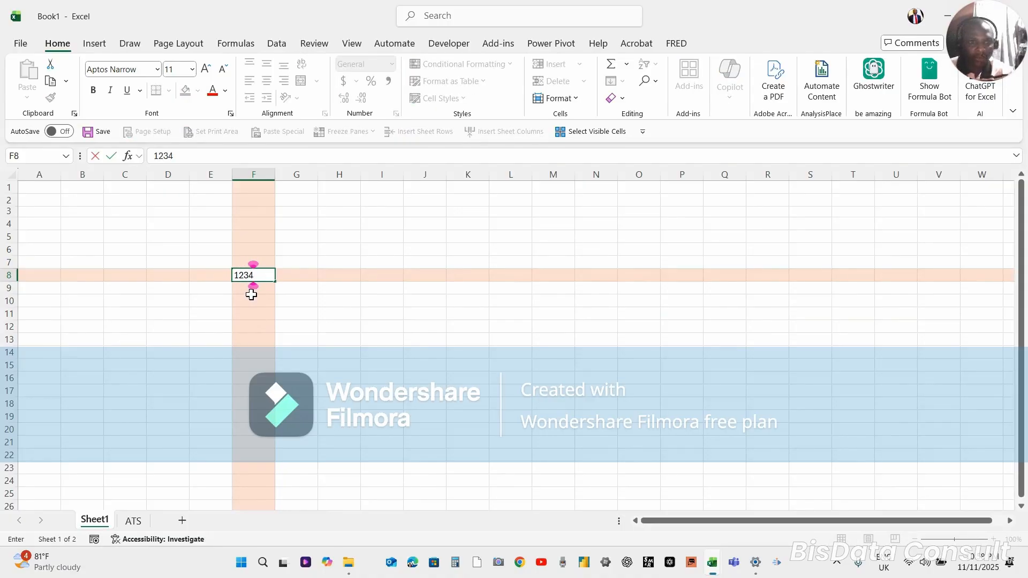
{"action": "type", "text": "4"}
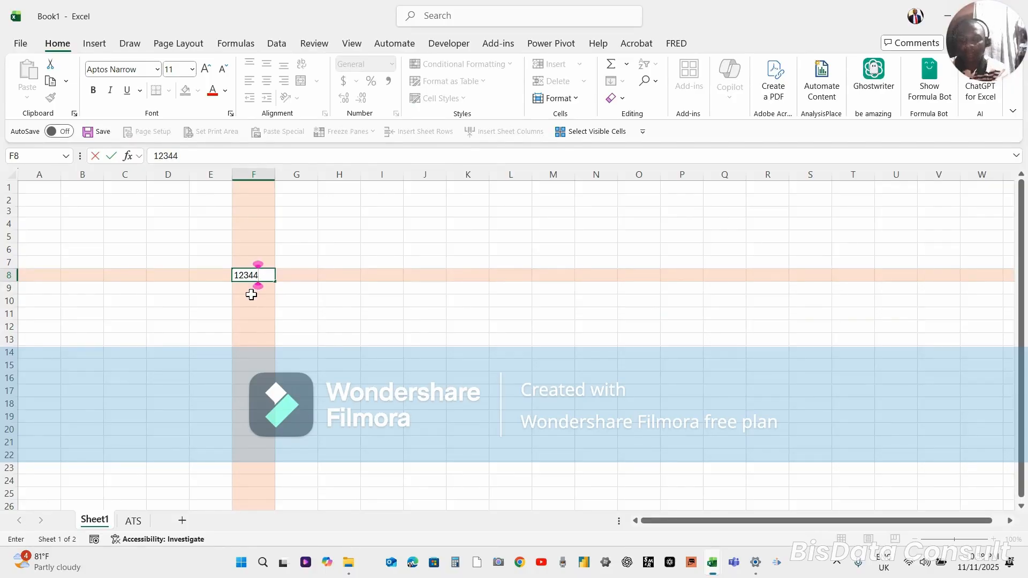
{"action": "key", "text": "BackSpace"}
{"action": "type", "text": "5"}
{"action": "key", "text": "Return"}
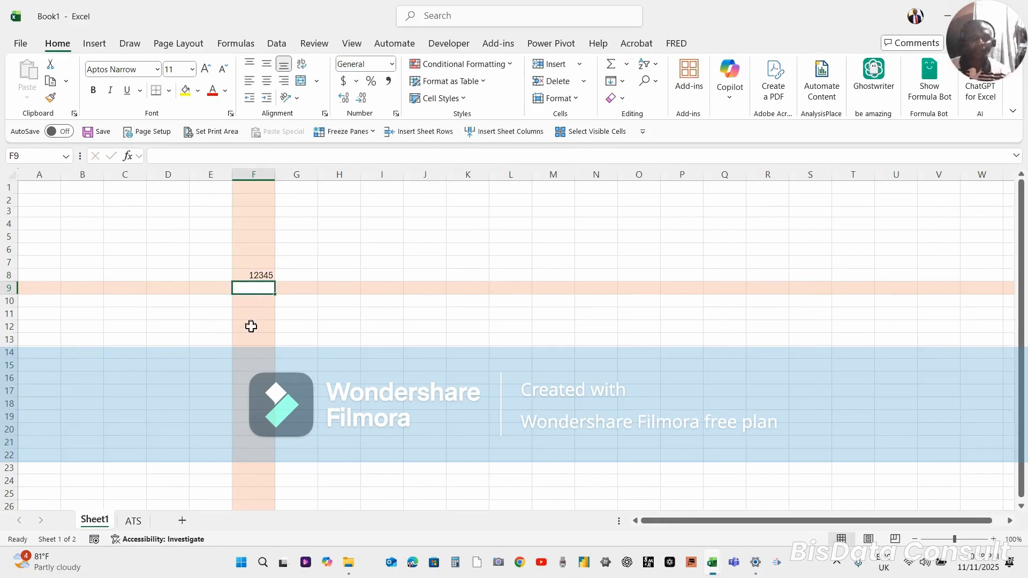
Review the quick number format choices for cell F8 and apply Comma Style to it
{"action": "left_click", "coordinate": [257, 276]}
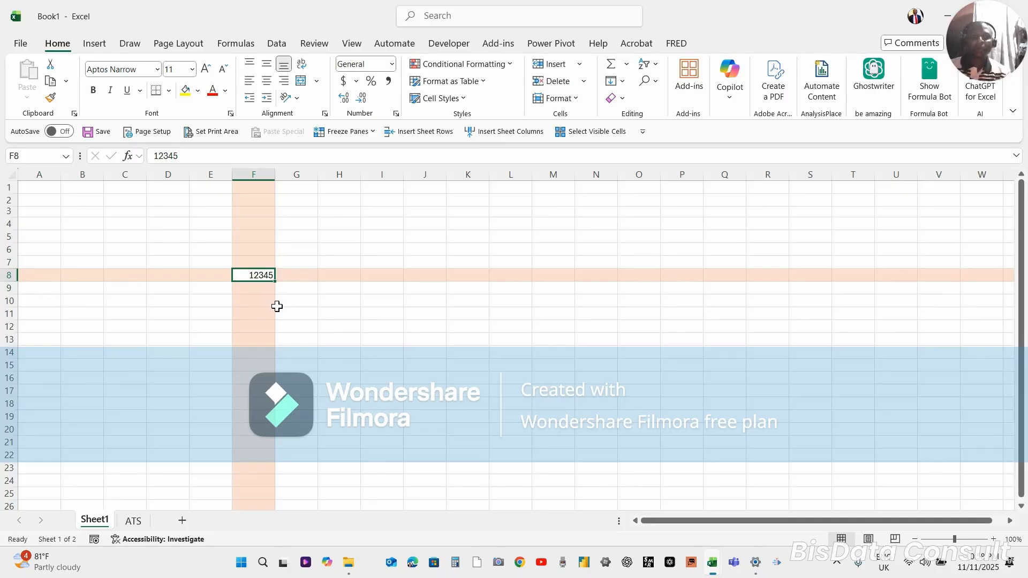
{"action": "left_click", "coordinate": [392, 64]}
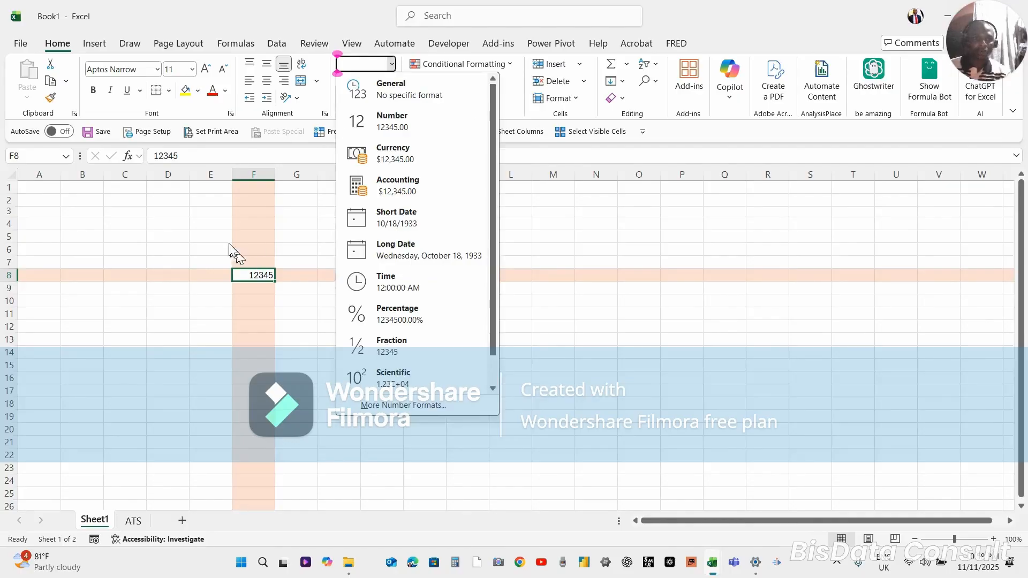
{"action": "left_click", "coordinate": [240, 257]}
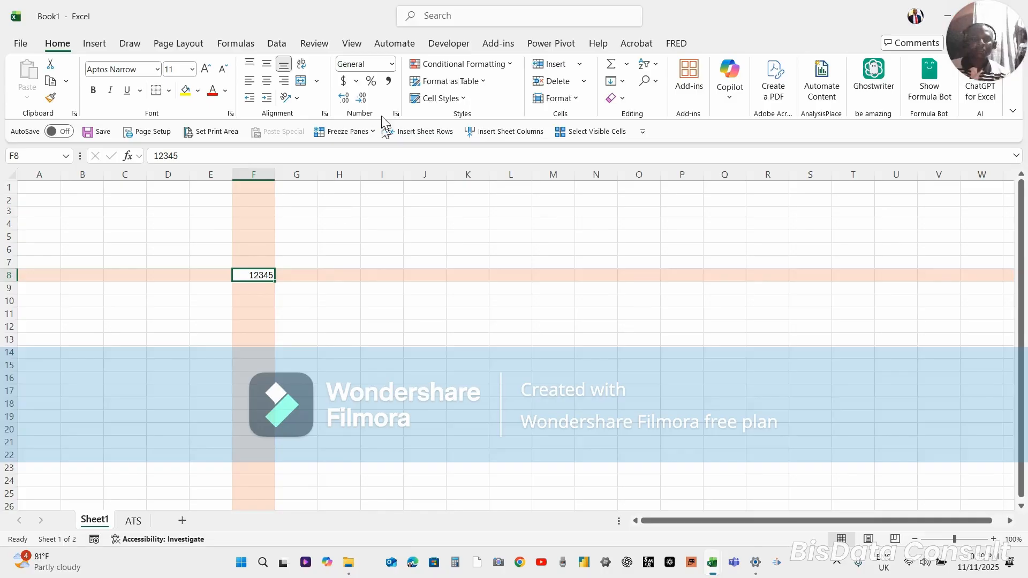
{"action": "left_click", "coordinate": [387, 83]}
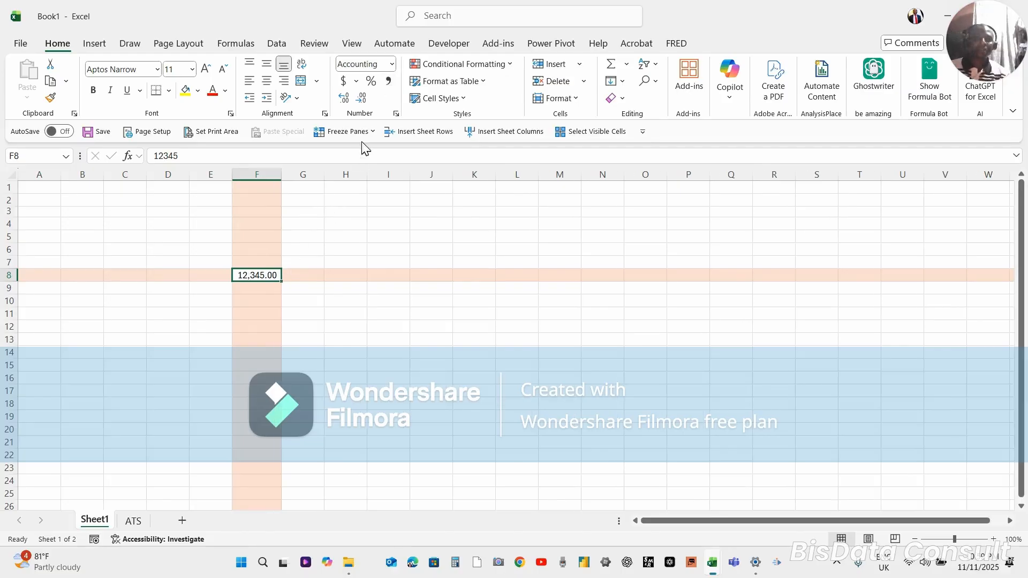
Vary the decimal places of cell F8 down to one, up to four and back to two
{"action": "left_click", "coordinate": [362, 99]}
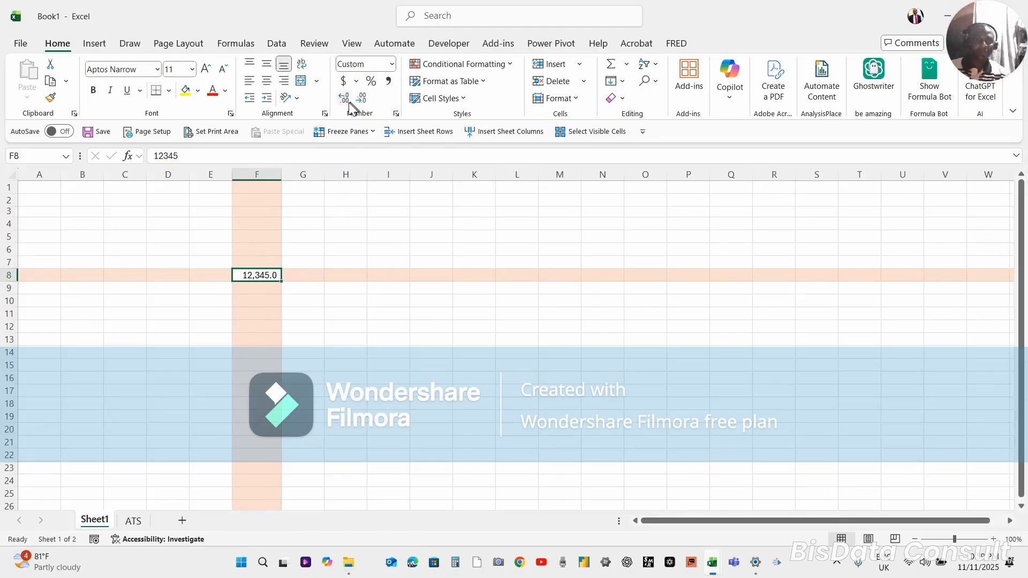
{"action": "left_click", "coordinate": [347, 102]}
{"action": "left_click", "coordinate": [345, 101]}
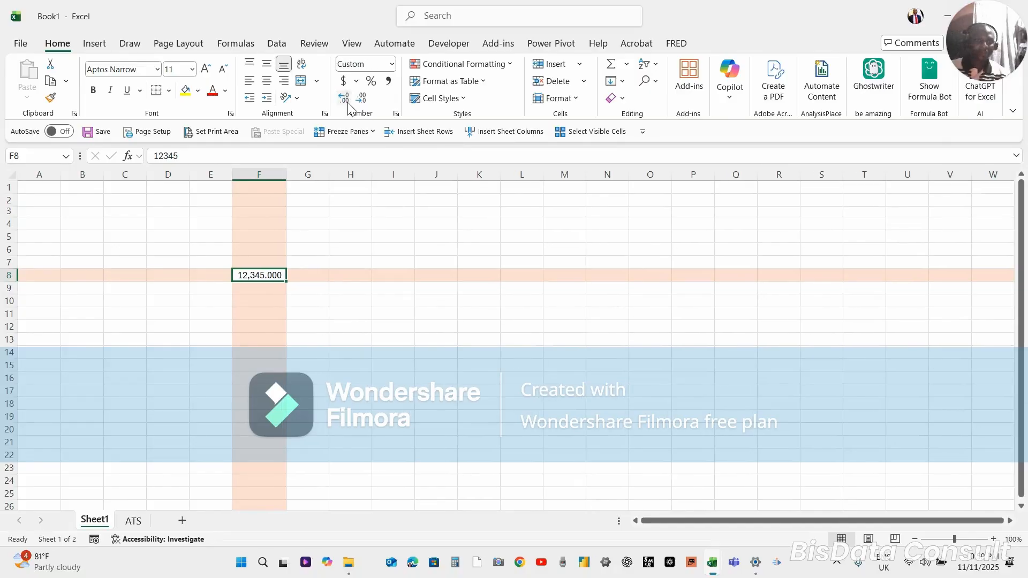
{"action": "left_click", "coordinate": [343, 101]}
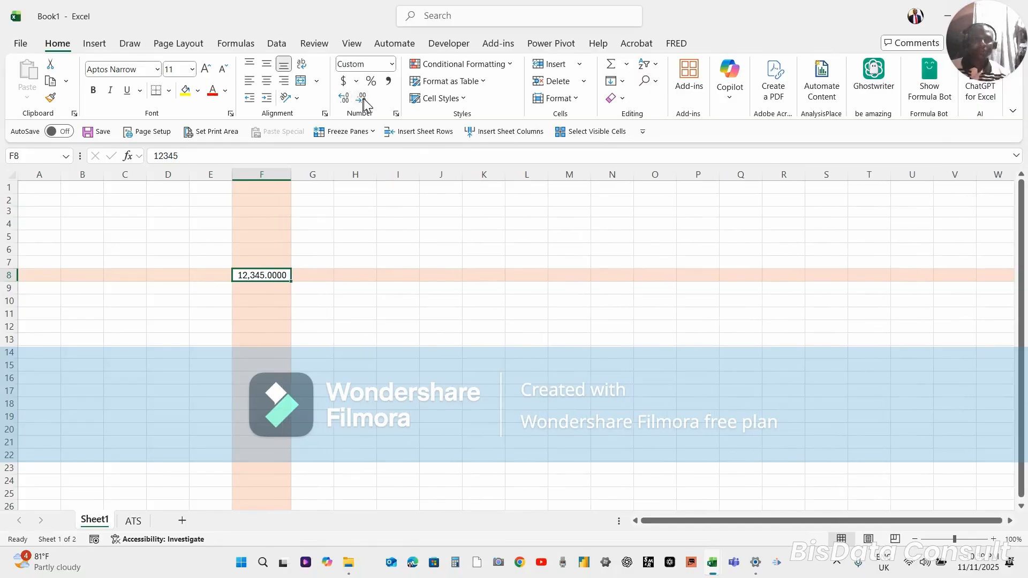
{"action": "left_click", "coordinate": [363, 99]}
{"action": "left_click", "coordinate": [363, 100]}
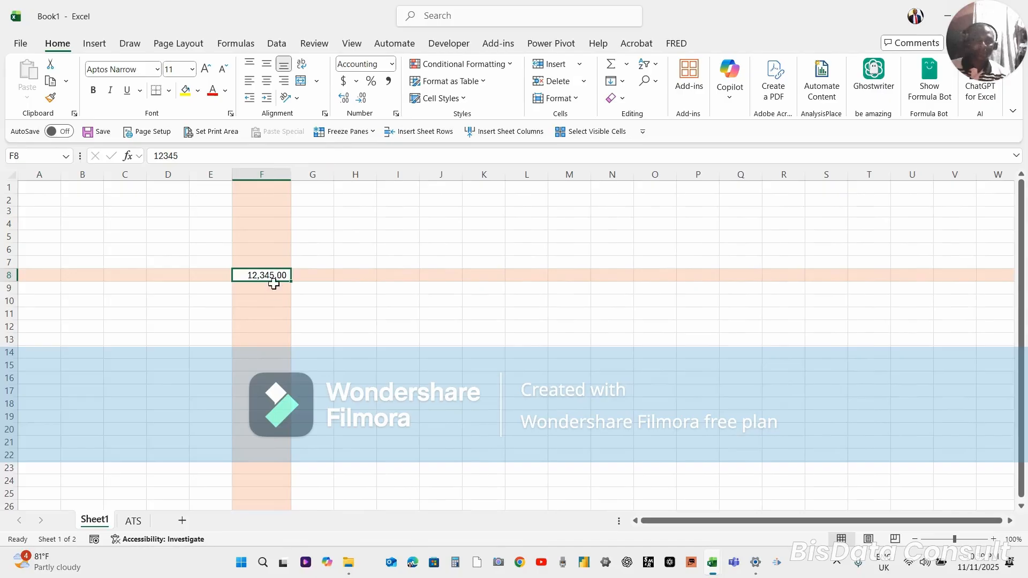
Enter a sample first name in cell F11 and the number 4568 in cell F9
{"action": "left_click", "coordinate": [277, 315]}
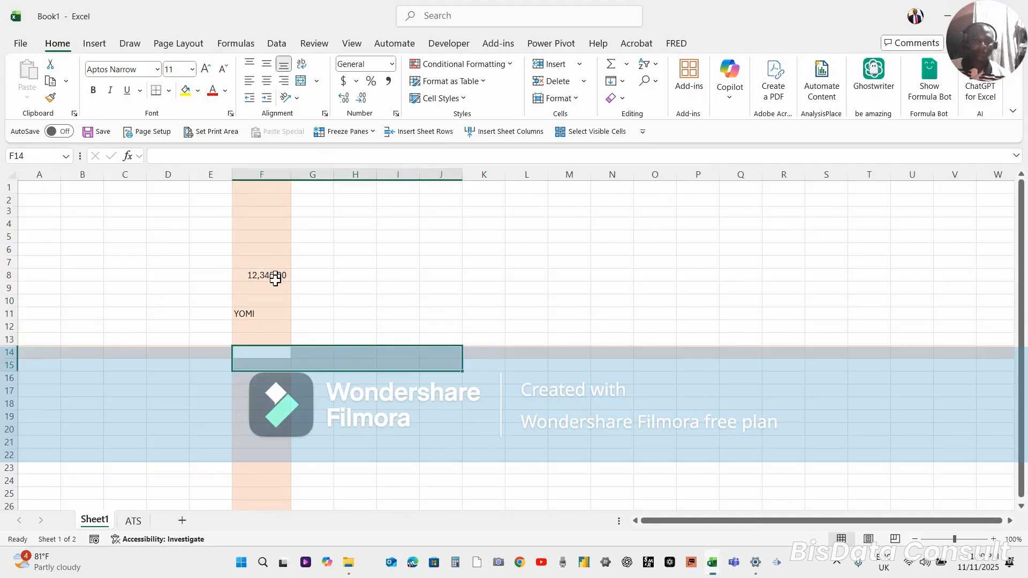
{"action": "left_click", "coordinate": [277, 289]}
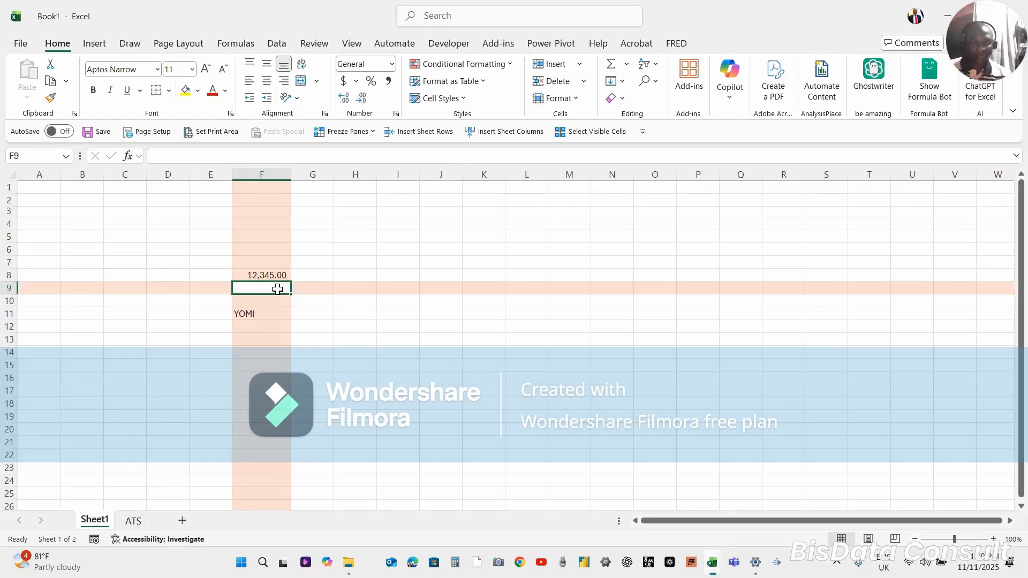
{"action": "type", "text": "4568"}
{"action": "key", "text": "Return"}
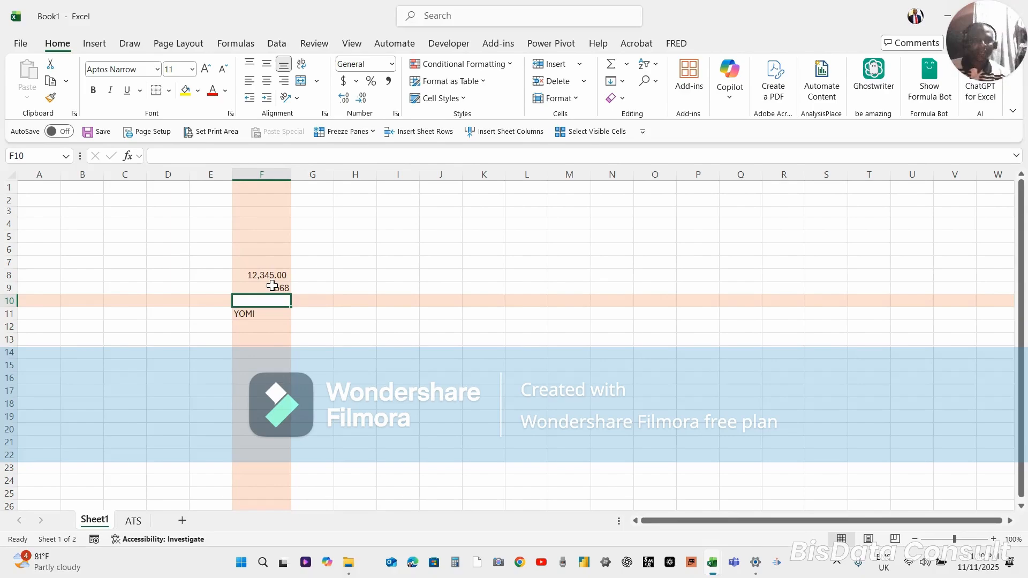
Enter the text "JESUS IS LORD" in cell F13
{"action": "left_click", "coordinate": [253, 313]}
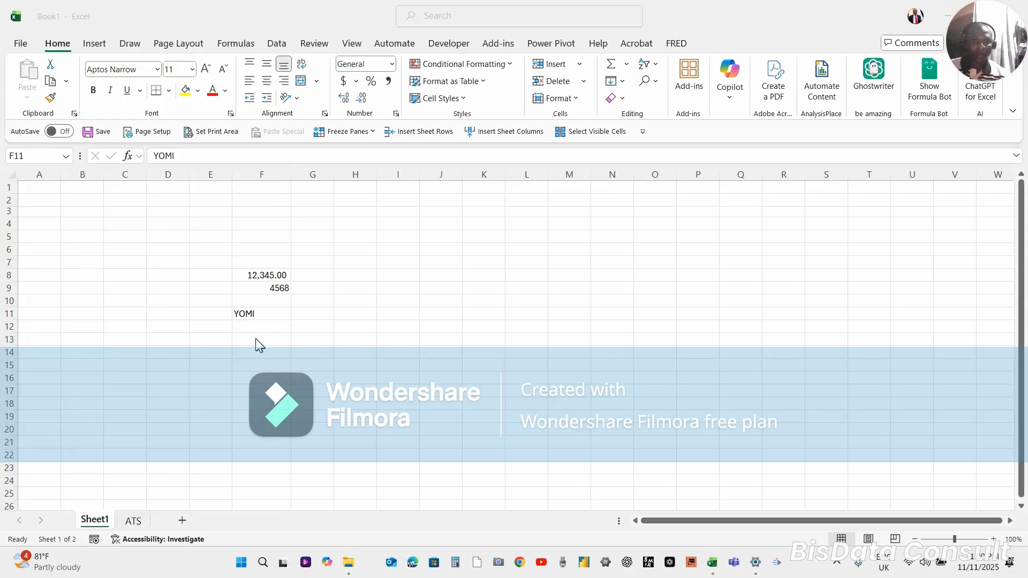
{"action": "double_click", "coordinate": [256, 339]}
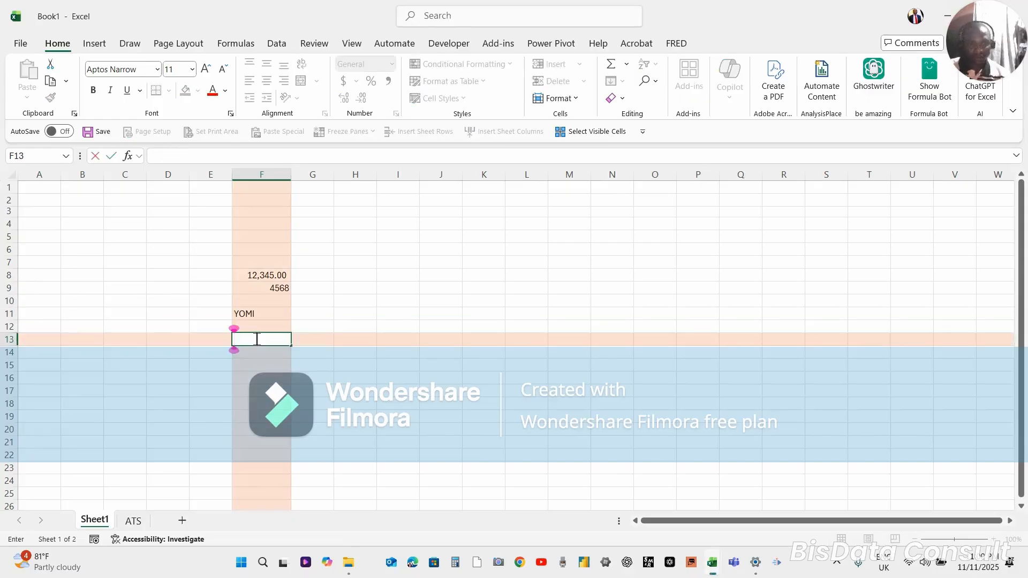
{"action": "type", "text": "J"}
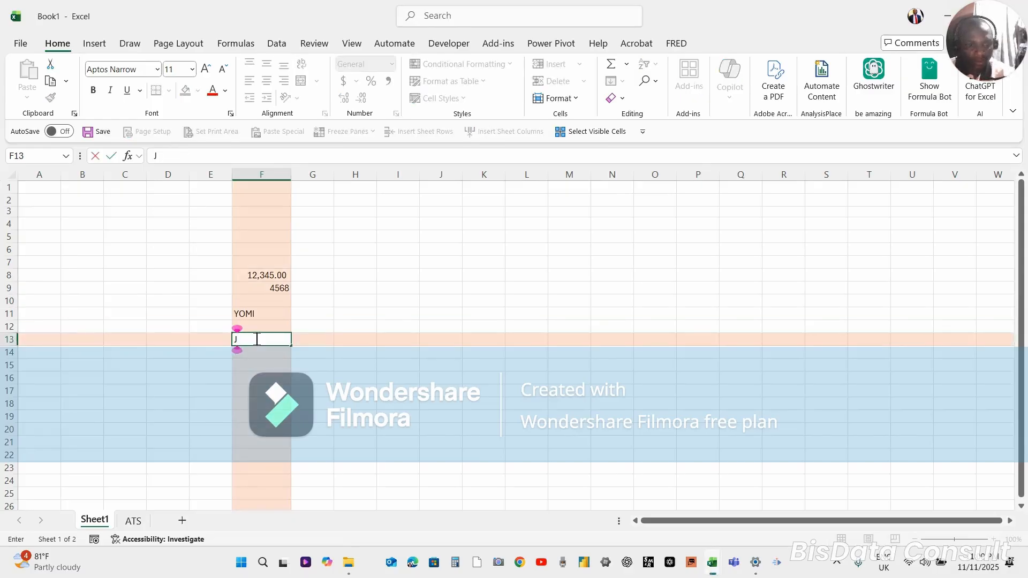
{"action": "type", "text": "ESUS"}
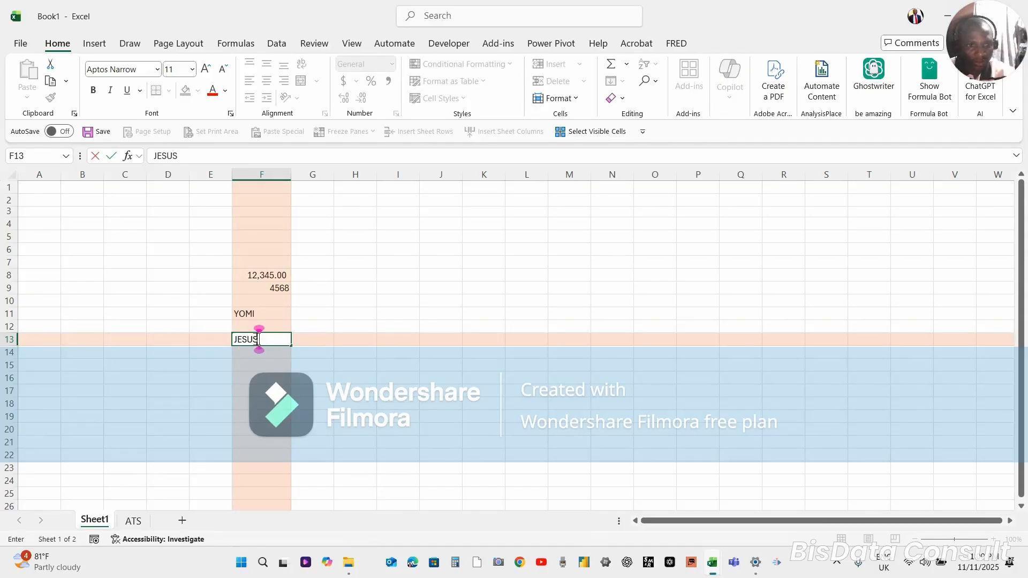
{"action": "type", "text": " I"}
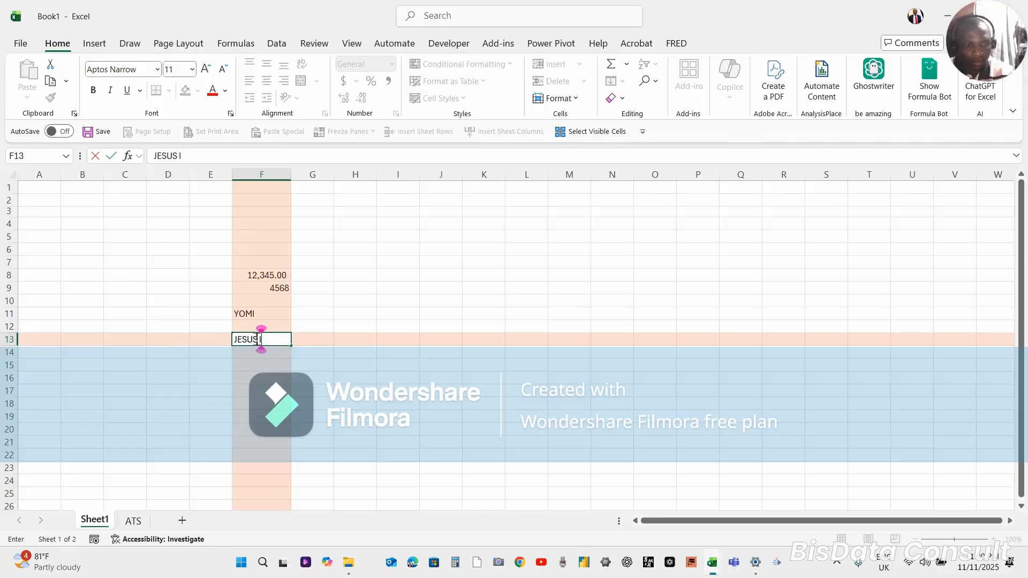
{"action": "type", "text": "S LORD"}
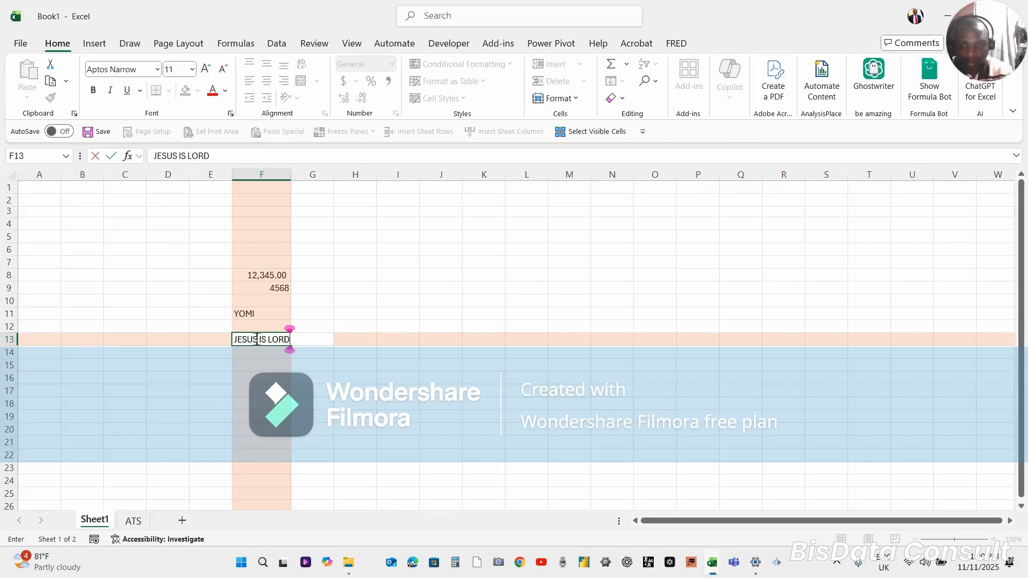
{"action": "key", "text": "Return"}
Edit the text of cell F13 in the formula bar so that only "JESUS" remains
{"action": "left_click", "coordinate": [256, 338]}
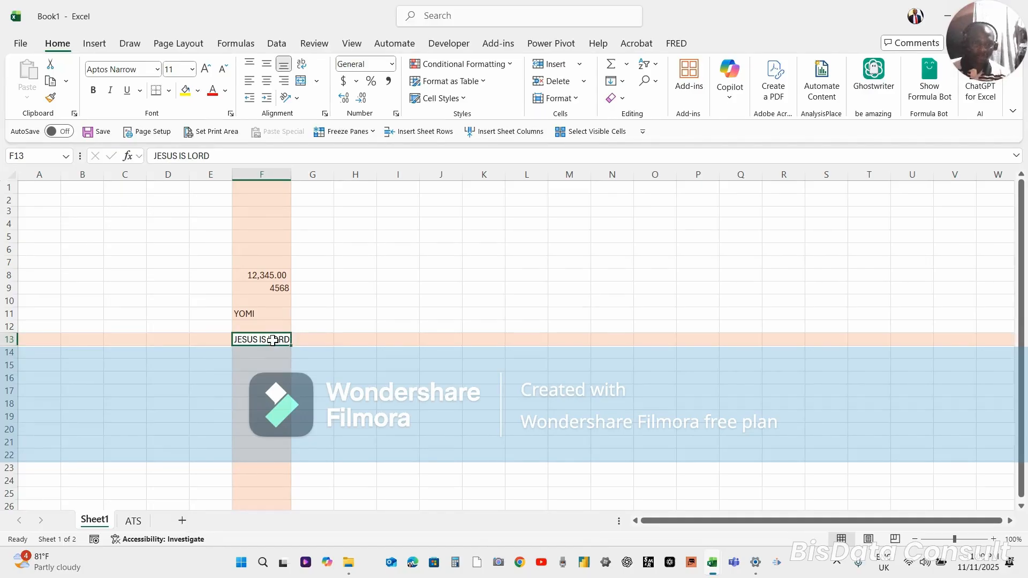
{"action": "left_click", "coordinate": [228, 159]}
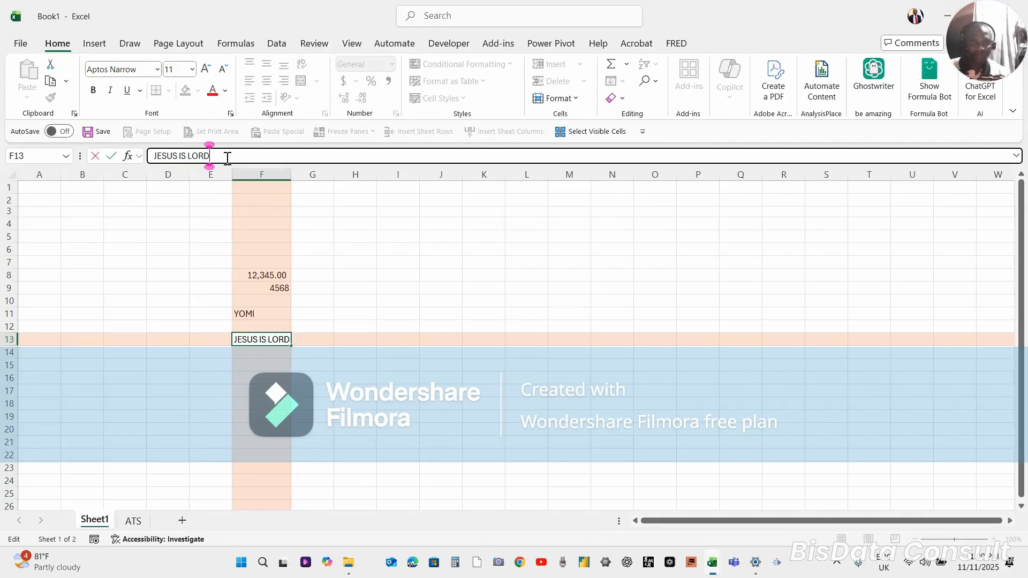
{"action": "key", "text": "BackSpace"}
{"action": "key", "text": "BackSpace"}
{"action": "key", "text": "BackSpace"}
{"action": "key", "text": "BackSpace"}
{"action": "key", "text": "BackSpace"}
{"action": "key", "text": "BackSpace"}
{"action": "key", "text": "BackSpace"}
{"action": "key", "text": "BackSpace"}
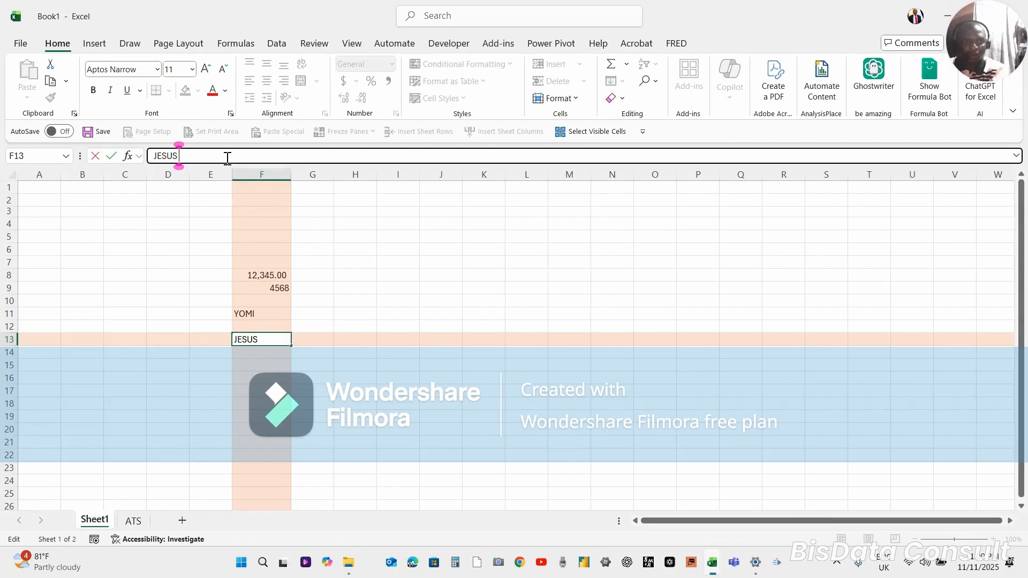
{"action": "key", "text": "Return"}
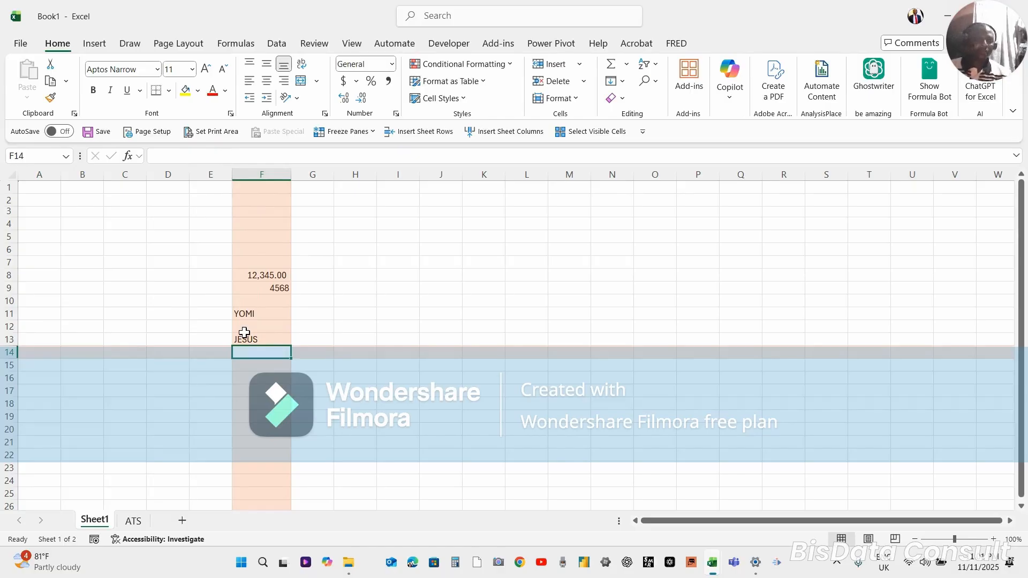
Apply center alignment to the numbers in cells F8:F9 and change it to left alignment
{"action": "left_click", "coordinate": [254, 276]}
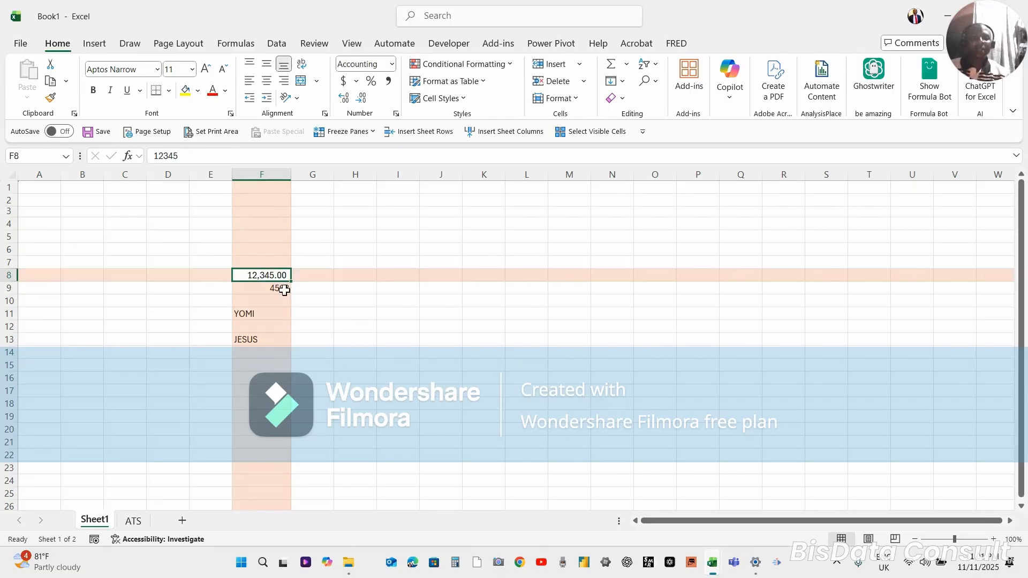
{"action": "left_click", "coordinate": [284, 289]}
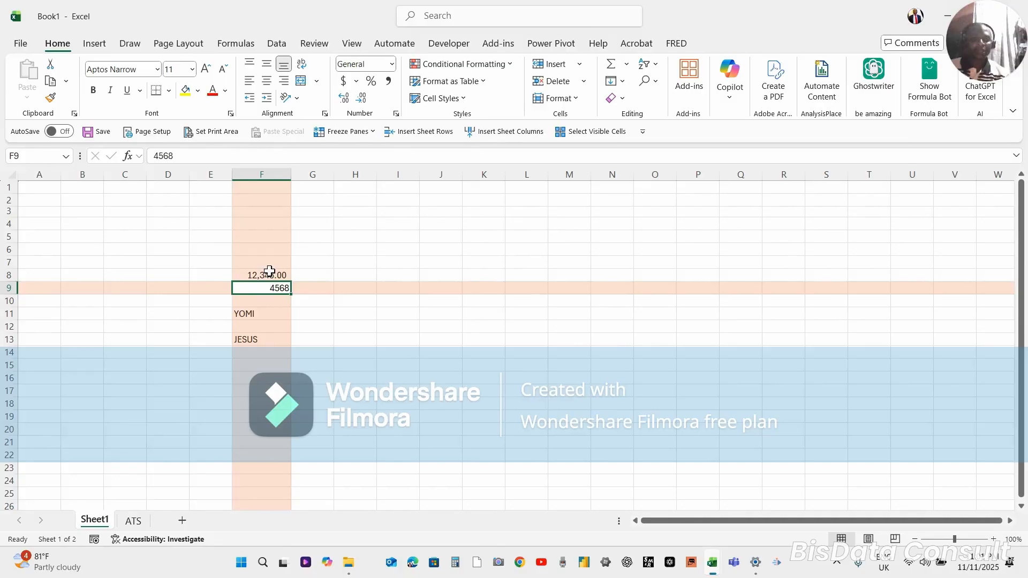
{"action": "left_click_drag", "start_coordinate": [269, 274], "coordinate": [269, 289]}
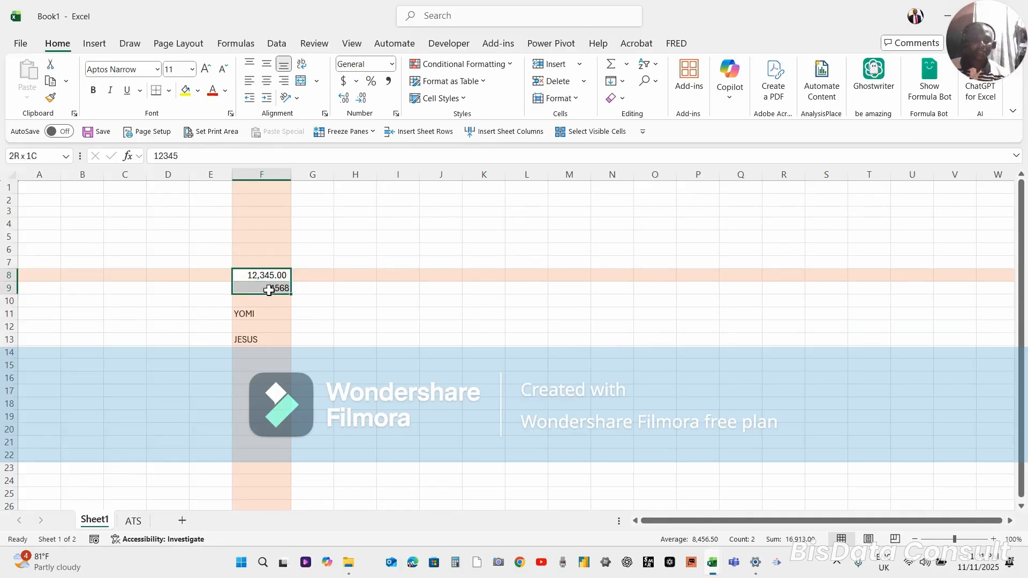
{"action": "left_click", "coordinate": [265, 83]}
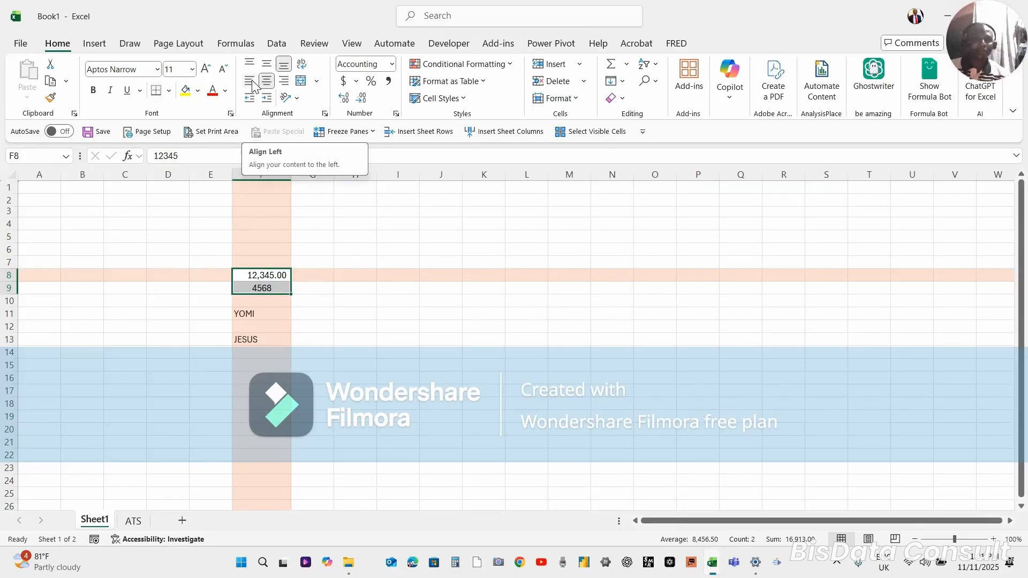
{"action": "left_click", "coordinate": [252, 83]}
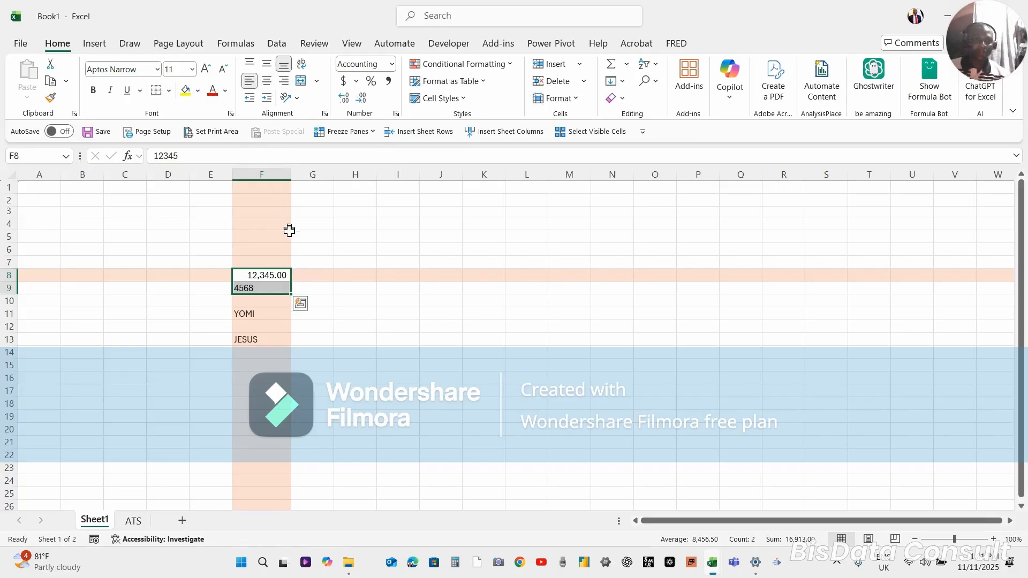
Compare the number formats and alignment of cells F9 and F8, and apply center alignment to F8
{"action": "left_click", "coordinate": [255, 290]}
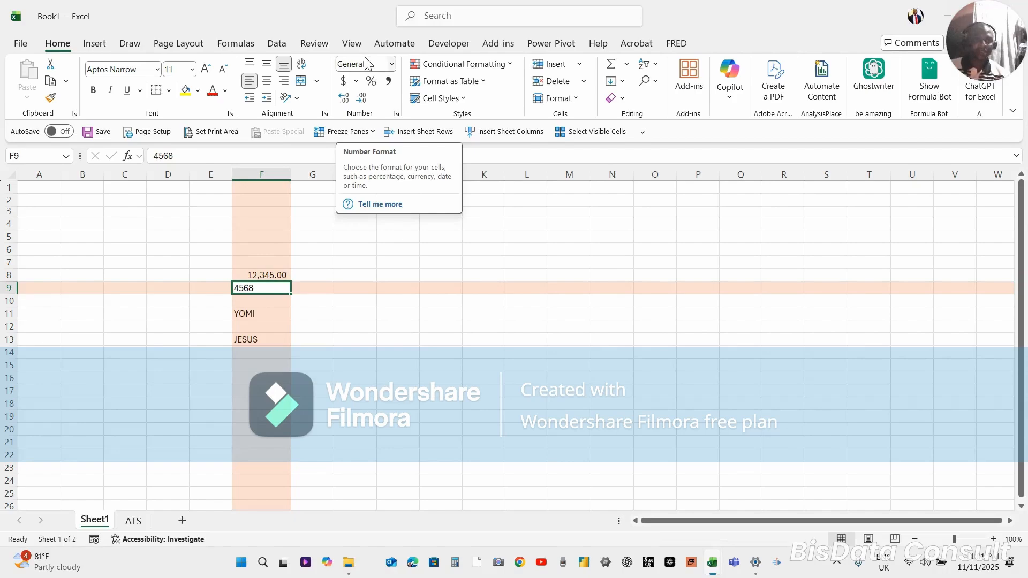
{"action": "left_click", "coordinate": [281, 274]}
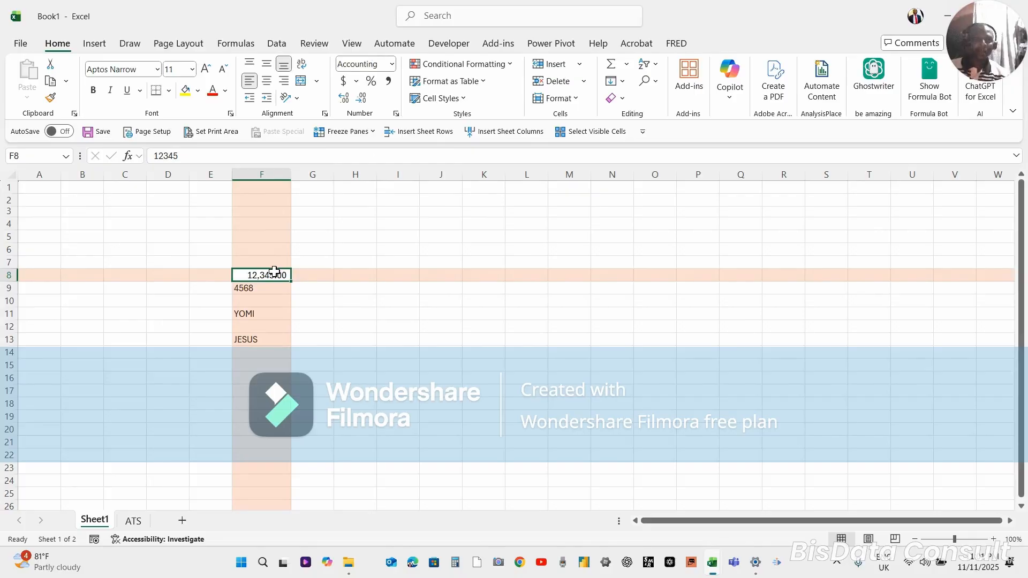
{"action": "left_click", "coordinate": [244, 290]}
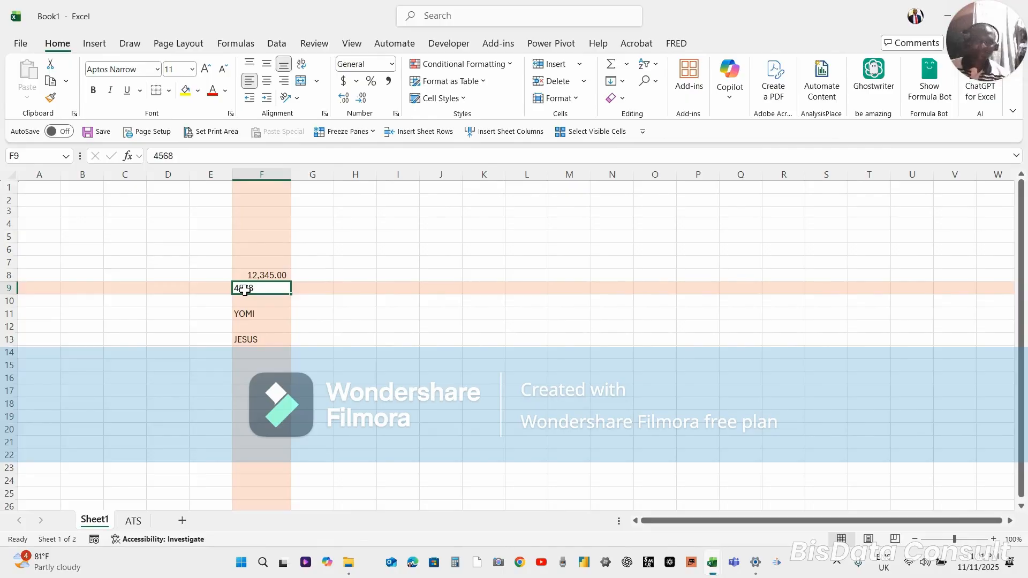
{"action": "left_click", "coordinate": [258, 275]}
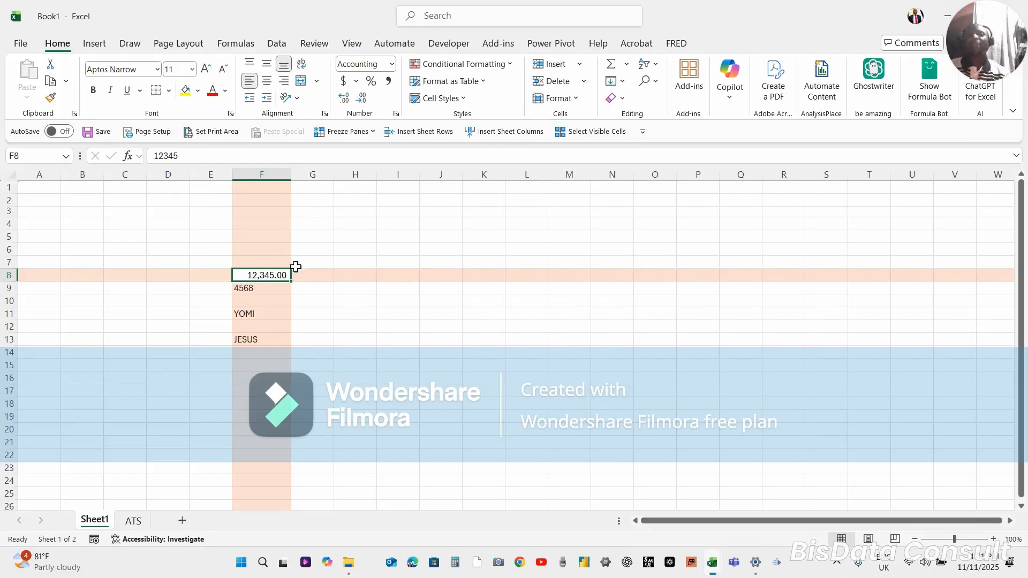
{"action": "left_click", "coordinate": [266, 81]}
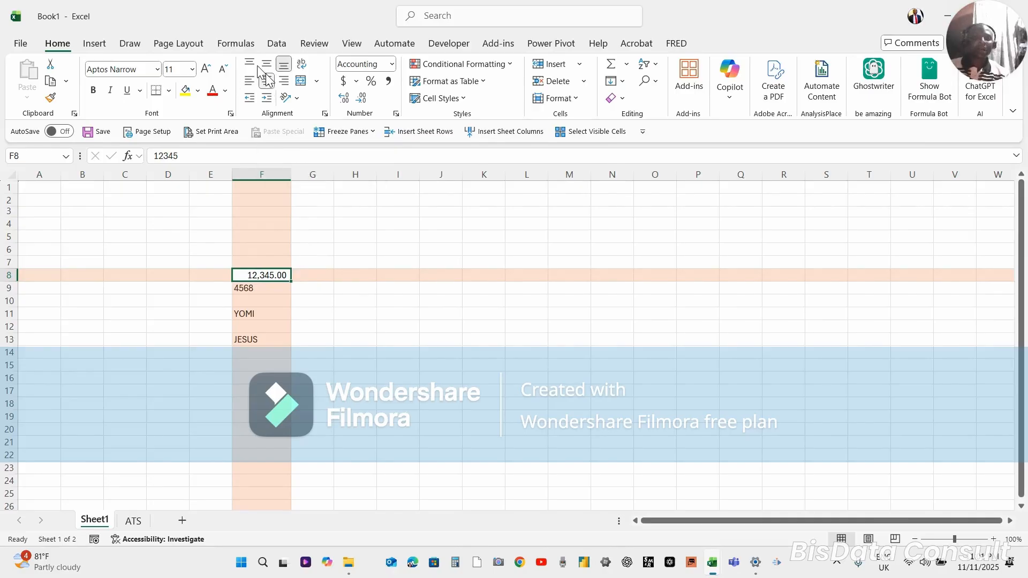
Apply right and then left alignment to cell F8, and center and then right-align the number in F9
{"action": "left_click", "coordinate": [282, 80]}
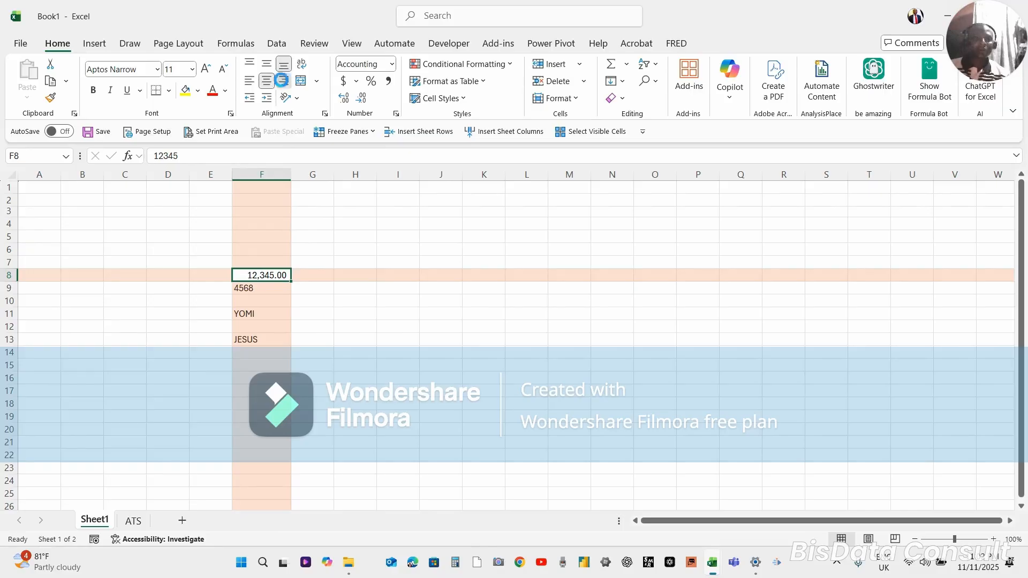
{"action": "left_click", "coordinate": [251, 85]}
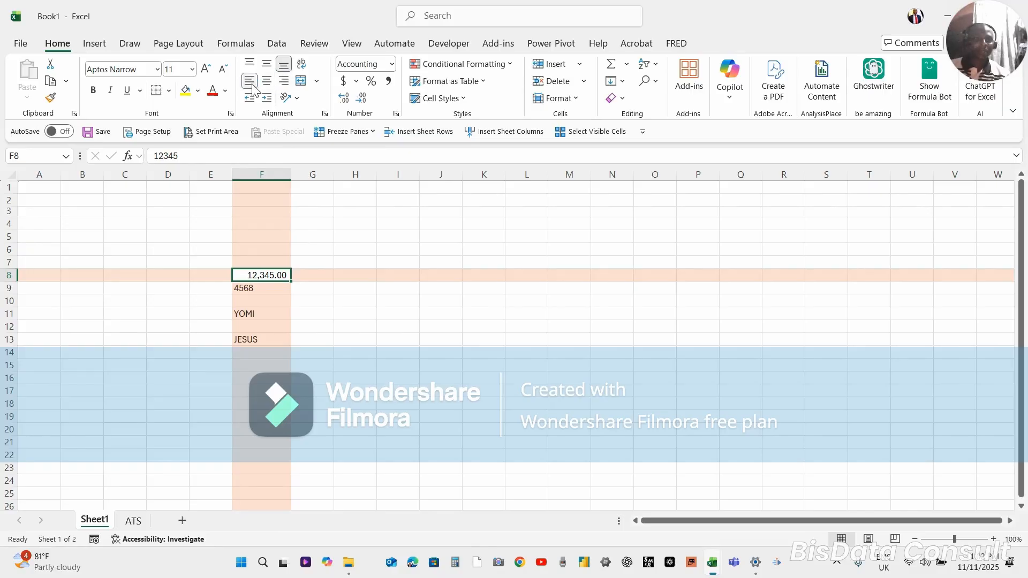
{"action": "left_click", "coordinate": [251, 289]}
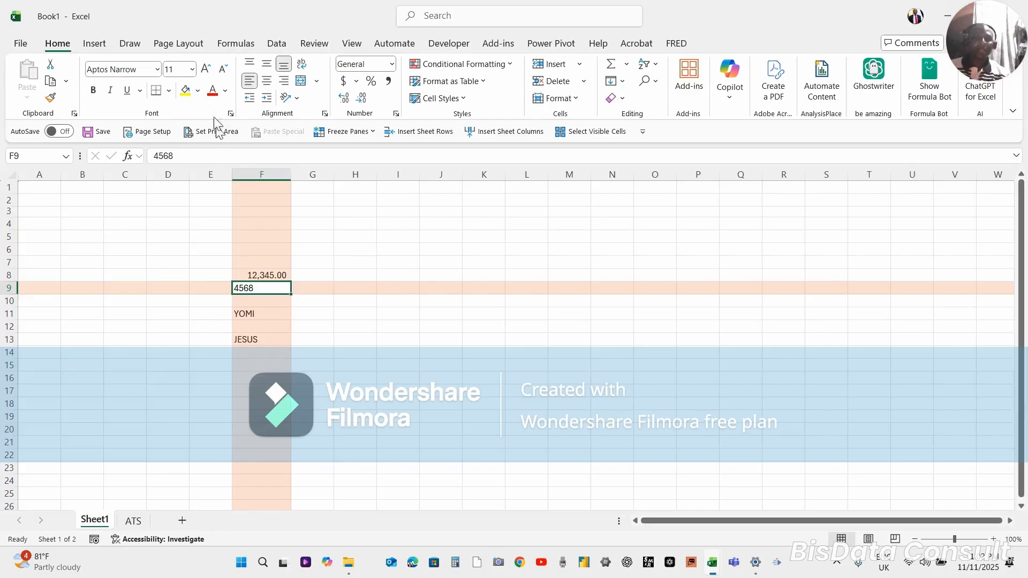
{"action": "left_click", "coordinate": [267, 80]}
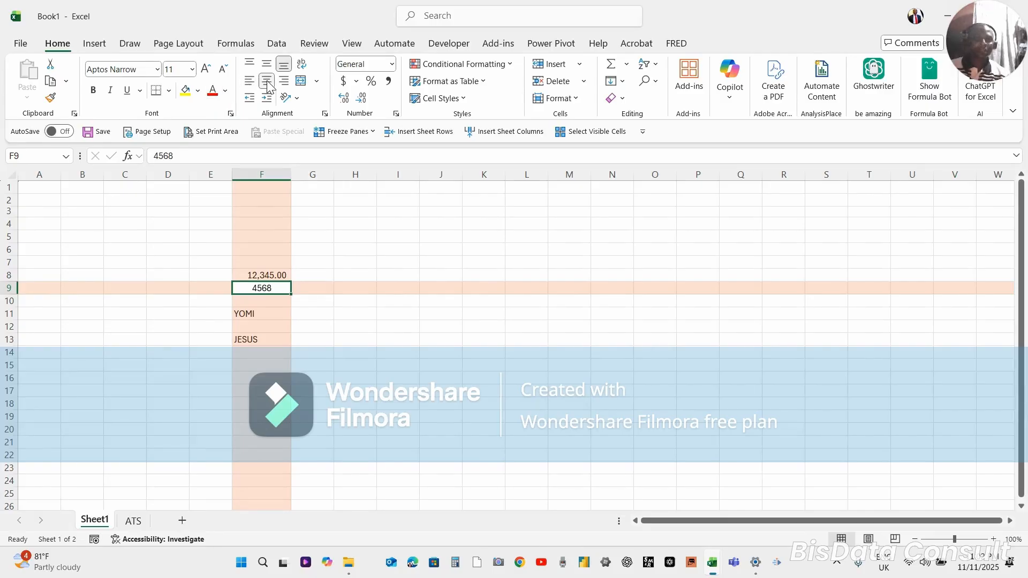
{"action": "left_click", "coordinate": [283, 81]}
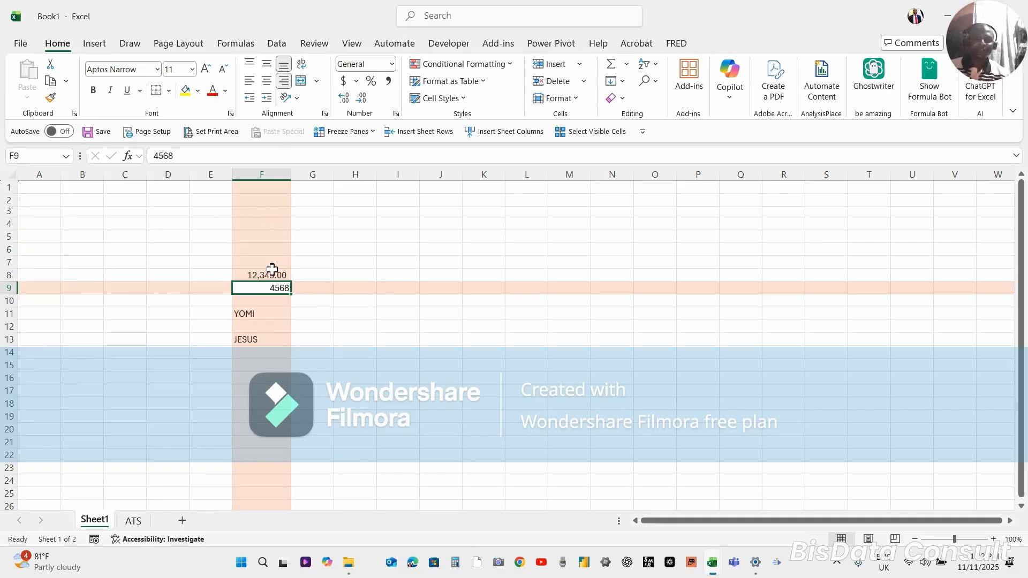
Apply center and then right horizontal alignment, plus middle vertical alignment, to the text in cell F11
{"action": "left_click", "coordinate": [254, 316]}
{"action": "left_click", "coordinate": [266, 81]}
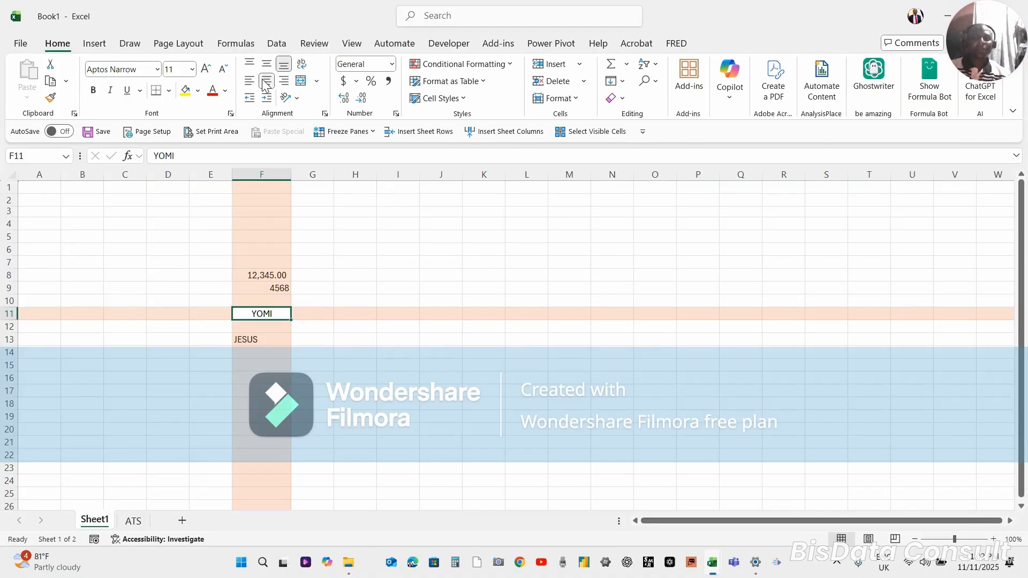
{"action": "left_click", "coordinate": [284, 81]}
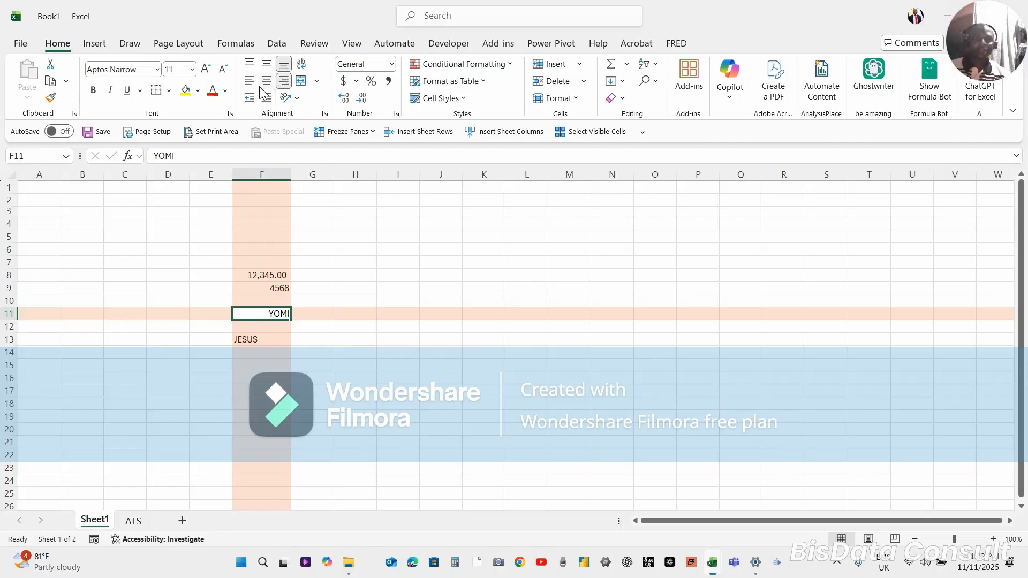
{"action": "left_click", "coordinate": [264, 66]}
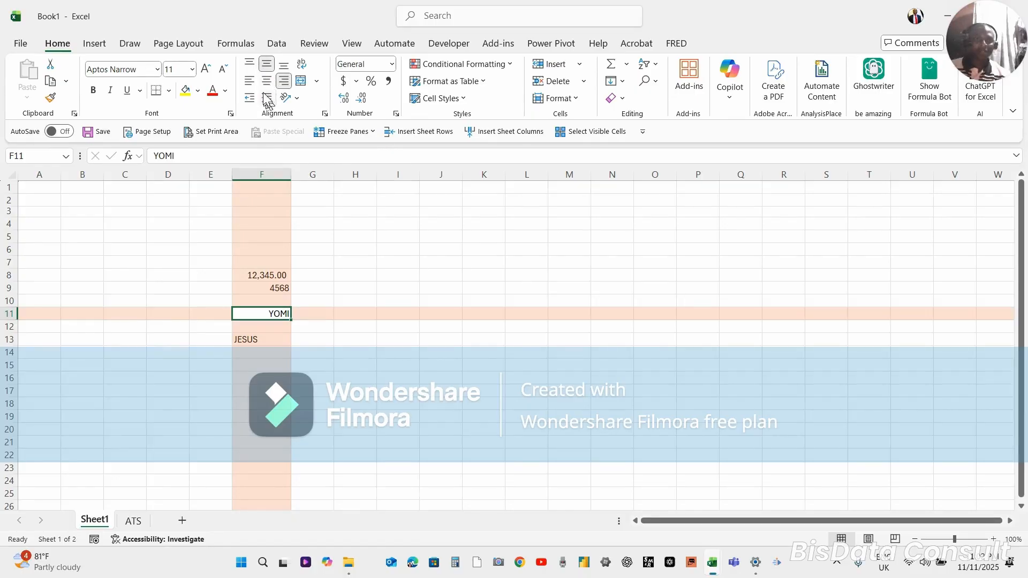
Enter the date 11/11/2025 in cell F16
{"action": "left_click", "coordinate": [262, 354]}
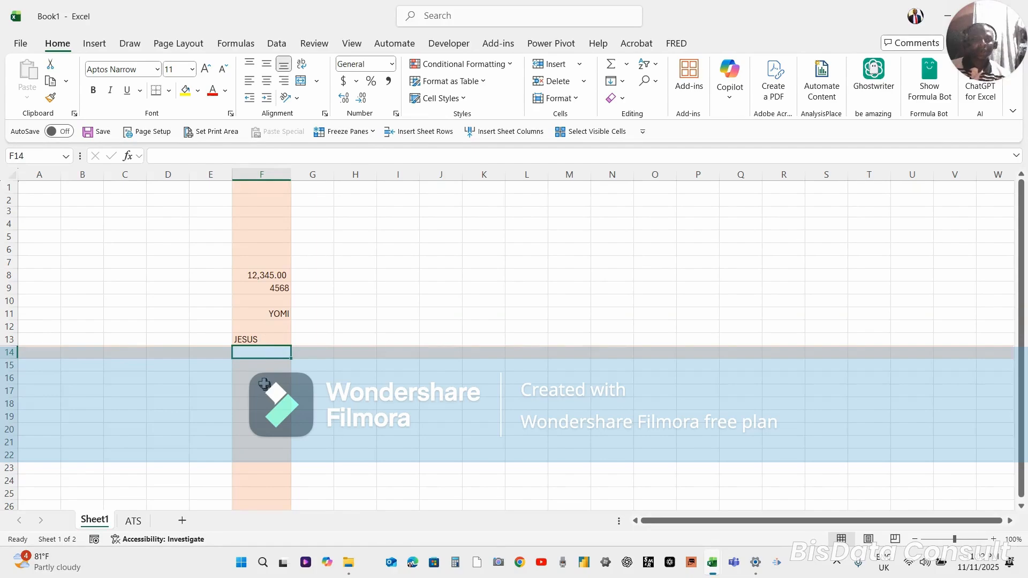
{"action": "left_click", "coordinate": [264, 381]}
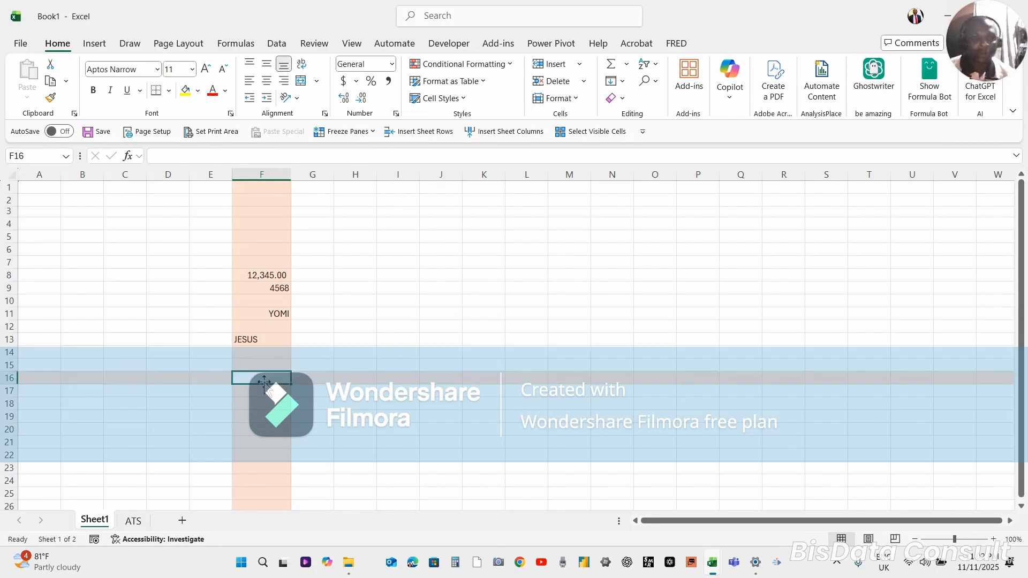
{"action": "left_click", "coordinate": [554, 538]}
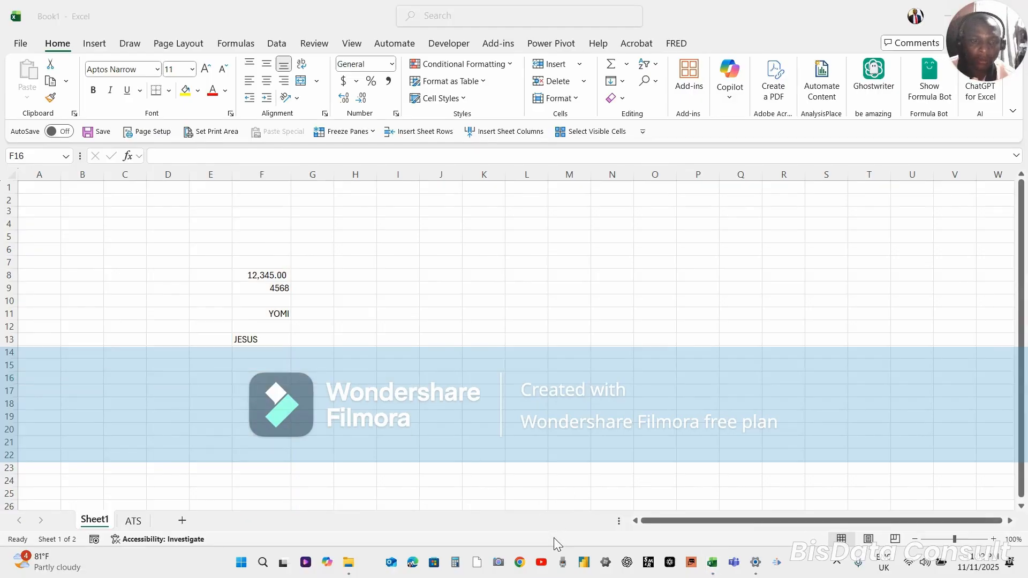
{"action": "left_click", "coordinate": [259, 376]}
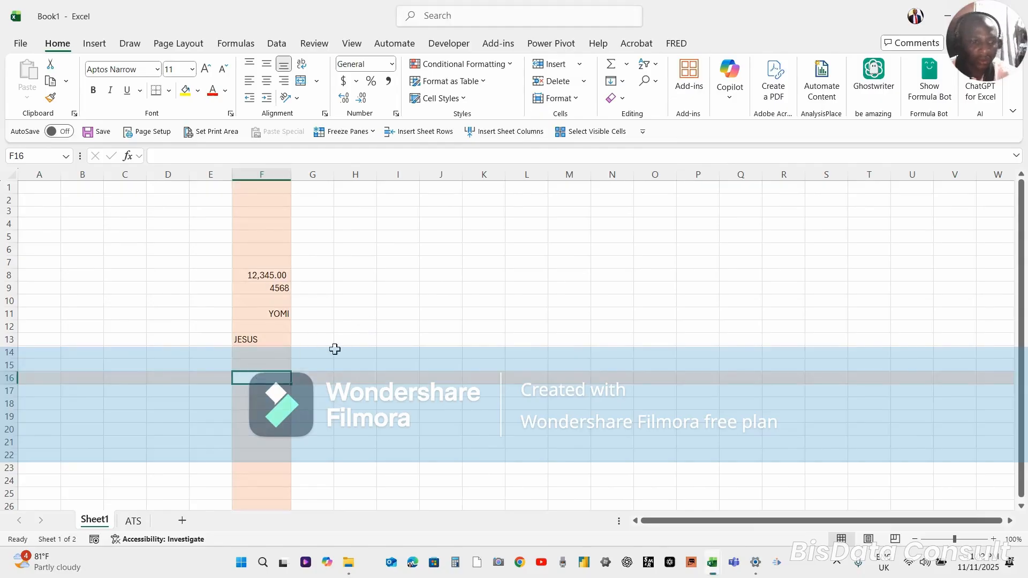
{"action": "type", "text": "1"}
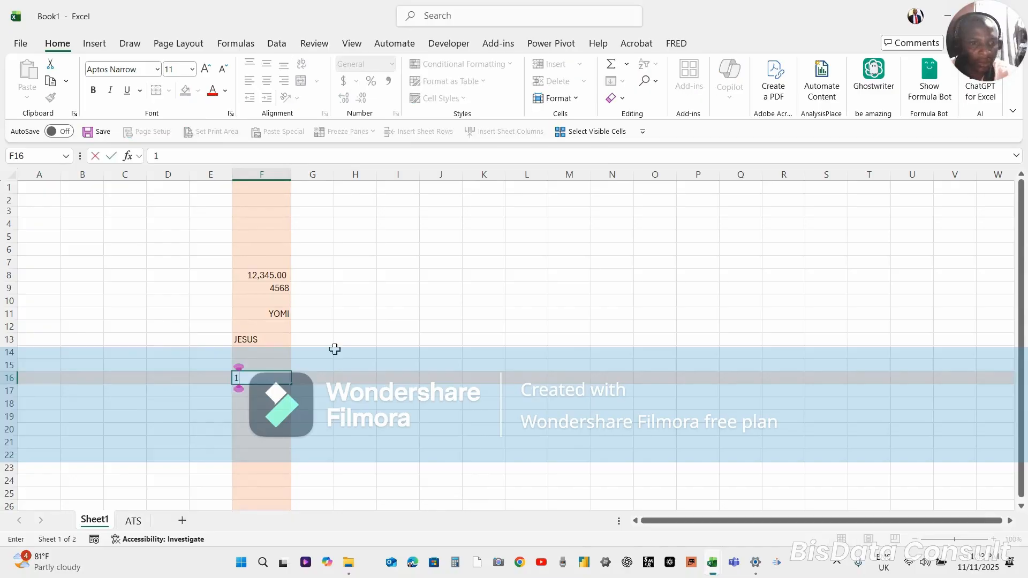
{"action": "type", "text": "1/11/20"}
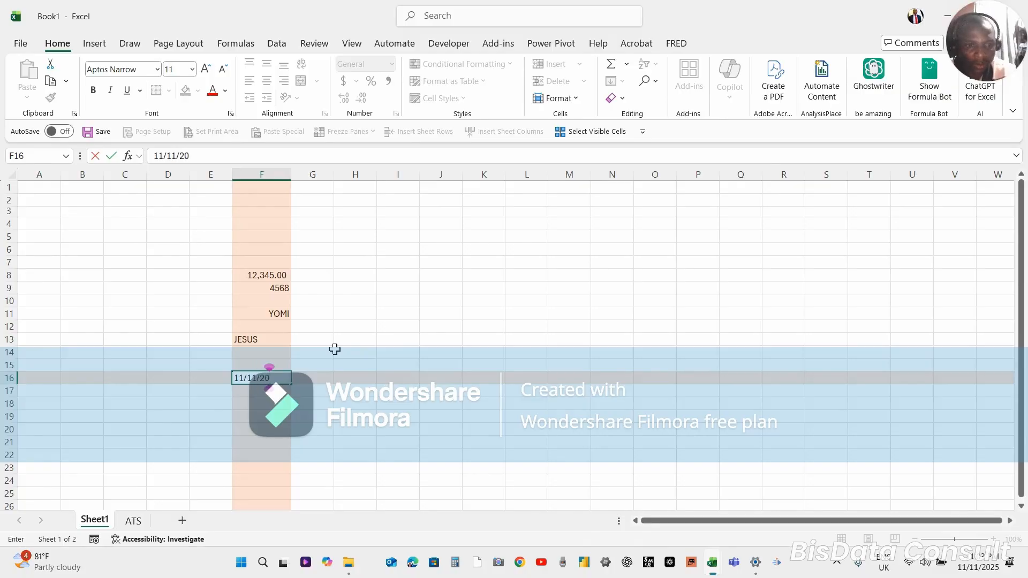
{"action": "type", "text": "25"}
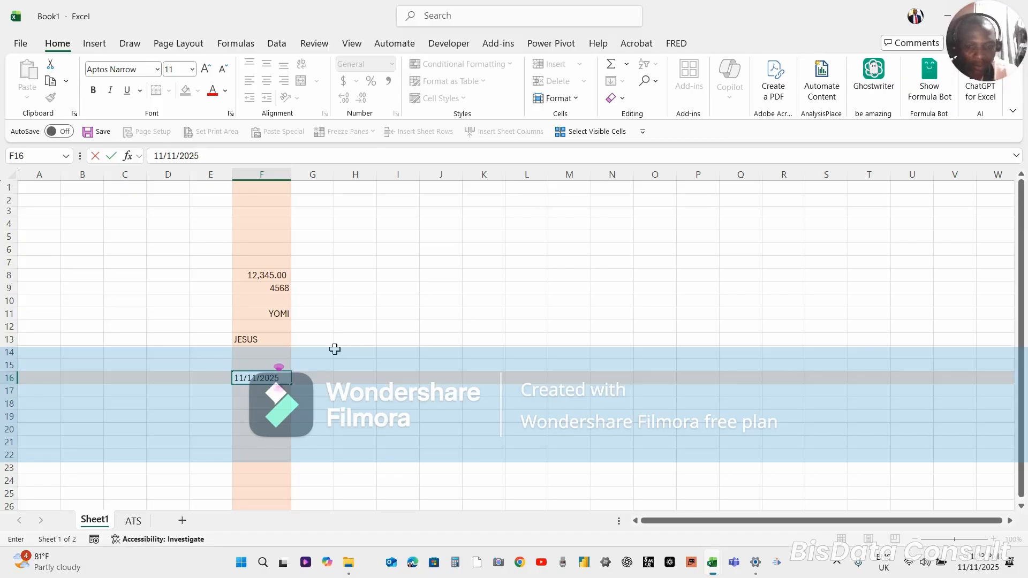
{"action": "key", "text": "Return"}
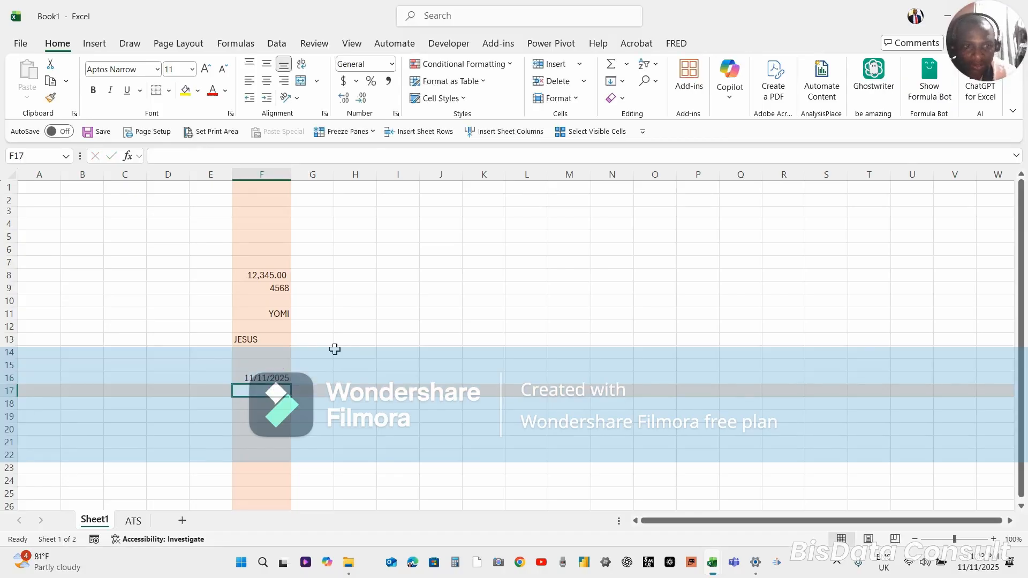
Review the number formats available for the date in cell F16
{"action": "left_click", "coordinate": [275, 377]}
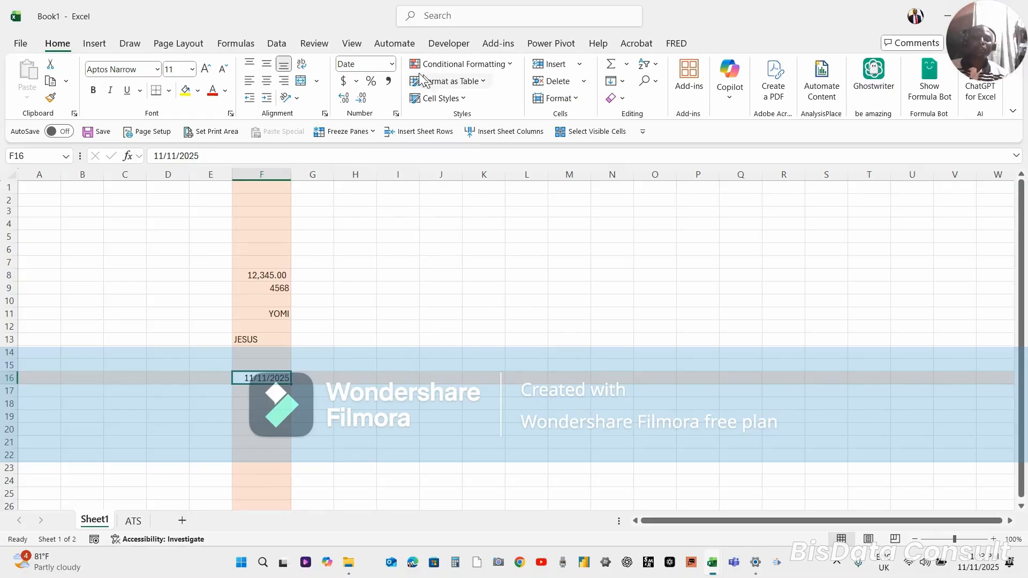
{"action": "left_click", "coordinate": [393, 65]}
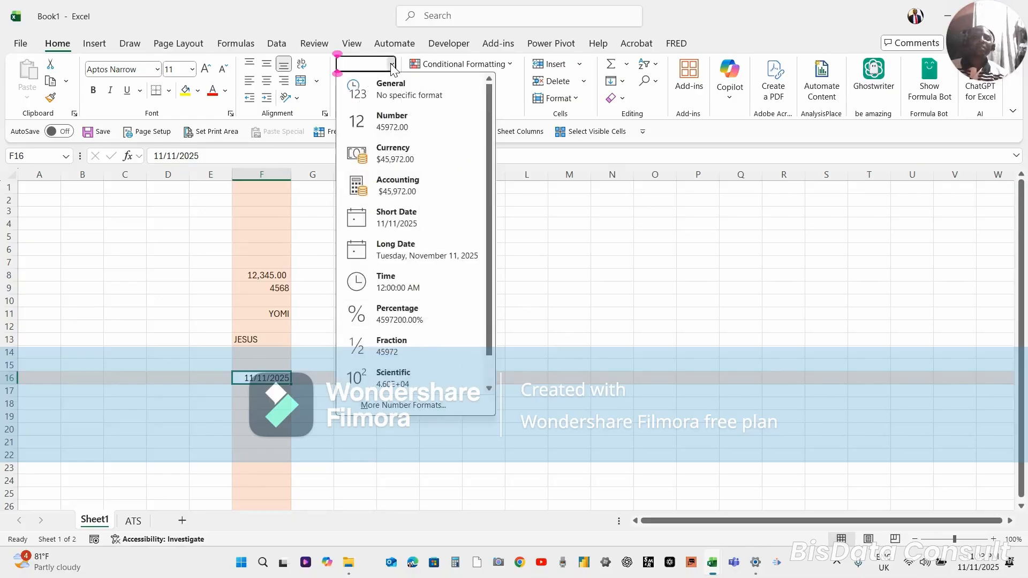
{"action": "left_click", "coordinate": [392, 66]}
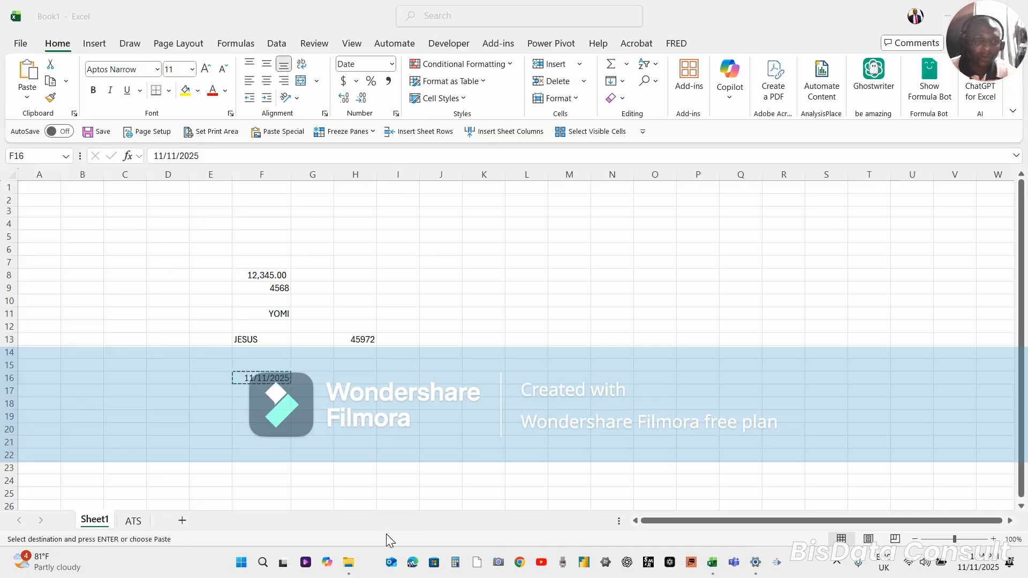
Paste the date copied from cell F16 into F17 as values only
{"action": "left_click", "coordinate": [251, 375]}
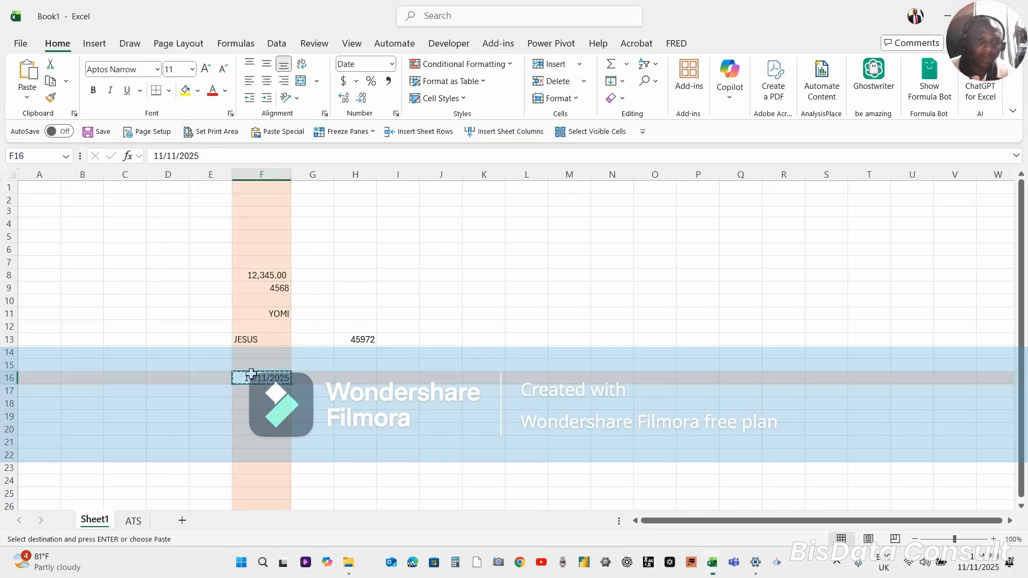
{"action": "type", "text": "11/11/2025"}
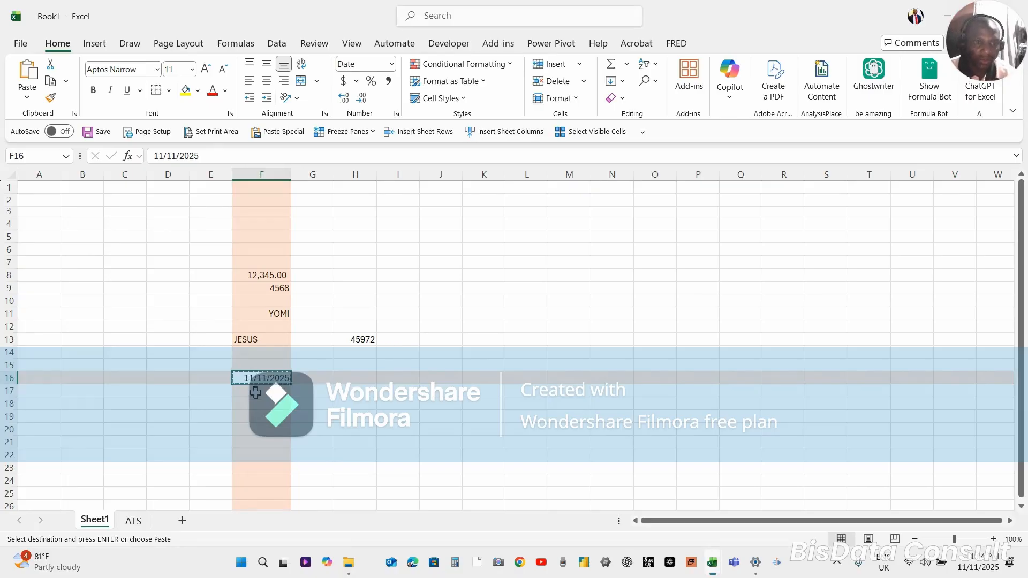
{"action": "left_click", "coordinate": [255, 393]}
{"action": "key", "text": "alt"}
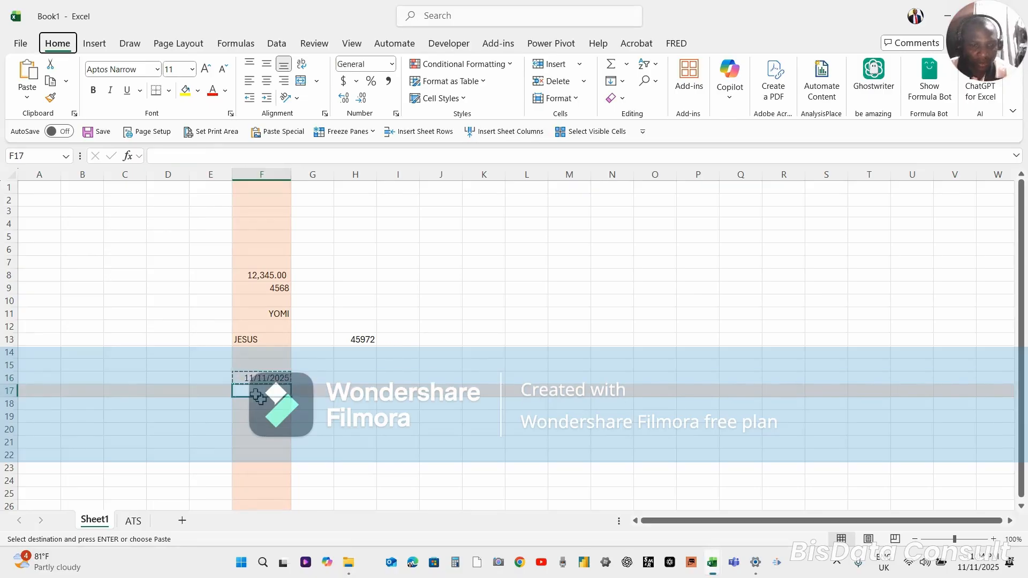
{"action": "key", "text": "h"}
{"action": "key", "text": "v"}
{"action": "key", "text": "v"}
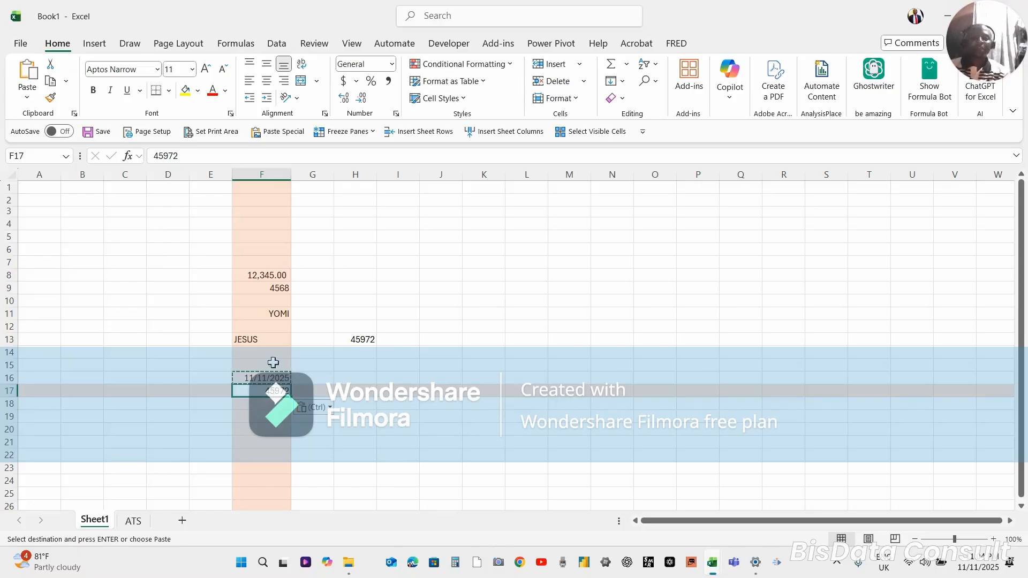
Apply the Short Date format to cell F17 and compare its format and content with the date in F16
{"action": "left_click", "coordinate": [265, 378]}
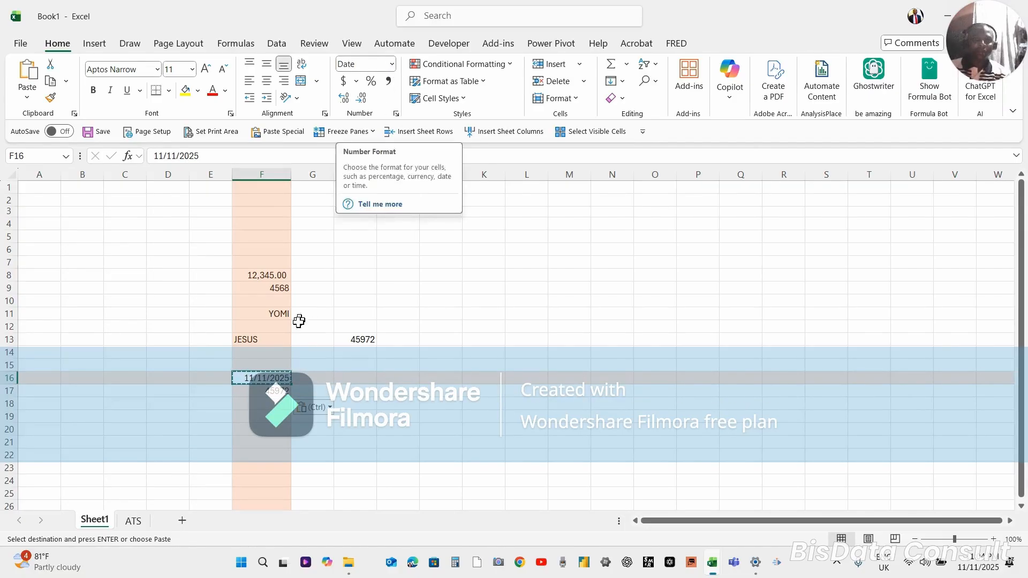
{"action": "left_click", "coordinate": [274, 391]}
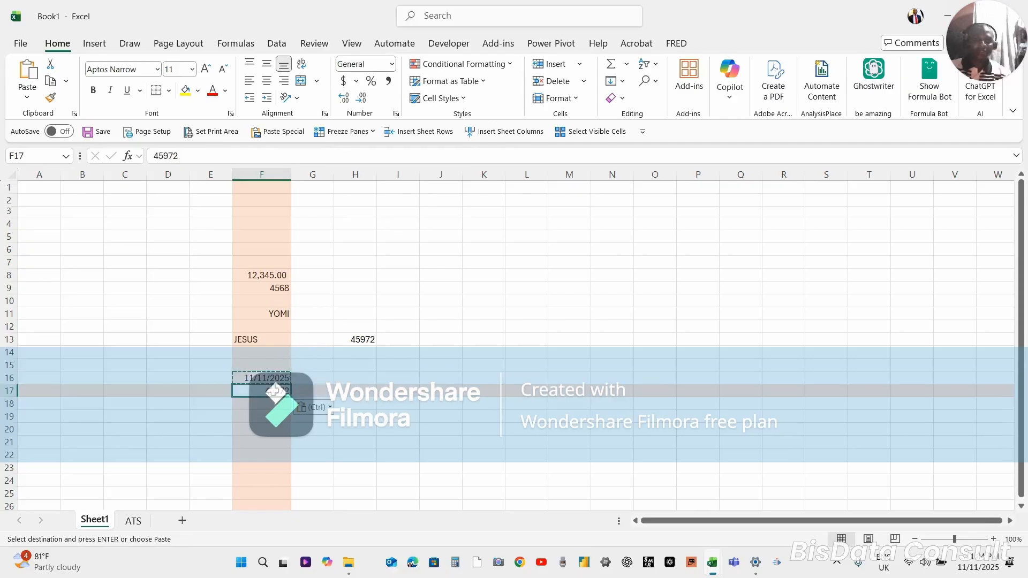
{"action": "left_click", "coordinate": [392, 64]}
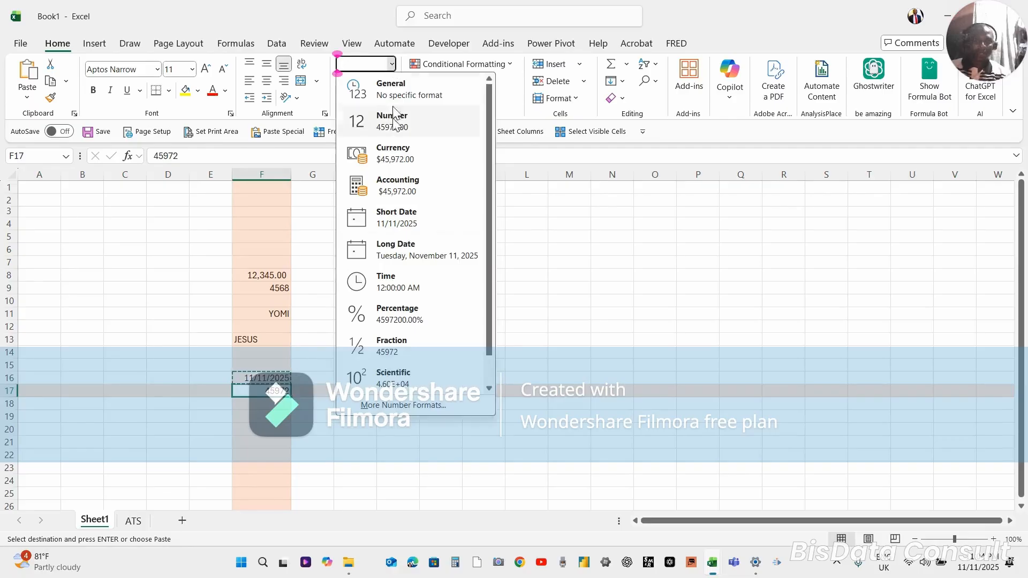
{"action": "left_click", "coordinate": [394, 222]}
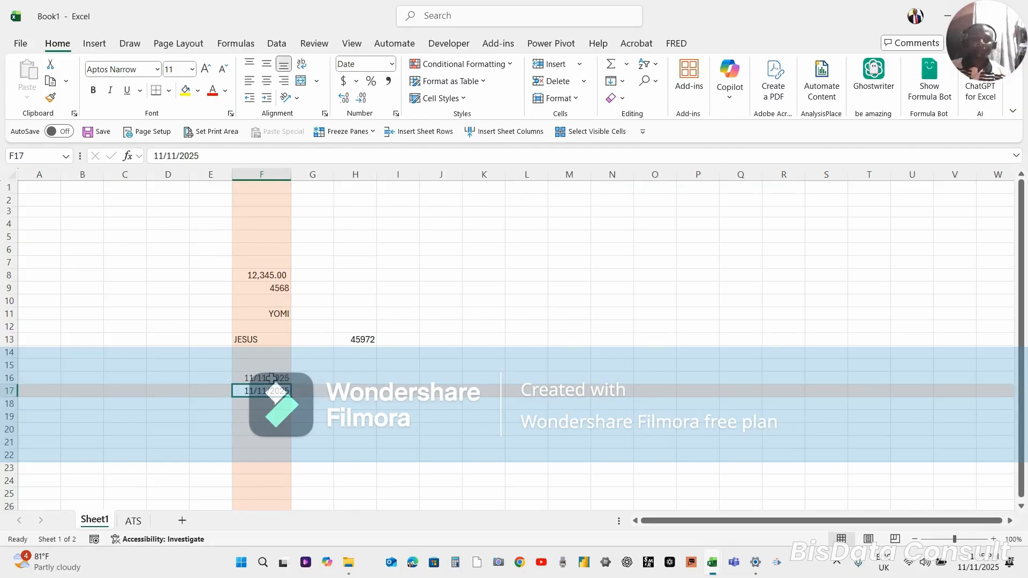
{"action": "left_click", "coordinate": [271, 377]}
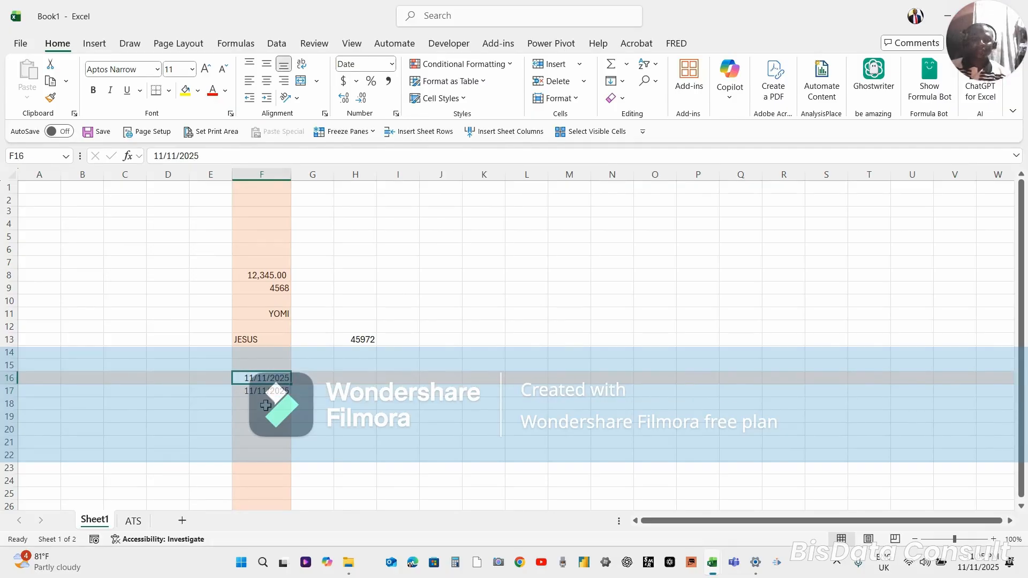
{"action": "left_click", "coordinate": [263, 390]}
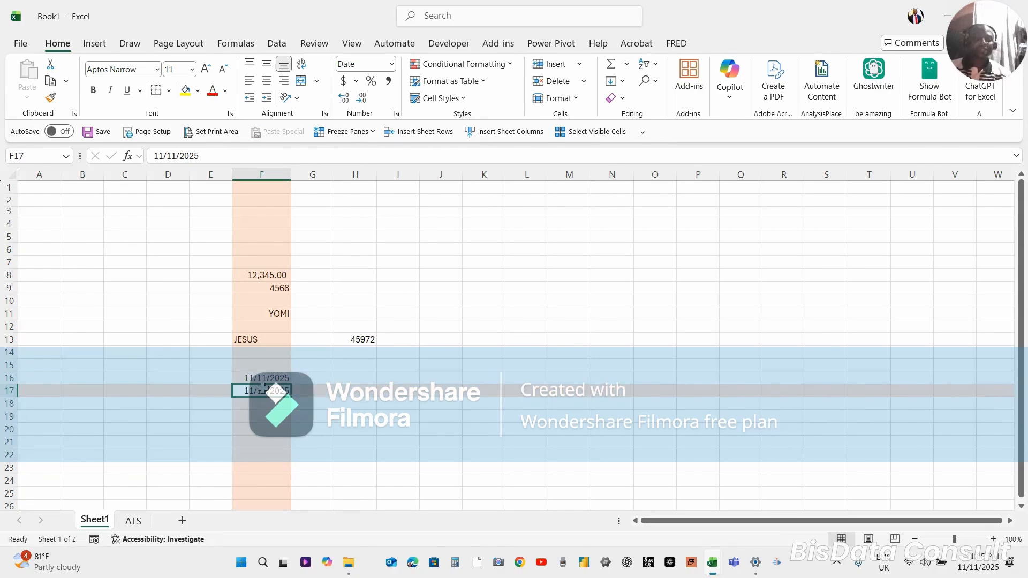
{"action": "left_click", "coordinate": [263, 378]}
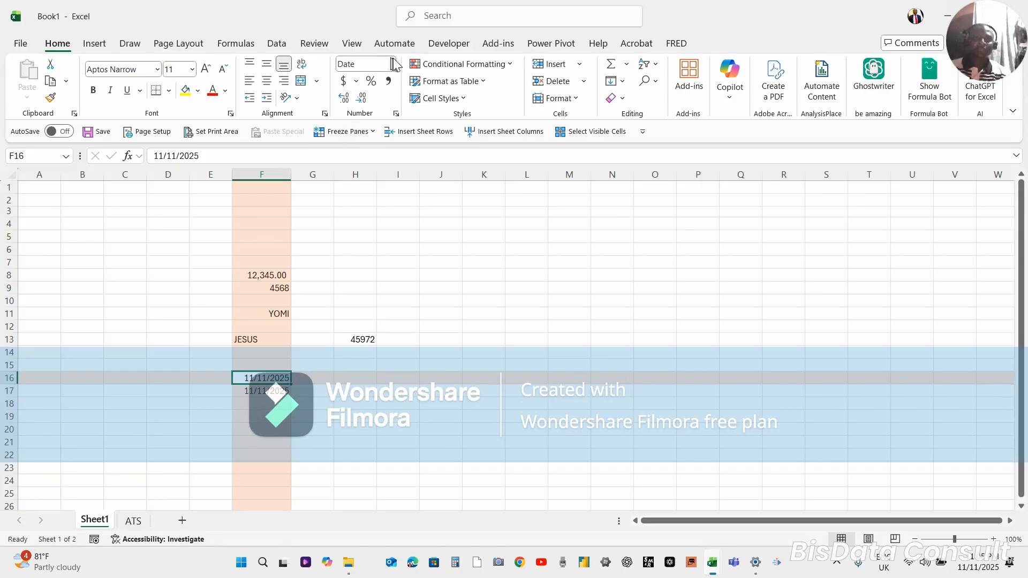
Enter the date in cell F18 with hyphens as separators, as 11-11-2025
{"action": "left_click", "coordinate": [250, 404]}
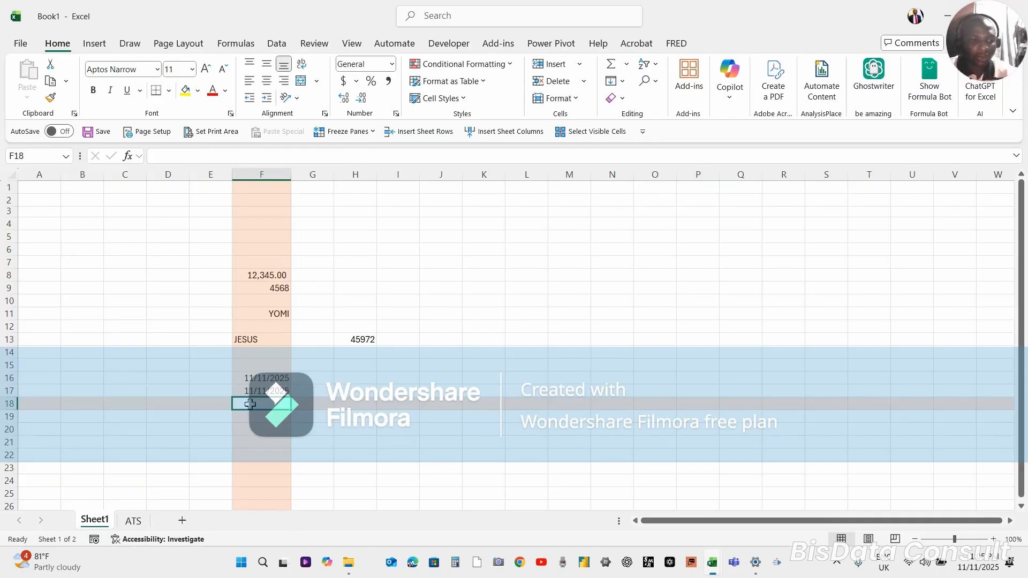
{"action": "type", "text": "11"}
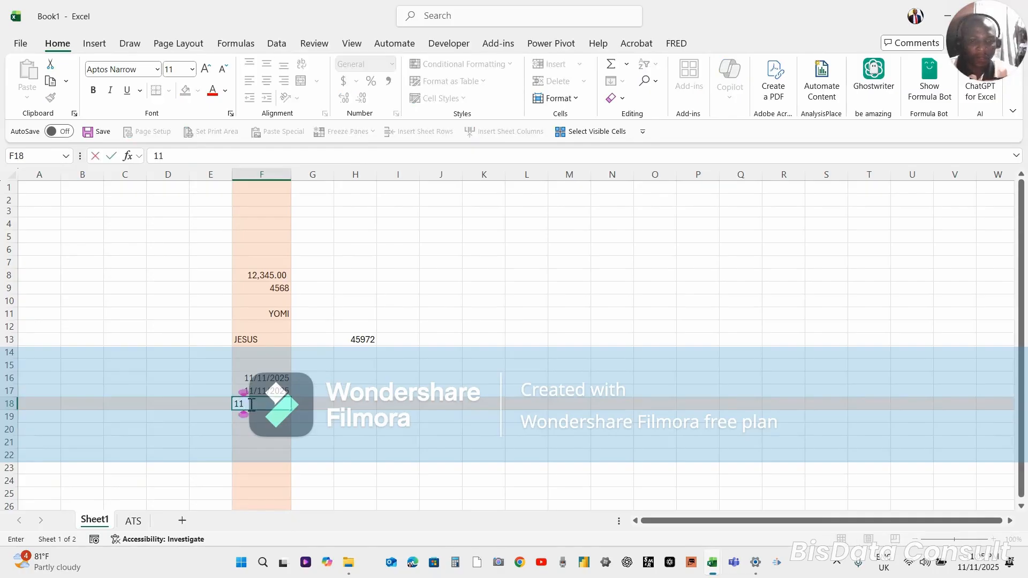
{"action": "type", "text": "-11"}
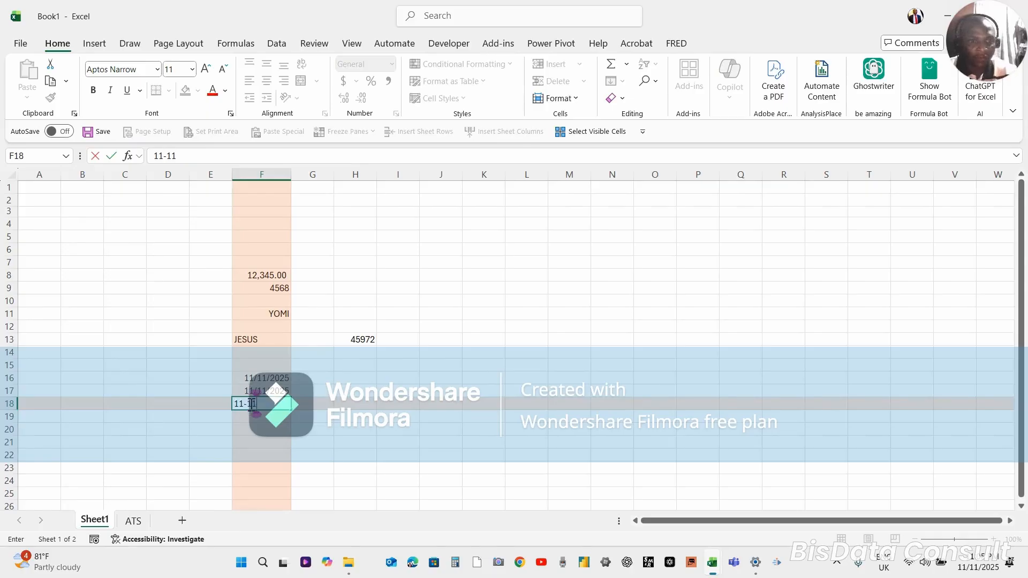
{"action": "type", "text": "-2025"}
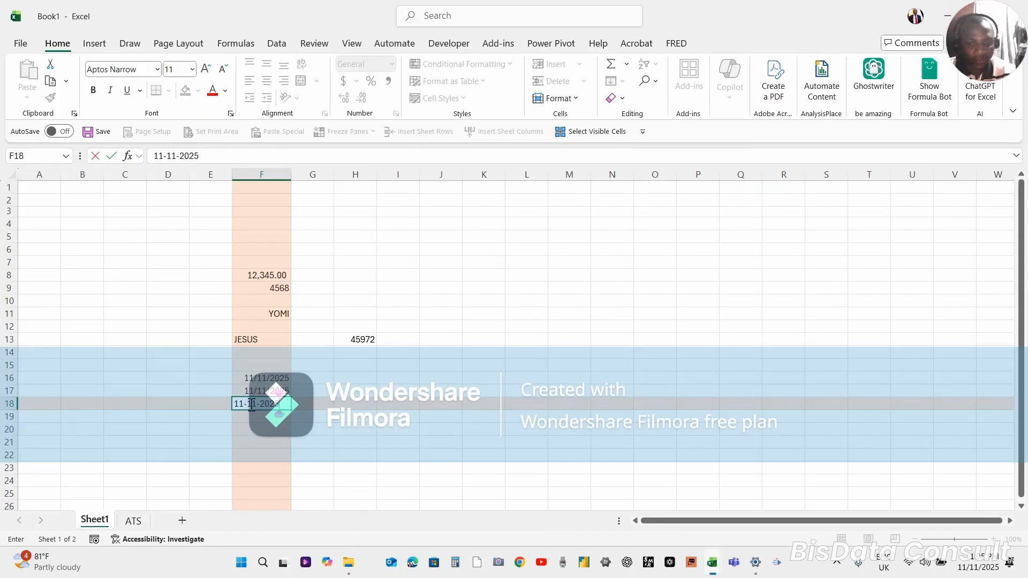
{"action": "key", "text": "Return"}
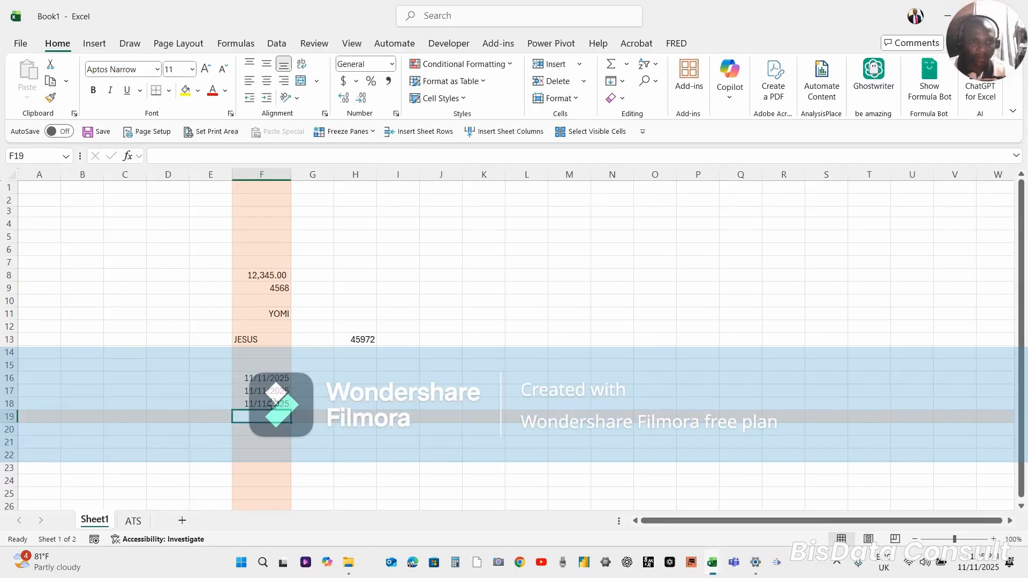
Compare the number format and stored content of the dates in cells F16, F17 and F18
{"action": "left_click", "coordinate": [271, 403]}
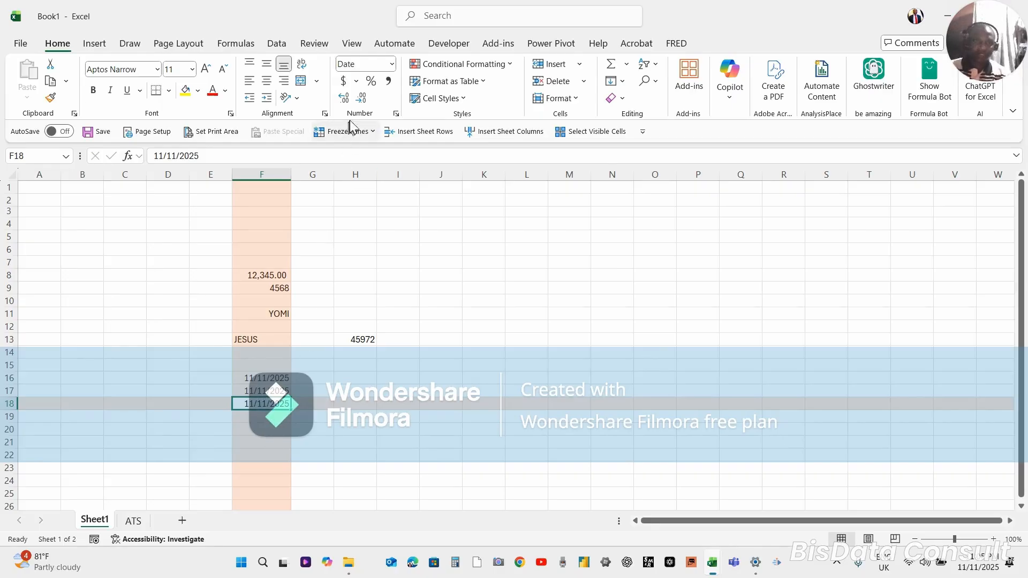
{"action": "left_click", "coordinate": [273, 379]}
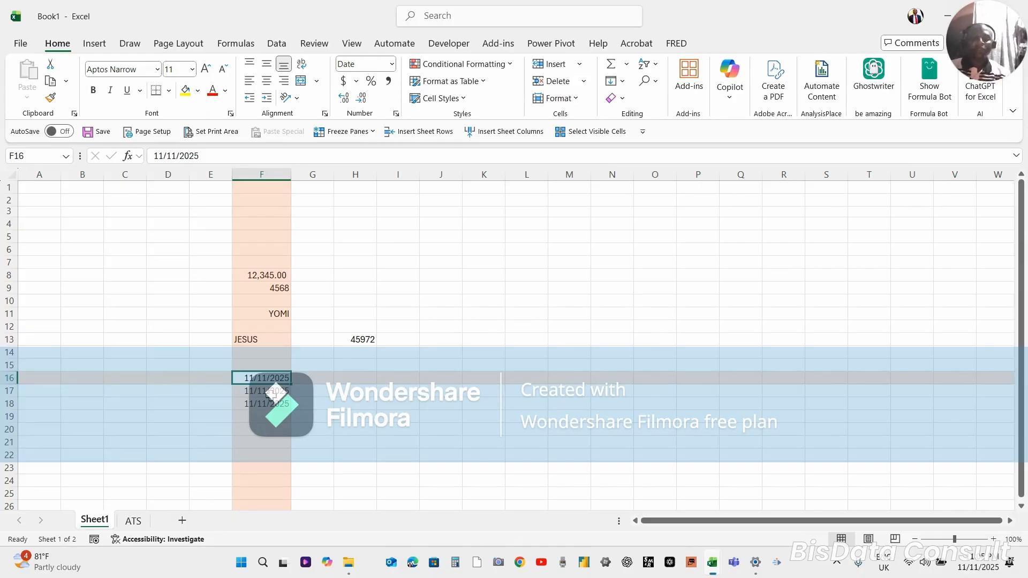
{"action": "left_click", "coordinate": [266, 392]}
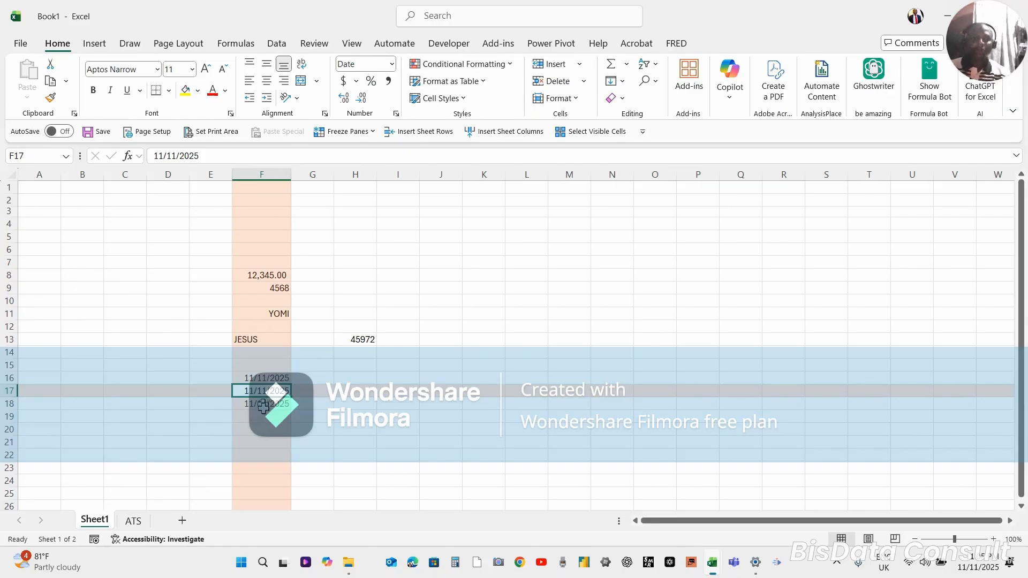
{"action": "left_click", "coordinate": [263, 404]}
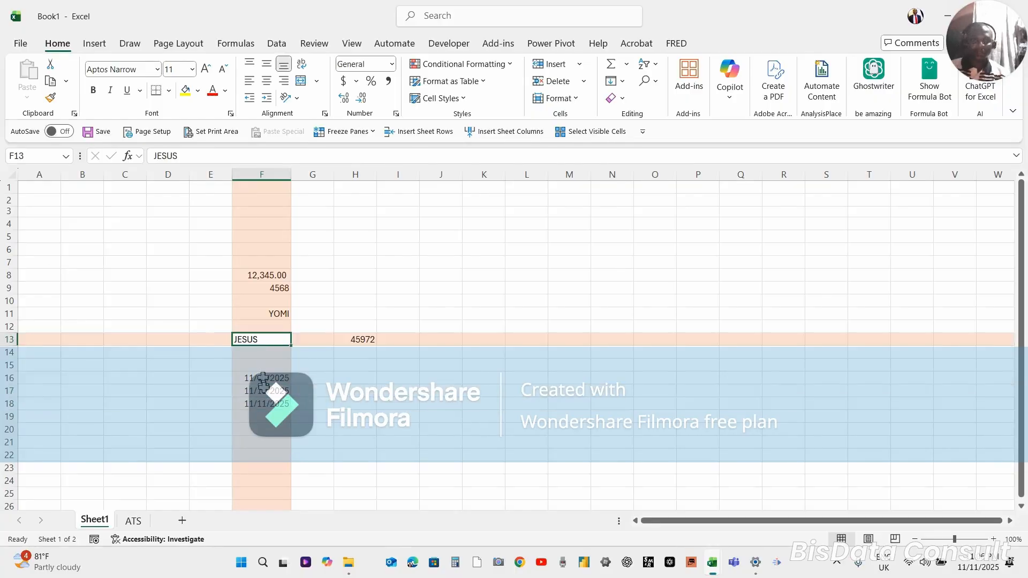
{"action": "left_click", "coordinate": [264, 396]}
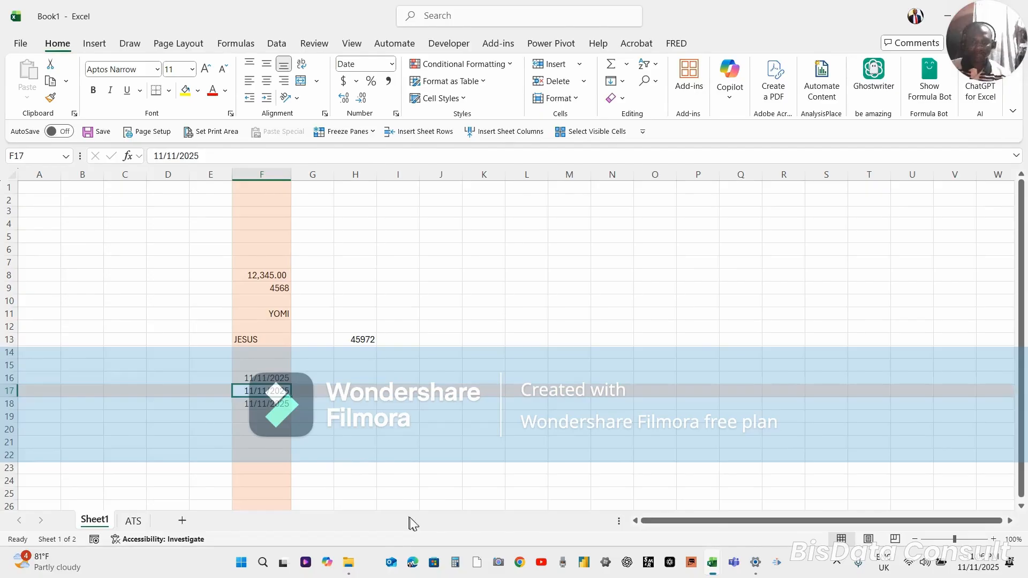
Turn off the Focus Cell highlighting of the active row and column
{"action": "left_click", "coordinate": [550, 534]}
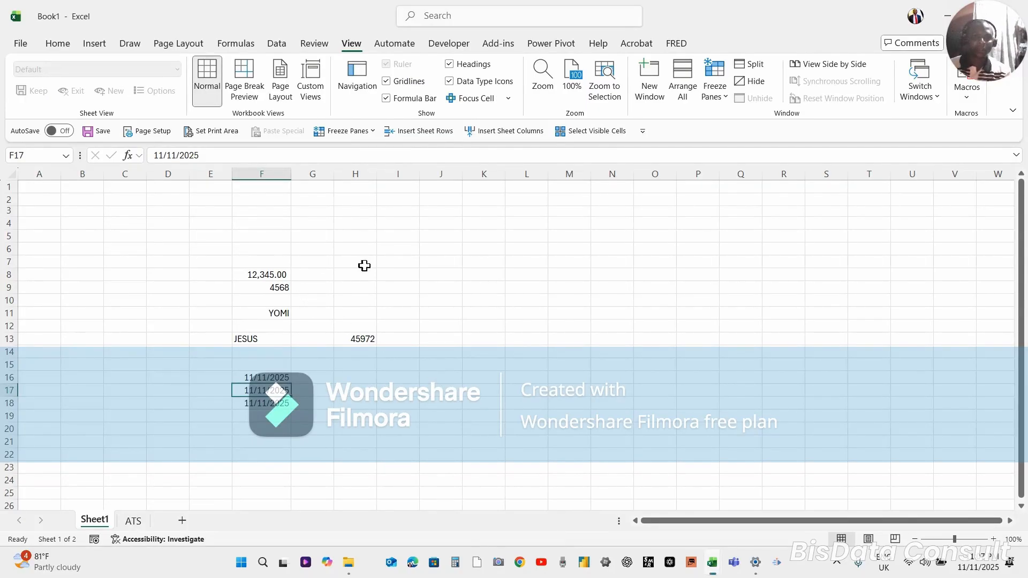
{"action": "left_click", "coordinate": [382, 273]}
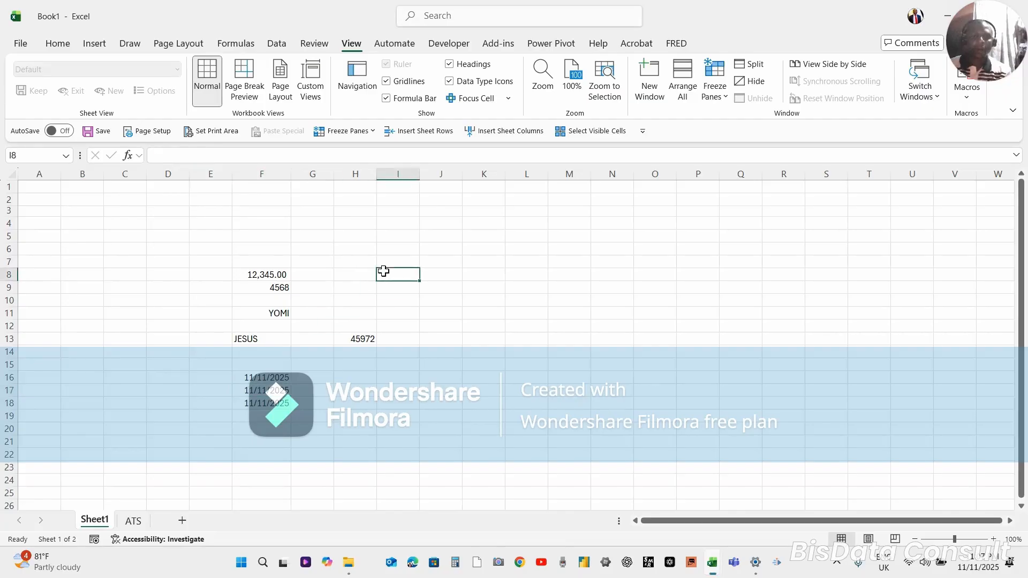
Look through the Home, Insert, Draw and Page Layout command sets of the ribbon
{"action": "left_click", "coordinate": [59, 45]}
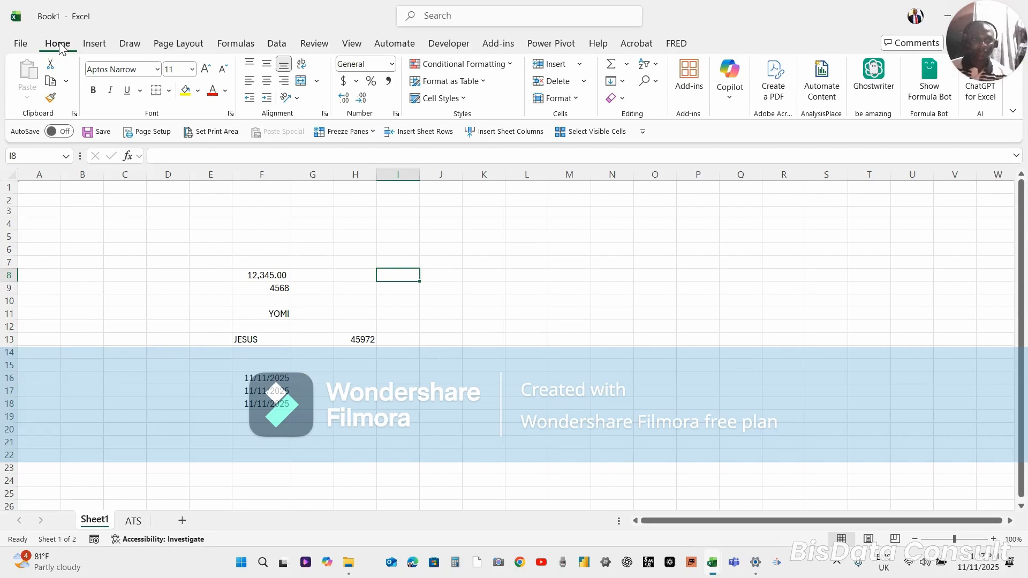
{"action": "left_click", "coordinate": [94, 44]}
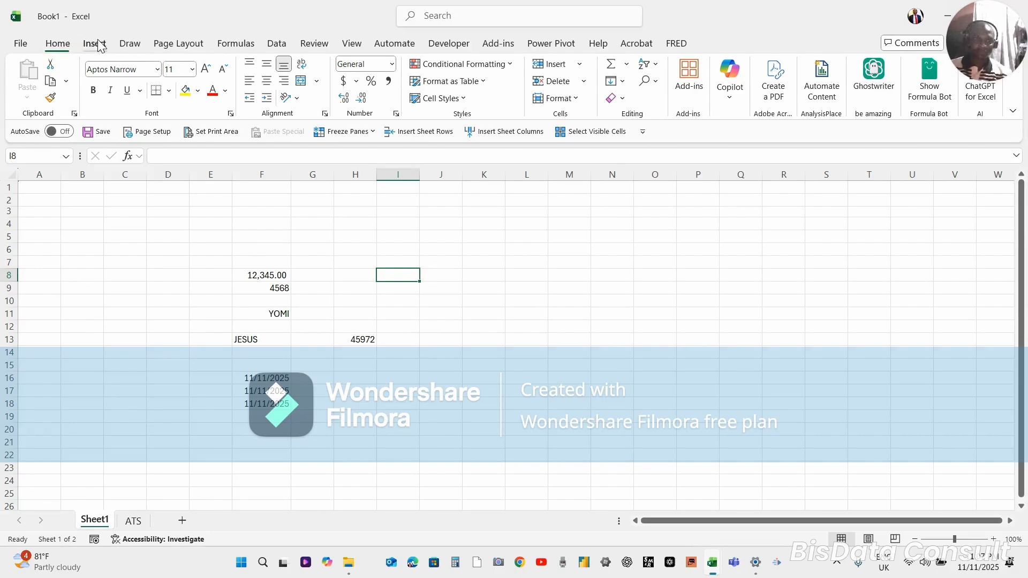
{"action": "left_click", "coordinate": [130, 44]}
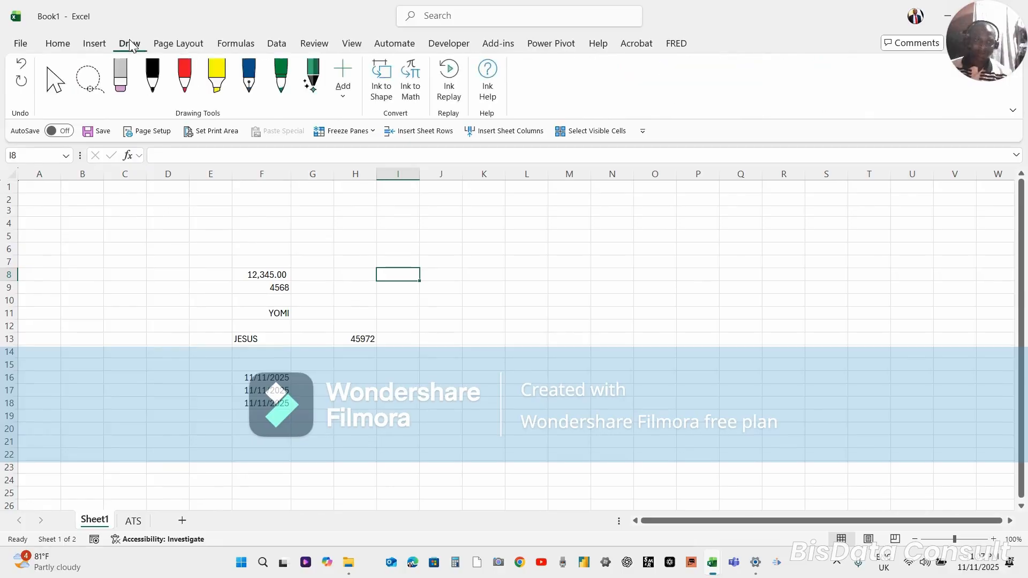
{"action": "left_click", "coordinate": [167, 46]}
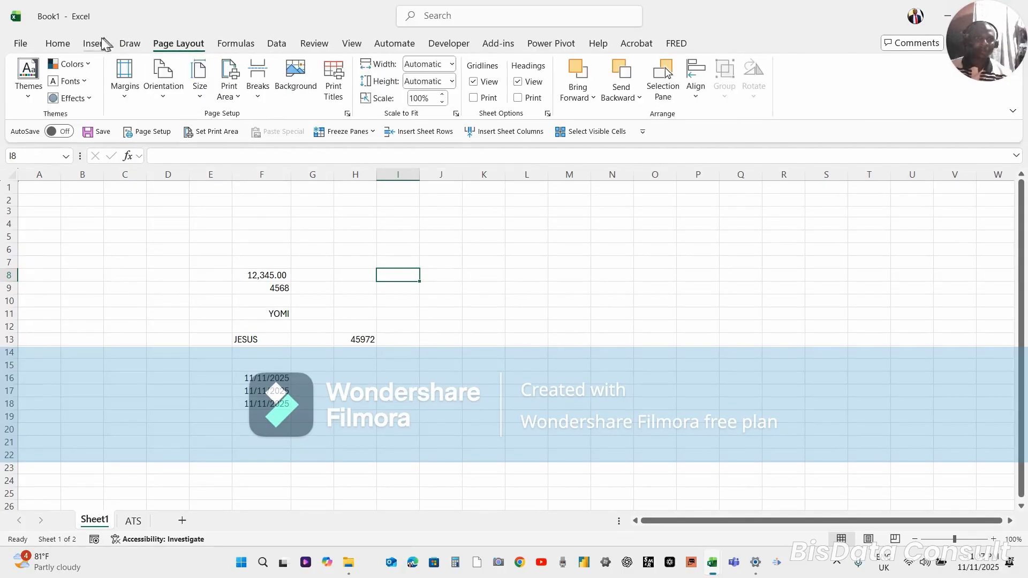
{"action": "left_click", "coordinate": [132, 46]}
Review the theme color palettes of Page Layout by following the shortcut key tips, leaving the theme as it is
{"action": "key", "text": "alt"}
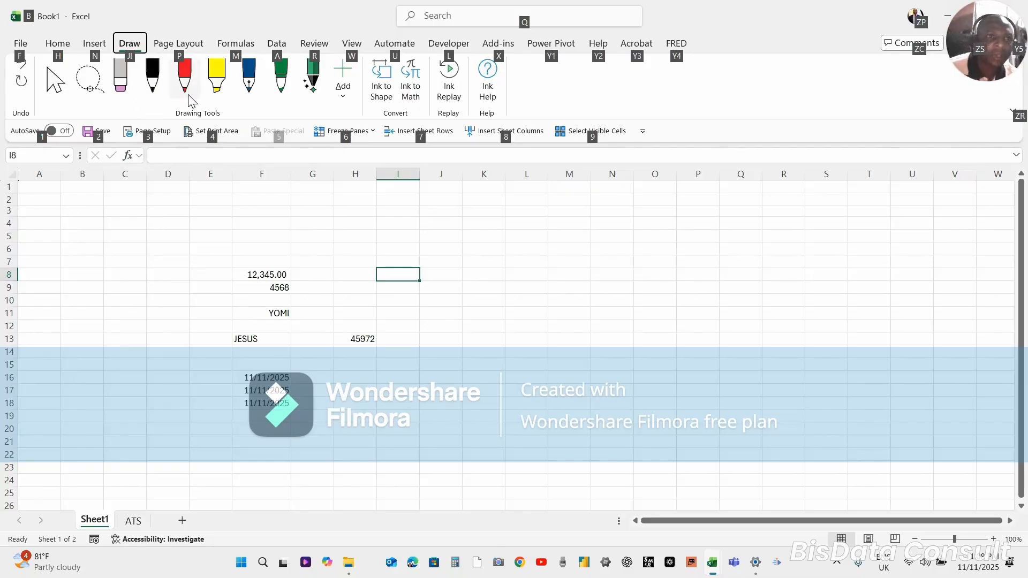
{"action": "key", "text": "p"}
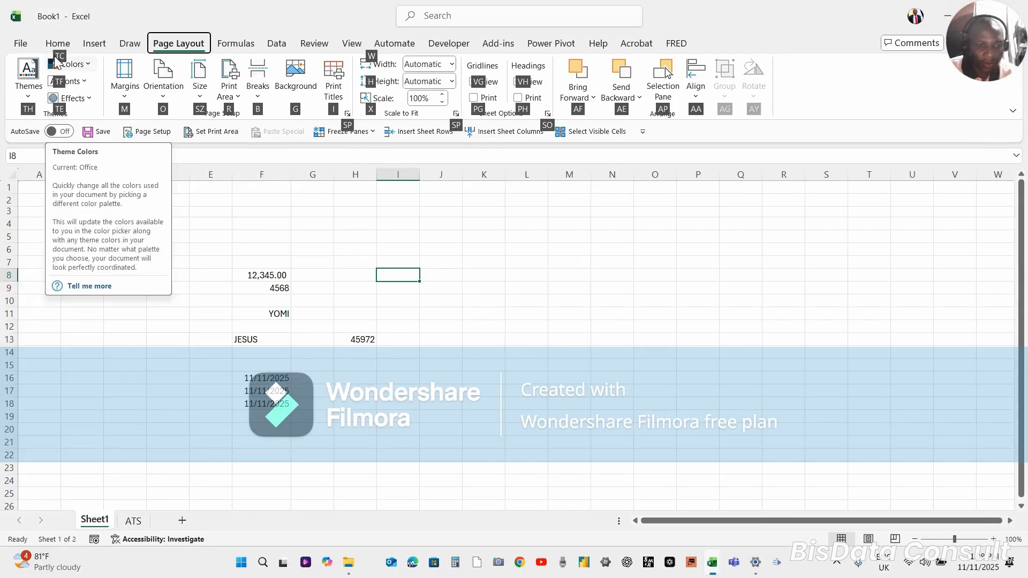
{"action": "key", "text": "t"}
{"action": "key", "text": "c"}
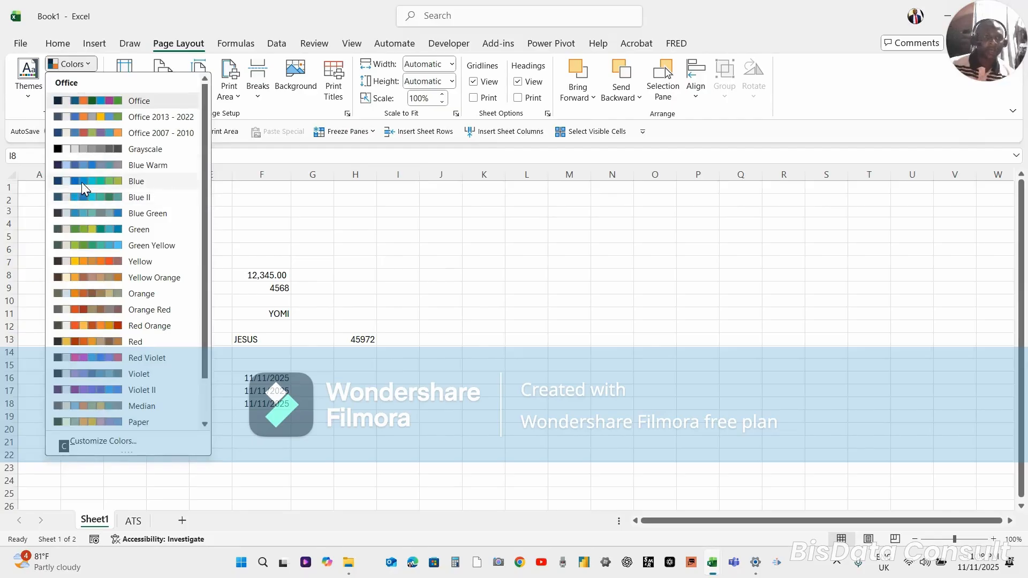
{"action": "key", "text": "Escape"}
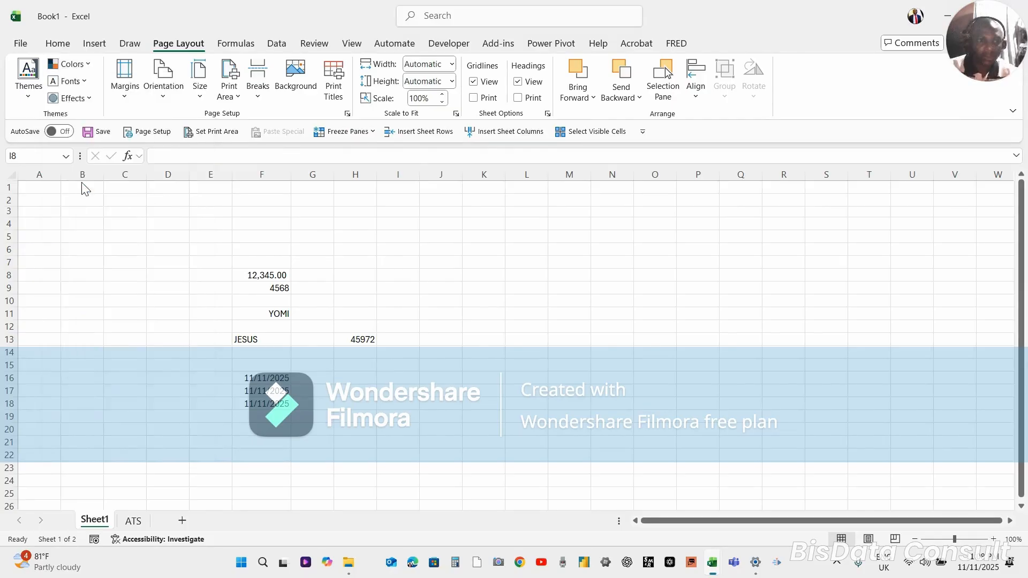
{"action": "key", "text": "Escape"}
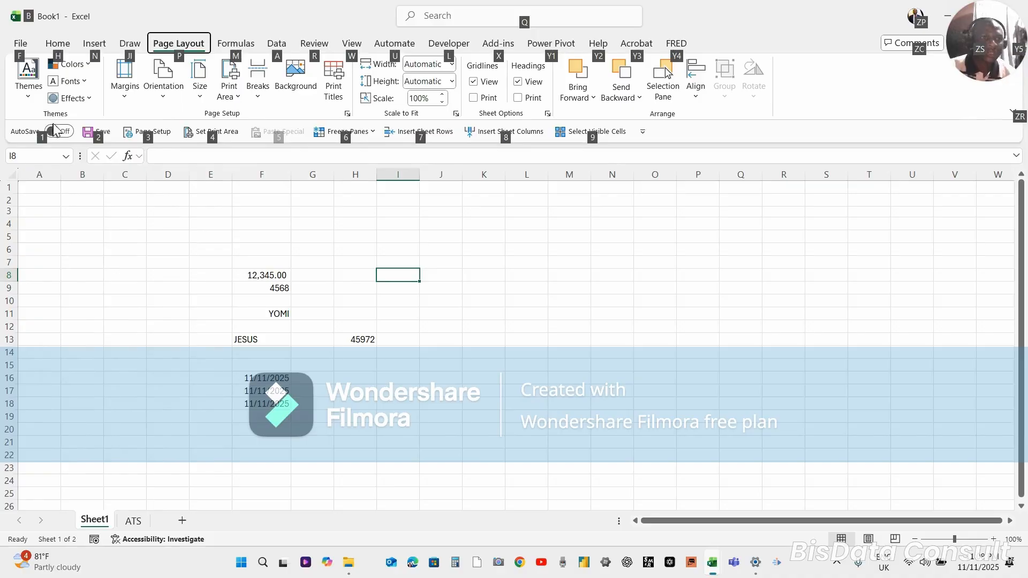
{"action": "key", "text": "Escape"}
Display the shortcut key tips for the Home commands
{"action": "left_click", "coordinate": [57, 47]}
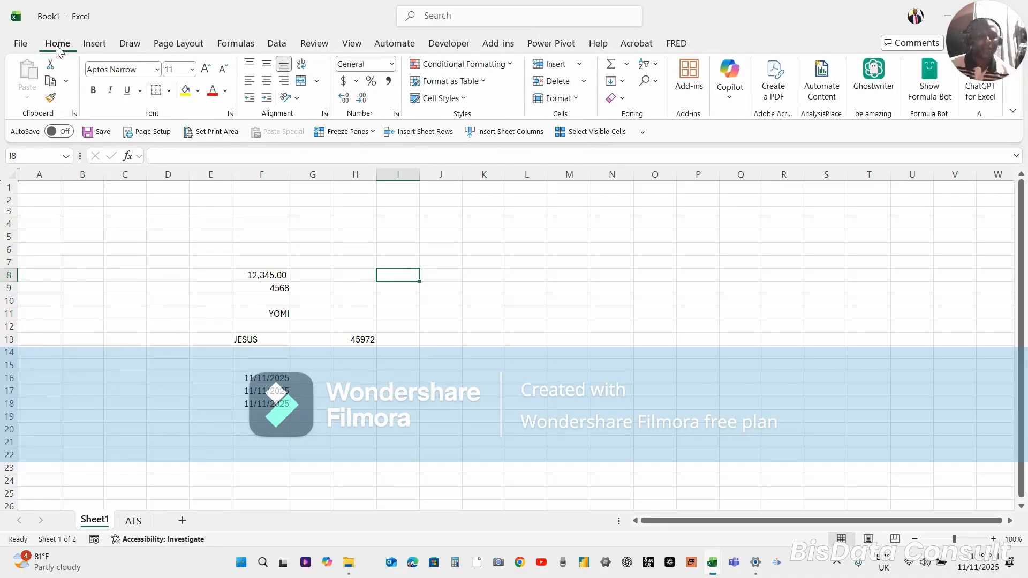
{"action": "key", "text": "alt"}
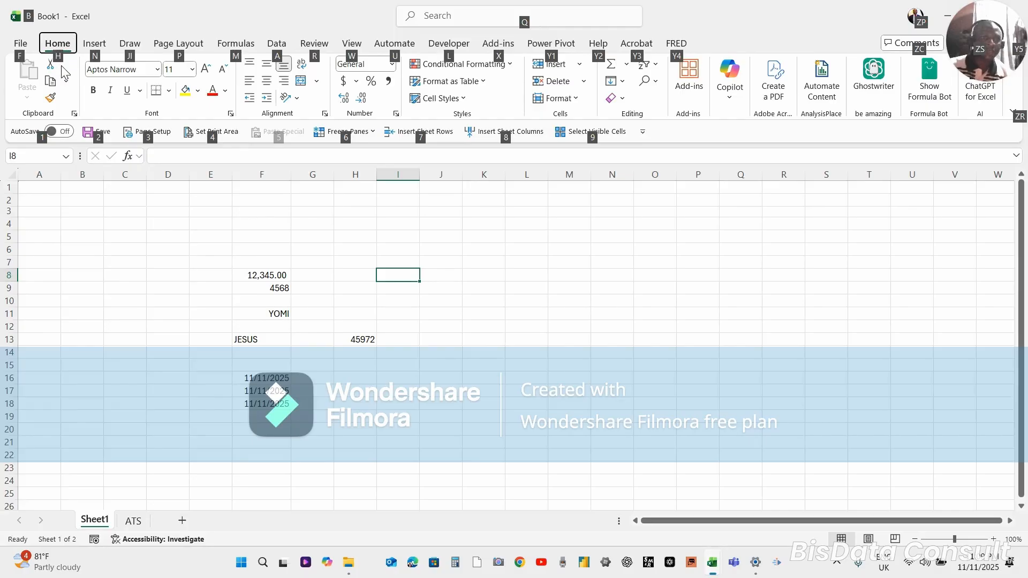
{"action": "key", "text": "h"}
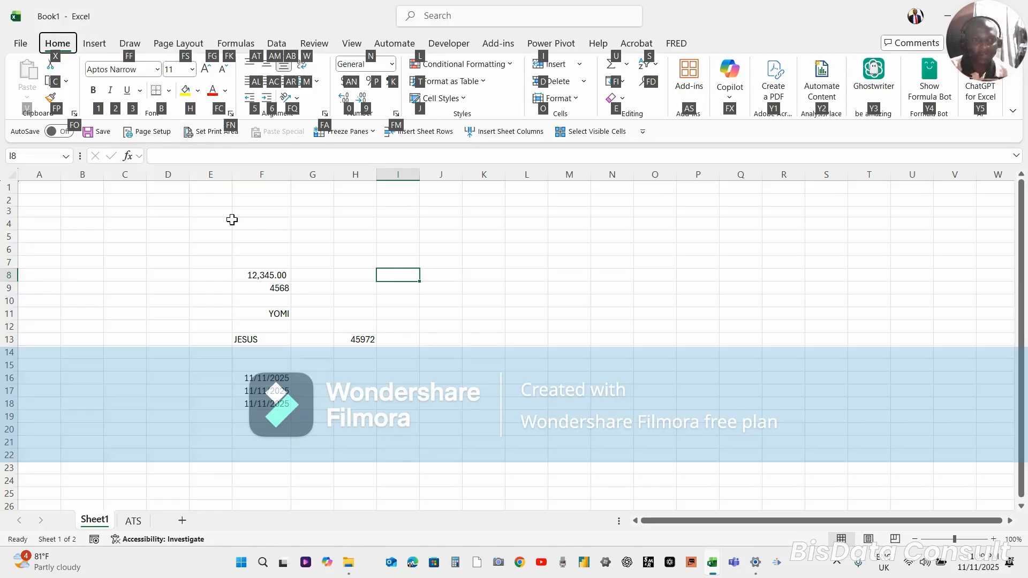
Change the font color of the number in cell F8 to a light green theme shade
{"action": "left_click", "coordinate": [260, 277]}
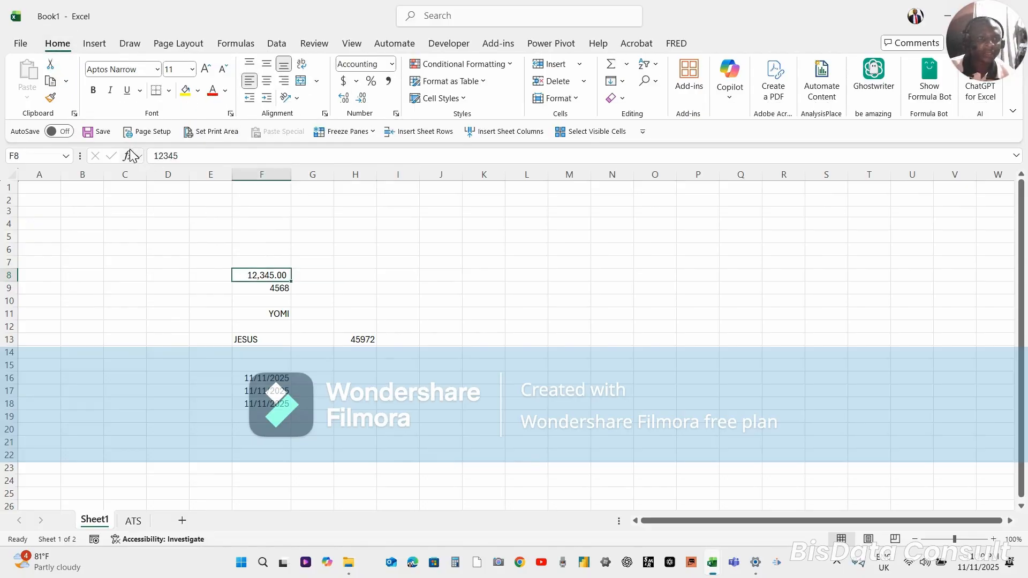
{"action": "key", "text": "alt"}
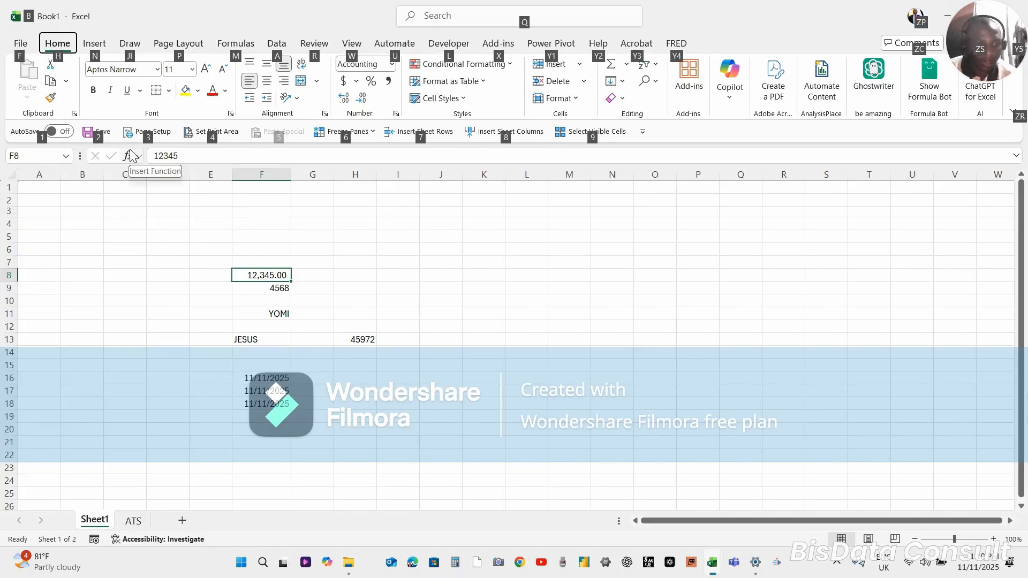
{"action": "key", "text": "h"}
{"action": "key", "text": "f"}
{"action": "key", "text": "c"}
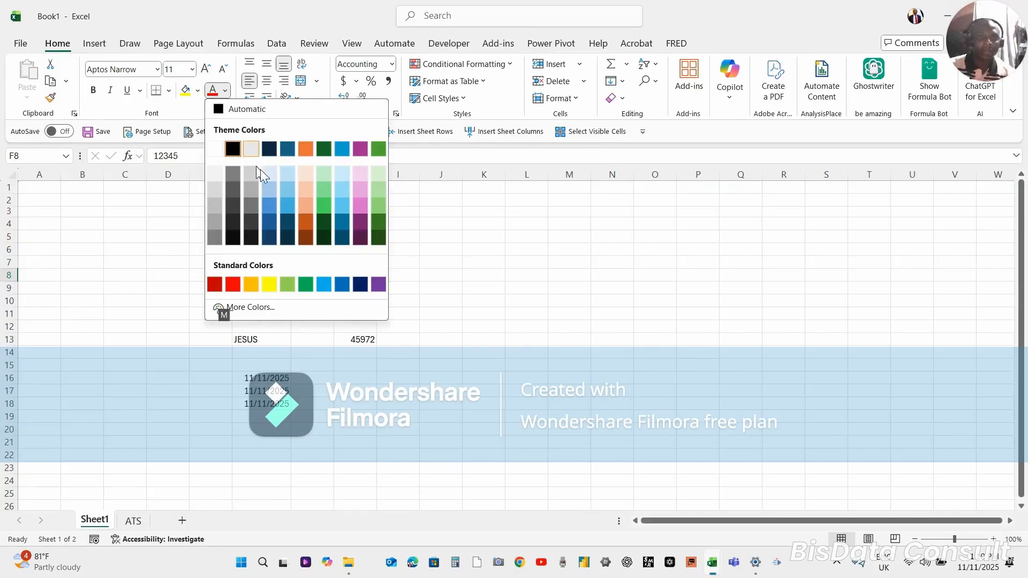
{"action": "left_click", "coordinate": [320, 192]}
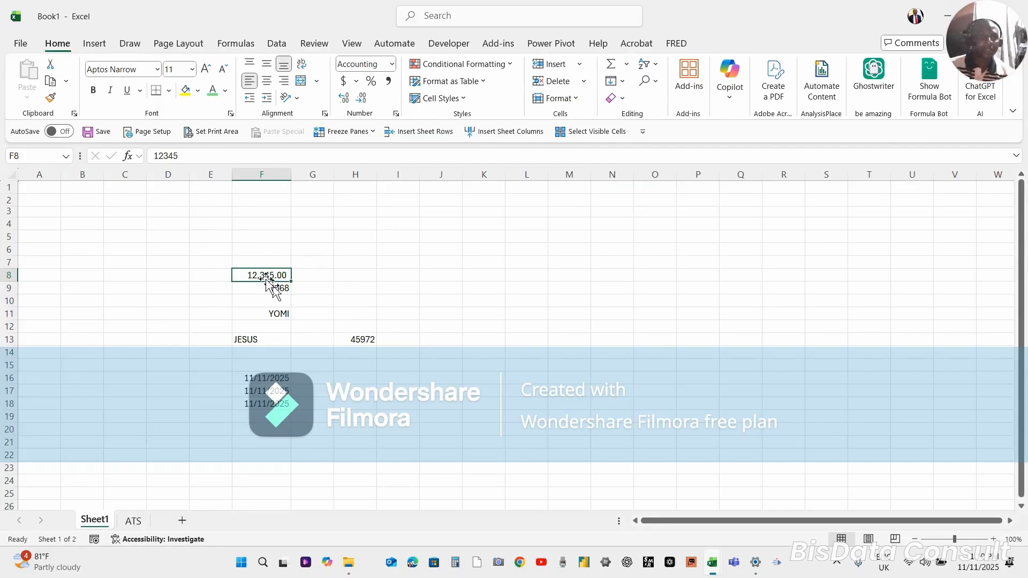
Apply All Borders to cell F8 and check the result
{"action": "key", "text": "alt"}
{"action": "key", "text": "h"}
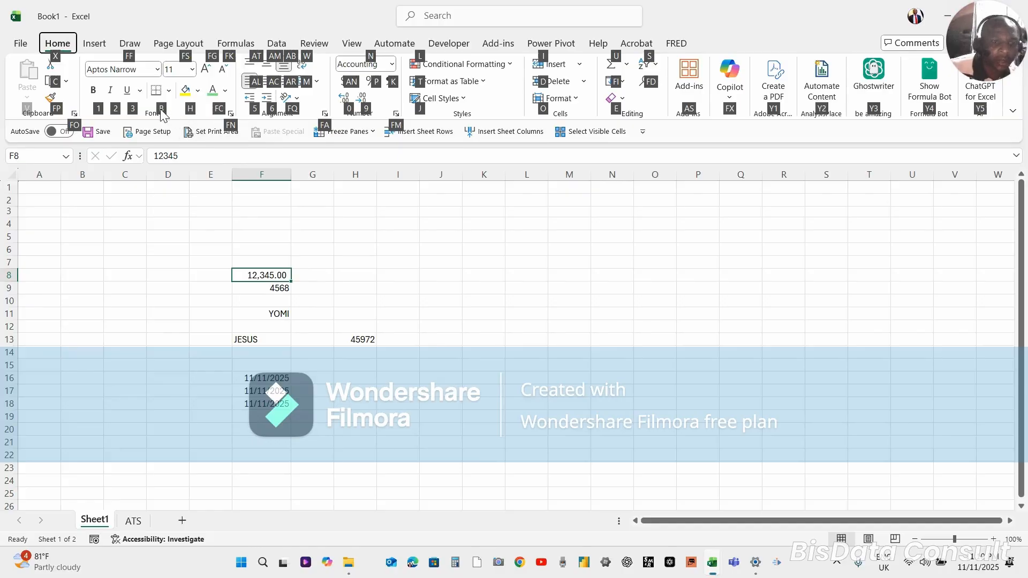
{"action": "key", "text": "b"}
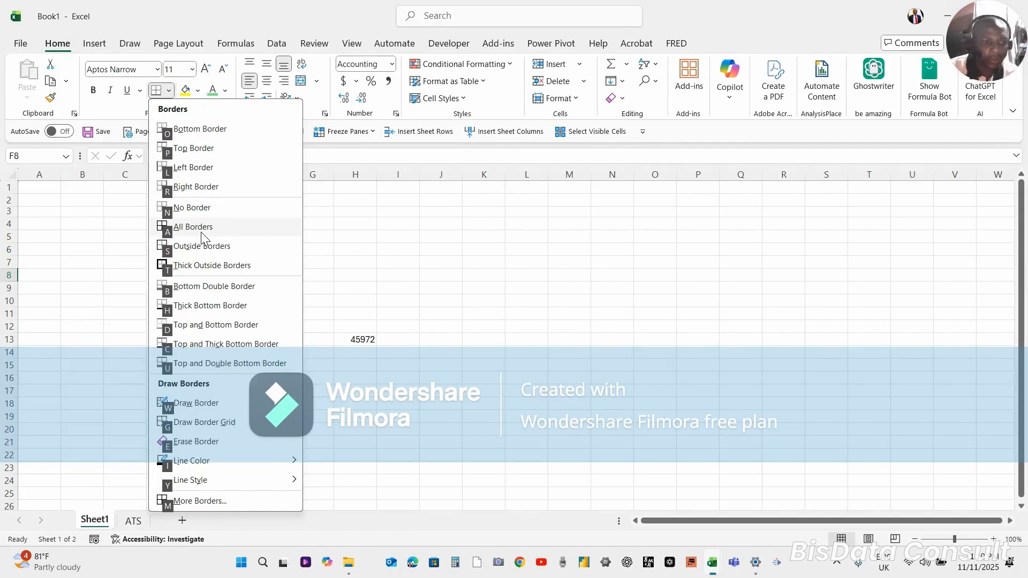
{"action": "left_click", "coordinate": [170, 233]}
{"action": "left_click", "coordinate": [245, 296]}
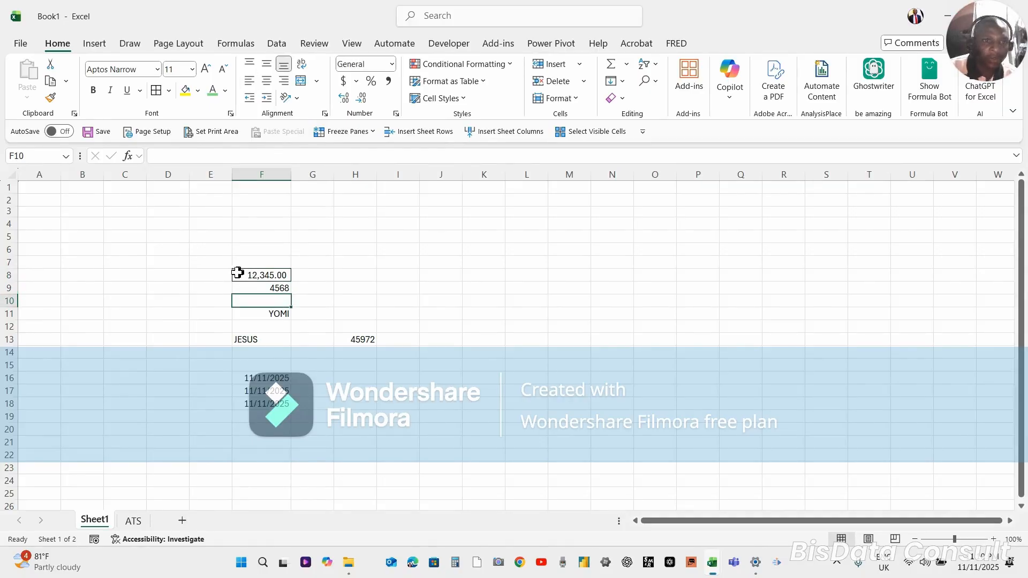
Apply Thick Outside Borders to cell F8 and inspect its outline from the neighboring cells
{"action": "left_click", "coordinate": [273, 276]}
{"action": "key", "text": "alt"}
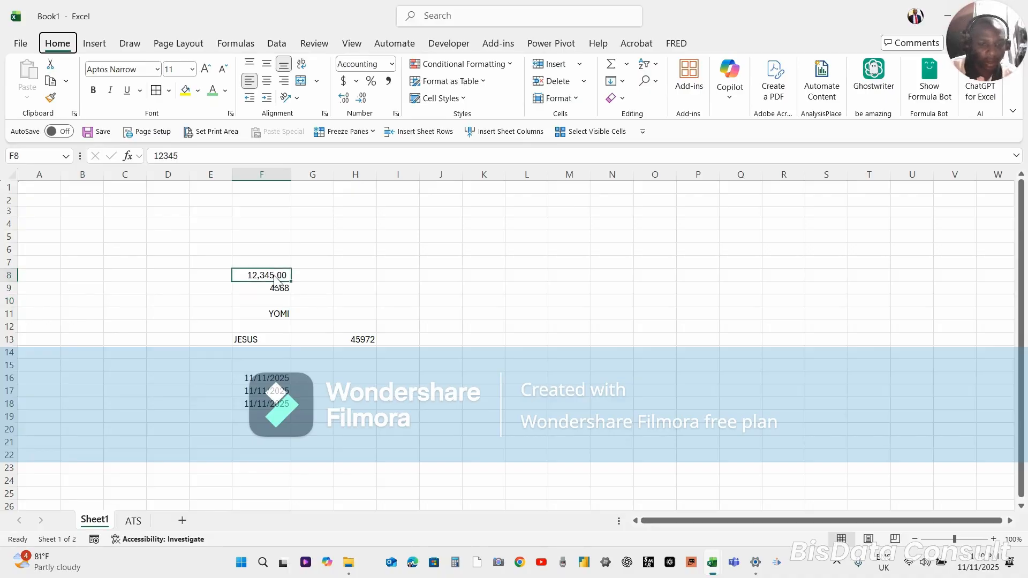
{"action": "key", "text": "h"}
{"action": "key", "text": "b"}
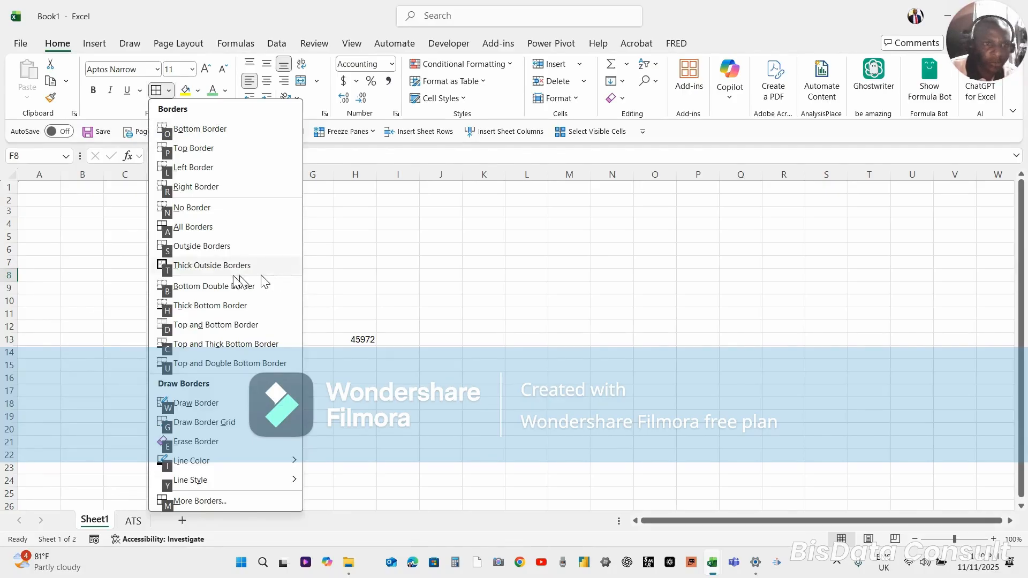
{"action": "left_click", "coordinate": [195, 270]}
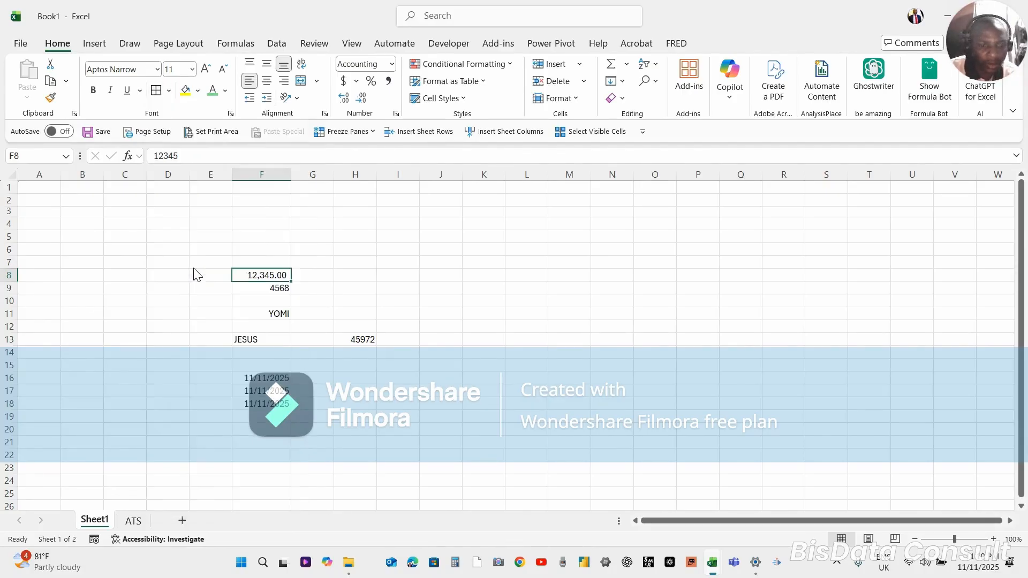
{"action": "left_click", "coordinate": [259, 263]}
{"action": "left_click", "coordinate": [323, 275]}
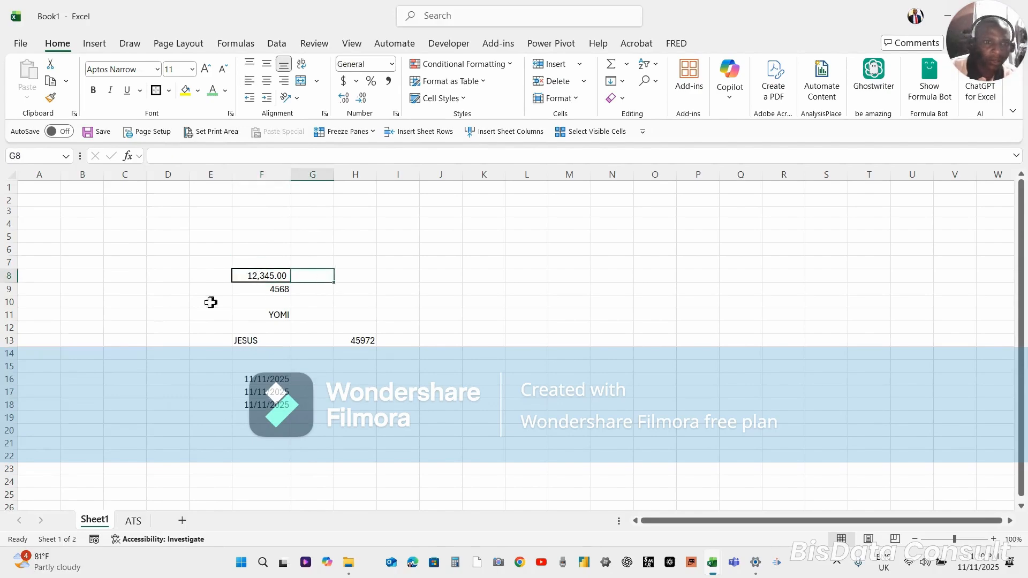
{"action": "left_click", "coordinate": [252, 303]}
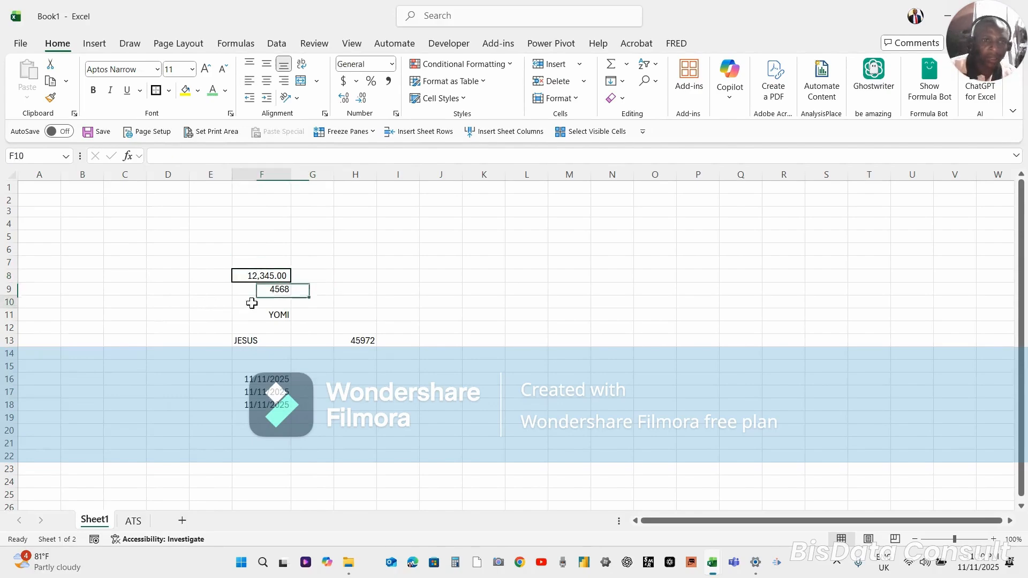
{"action": "left_click", "coordinate": [256, 275]}
{"action": "left_click", "coordinate": [311, 273]}
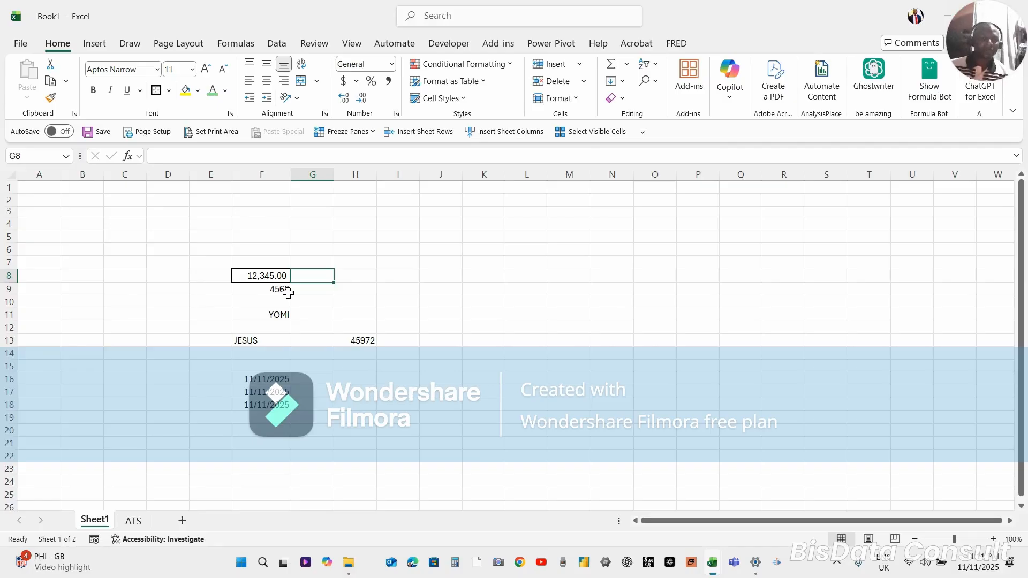
Hide the formula bar using the View commands' shortcut key tips
{"action": "left_click", "coordinate": [148, 363]}
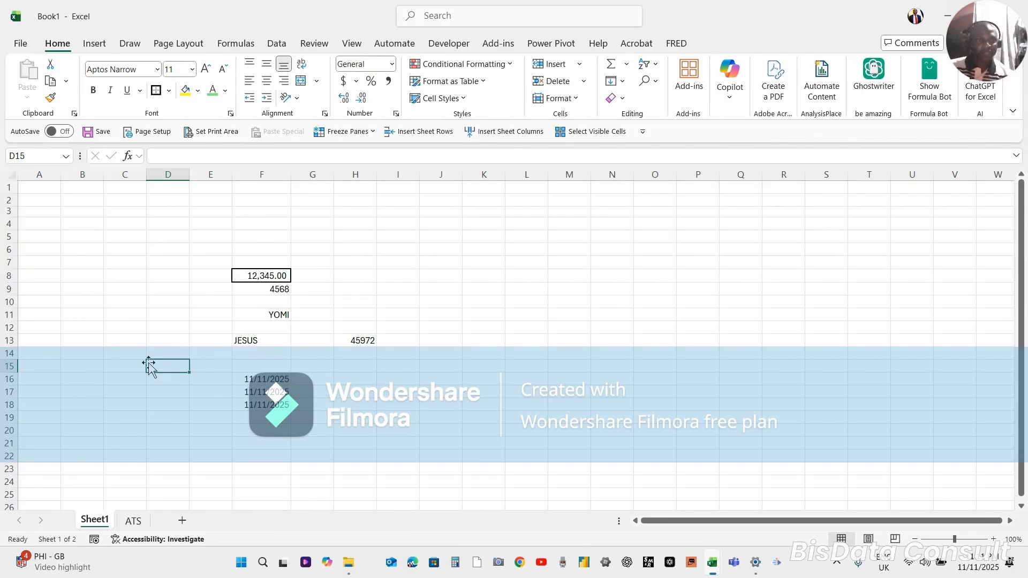
{"action": "key", "text": "alt"}
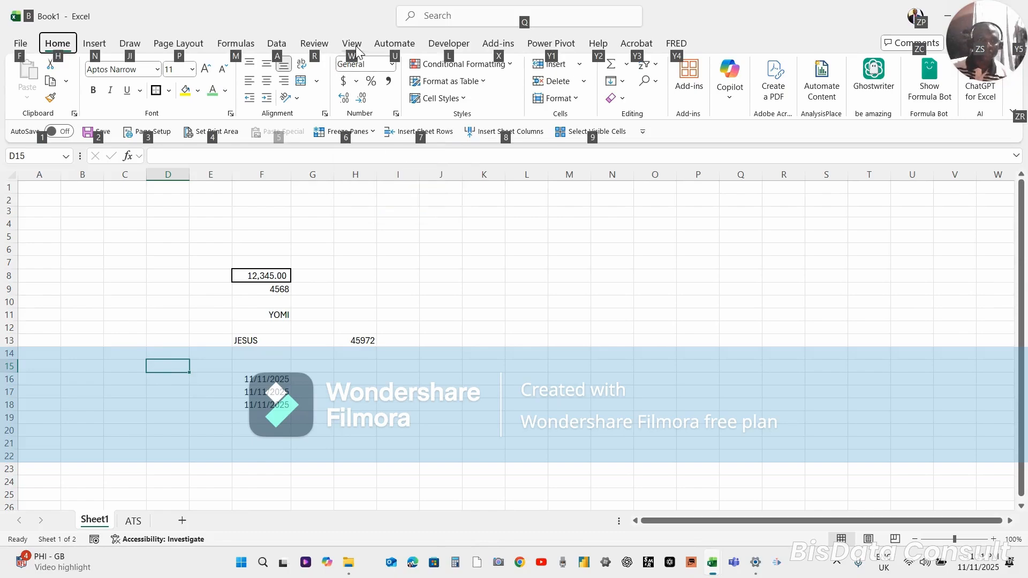
{"action": "key", "text": "w"}
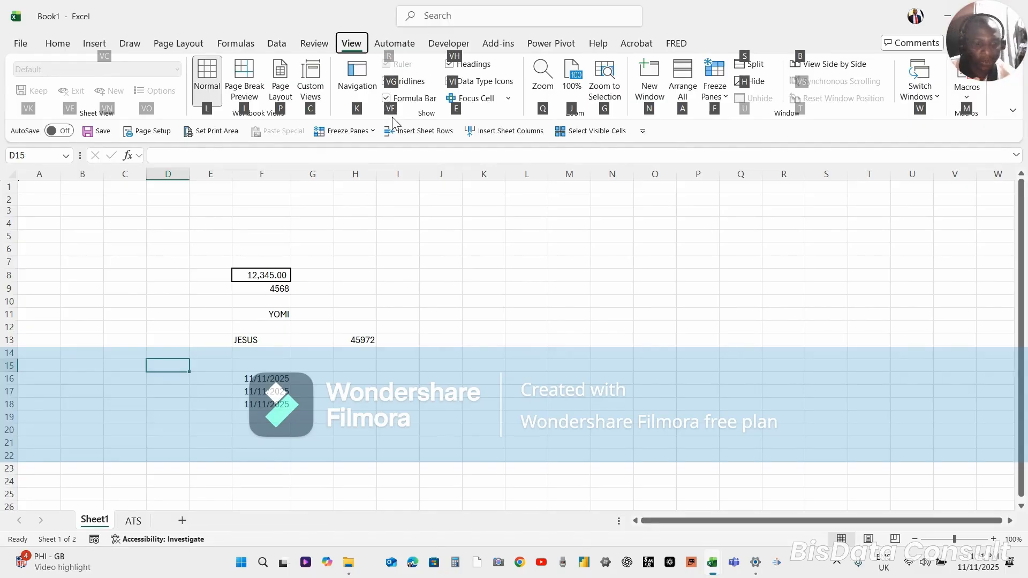
{"action": "key", "text": "v"}
{"action": "key", "text": "f"}
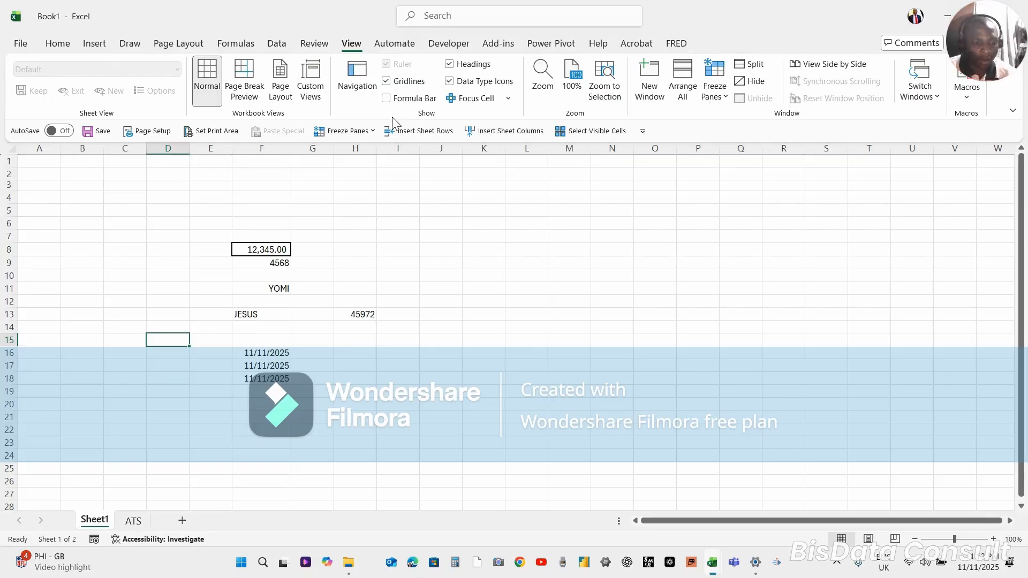
Show the formula bar again using the View commands' shortcut key tips
{"action": "key", "text": "alt"}
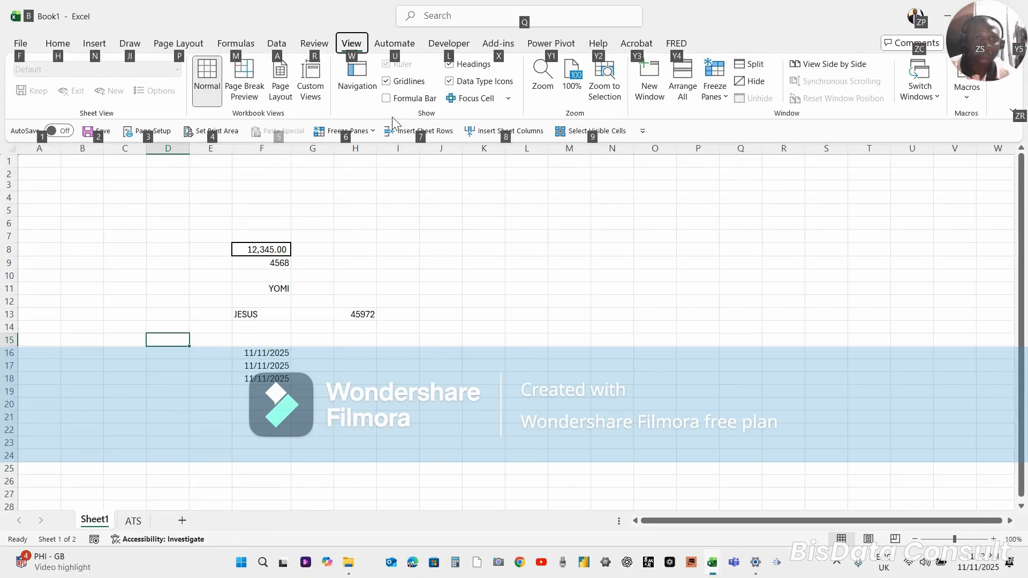
{"action": "key", "text": "w"}
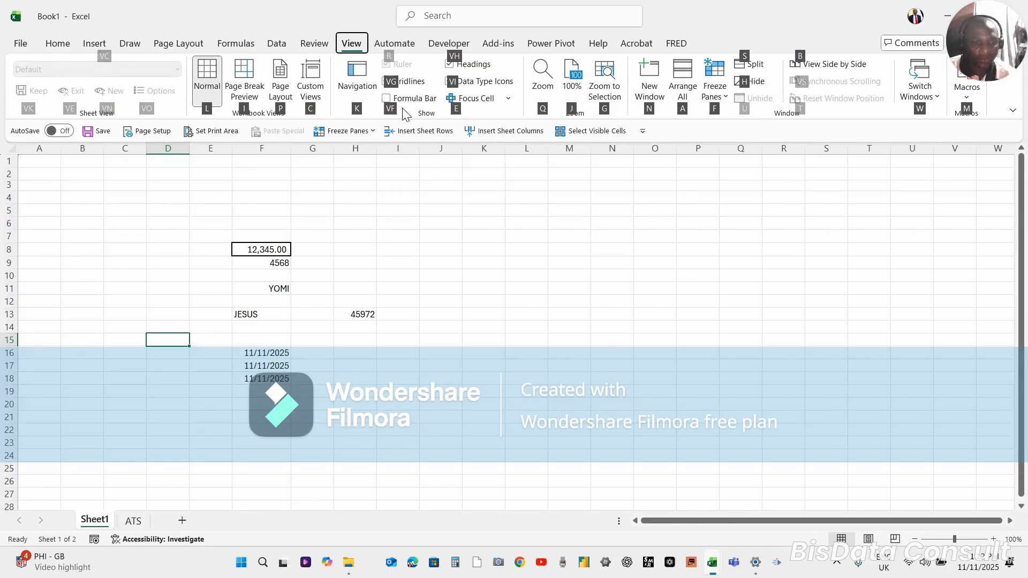
{"action": "key", "text": "v"}
{"action": "key", "text": "f"}
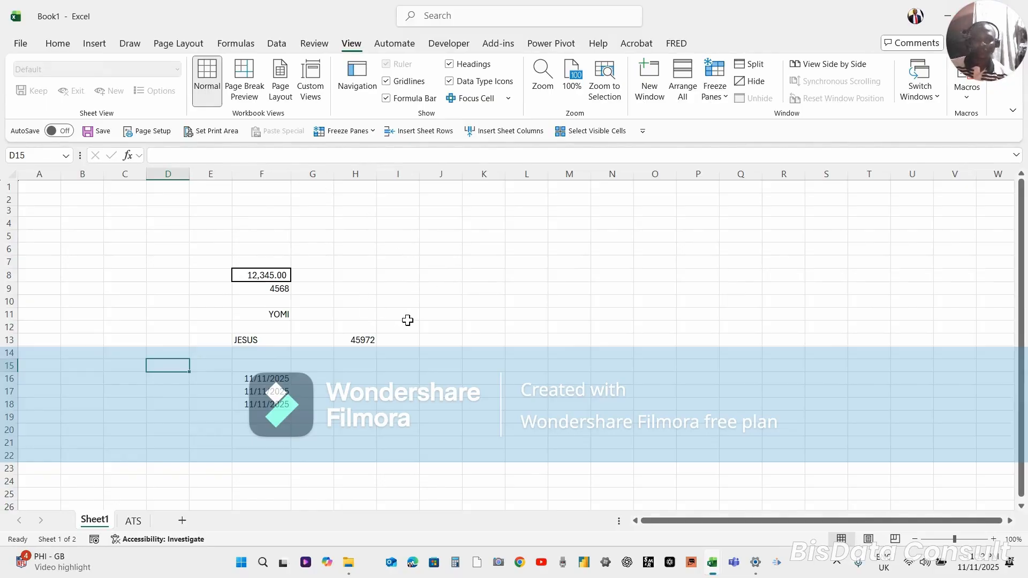
{"action": "left_click", "coordinate": [553, 538]}
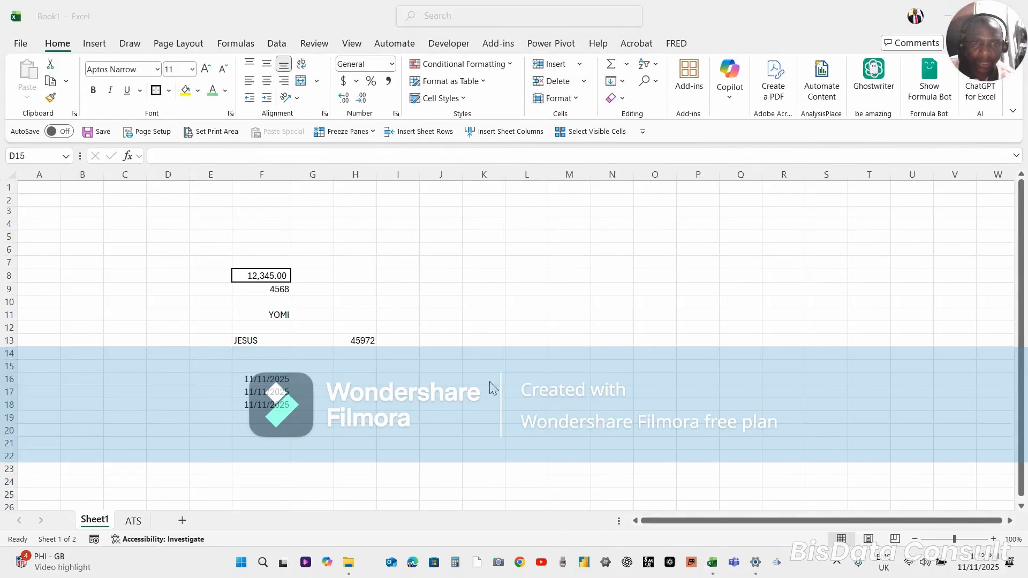
{"action": "left_click", "coordinate": [435, 324]}
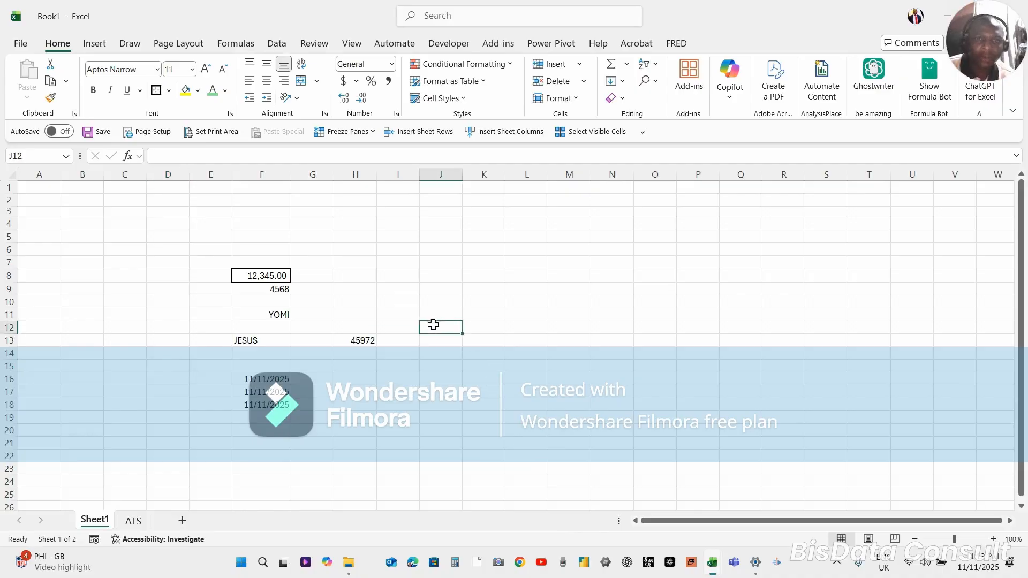
{"action": "left_click", "coordinate": [421, 277]}
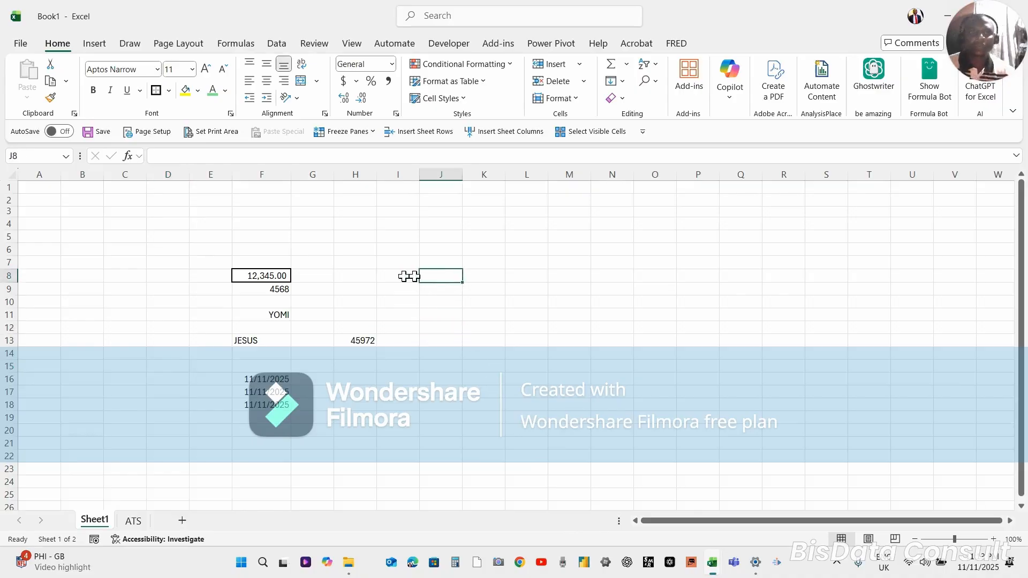
{"action": "left_click", "coordinate": [398, 279]}
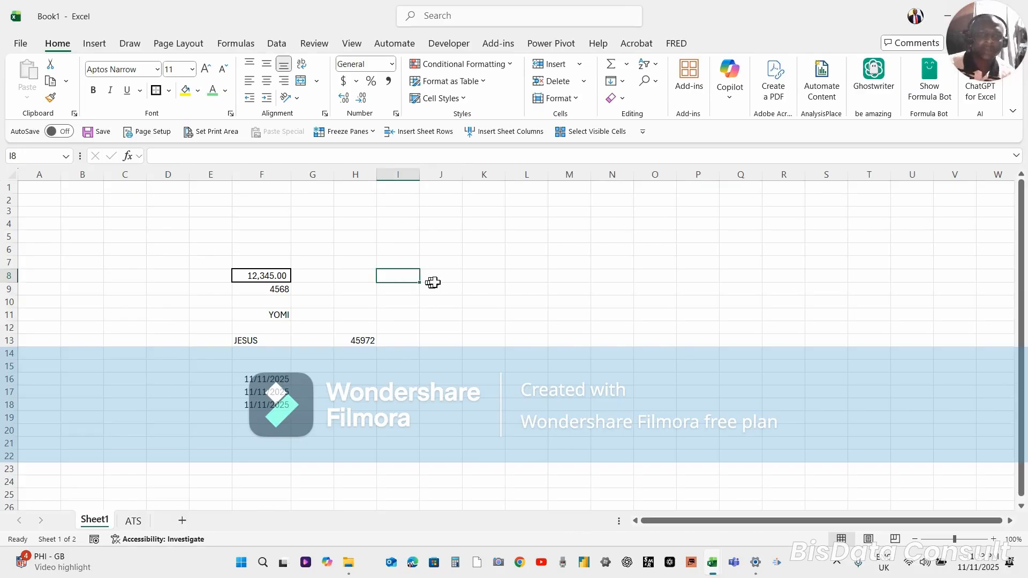
{"action": "left_click", "coordinate": [402, 240]}
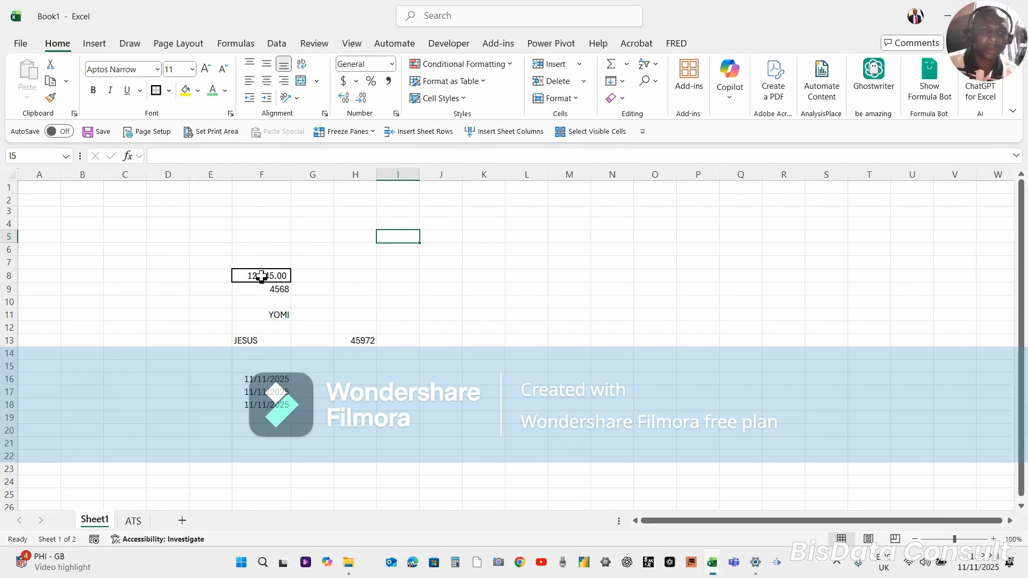
{"action": "left_click", "coordinate": [257, 340]}
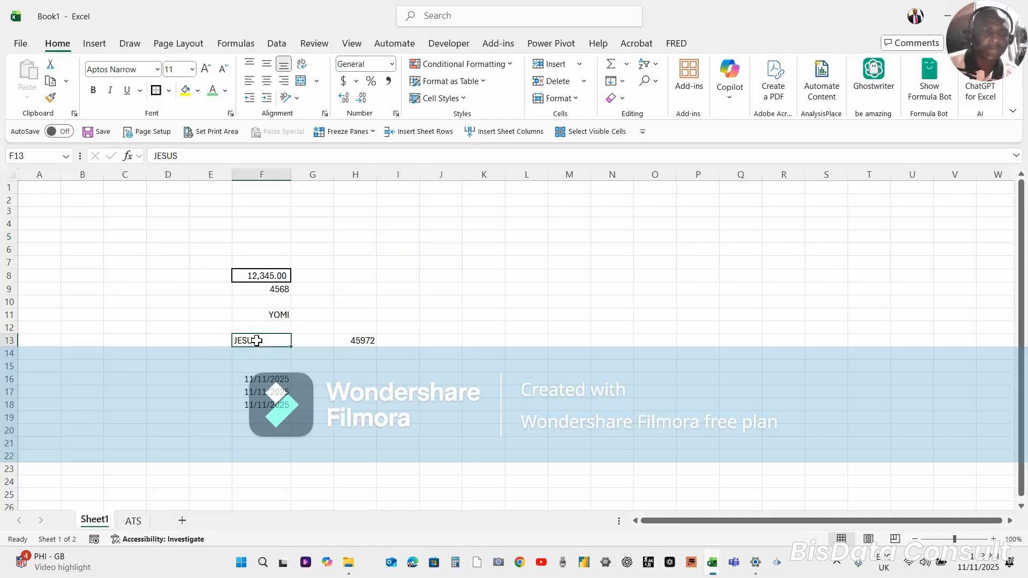
Try inserting the SUBSTITUTE function in cell J7 from the suggestions for =SU, and cancel the entry
{"action": "left_click", "coordinate": [439, 263]}
{"action": "type", "text": "="}
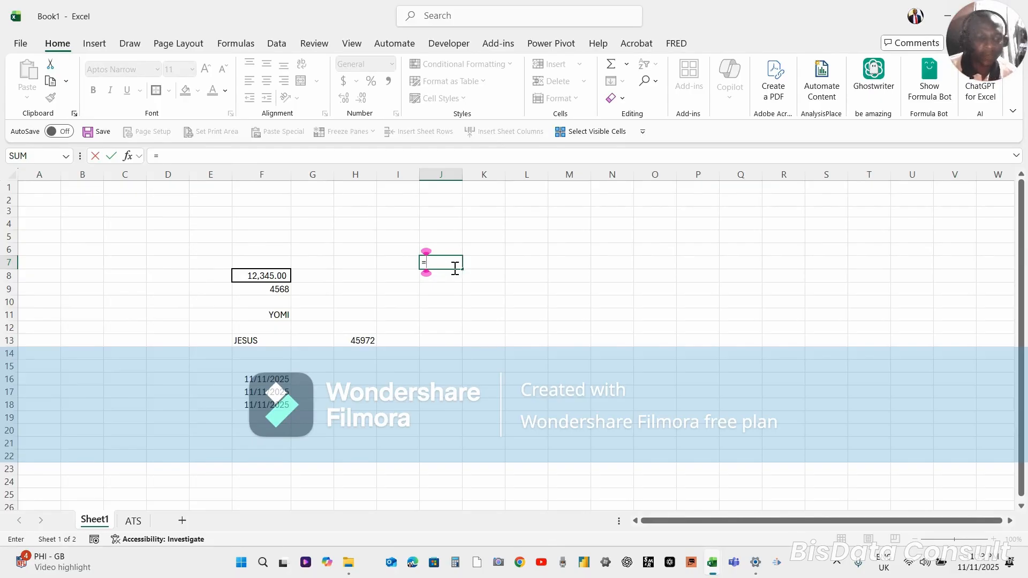
{"action": "type", "text": "SU"}
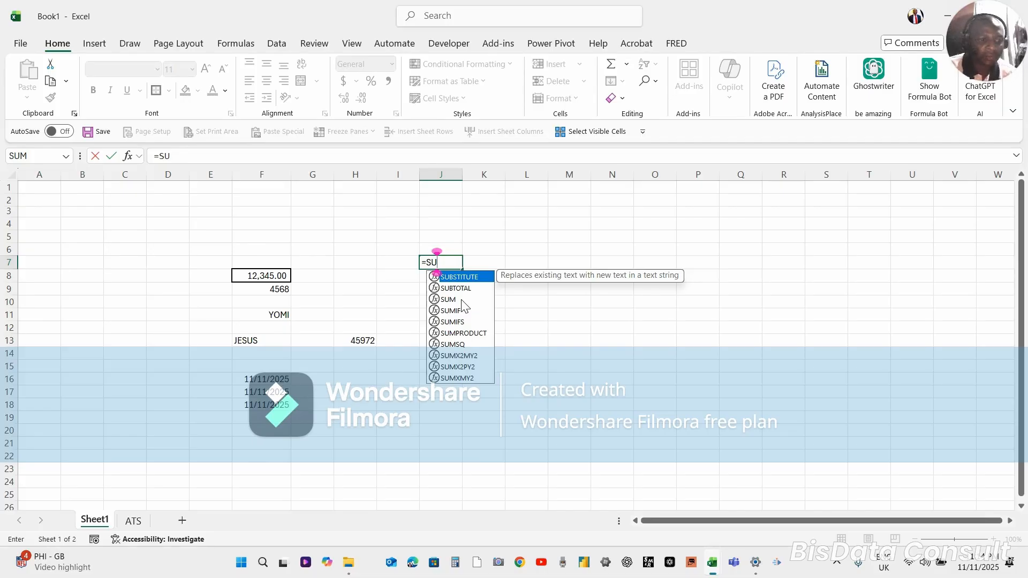
{"action": "key", "text": "Tab"}
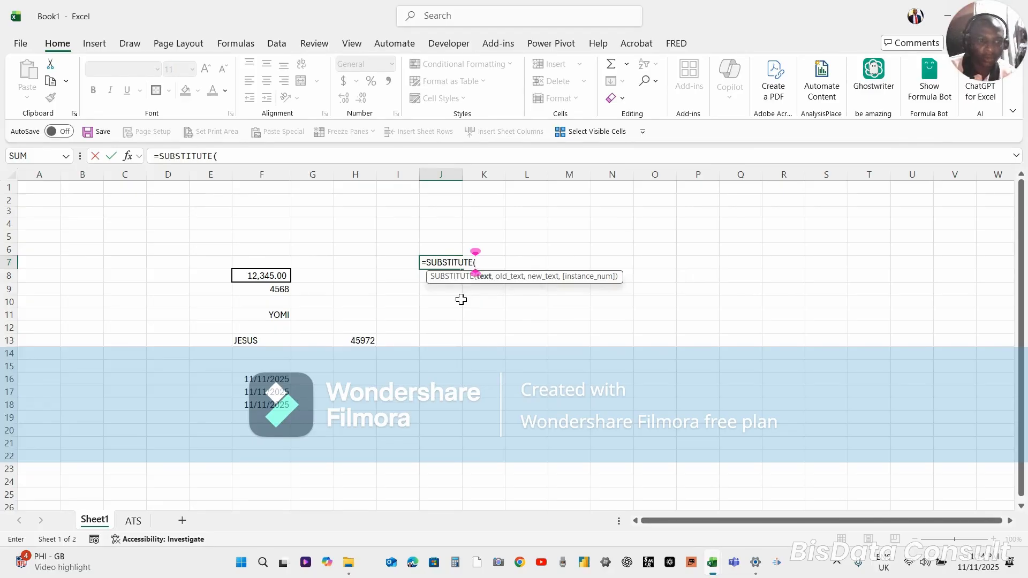
{"action": "key", "text": "Escape"}
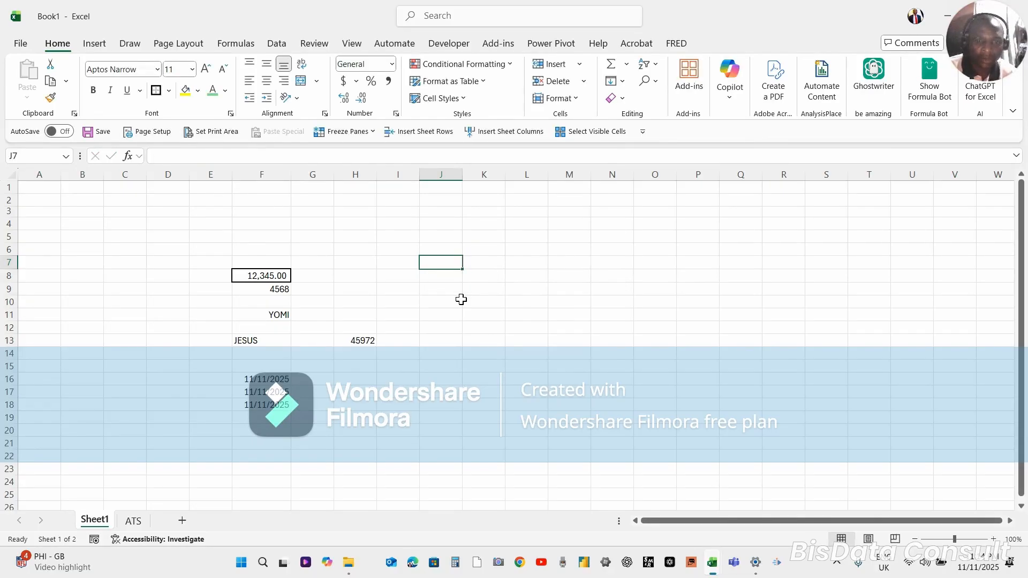
Try starting a SUMIF formula in cell J7 from the function suggestions with J11 as its range, and cancel the entry
{"action": "type", "text": "=S"}
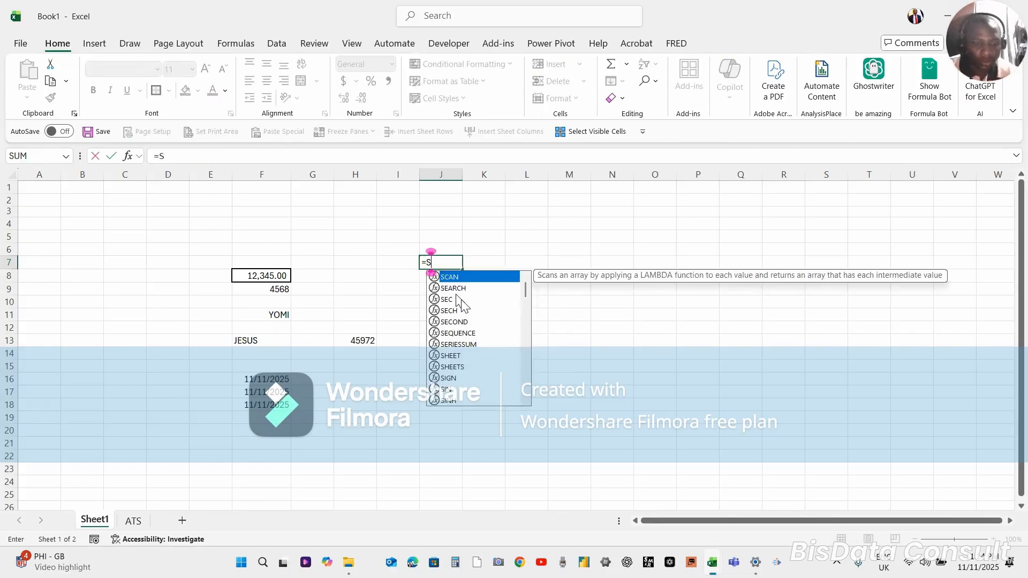
{"action": "type", "text": "UM"}
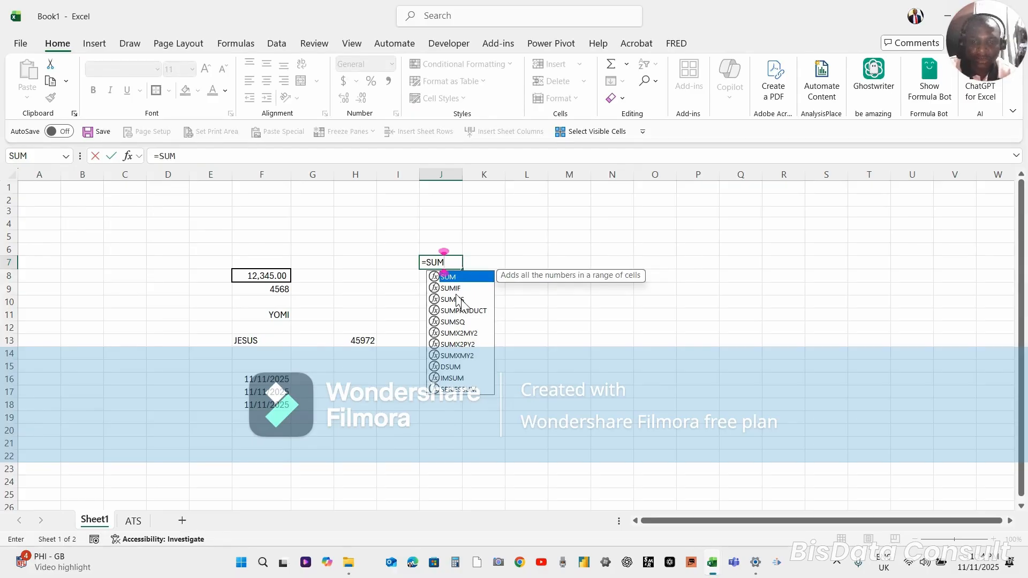
{"action": "key", "text": "BackSpace"}
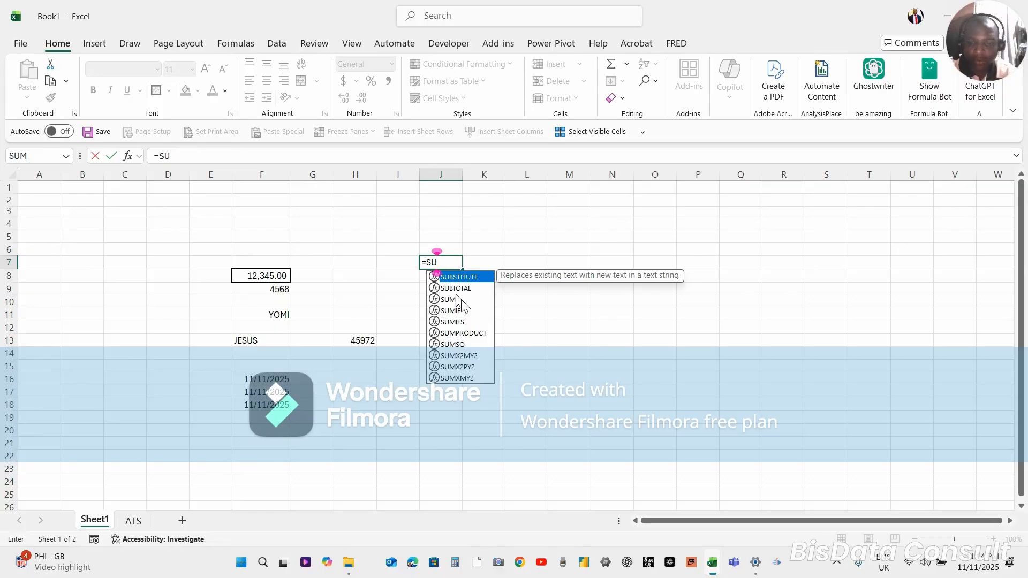
{"action": "key", "text": "Down"}
{"action": "key", "text": "Down"}
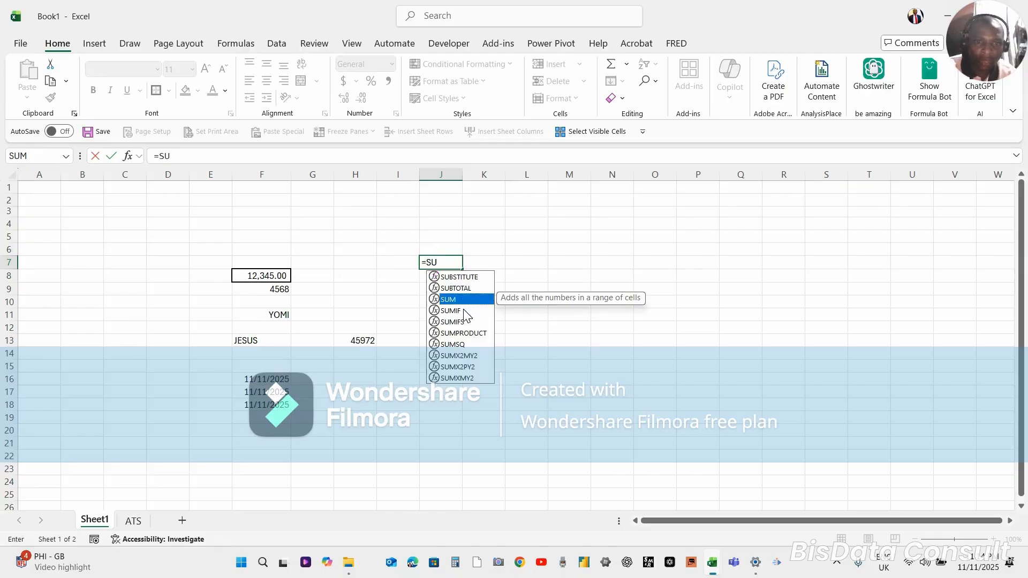
{"action": "left_click", "coordinate": [464, 312]}
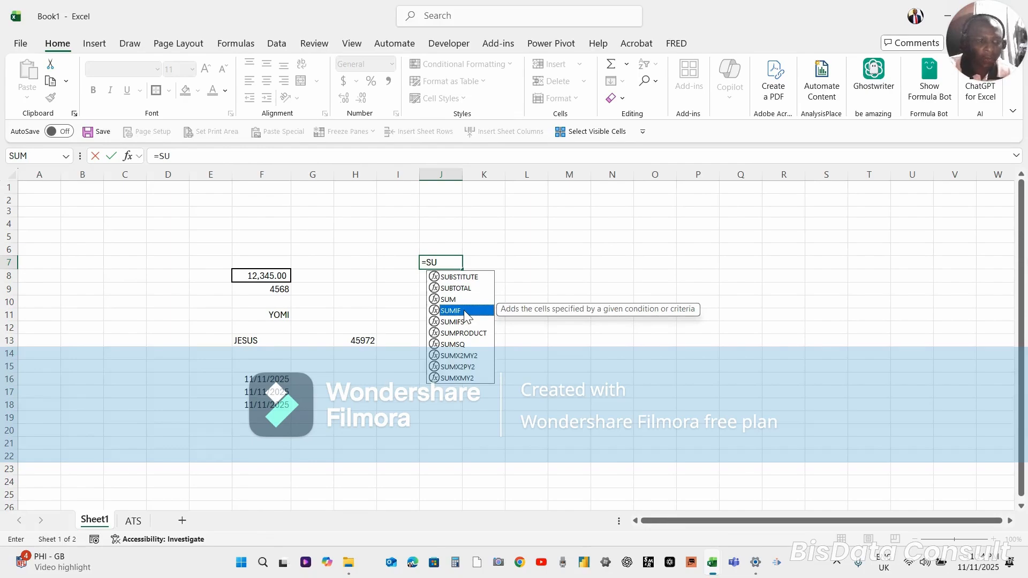
{"action": "double_click", "coordinate": [464, 311]}
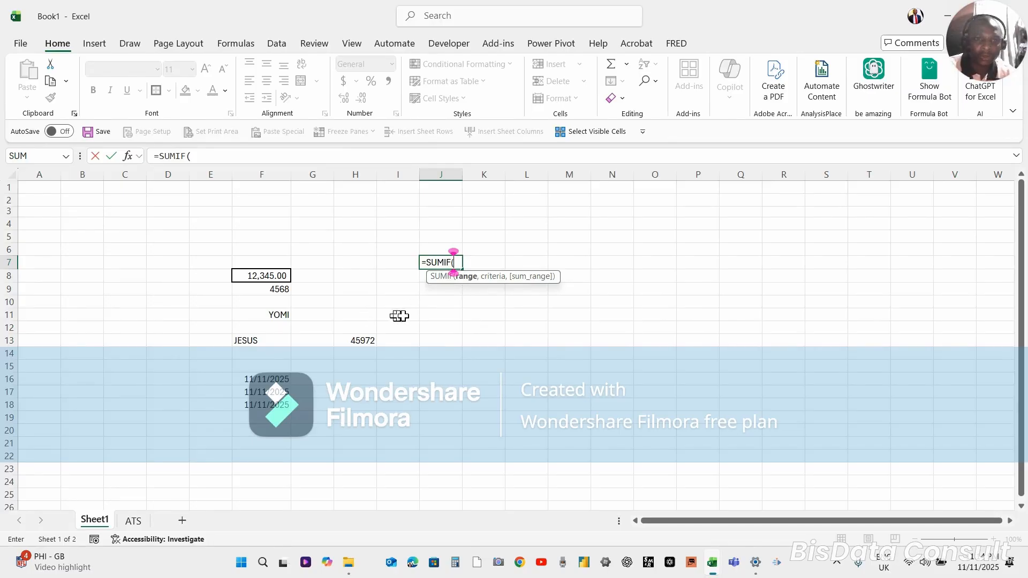
{"action": "left_click", "coordinate": [443, 316]}
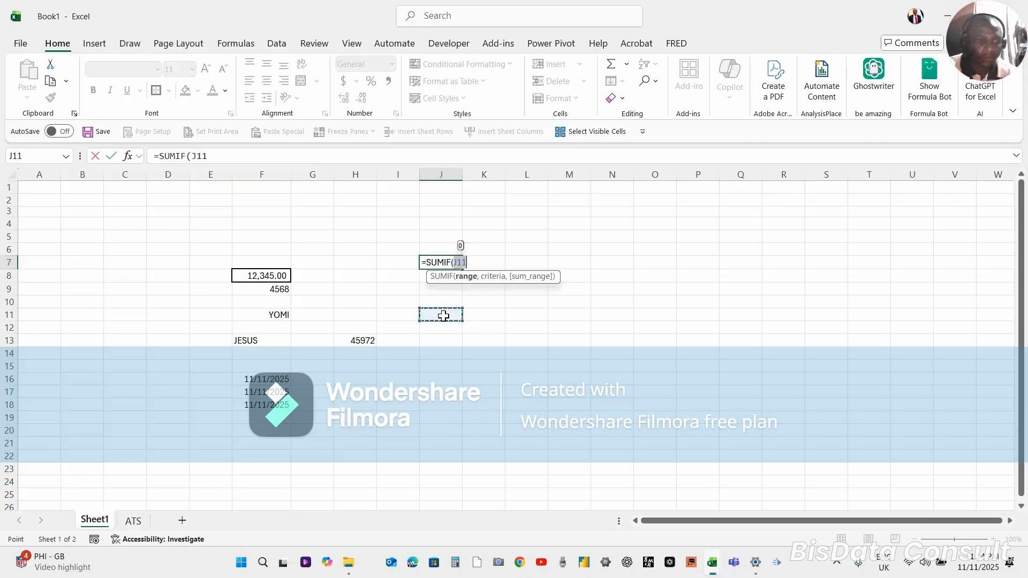
{"action": "key", "text": "Escape"}
Enter the sample numbers 34, 65 and 689 in cells J7 to J9
{"action": "type", "text": "34"}
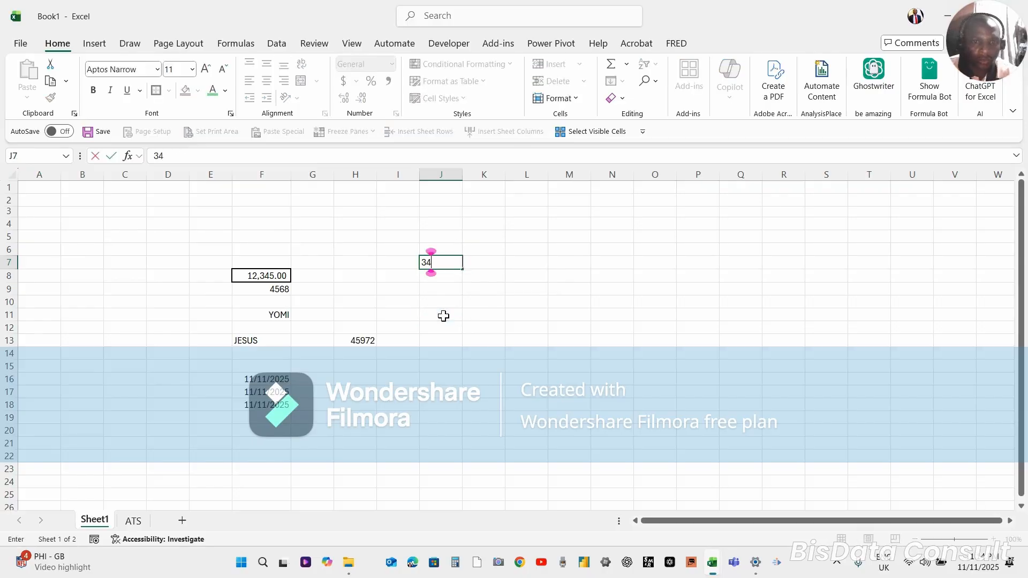
{"action": "key", "text": "ctrl+Return"}
{"action": "key", "text": "Return"}
{"action": "type", "text": "65"}
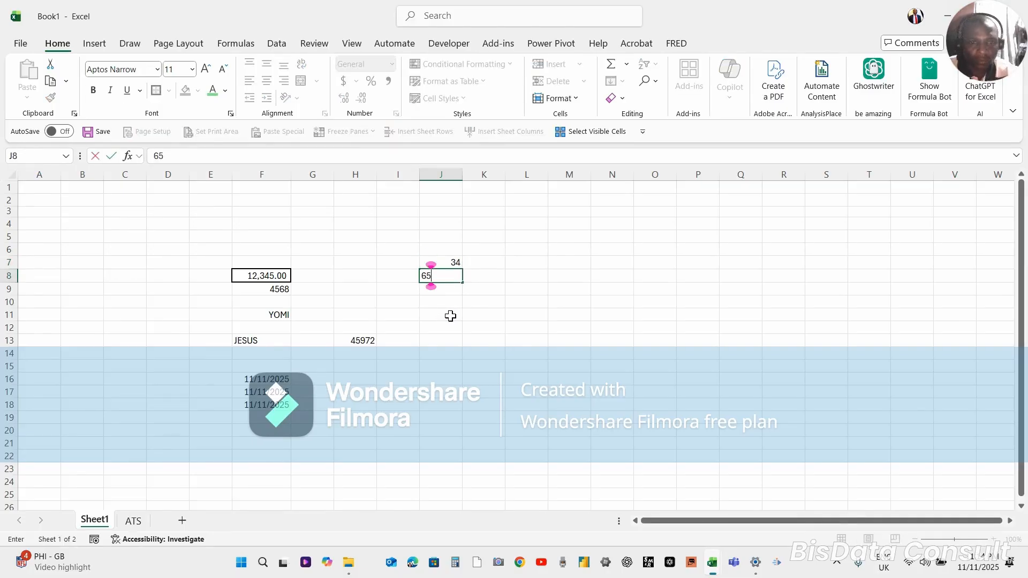
{"action": "type", "text": "G"}
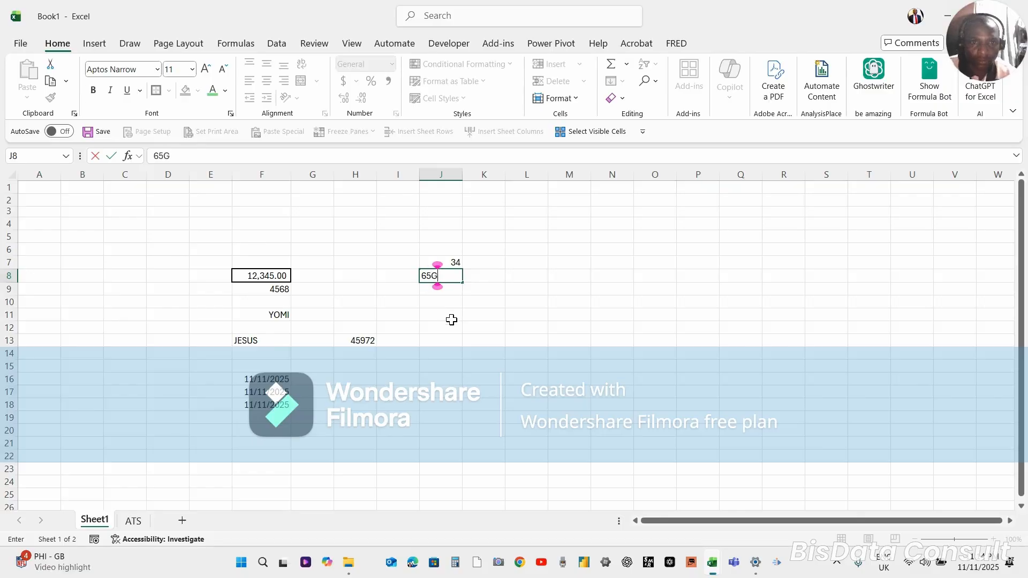
{"action": "key", "text": "BackSpace"}
{"action": "key", "text": "Return"}
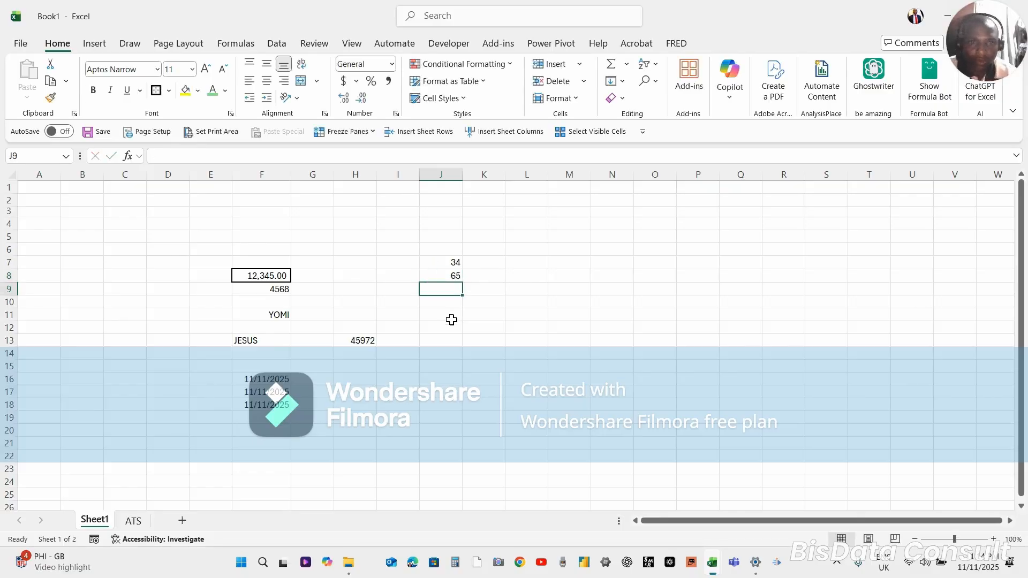
{"action": "type", "text": "689"}
{"action": "key", "text": "Return"}
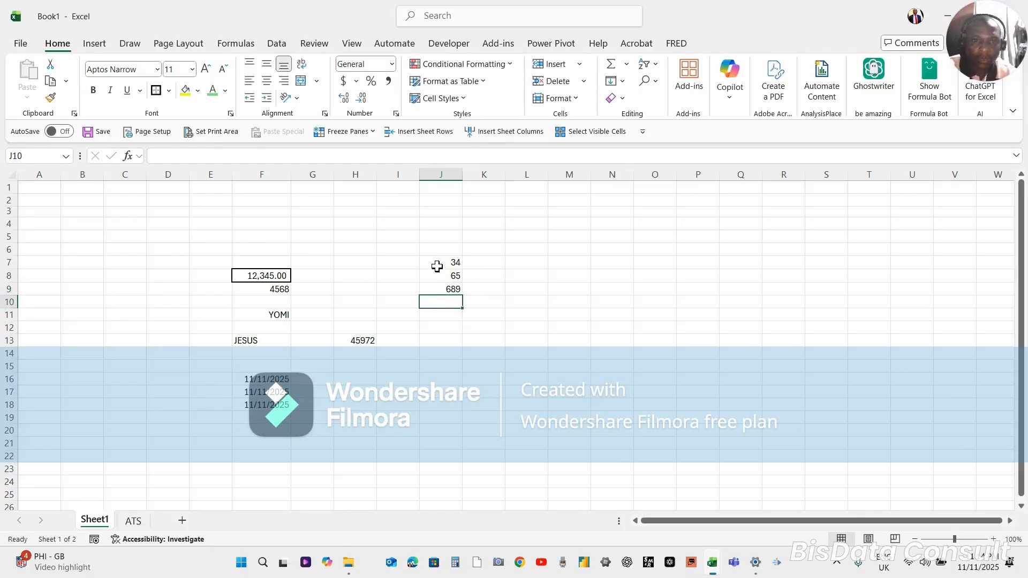
Apply Comma Style to the range J7:J10 and check the formatted numbers cell by cell
{"action": "left_click", "coordinate": [438, 263]}
{"action": "left_click_drag", "start_coordinate": [438, 262], "coordinate": [440, 305]}
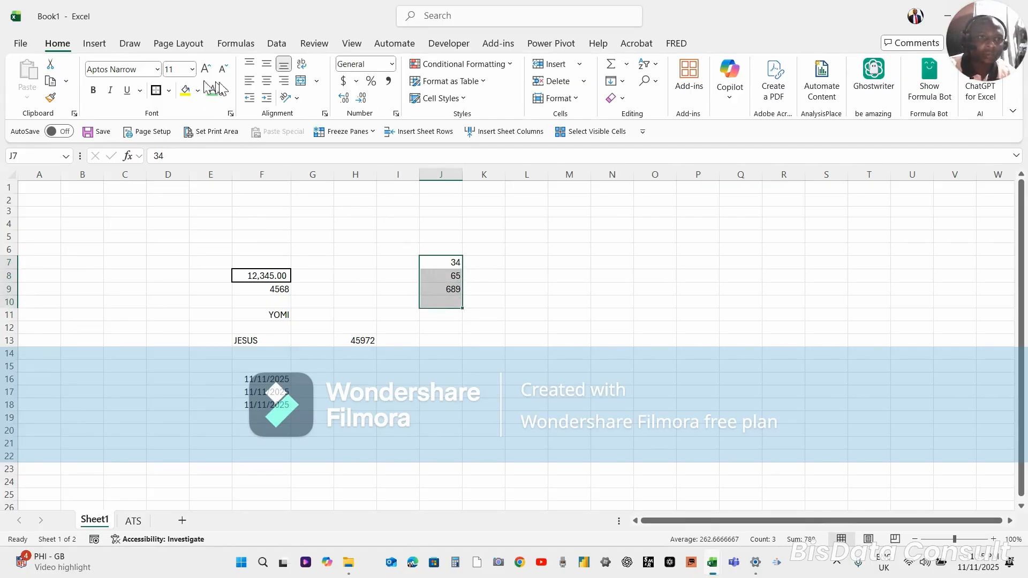
{"action": "left_click", "coordinate": [387, 82]}
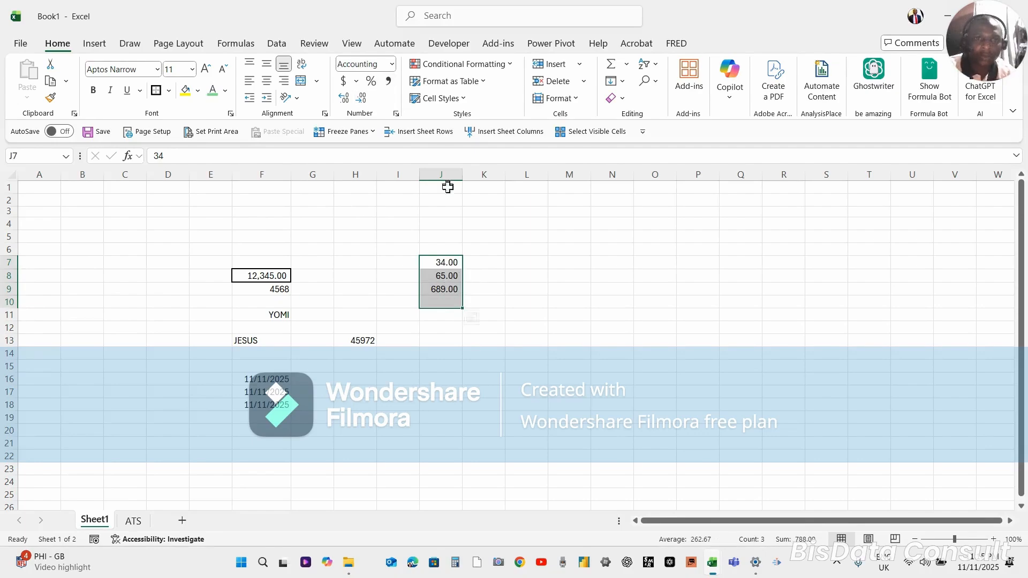
{"action": "left_click_drag", "start_coordinate": [445, 259], "coordinate": [443, 263]}
{"action": "left_click", "coordinate": [443, 263]}
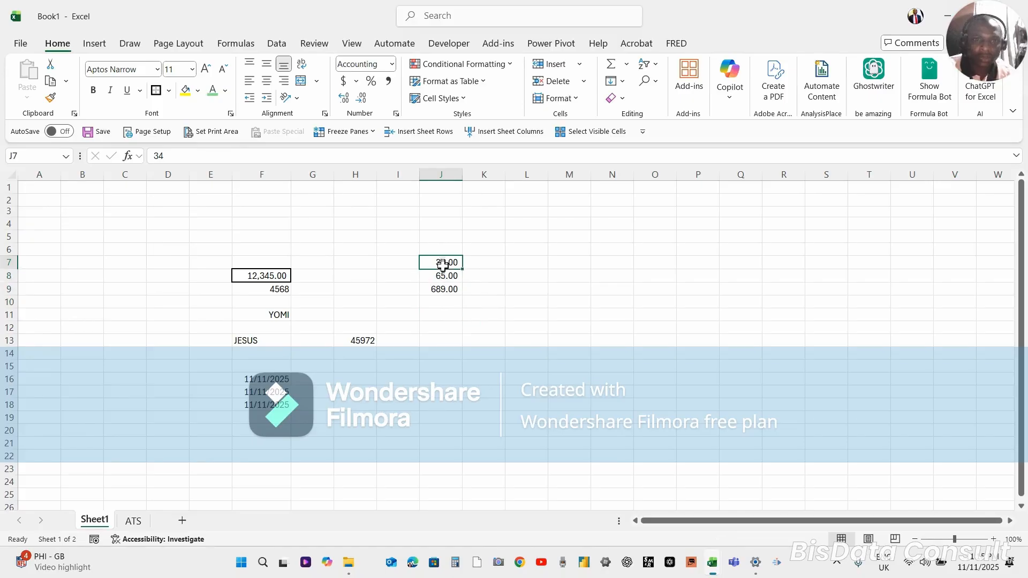
{"action": "left_click_drag", "start_coordinate": [444, 278], "coordinate": [445, 289]}
{"action": "left_click", "coordinate": [446, 289]}
Start a SUM formula for cell J10 in the formula bar, picking SUM from the suggestions for =SU
{"action": "left_click", "coordinate": [443, 299]}
{"action": "type", "text": "="}
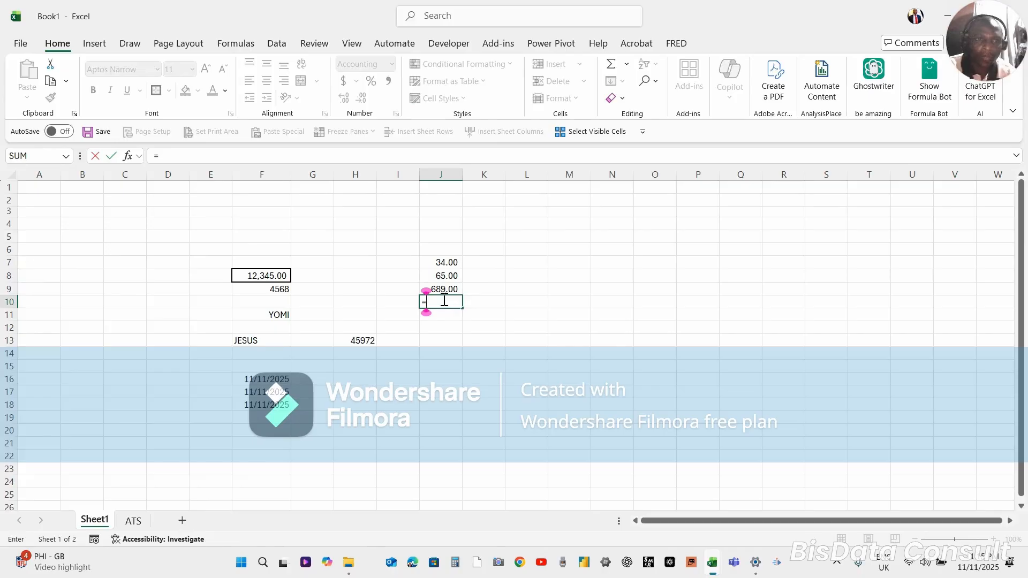
{"action": "key", "text": "Escape"}
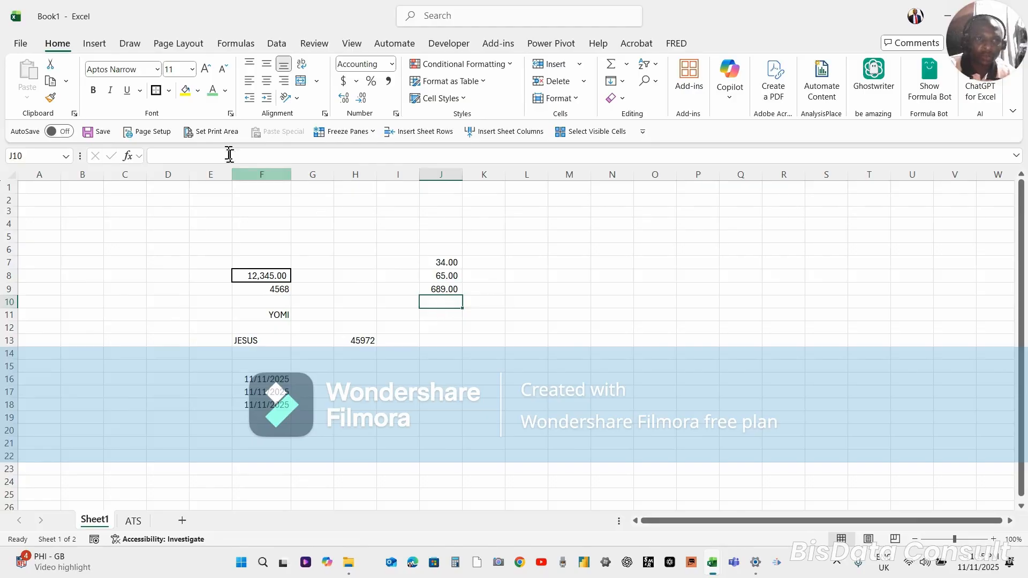
{"action": "left_click", "coordinate": [162, 160]}
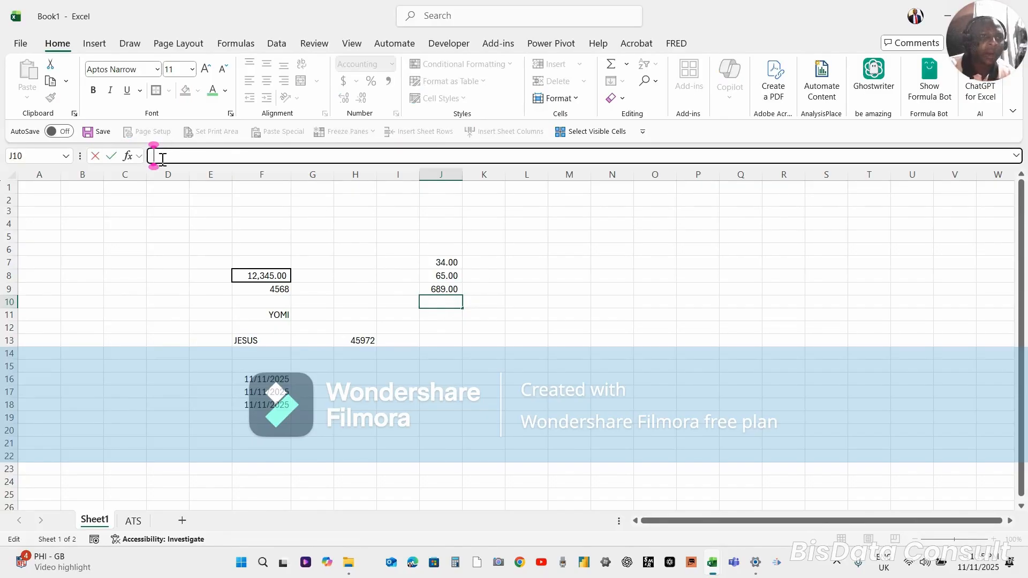
{"action": "type", "text": "="}
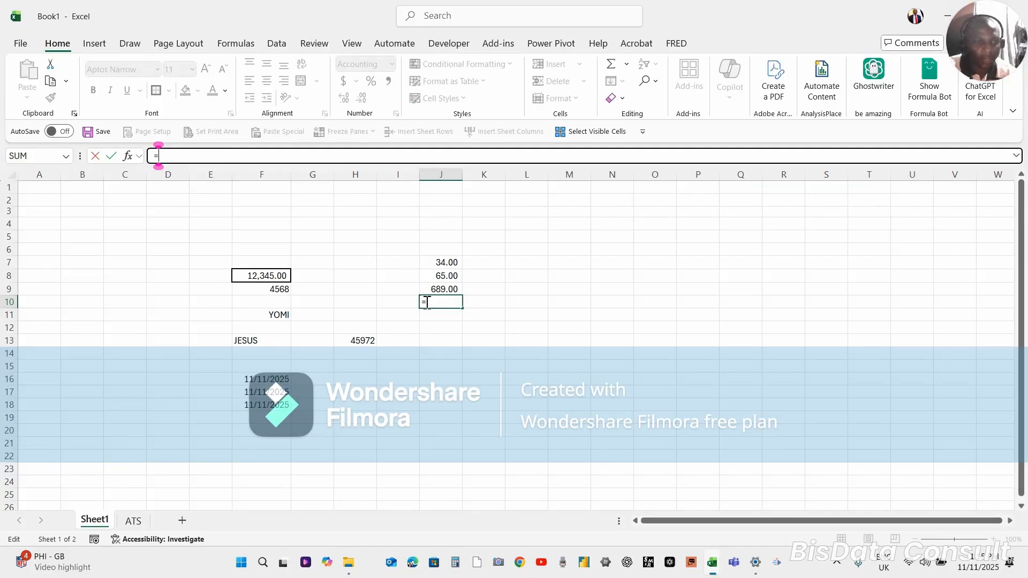
{"action": "type", "text": "S"}
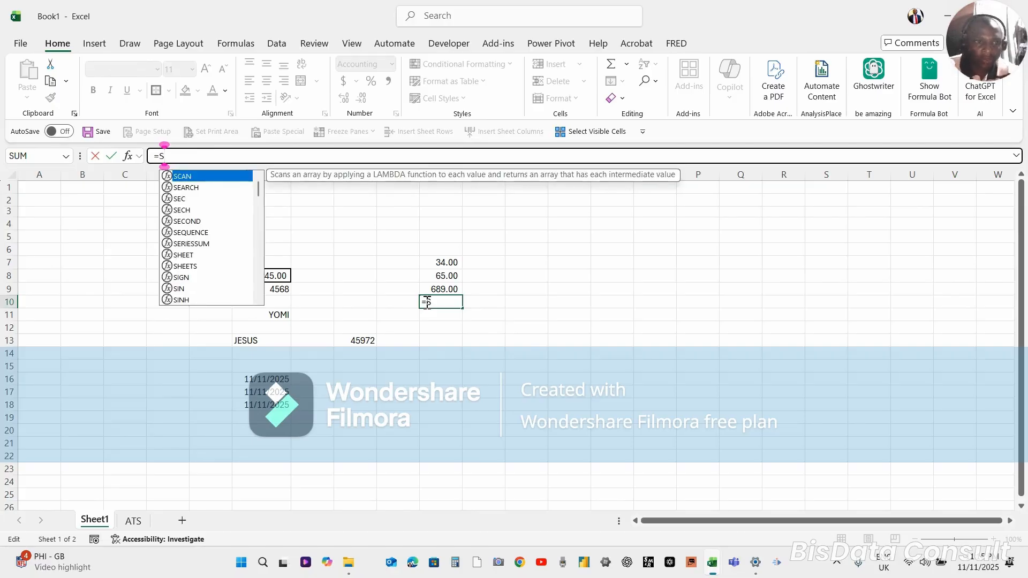
{"action": "type", "text": "U"}
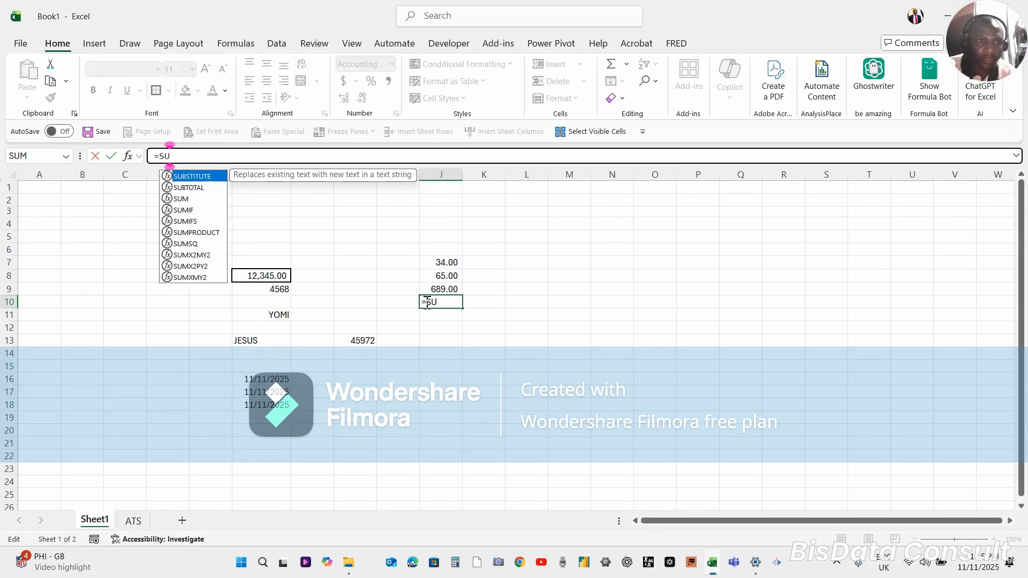
{"action": "key", "text": "Down"}
{"action": "key", "text": "Down"}
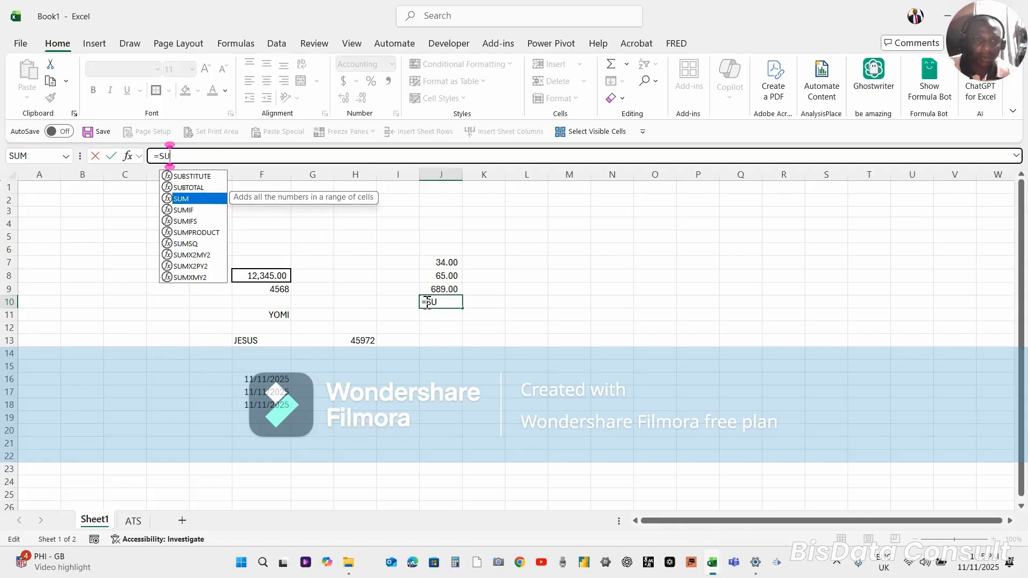
{"action": "key", "text": "Tab"}
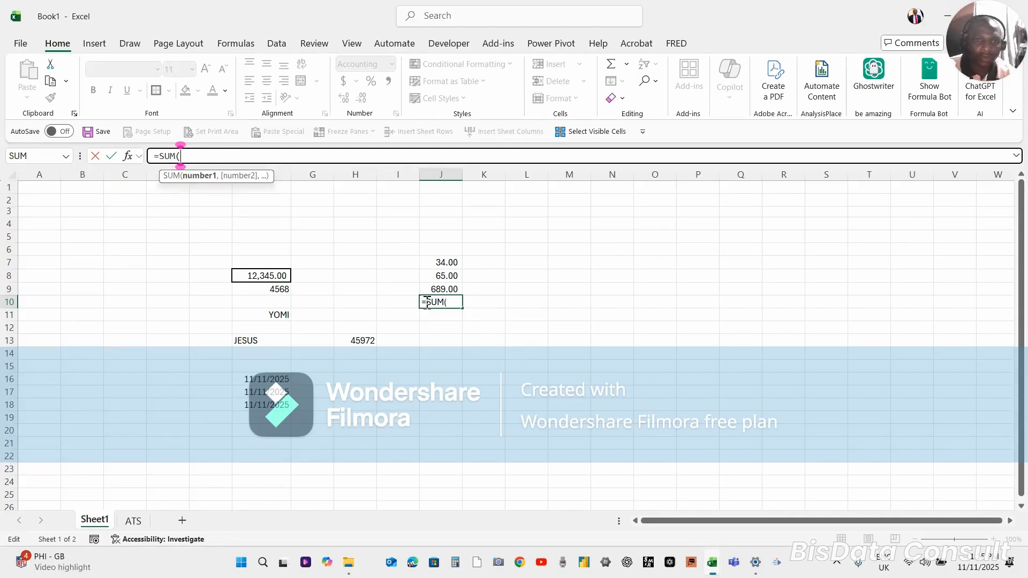
Use J7:J9 as the range of the SUM formula in J10, close the parenthesis and enter it
{"action": "left_click", "coordinate": [446, 259]}
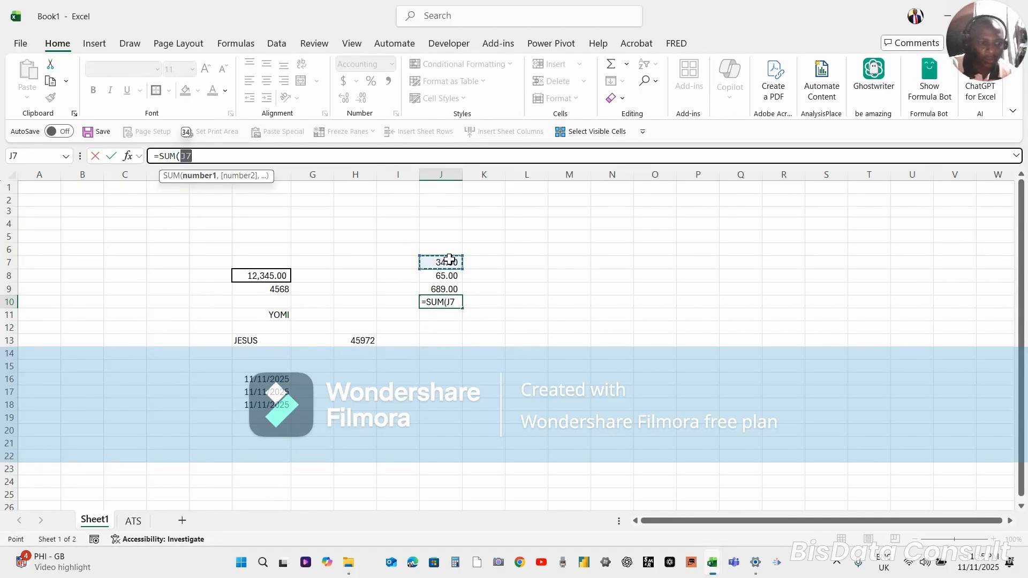
{"action": "key", "text": "shift+Down"}
{"action": "key", "text": "shift+Down"}
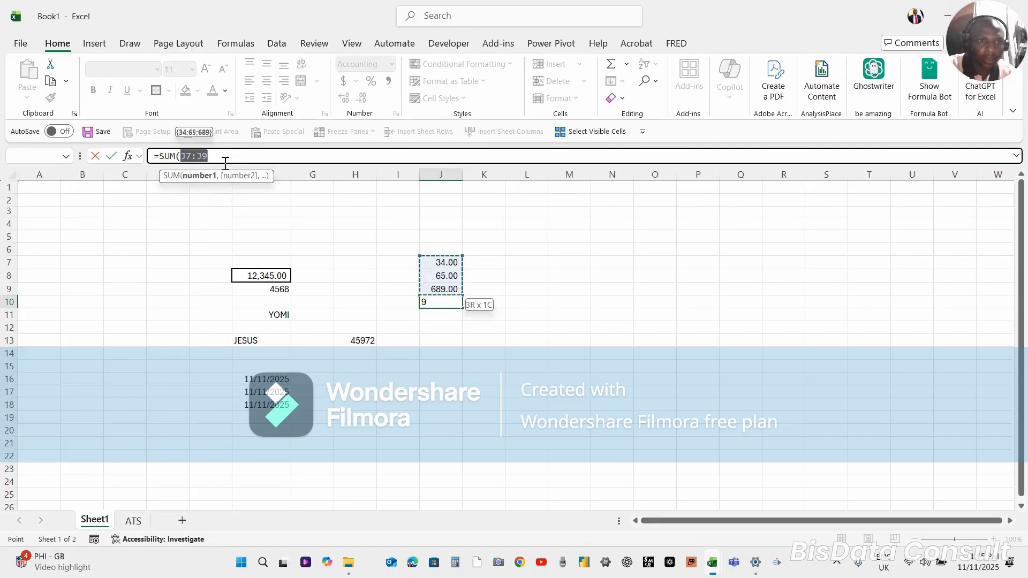
{"action": "left_click", "coordinate": [225, 159]}
{"action": "type", "text": ")"}
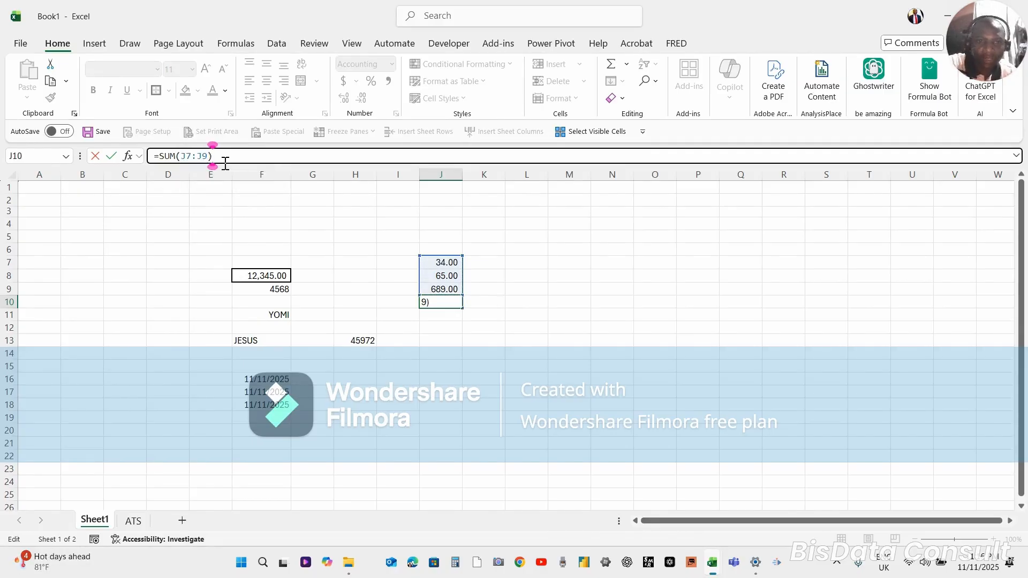
{"action": "key", "text": "Return"}
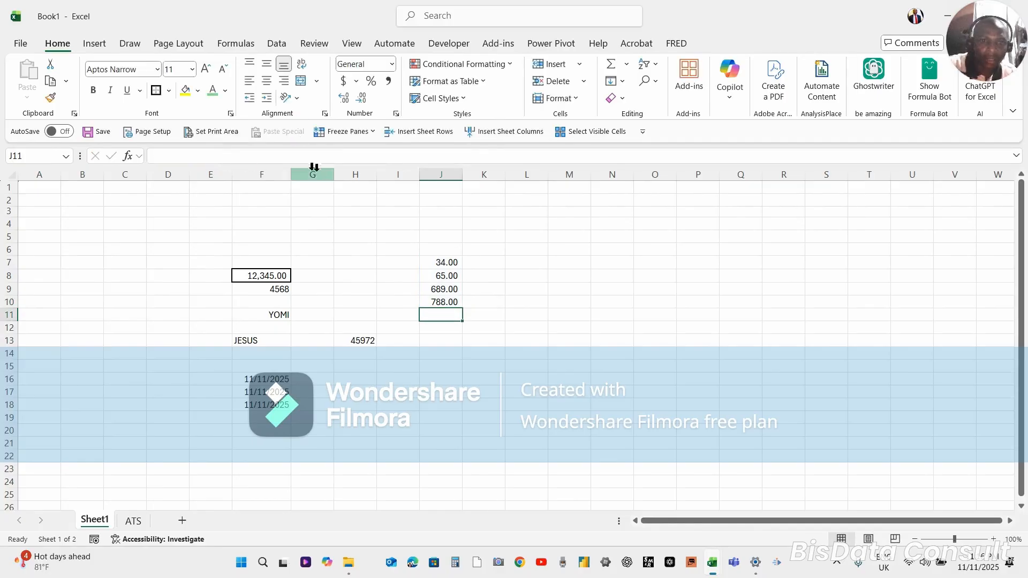
Make the total in cell J10 bold and check its formula
{"action": "left_click", "coordinate": [444, 301]}
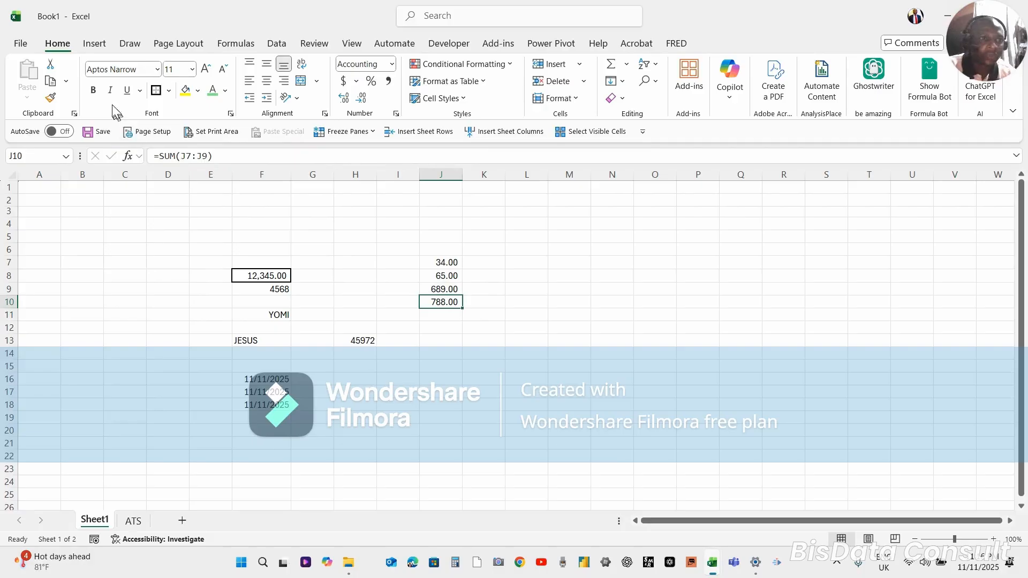
{"action": "left_click", "coordinate": [94, 91]}
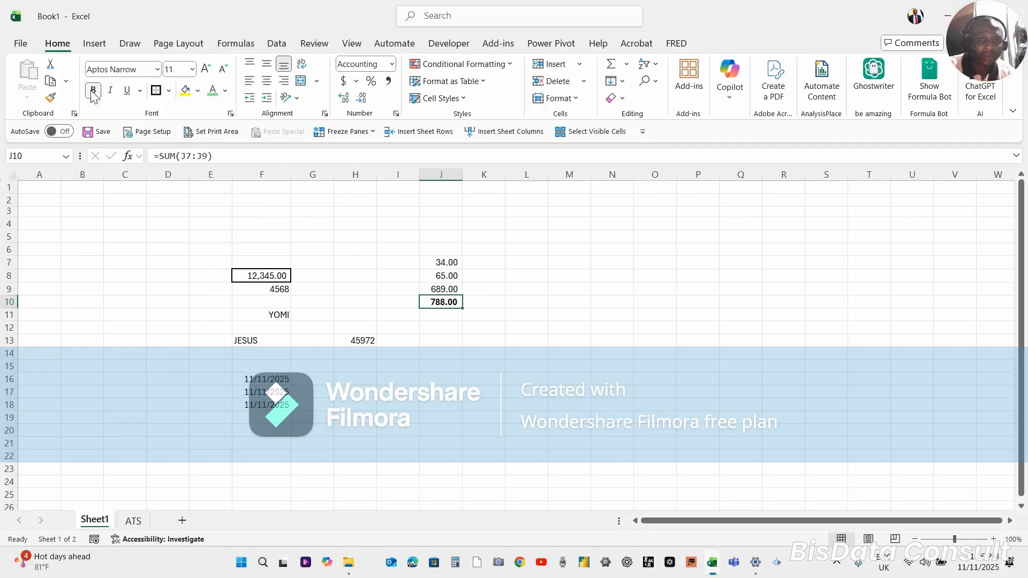
{"action": "double_click", "coordinate": [441, 301]}
{"action": "key", "text": "Escape"}
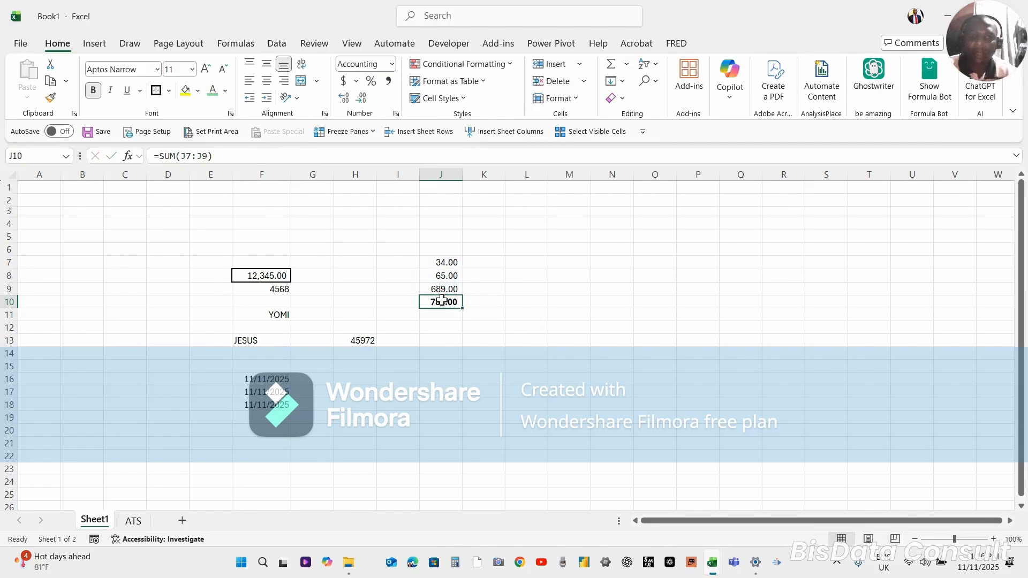
{"action": "left_click", "coordinate": [440, 324]}
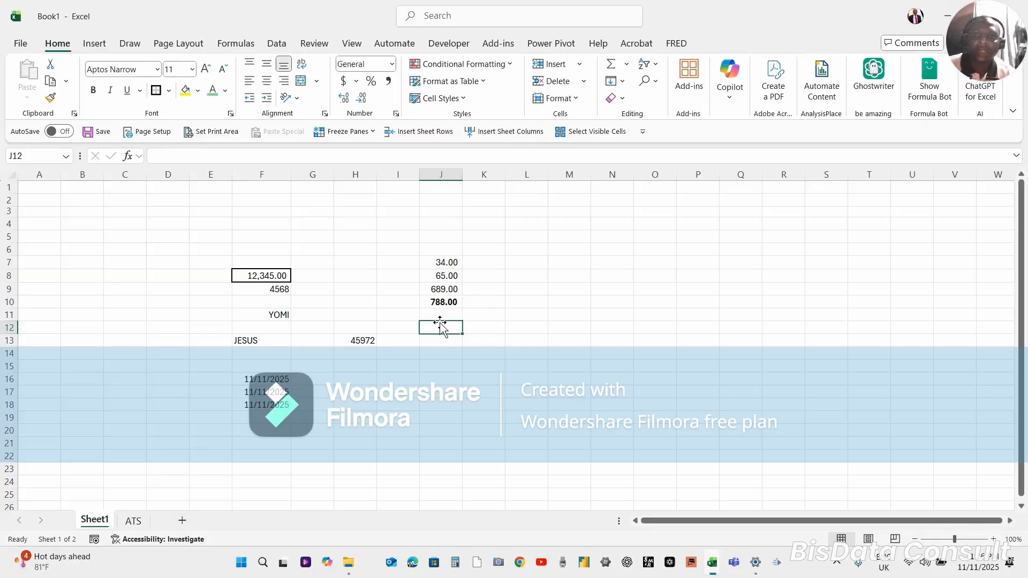
{"action": "left_click", "coordinate": [442, 311]}
{"action": "left_click", "coordinate": [444, 303]}
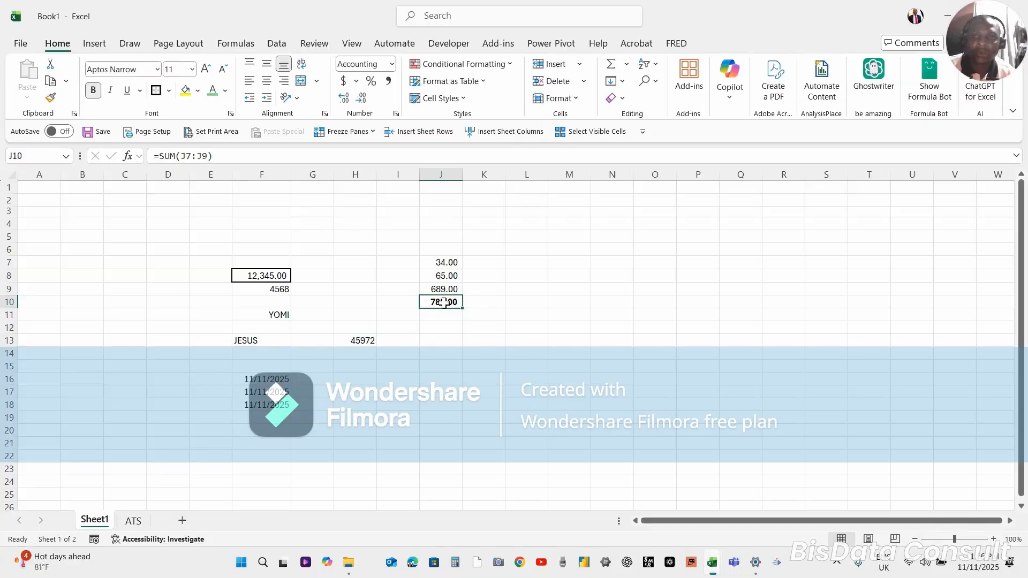
Try an empty SUM formula in cell K5 and cancel the entry
{"action": "left_click", "coordinate": [376, 240]}
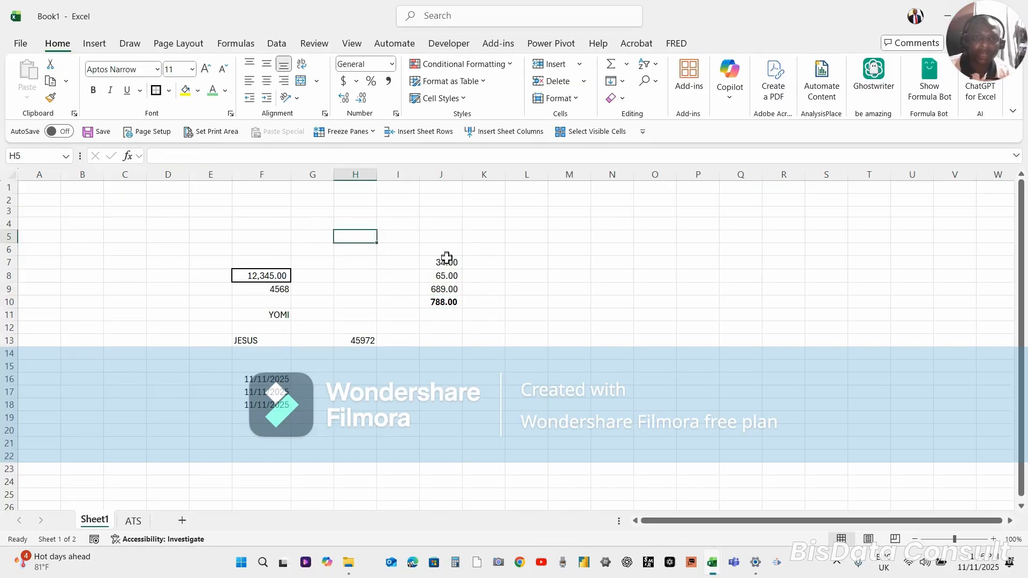
{"action": "left_click", "coordinate": [485, 235]}
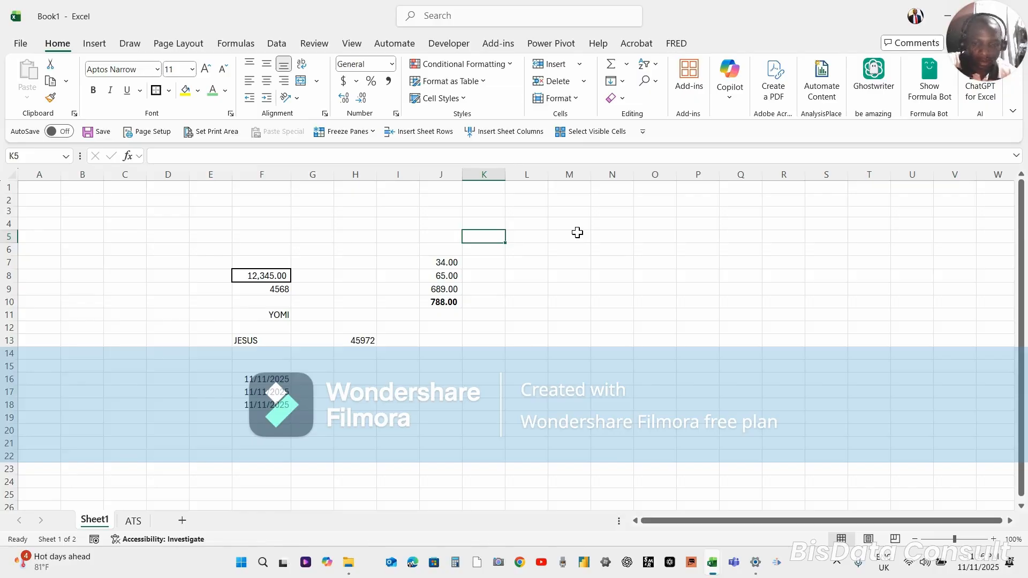
{"action": "type", "text": "=SUM()"}
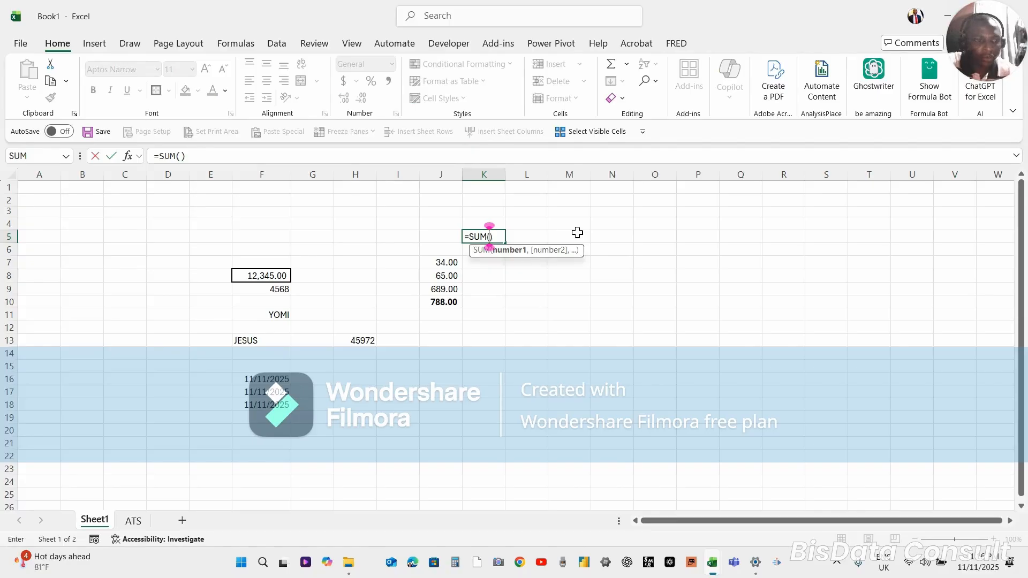
{"action": "key", "text": "Escape"}
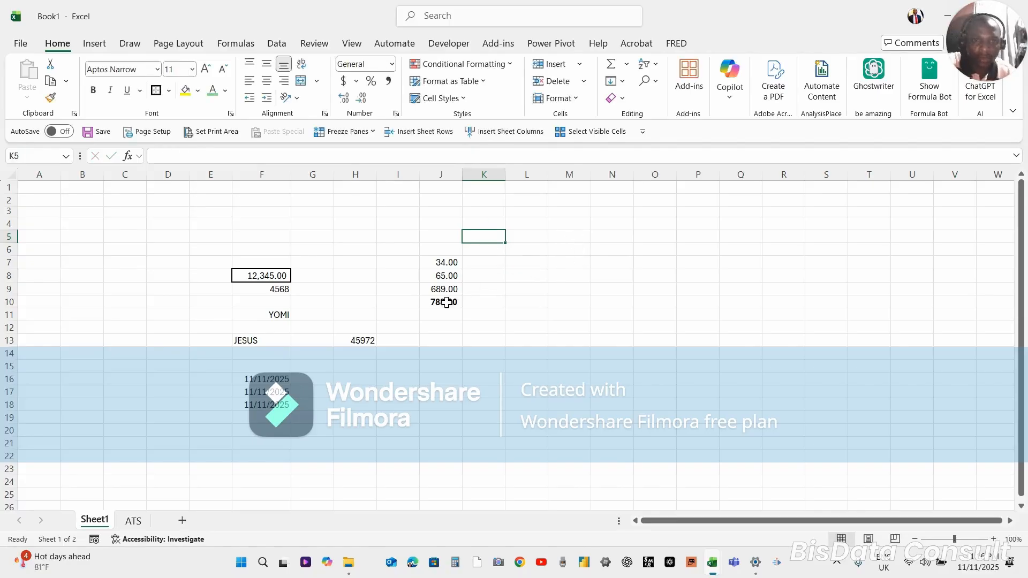
Clear the total in cell J10 and enter it again with AutoSum over J7:J9
{"action": "left_click", "coordinate": [447, 303]}
{"action": "left_click", "coordinate": [447, 302]}
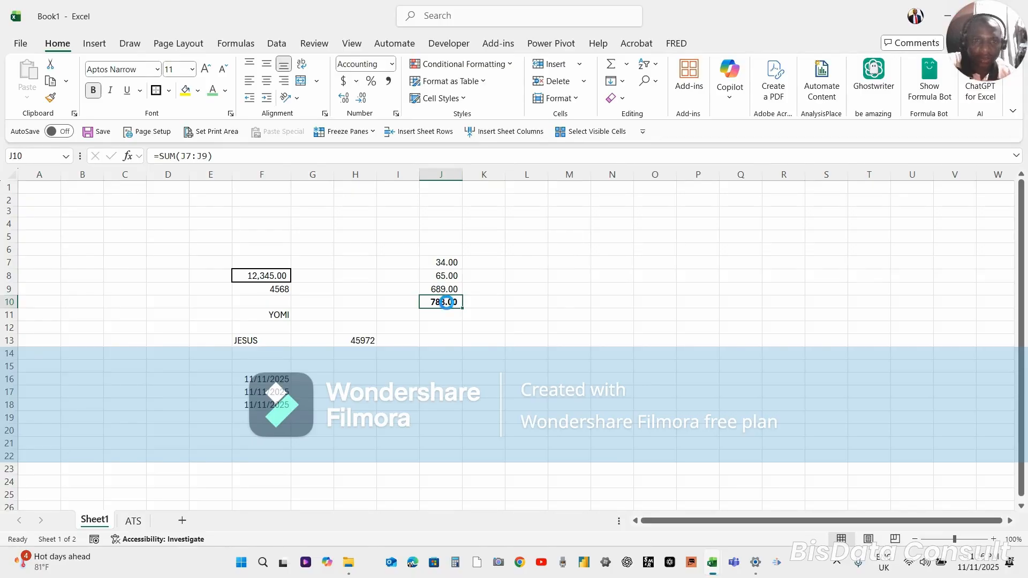
{"action": "key", "text": "Delete"}
{"action": "left_click_drag", "start_coordinate": [445, 337], "coordinate": [440, 303]}
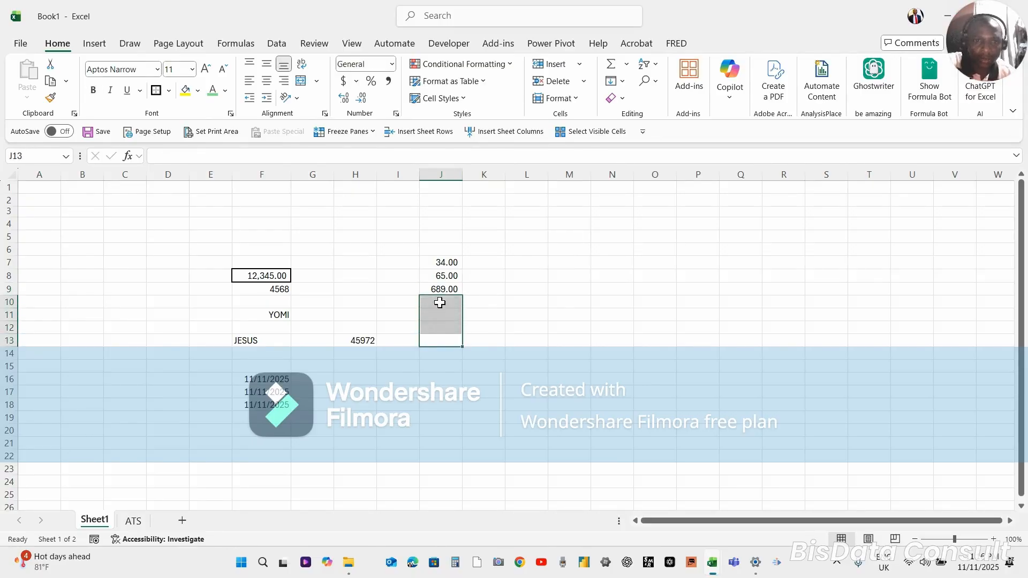
{"action": "left_click", "coordinate": [439, 303]}
{"action": "left_click", "coordinate": [439, 303]}
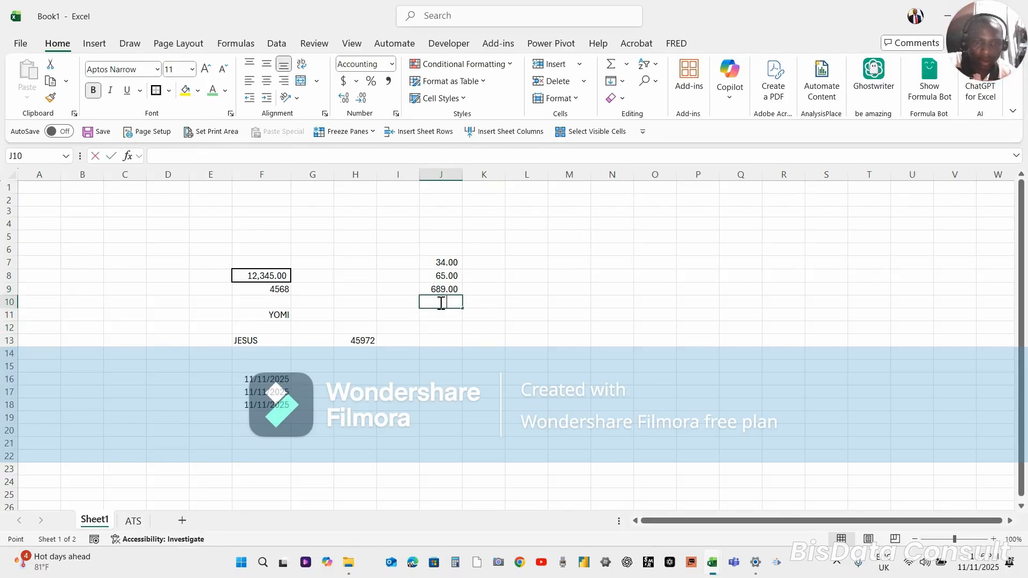
{"action": "key", "text": "alt+equal"}
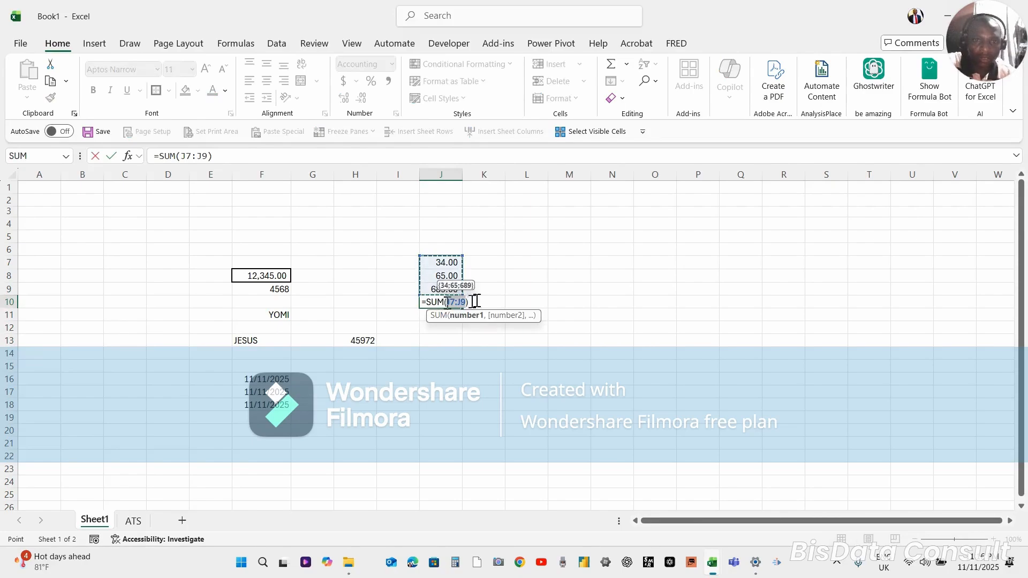
{"action": "left_click", "coordinate": [226, 150]}
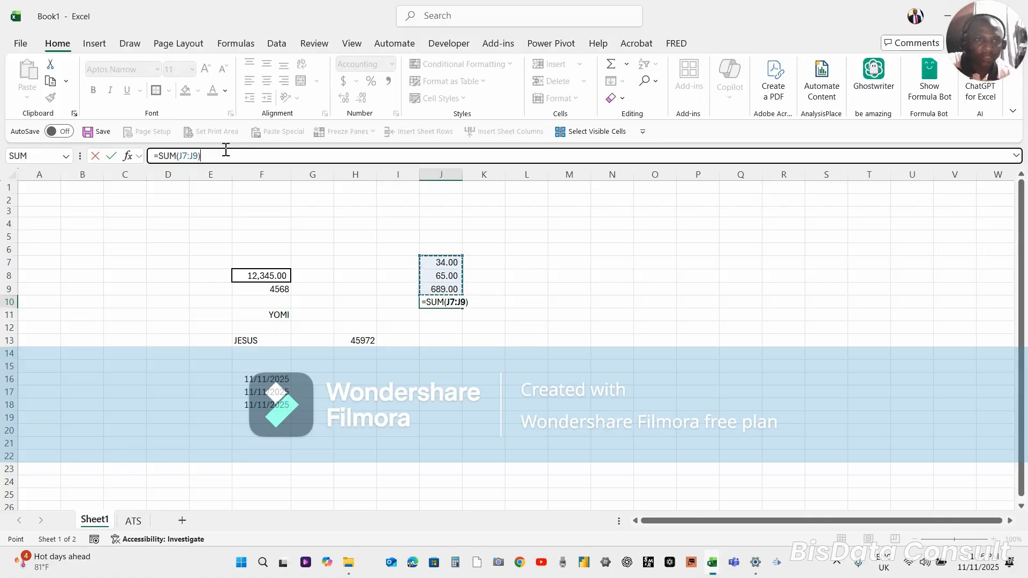
{"action": "key", "text": "Return"}
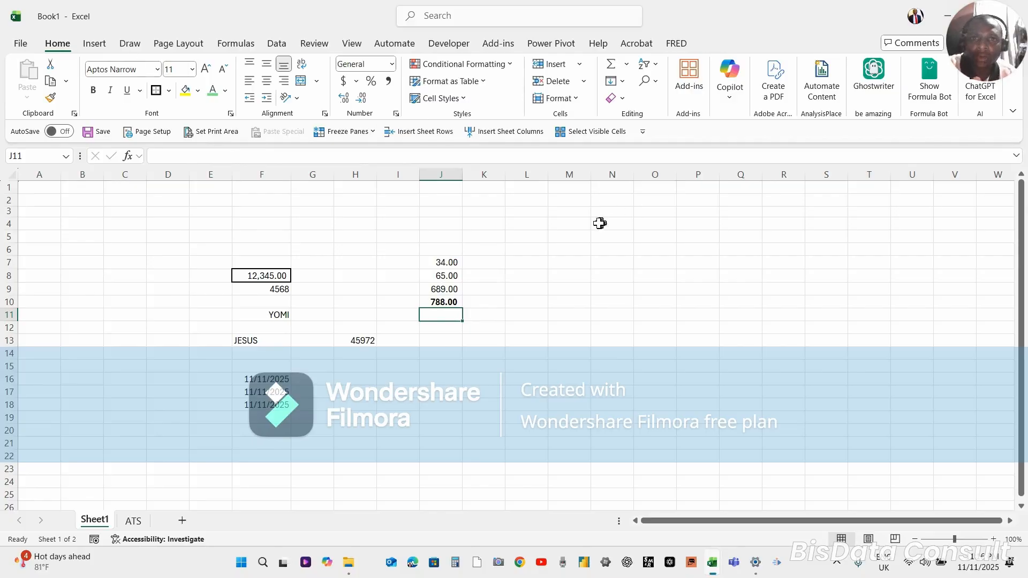
Insert the Count Numbers function in cell J11 over the range J7:J10
{"action": "left_click", "coordinate": [627, 65]}
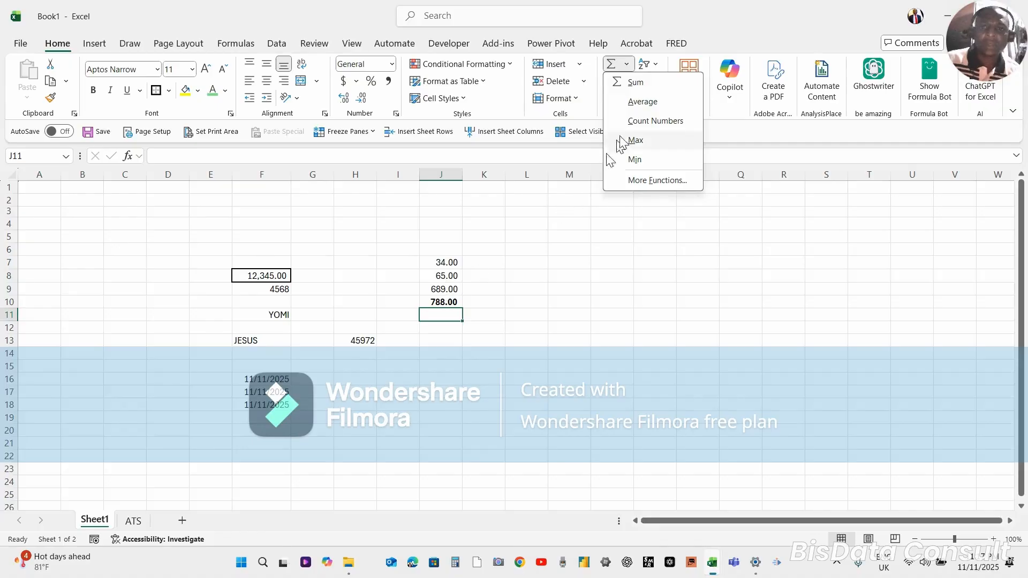
{"action": "left_click", "coordinate": [649, 121]}
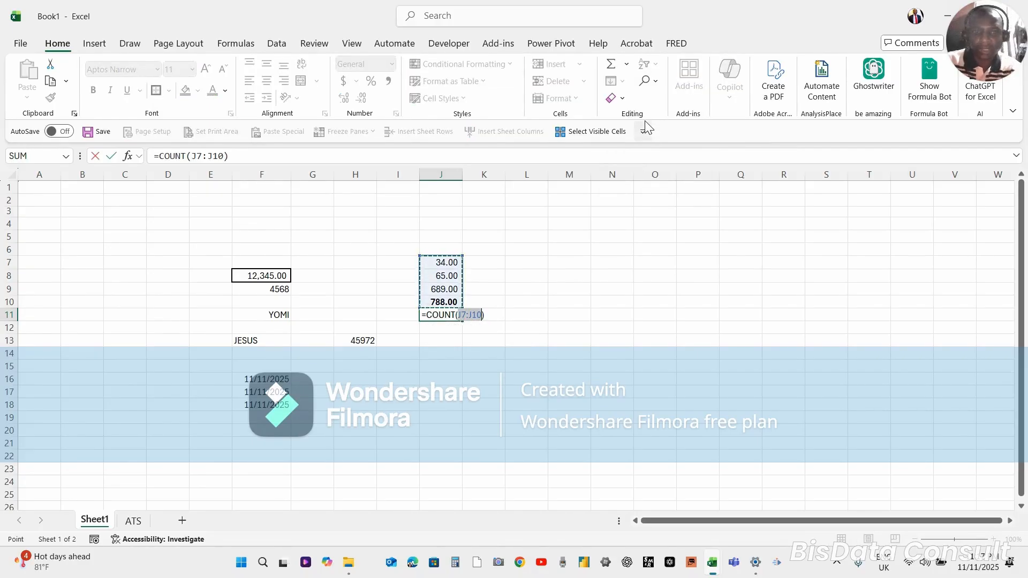
{"action": "key", "text": "Return"}
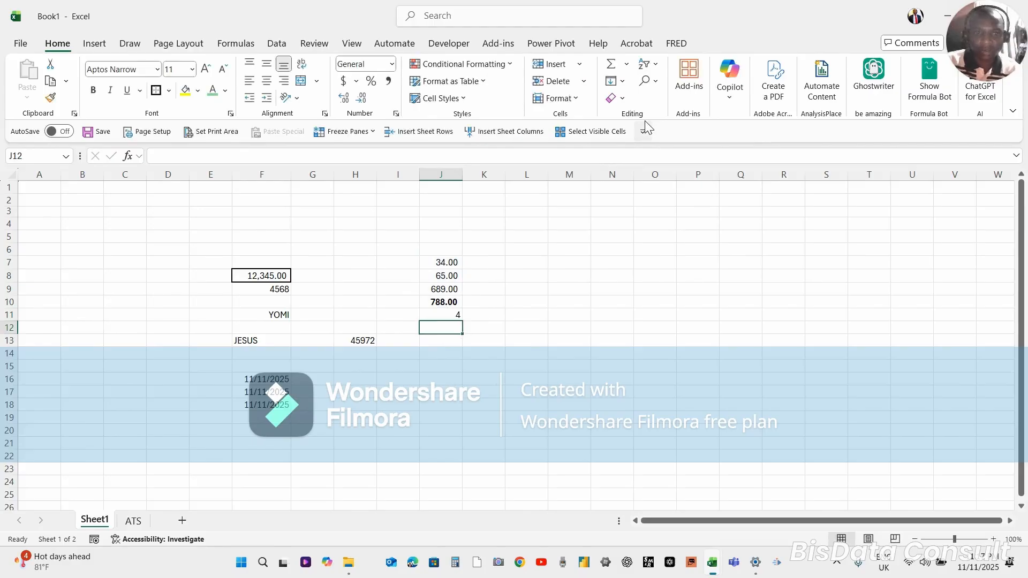
Clear the total from cell J10 and open the list of AutoSum functions
{"action": "left_click", "coordinate": [444, 298]}
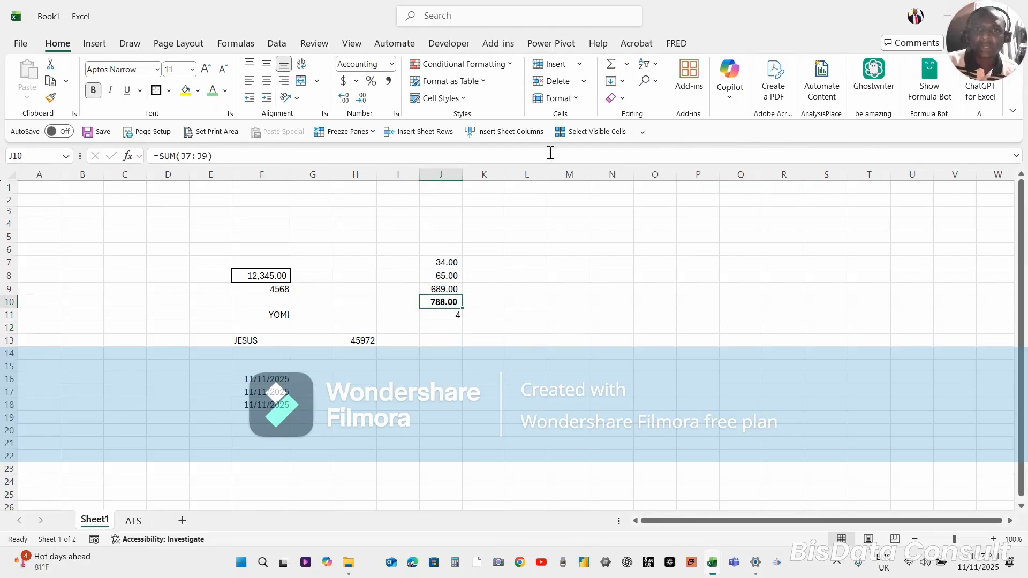
{"action": "key", "text": "Delete"}
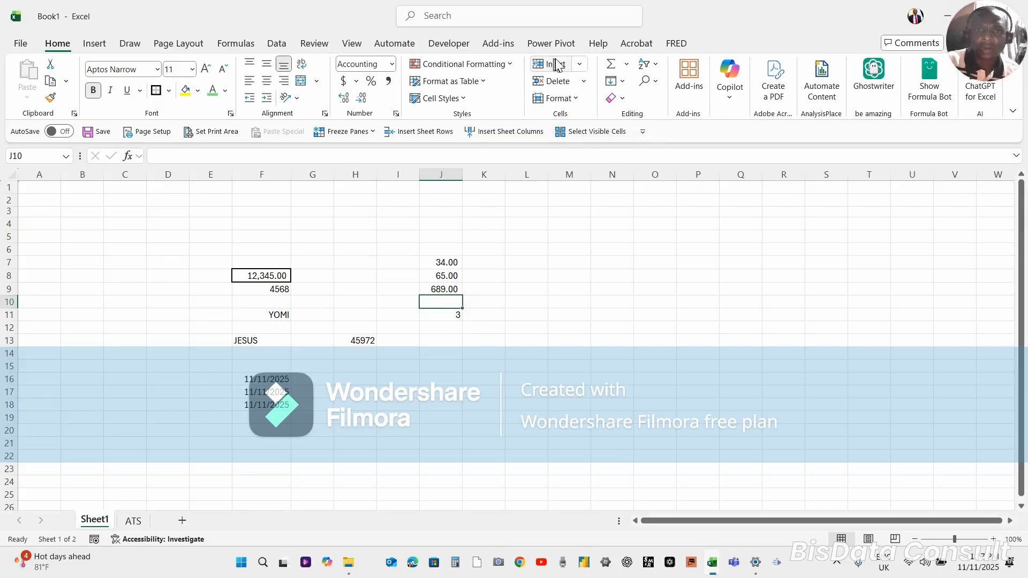
{"action": "left_click", "coordinate": [625, 63]}
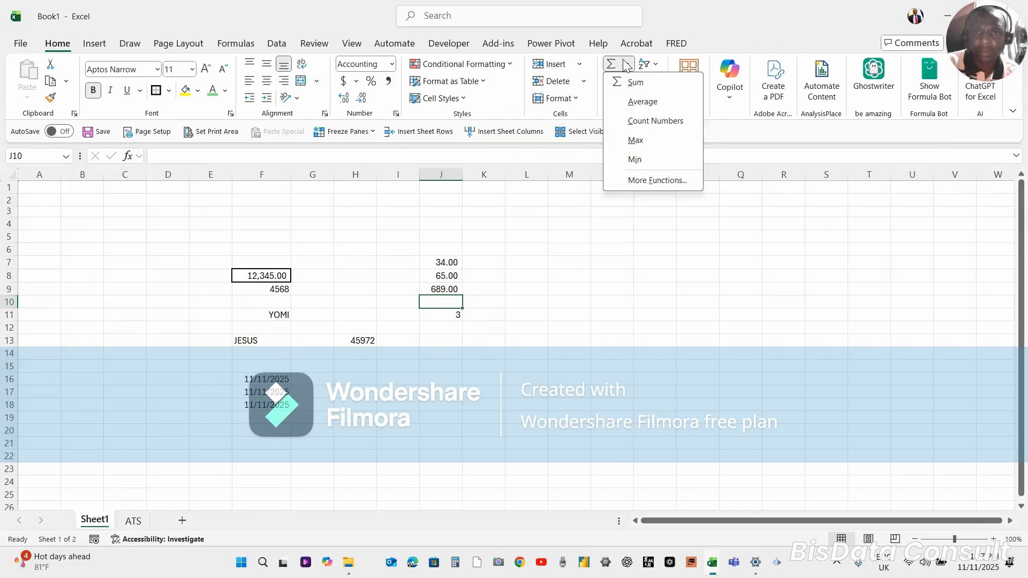
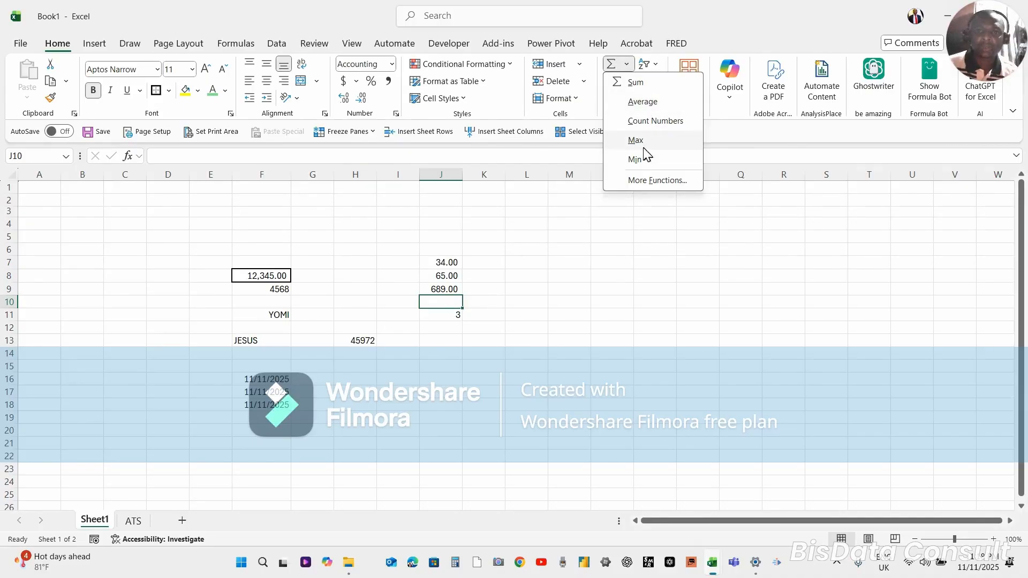
Look at the SUM arguments for cell J10 through the full function list, and close them without inserting the function
{"action": "left_click", "coordinate": [642, 179]}
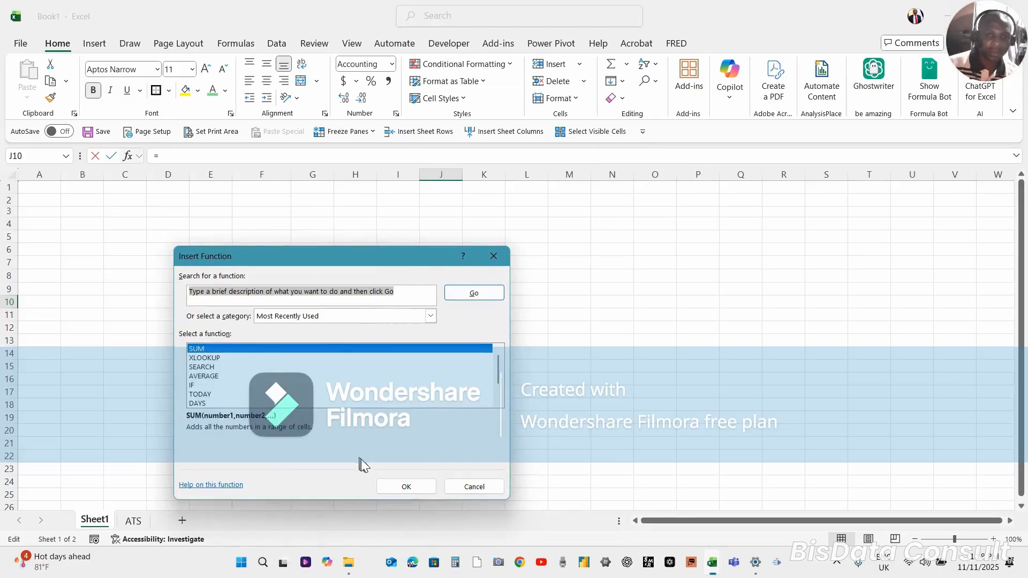
{"action": "left_click", "coordinate": [407, 485]}
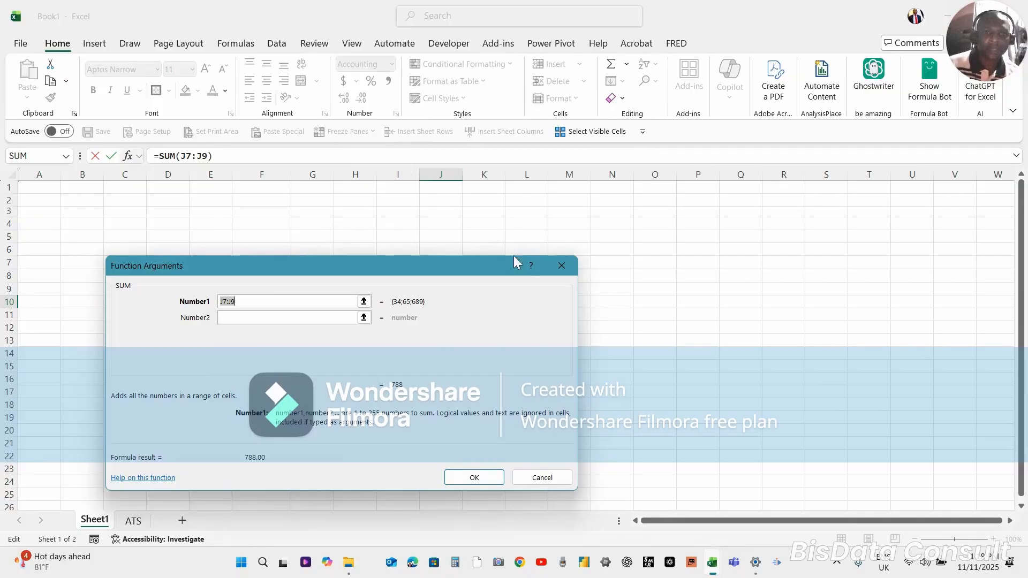
{"action": "left_click", "coordinate": [562, 266]}
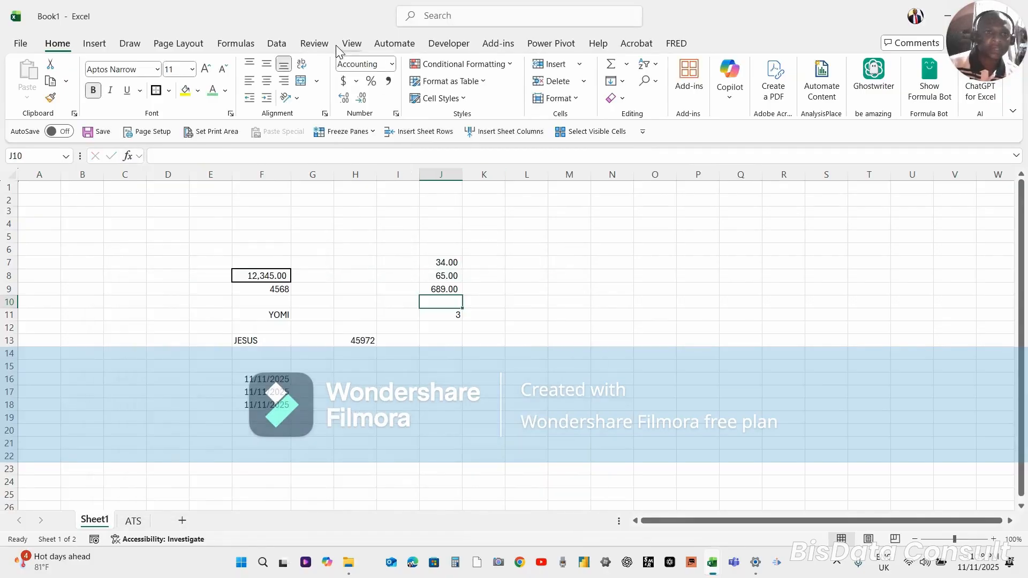
Examine the AutoSum functions offered in the formula library and close the list
{"action": "left_click", "coordinate": [237, 48]}
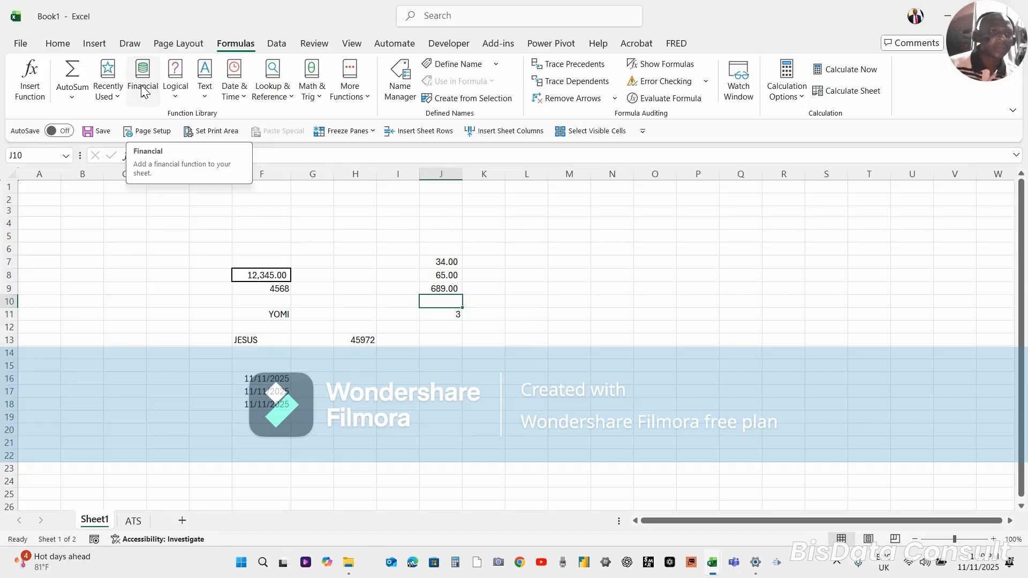
{"action": "left_click", "coordinate": [73, 98]}
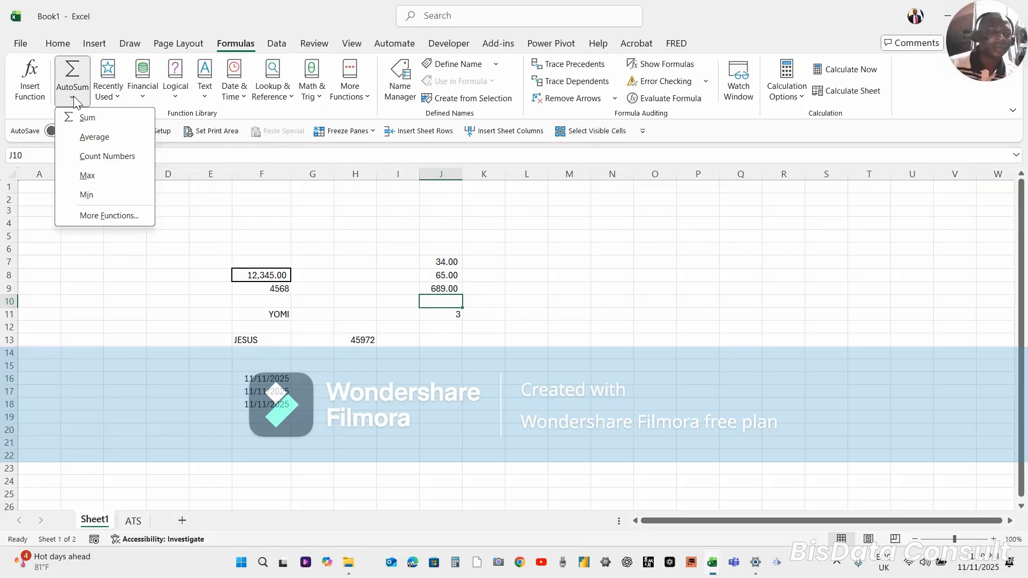
{"action": "left_click", "coordinate": [241, 211]}
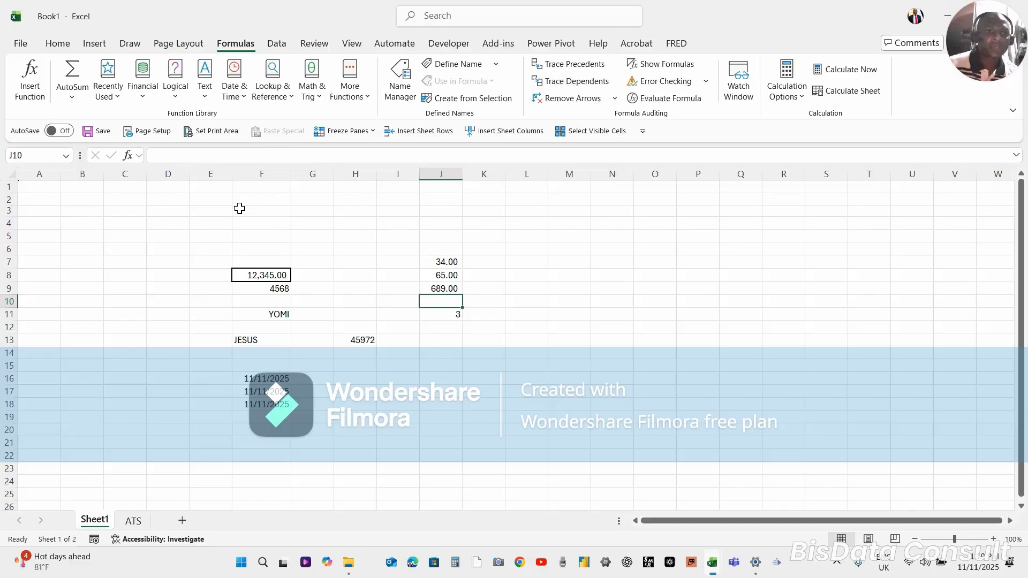
Look at the SUM arguments for cell J10 through the formula bar's Insert Function command, and cancel
{"action": "left_click", "coordinate": [128, 156]}
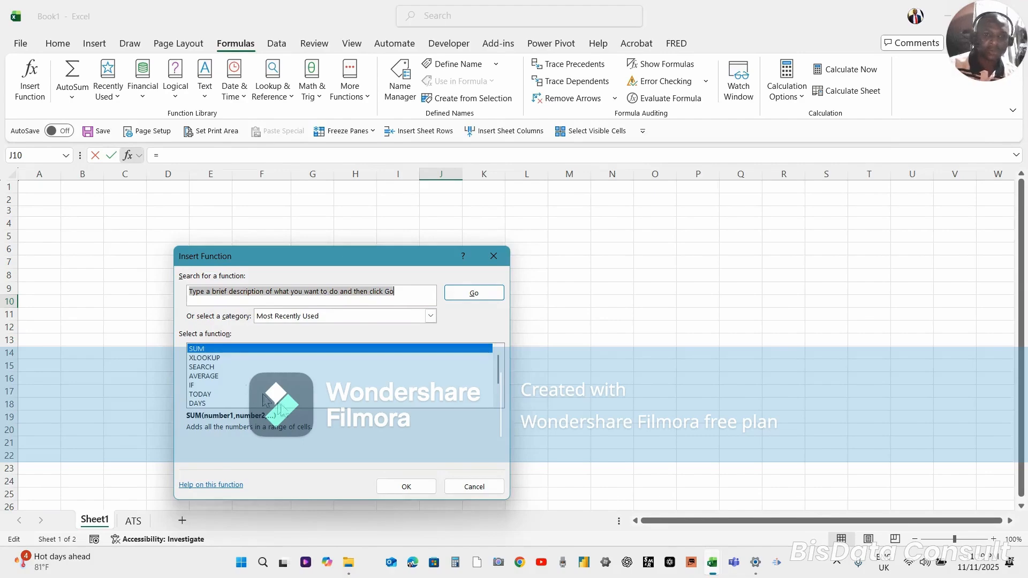
{"action": "left_click", "coordinate": [407, 487]}
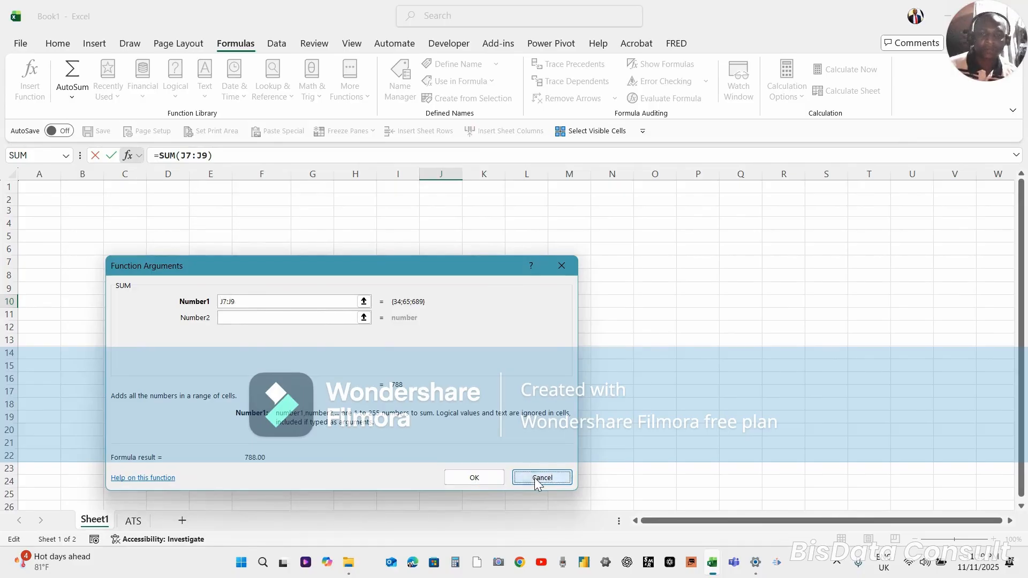
{"action": "left_click", "coordinate": [534, 477]}
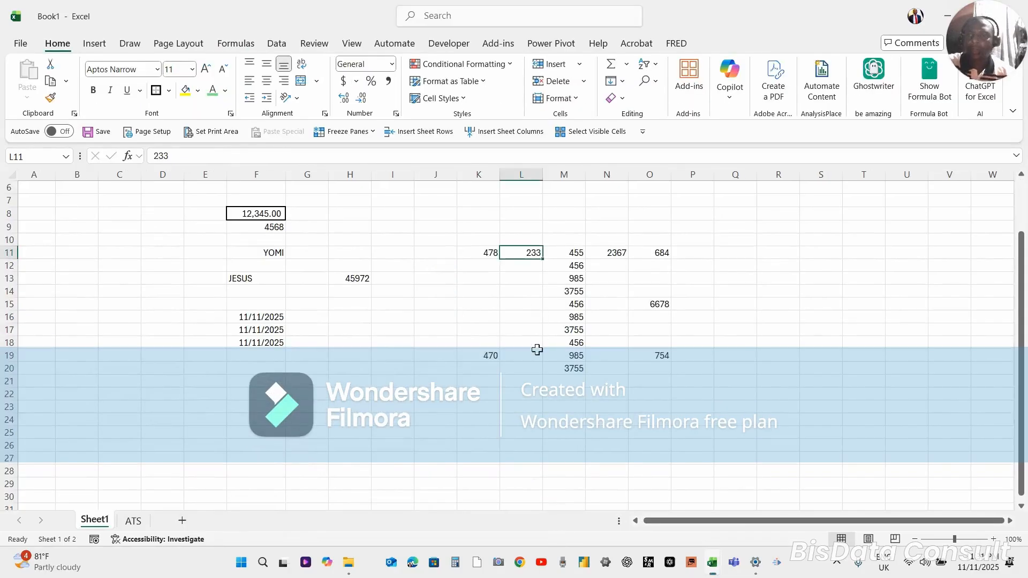
Select cell L17 and a cell in column K, and move the active cell up and down column K, ending at K14
{"action": "left_click", "coordinate": [532, 329]}
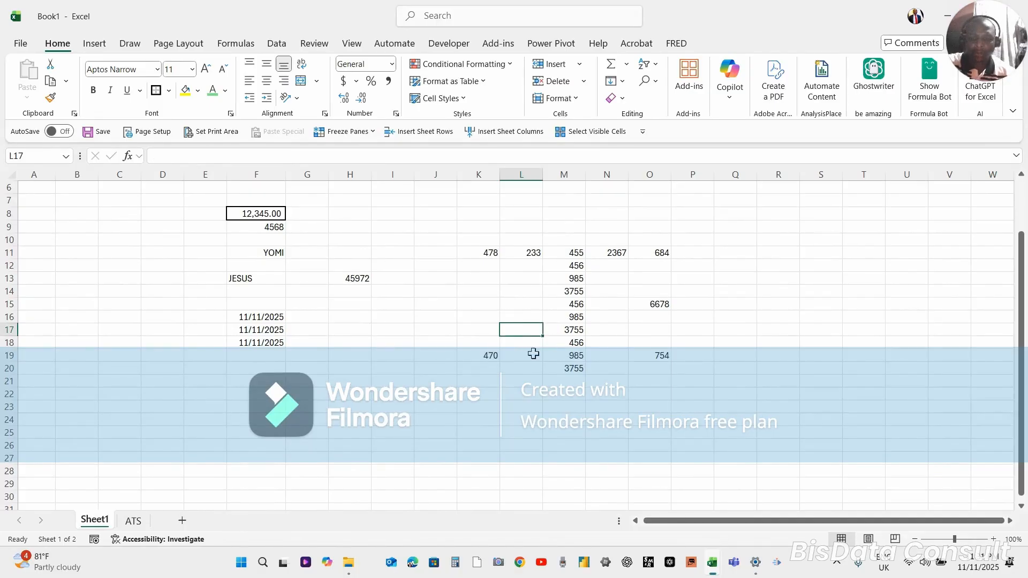
{"action": "left_click", "coordinate": [494, 367]}
{"action": "key", "text": "Down"}
{"action": "key", "text": "Down"}
{"action": "key", "text": "Down"}
{"action": "key", "text": "Up"}
{"action": "key", "text": "Up"}
{"action": "key", "text": "Up"}
{"action": "key", "text": "Up"}
{"action": "key", "text": "Up"}
{"action": "key", "text": "Up"}
{"action": "key", "text": "Up"}
{"action": "key", "text": "Up"}
{"action": "key", "text": "Up"}
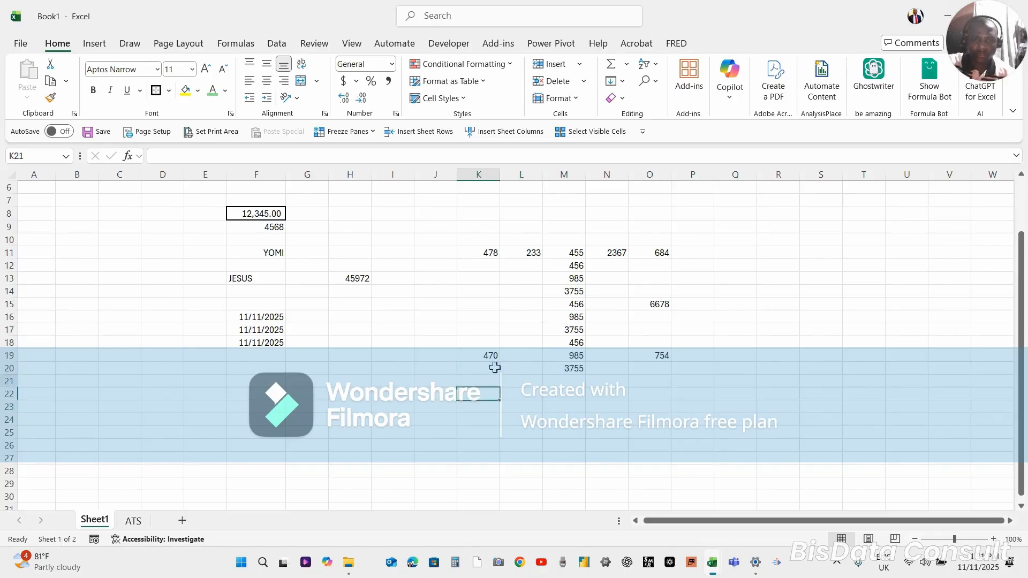
{"action": "key", "text": "Up"}
{"action": "key", "text": "Up"}
{"action": "key", "text": "Up"}
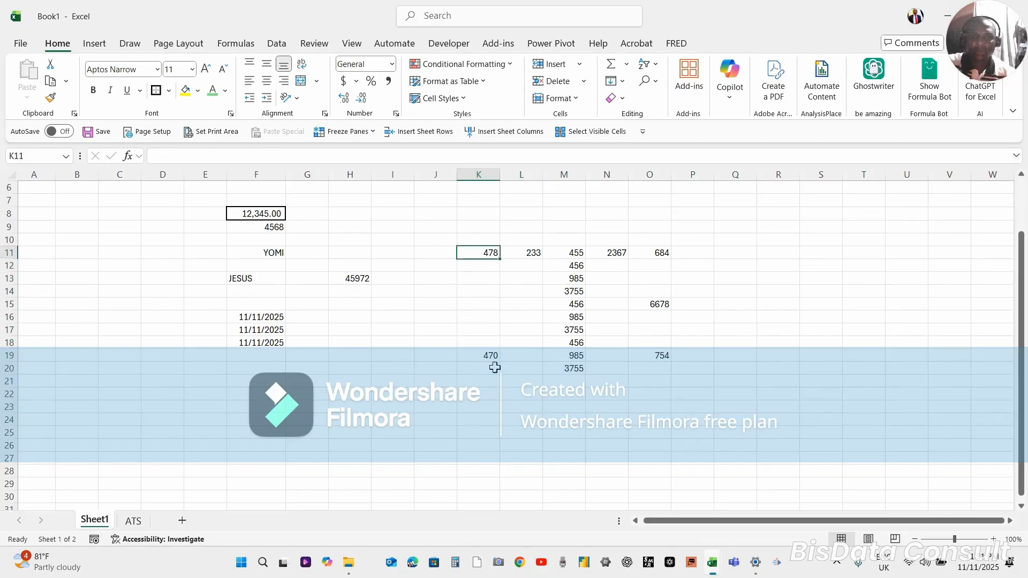
{"action": "key", "text": "Up"}
{"action": "key", "text": "Down"}
{"action": "key", "text": "Down"}
{"action": "key", "text": "Down"}
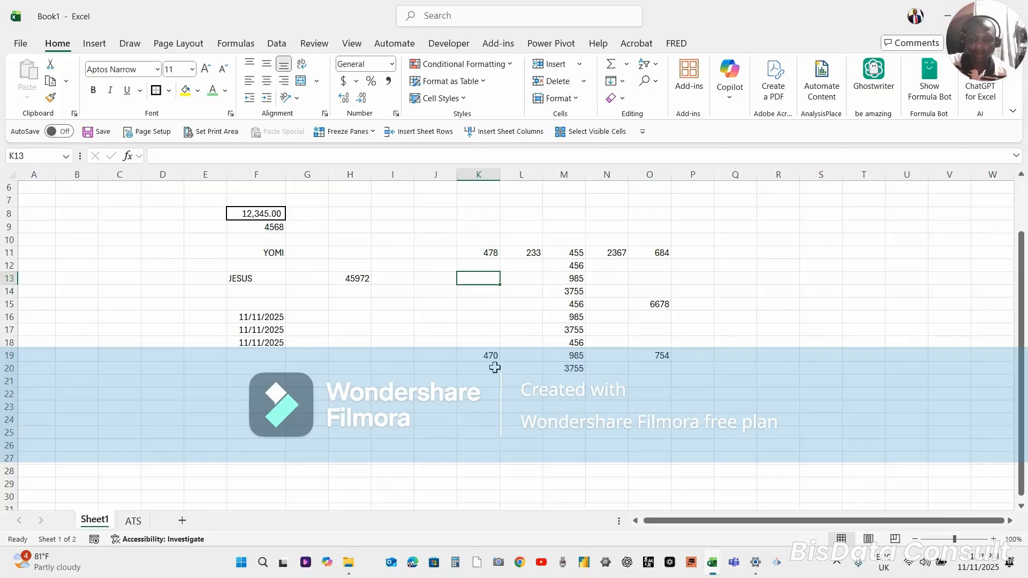
{"action": "key", "text": "Up"}
{"action": "key", "text": "Up"}
{"action": "key", "text": "Up"}
{"action": "key", "text": "Down"}
{"action": "key", "text": "Down"}
{"action": "key", "text": "Down"}
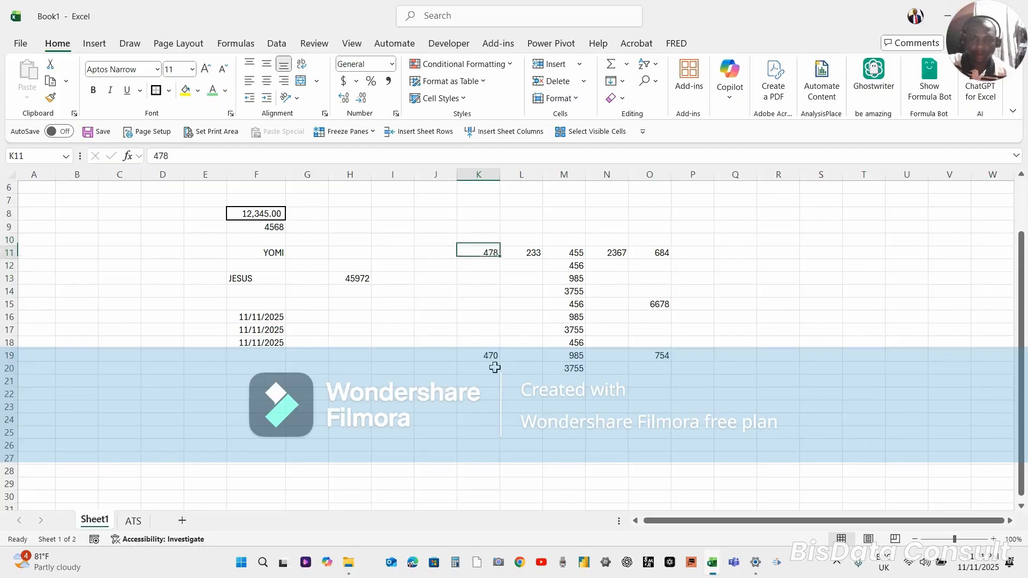
{"action": "key", "text": "Down"}
Move the active cell along row 14, first to column H and back across to column P
{"action": "key", "text": "Left"}
{"action": "key", "text": "Left"}
{"action": "key", "text": "Left"}
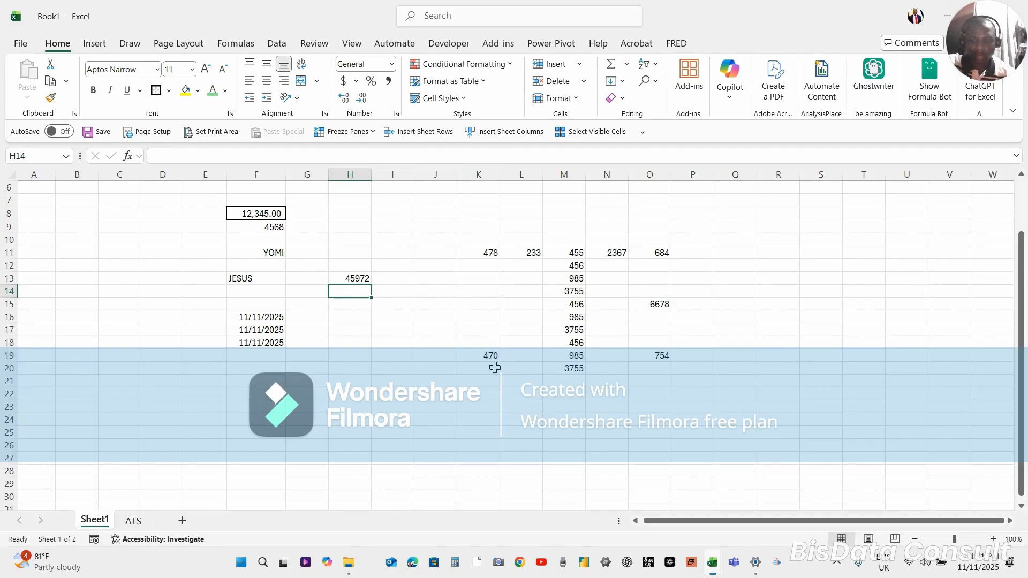
{"action": "key", "text": "Right"}
{"action": "key", "text": "Right"}
{"action": "key", "text": "Right"}
{"action": "key", "text": "Right"}
{"action": "key", "text": "Right"}
{"action": "key", "text": "Right"}
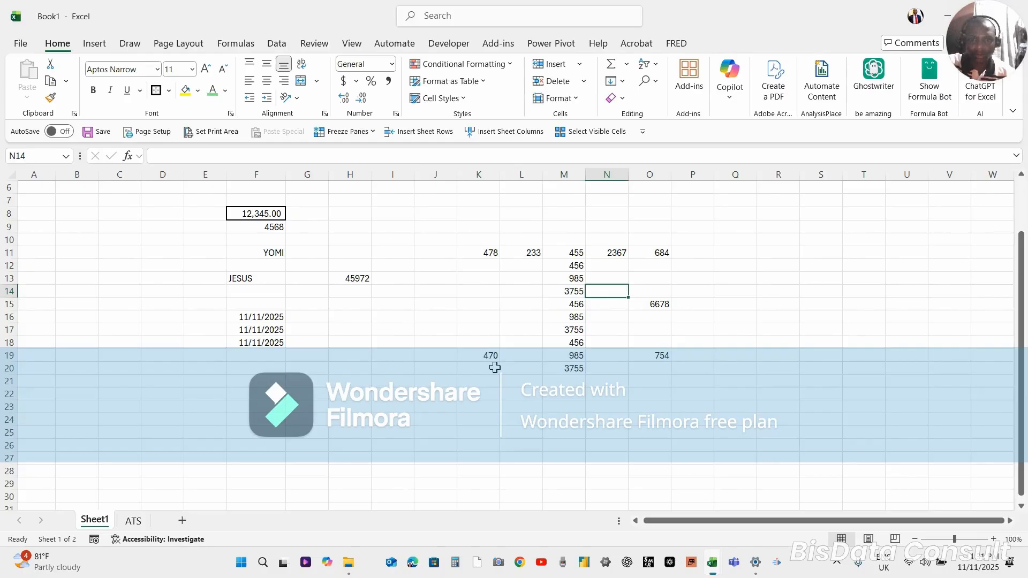
{"action": "key", "text": "Right"}
{"action": "key", "text": "Right"}
Move the active cell up and down column P, reaching P1 and ending at P10
{"action": "key", "text": "Down"}
{"action": "key", "text": "Down"}
{"action": "key", "text": "Down"}
{"action": "key", "text": "Down"}
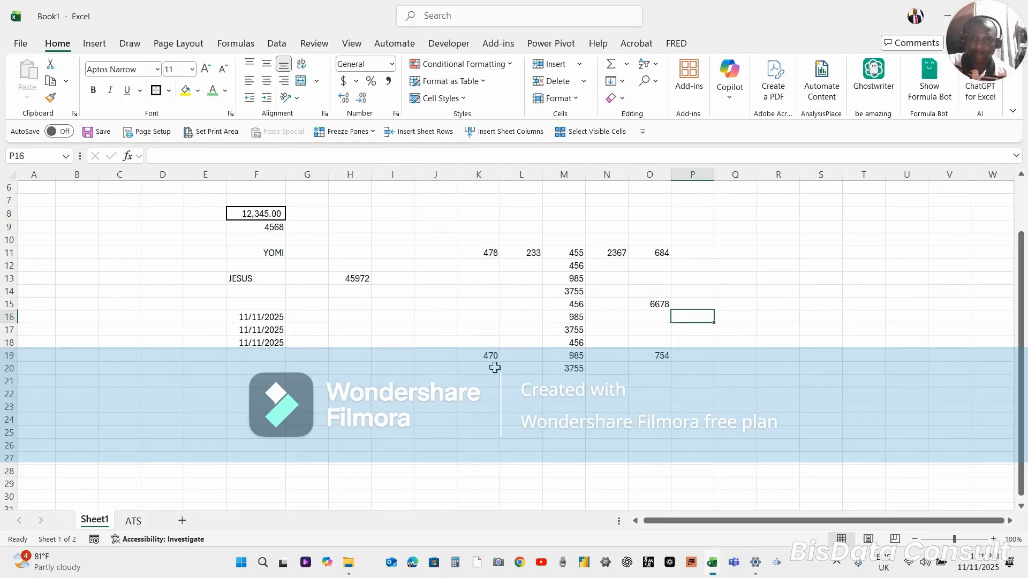
{"action": "key", "text": "Down"}
{"action": "key", "text": "Up"}
{"action": "key", "text": "Up"}
{"action": "key", "text": "Up"}
{"action": "key", "text": "Up"}
{"action": "key", "text": "Up"}
{"action": "key", "text": "Up"}
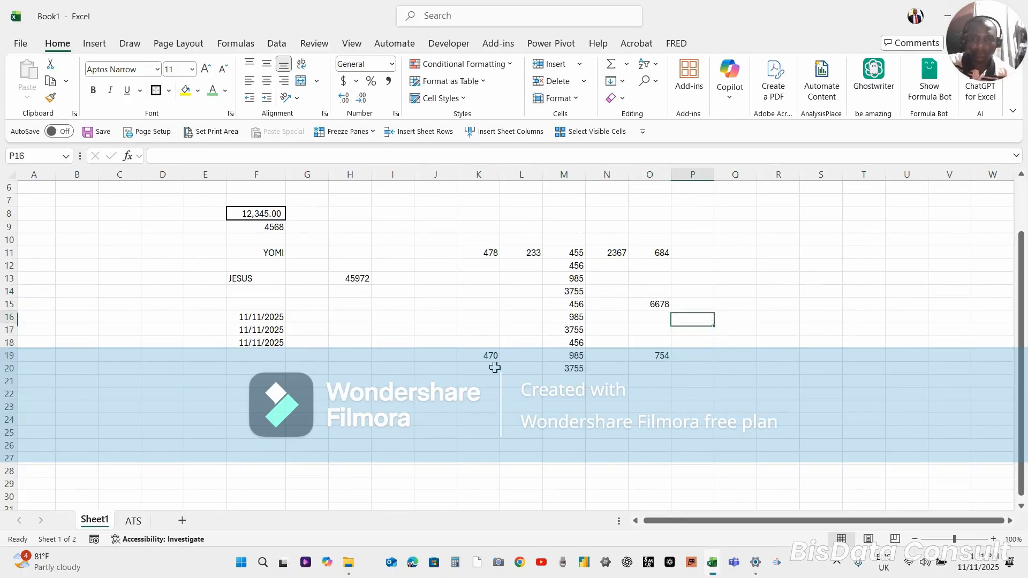
{"action": "key", "text": "Up"}
{"action": "key", "text": "Up"}
{"action": "key", "text": "Up"}
{"action": "key", "text": "Up"}
{"action": "key", "text": "Up"}
{"action": "key", "text": "Up"}
{"action": "key", "text": "Up"}
{"action": "key", "text": "Up"}
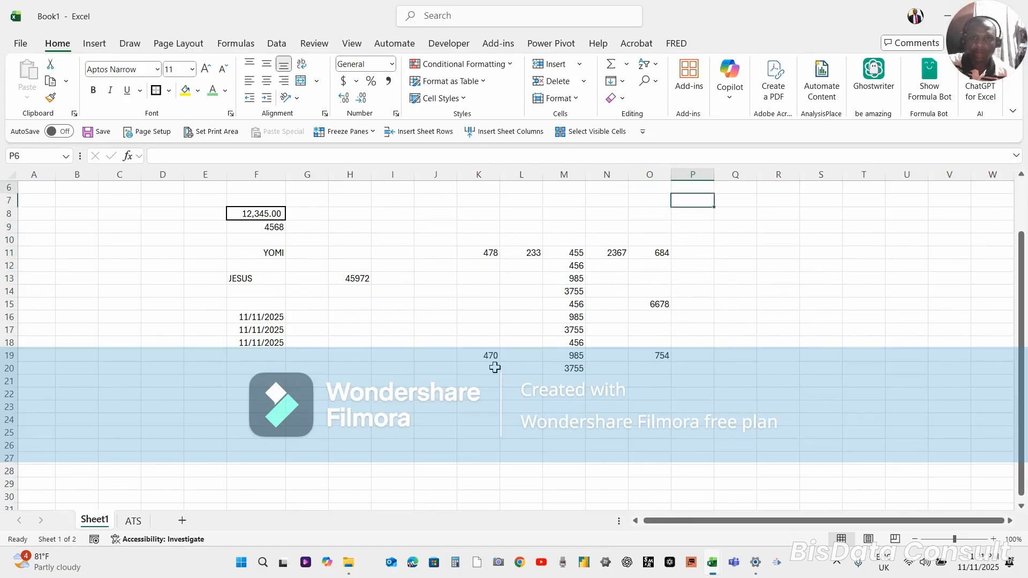
{"action": "key", "text": "Up"}
{"action": "key", "text": "Up"}
{"action": "key", "text": "Up"}
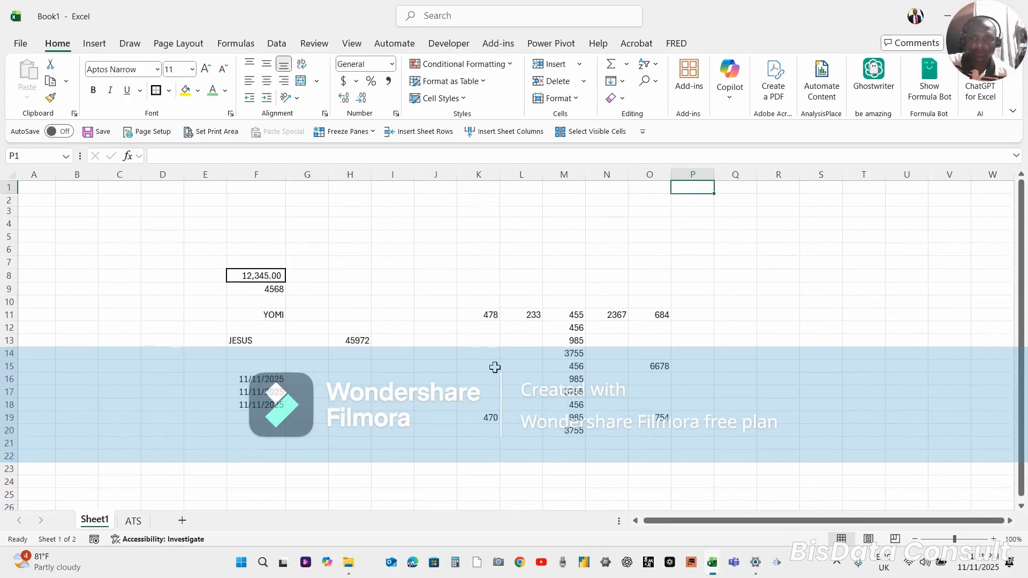
{"action": "key", "text": "Down"}
{"action": "key", "text": "Down"}
{"action": "key", "text": "Down"}
{"action": "key", "text": "Down"}
{"action": "key", "text": "Down"}
{"action": "key", "text": "Down"}
{"action": "key", "text": "Down"}
{"action": "key", "text": "Down"}
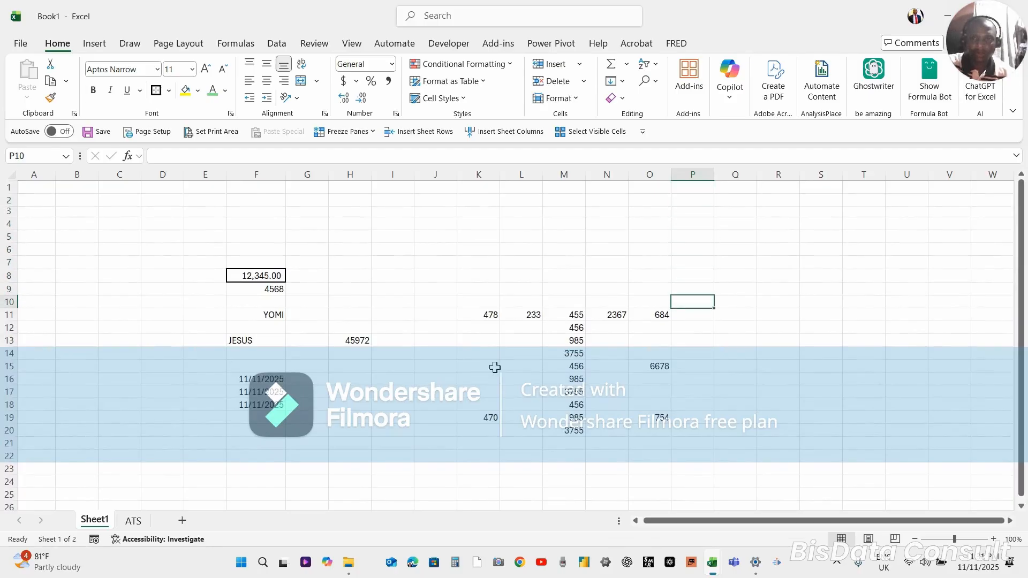
Move the active cell along row 10 to column T and back to column I
{"action": "key", "text": "Right"}
{"action": "key", "text": "Right"}
{"action": "key", "text": "Right"}
{"action": "key", "text": "Right"}
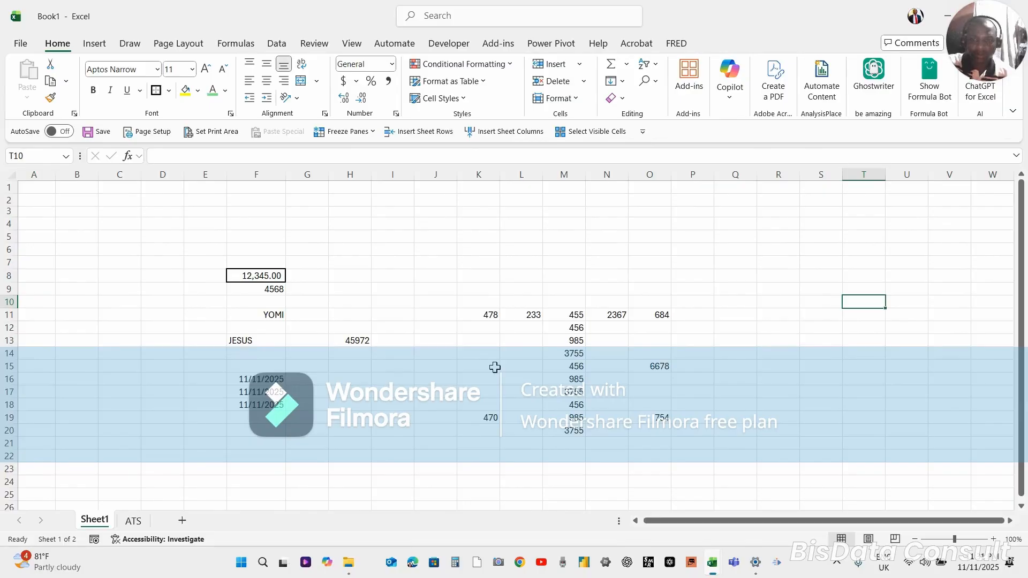
{"action": "key", "text": "Left"}
{"action": "key", "text": "Left"}
{"action": "key", "text": "Left"}
{"action": "key", "text": "Left"}
{"action": "key", "text": "Left"}
{"action": "key", "text": "Left"}
{"action": "key", "text": "Left"}
{"action": "key", "text": "Left"}
{"action": "key", "text": "Left"}
{"action": "key", "text": "Left"}
{"action": "key", "text": "Left"}
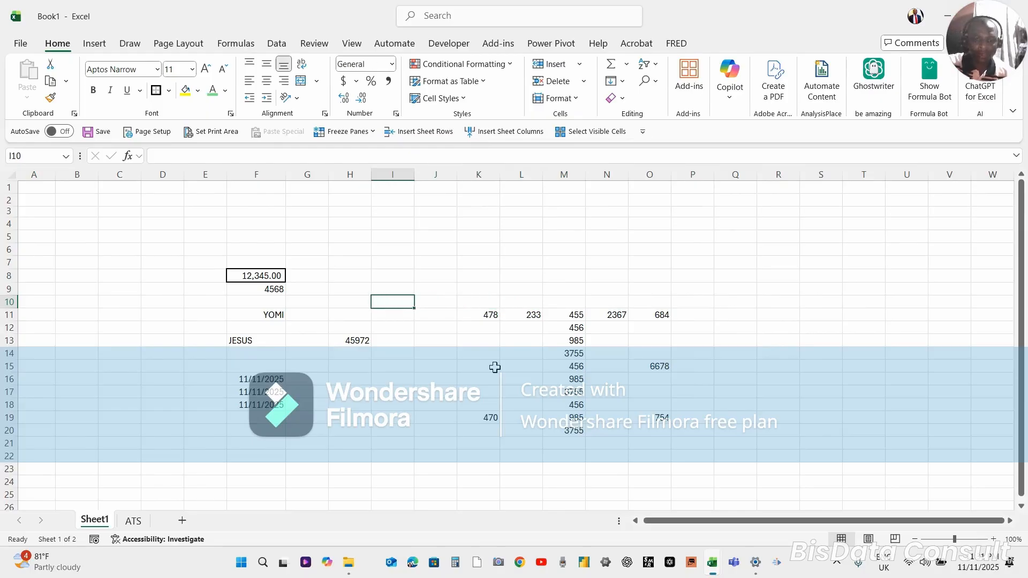
Enter 567 in cell I8 and select that cell again
{"action": "key", "text": "Up"}
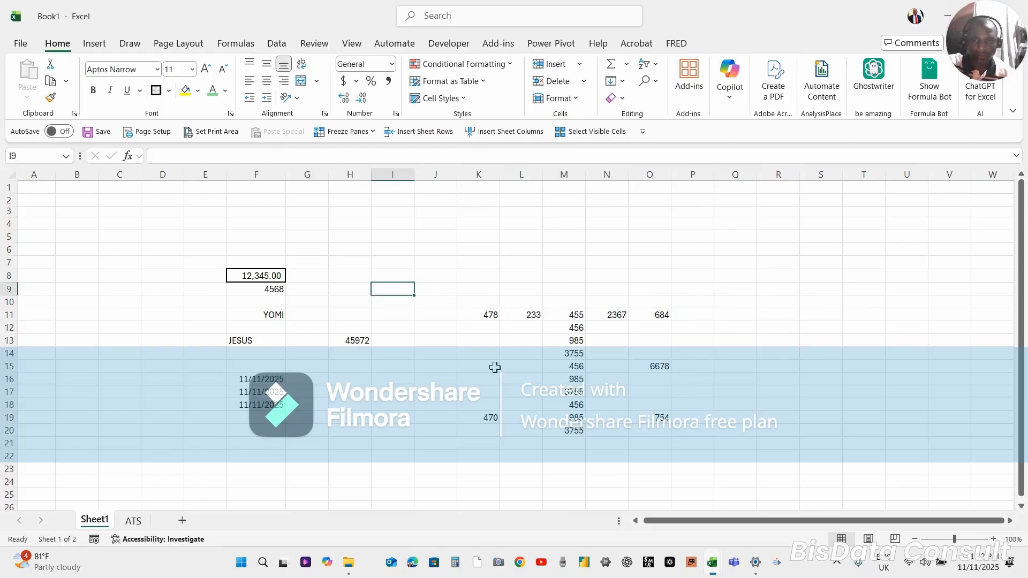
{"action": "key", "text": "Up"}
{"action": "type", "text": "567"}
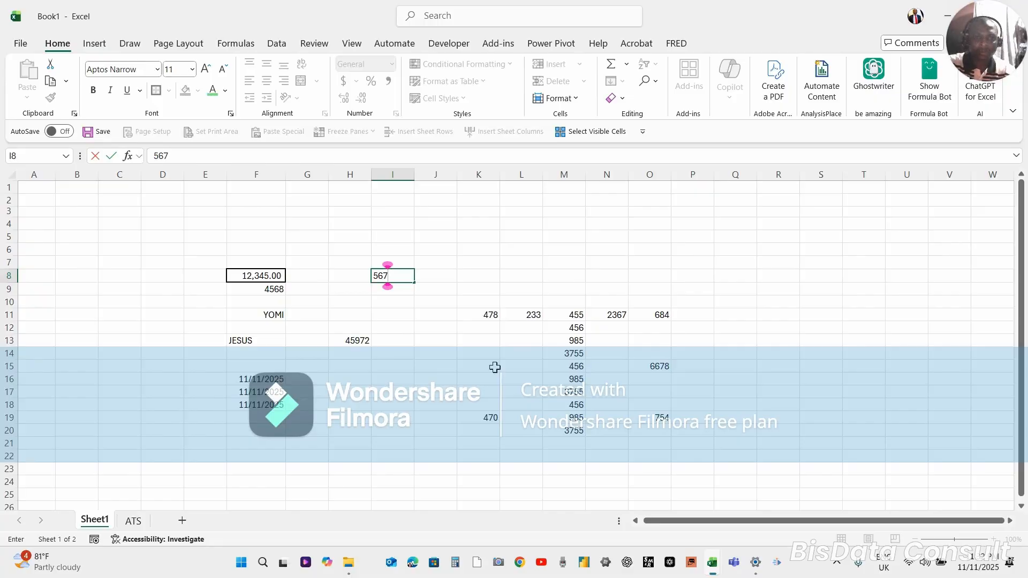
{"action": "key", "text": "Return"}
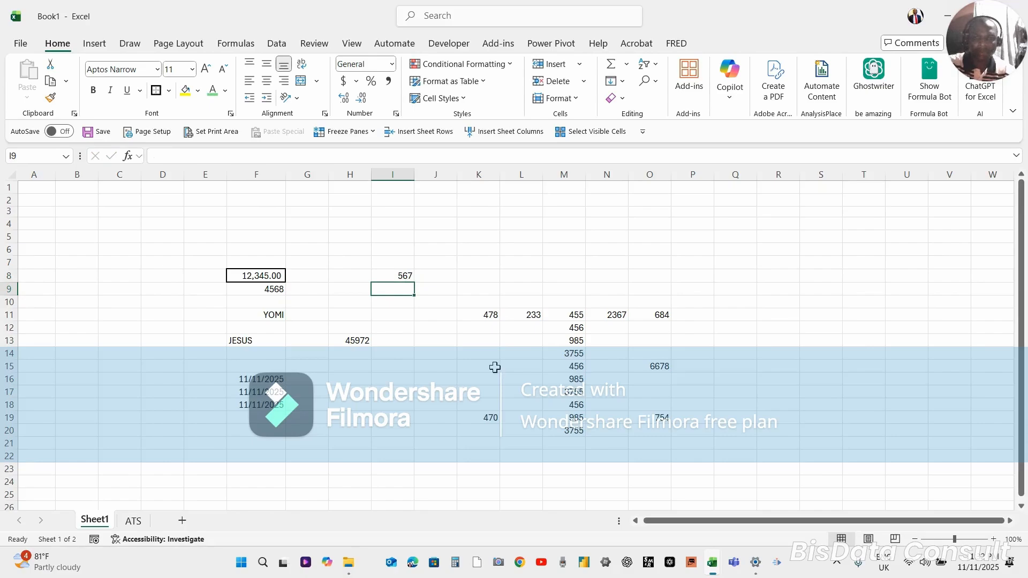
{"action": "key", "text": "Up"}
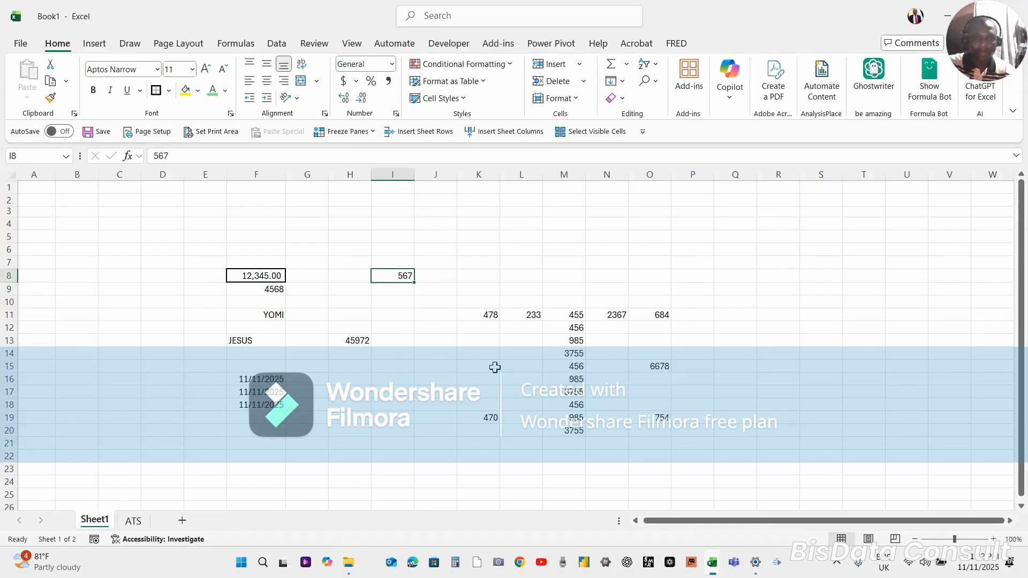
Enter ERRT in cell I6, closing the FocuSee recorder window that interrupts the entry
{"action": "left_click", "coordinate": [393, 247]}
{"action": "type", "text": "ERR"}
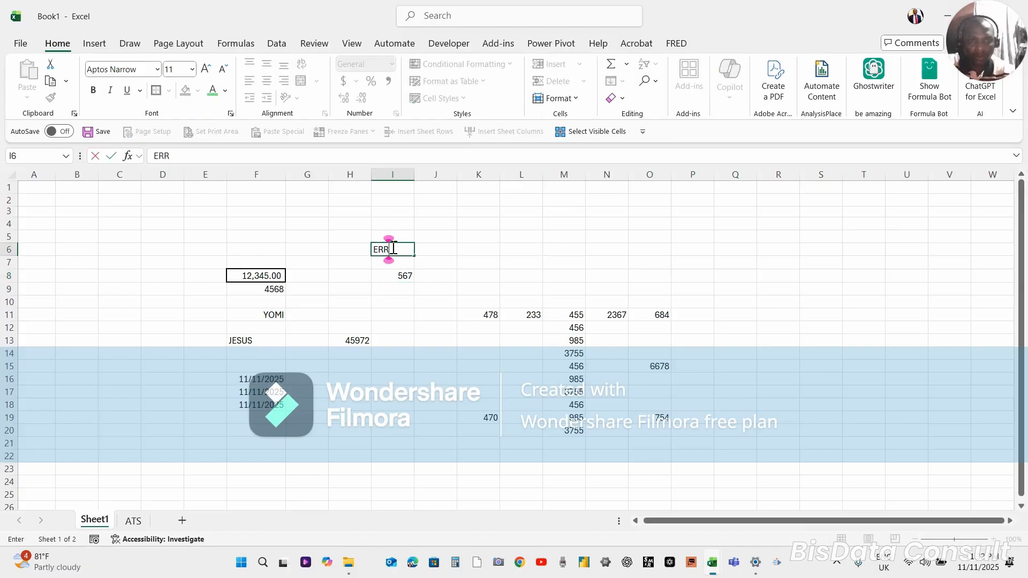
{"action": "type", "text": "T"}
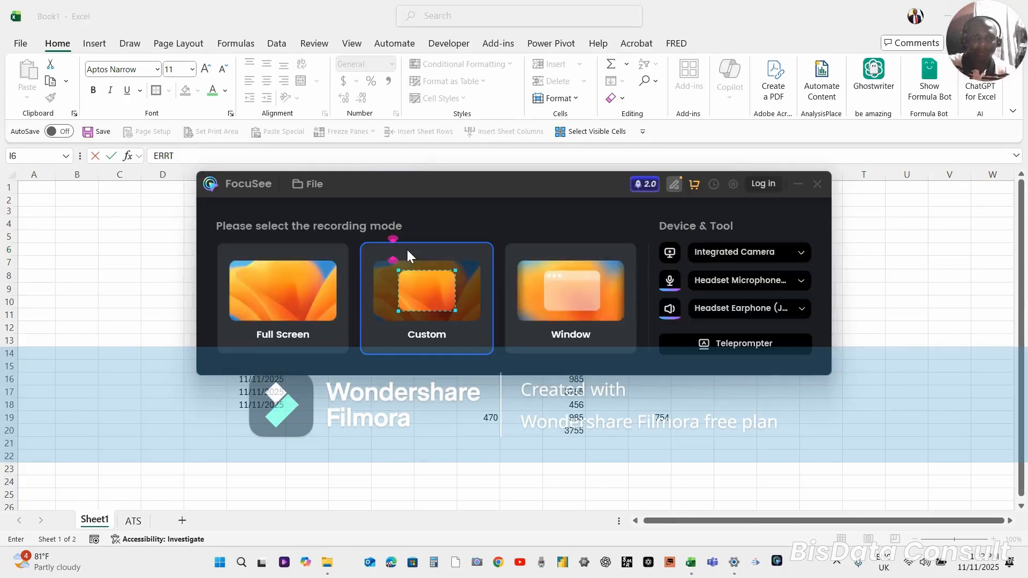
{"action": "left_click", "coordinate": [818, 183]}
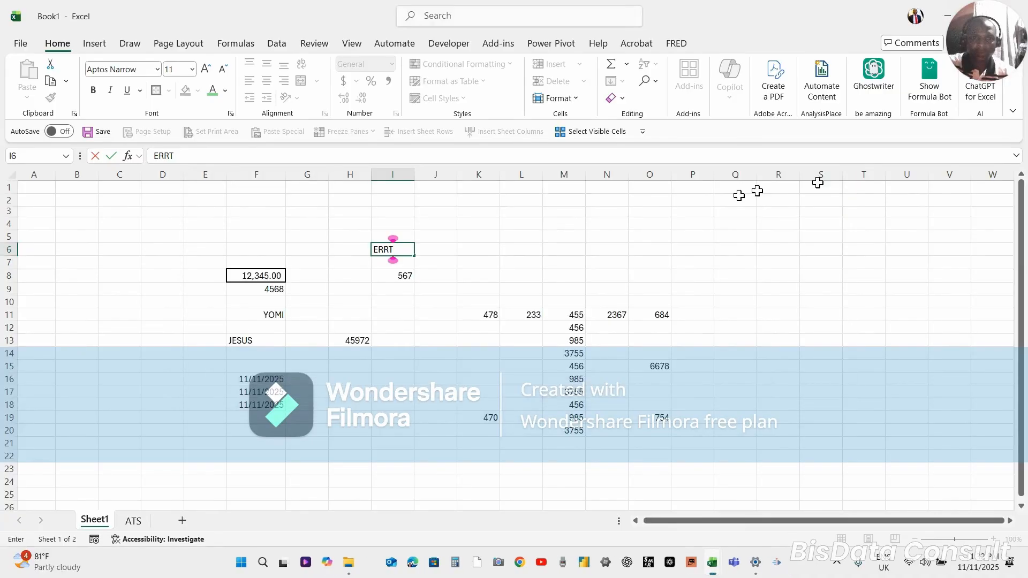
{"action": "left_click", "coordinate": [635, 249]}
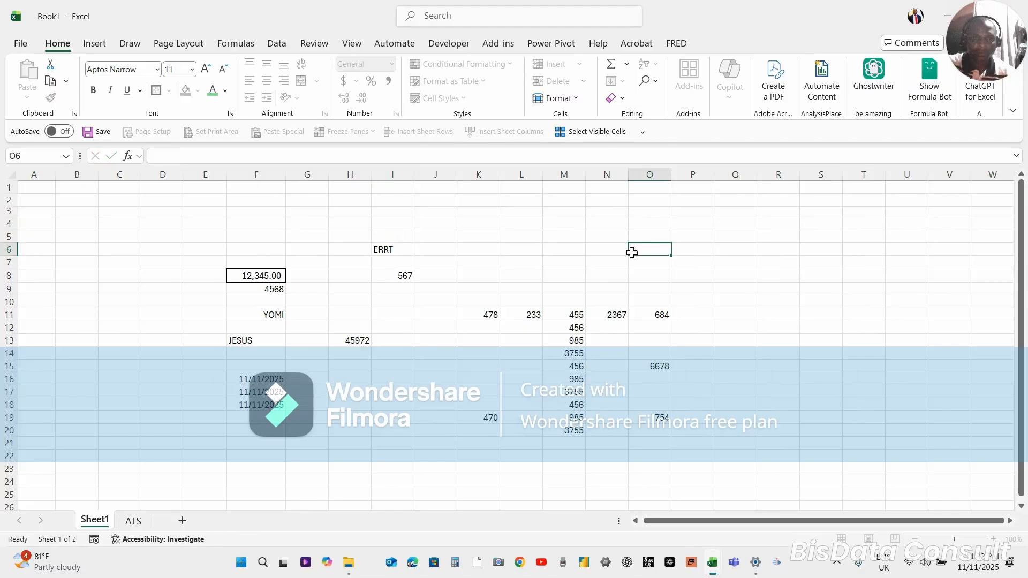
Enter WERR in cell I6, closing the FocuSee recorder window that interrupts the entry, and finish on cell I7
{"action": "left_click", "coordinate": [394, 253]}
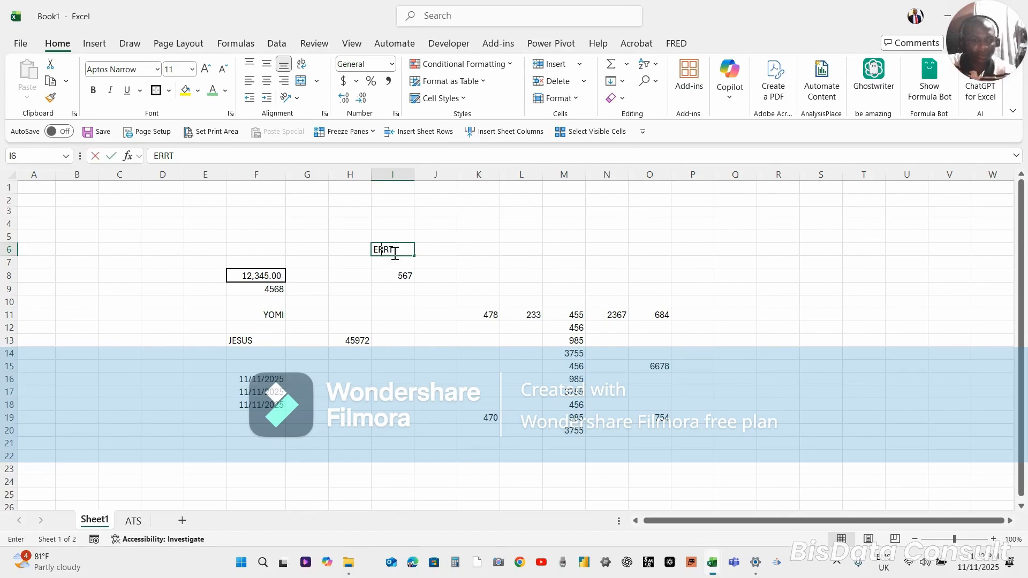
{"action": "type", "text": "WERR"}
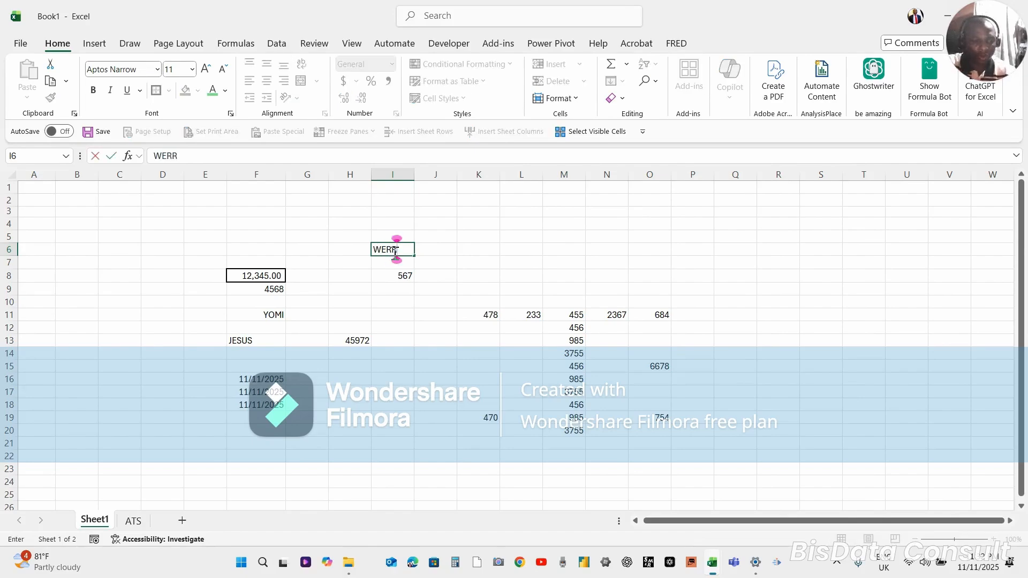
{"action": "key", "text": "alt+Return"}
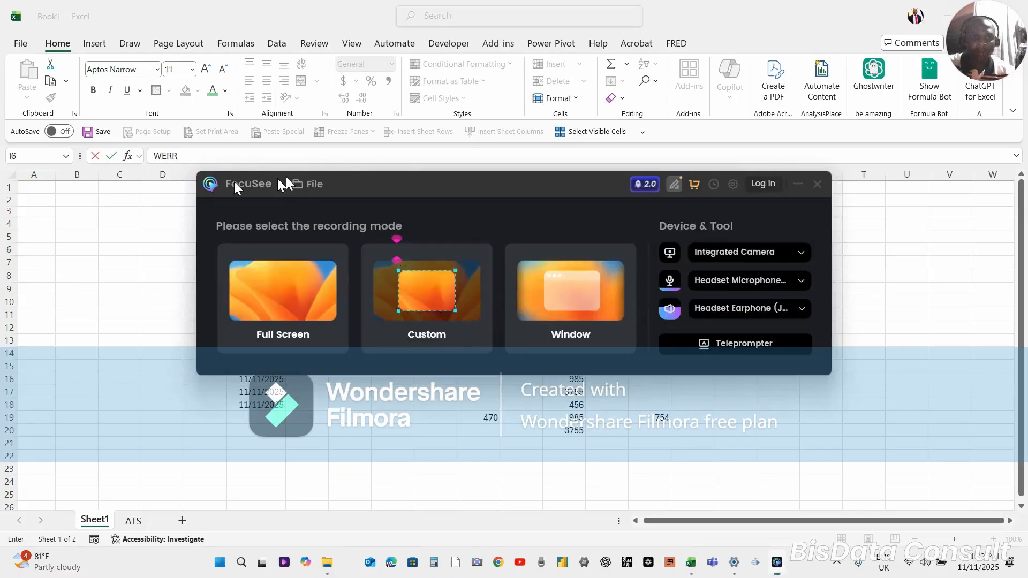
{"action": "left_click", "coordinate": [817, 185]}
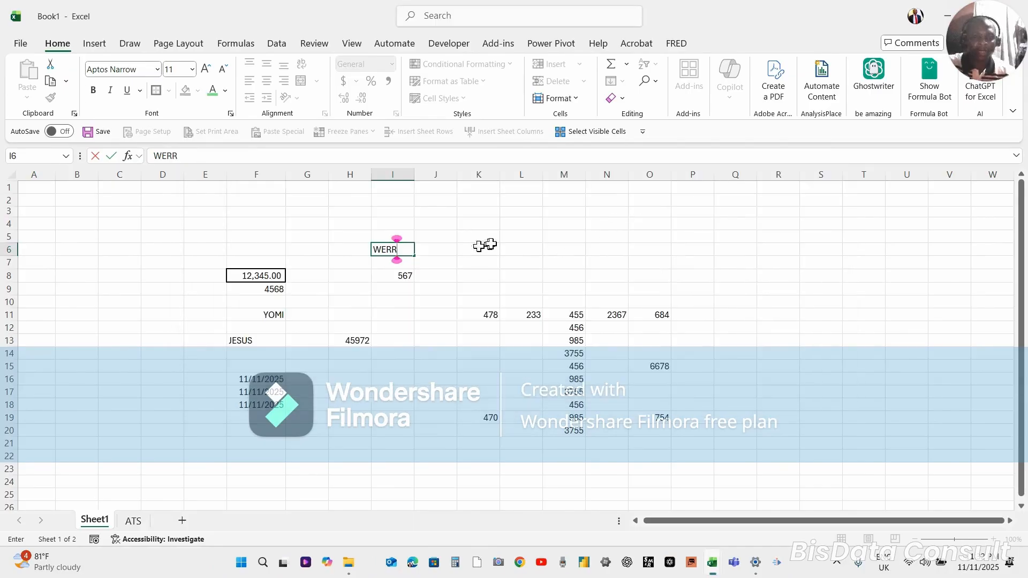
{"action": "left_click", "coordinate": [397, 262]}
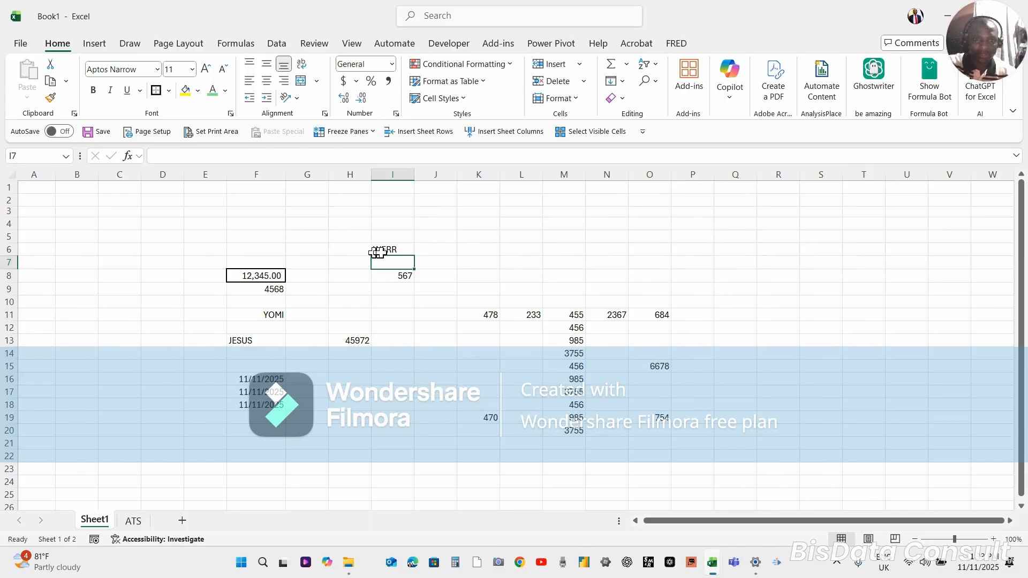
Replace the text in cell I6 with ERR and commit it by moving across to J6
{"action": "left_click", "coordinate": [382, 251]}
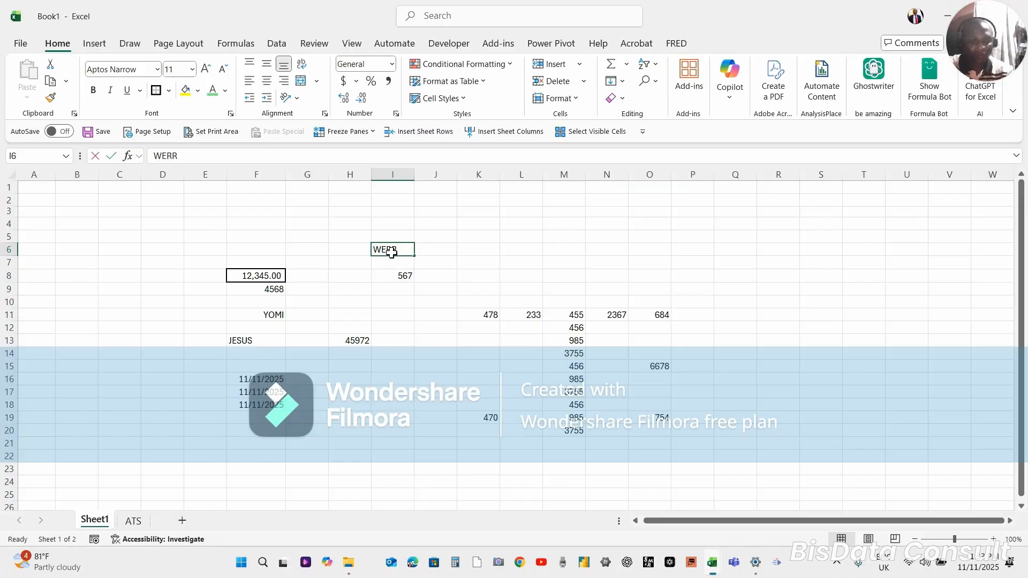
{"action": "type", "text": "ERR"}
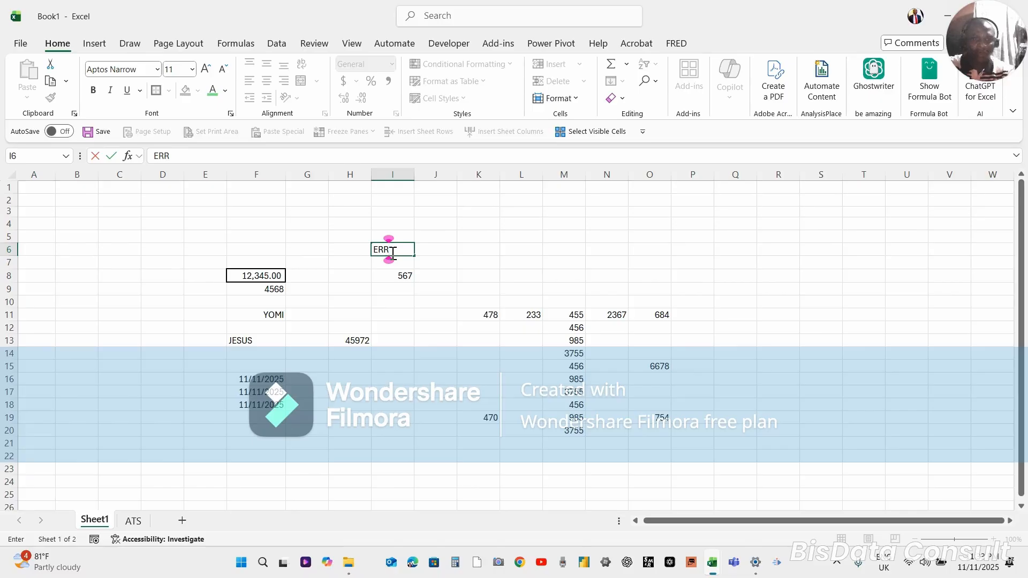
{"action": "key", "text": "Tab"}
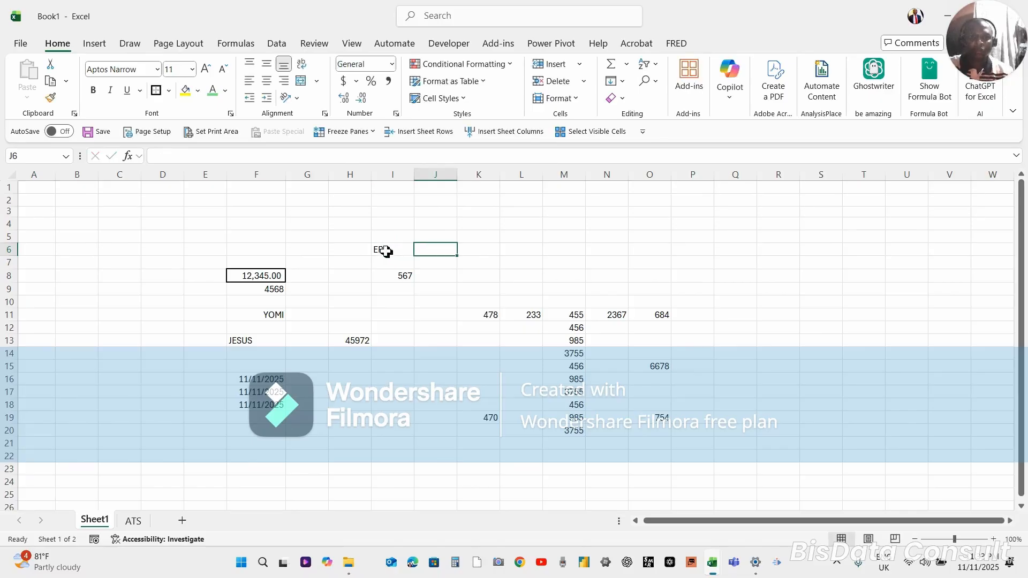
Replace the text in cell I6 with ERRR and commit it by moving back to H6
{"action": "left_click", "coordinate": [390, 252]}
{"action": "type", "text": "ERRR"}
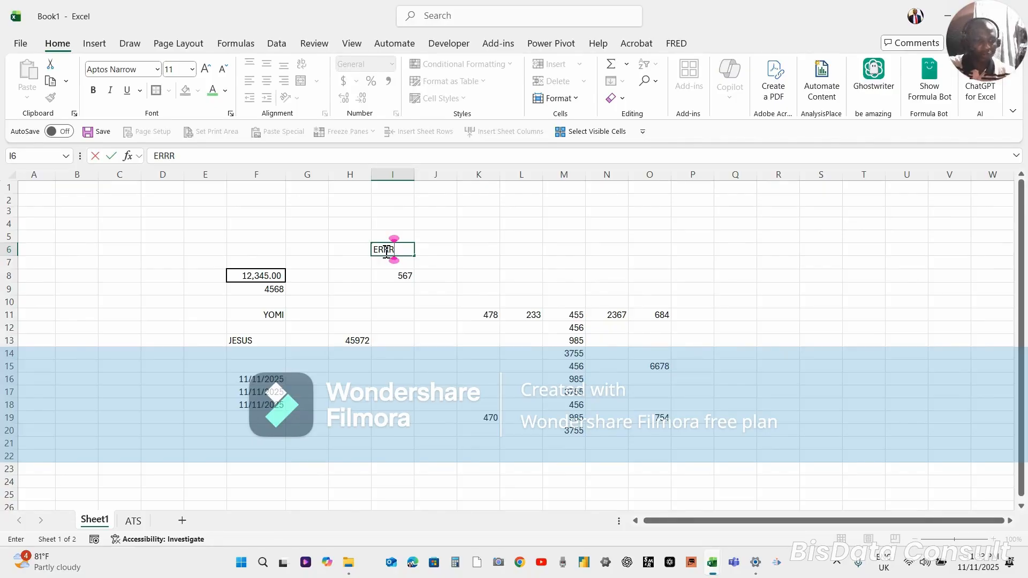
{"action": "key", "text": "Left"}
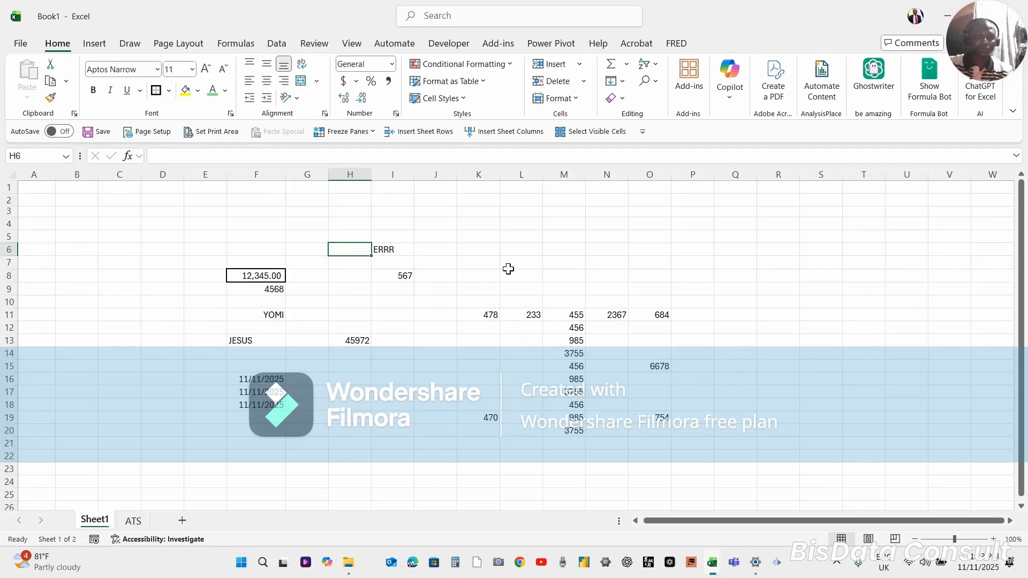
Step between K11 and L11, and jump from K11 to the row's last filled cell O11 and back
{"action": "left_click", "coordinate": [486, 317]}
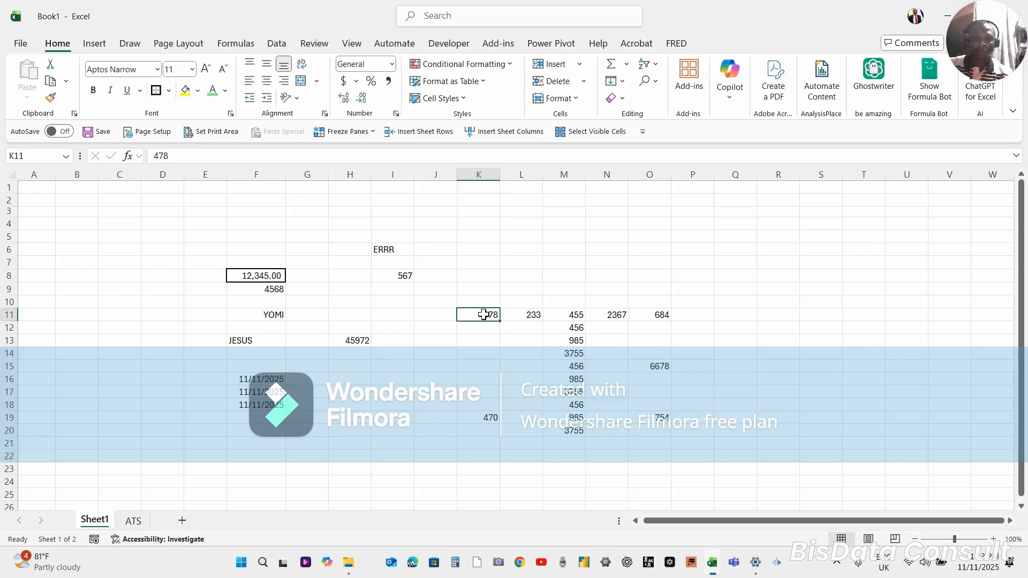
{"action": "key", "text": "Right"}
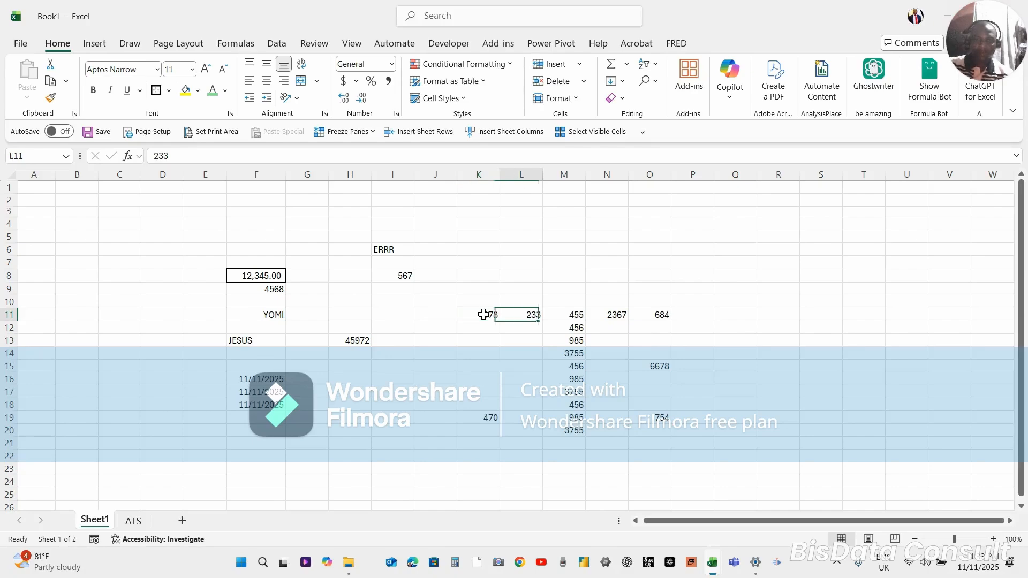
{"action": "key", "text": "Left"}
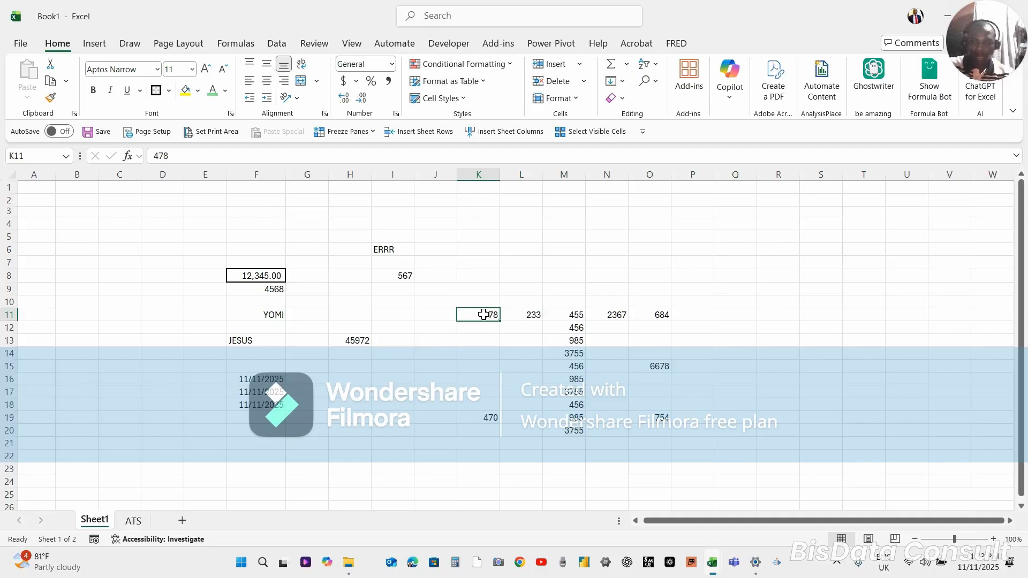
{"action": "key", "text": "ctrl+Right"}
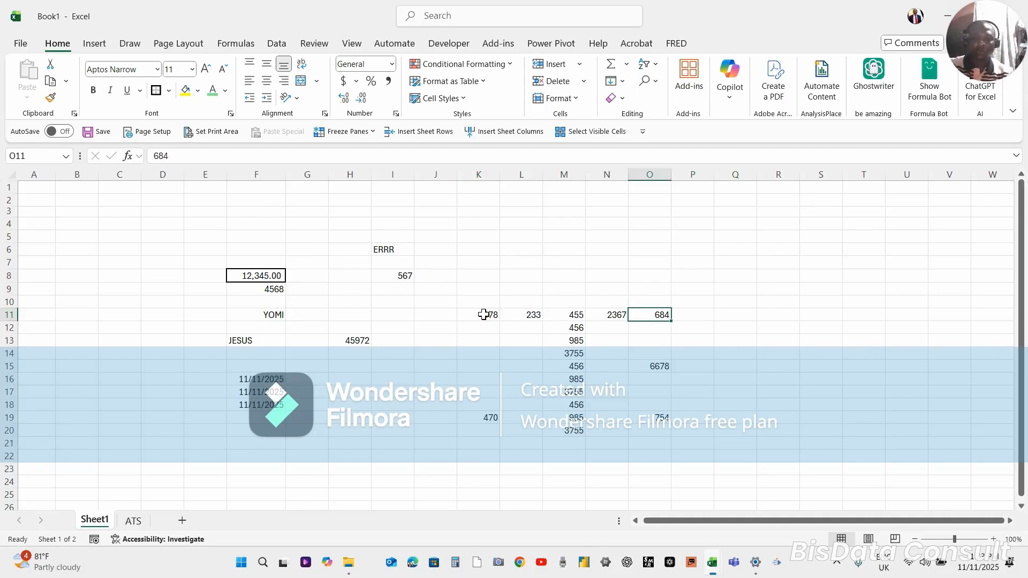
{"action": "key", "text": "ctrl+Left"}
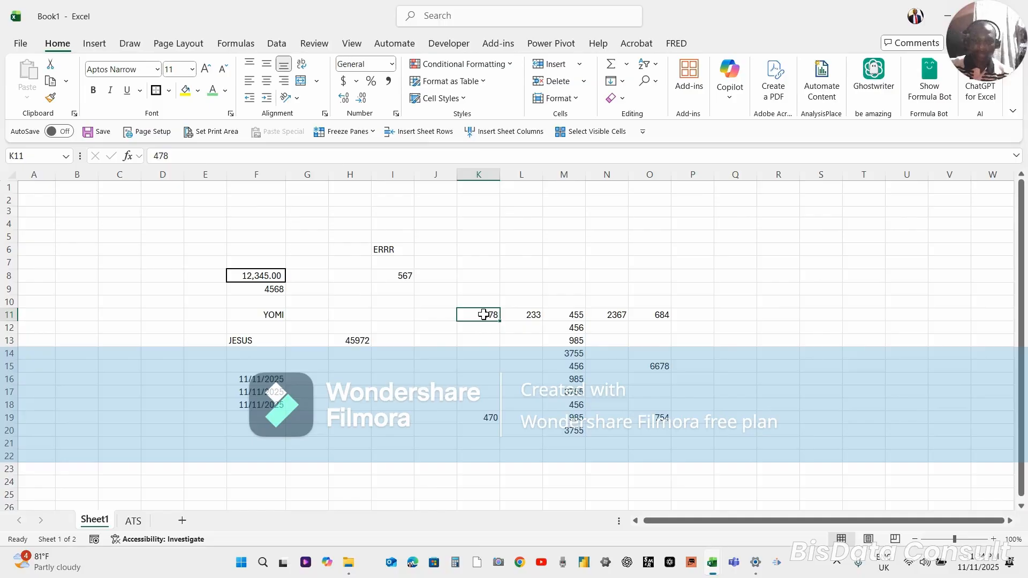
Move along row 11 to M11, jump down to the last filled cell M20, and return to M11
{"action": "key", "text": "Right"}
{"action": "key", "text": "Right"}
{"action": "key", "text": "Right"}
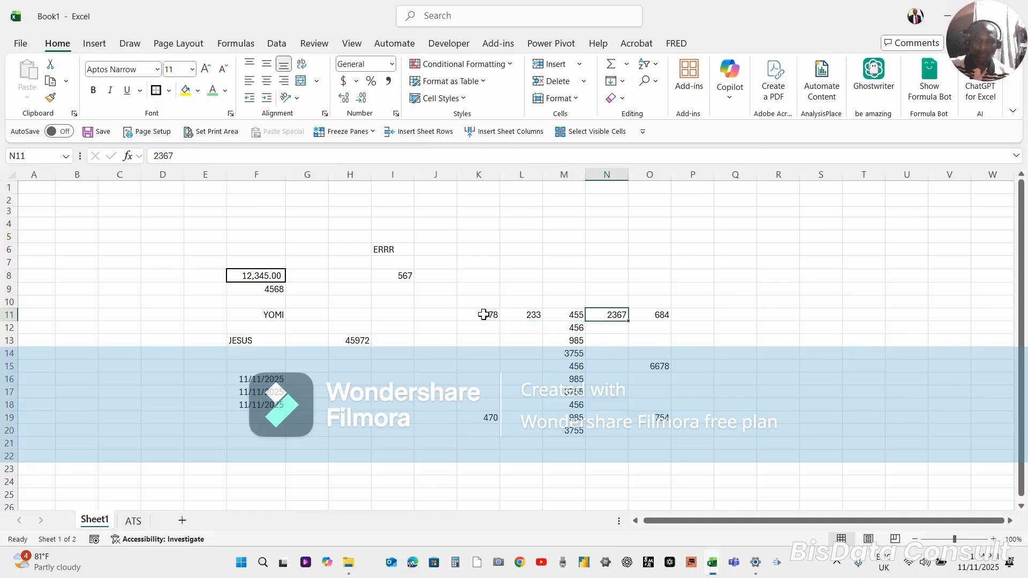
{"action": "key", "text": "Left"}
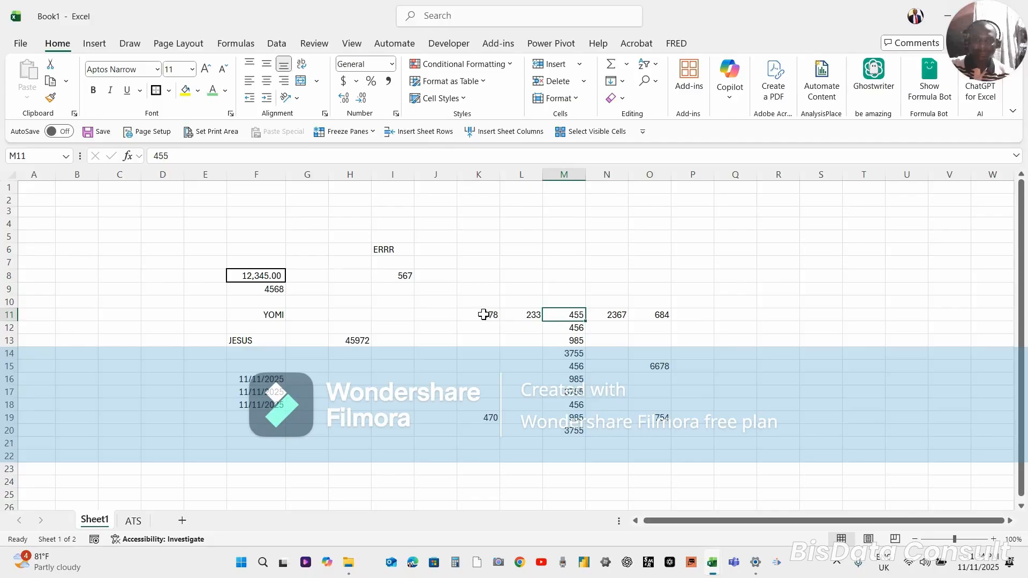
{"action": "key", "text": "ctrl+Down"}
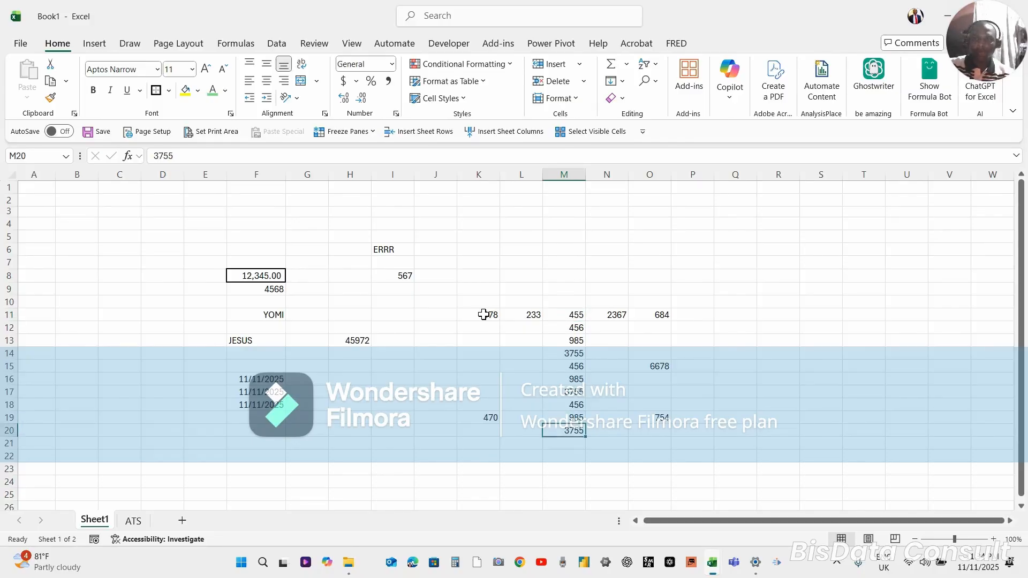
{"action": "key", "text": "ctrl+Up"}
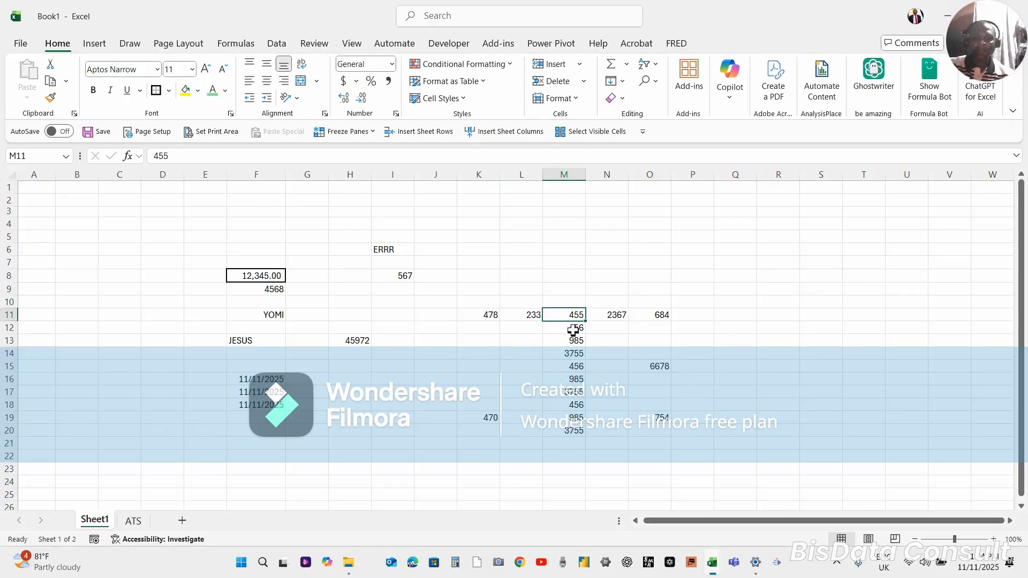
Select the row 11 values from K11 by extending the selection cell by cell, ending with K11:O11 selected
{"action": "left_click", "coordinate": [480, 316]}
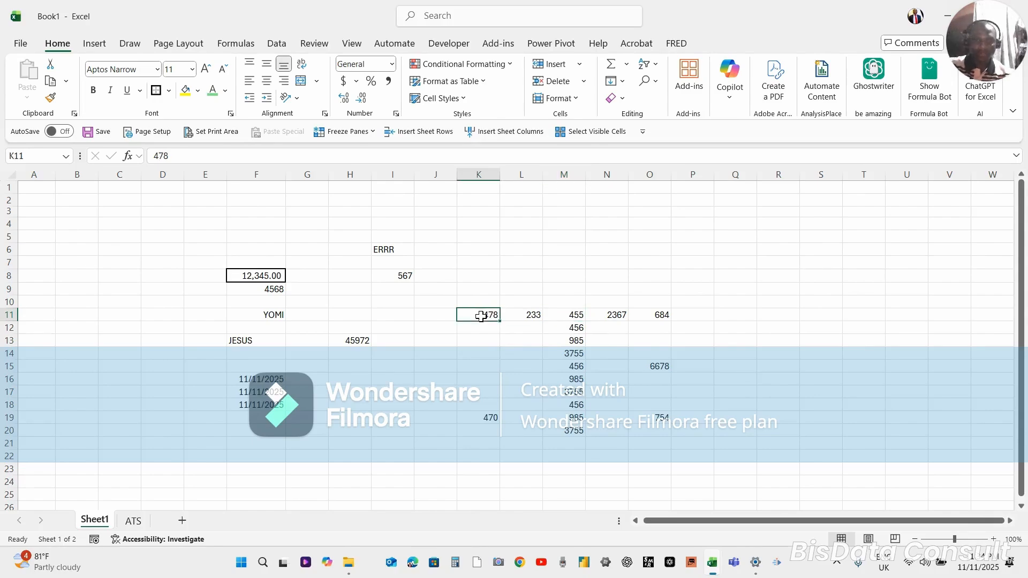
{"action": "key", "text": "shift+Right"}
{"action": "key", "text": "shift+Right"}
{"action": "key", "text": "shift+Right"}
{"action": "key", "text": "shift+Right"}
{"action": "key", "text": "shift+Right"}
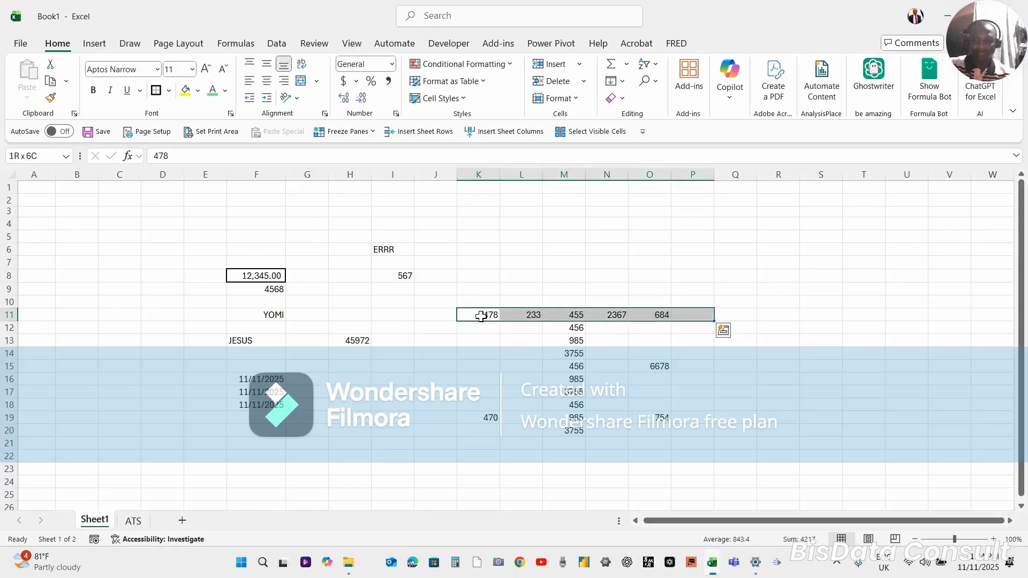
{"action": "key", "text": "shift+Left"}
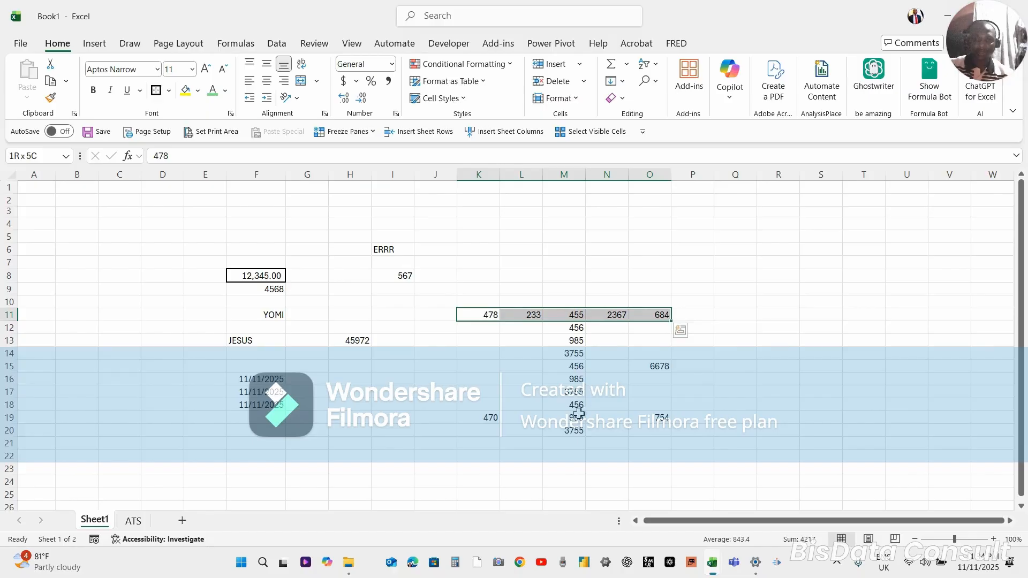
Jump from O11 down column O through its filled cells to O19, and select O11 again
{"action": "left_click", "coordinate": [477, 364]}
{"action": "left_click", "coordinate": [669, 364]}
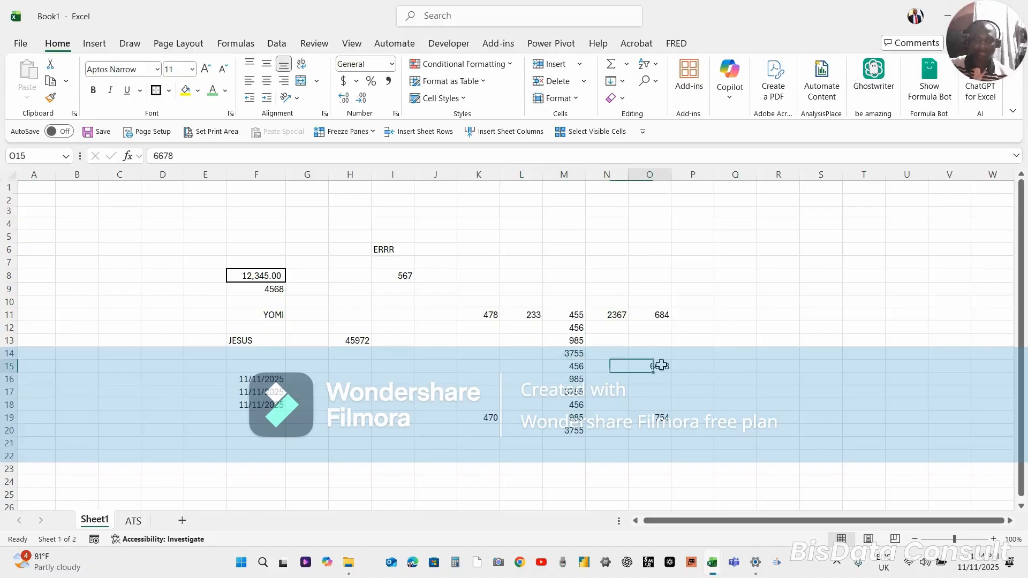
{"action": "left_click", "coordinate": [661, 313]}
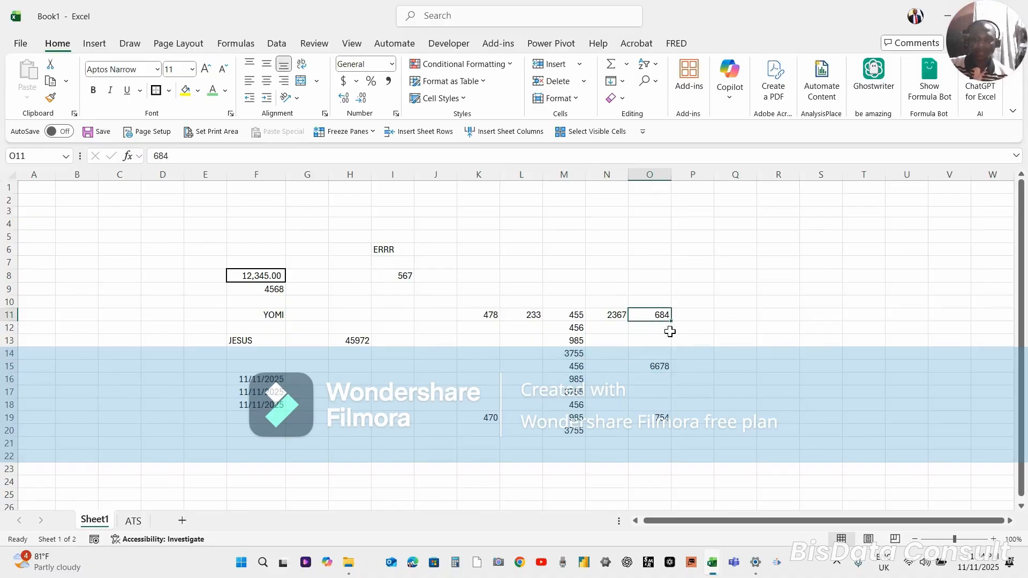
{"action": "key", "text": "ctrl+Down"}
{"action": "key", "text": "ctrl+Down"}
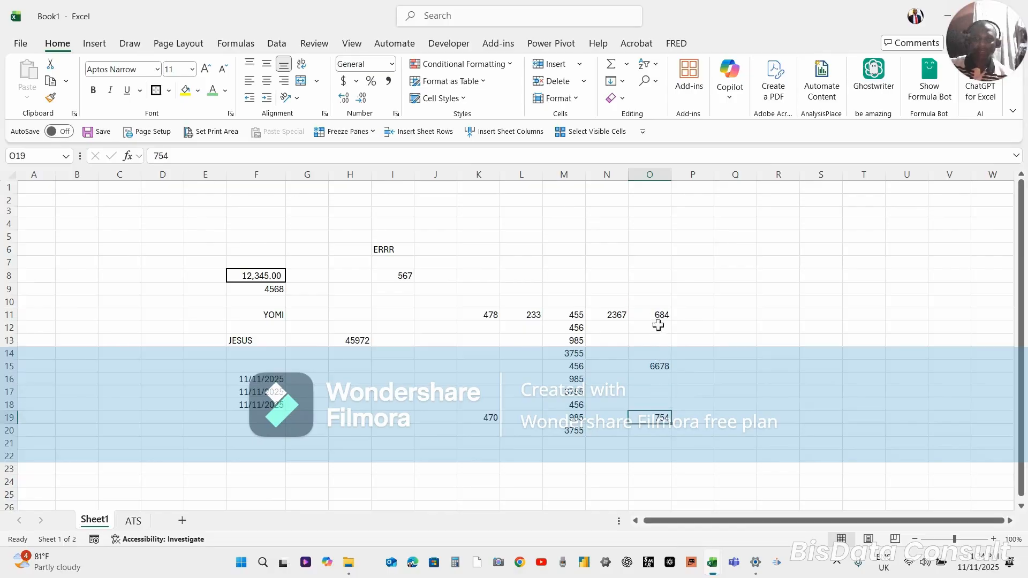
{"action": "left_click", "coordinate": [660, 315]}
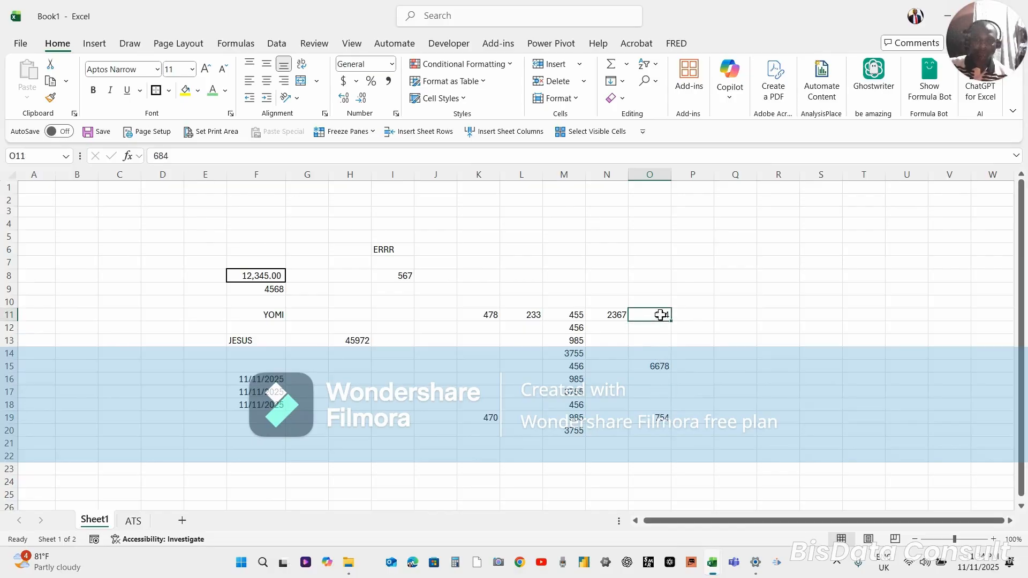
Move the active cell one cell at a time up column O to O11 and back down to O15
{"action": "left_click", "coordinate": [662, 406]}
{"action": "key", "text": "Up"}
{"action": "key", "text": "Up"}
{"action": "key", "text": "Up"}
{"action": "key", "text": "Up"}
{"action": "key", "text": "Up"}
{"action": "key", "text": "Up"}
{"action": "key", "text": "Up"}
{"action": "key", "text": "Down"}
{"action": "key", "text": "Down"}
{"action": "key", "text": "Down"}
{"action": "key", "text": "Down"}
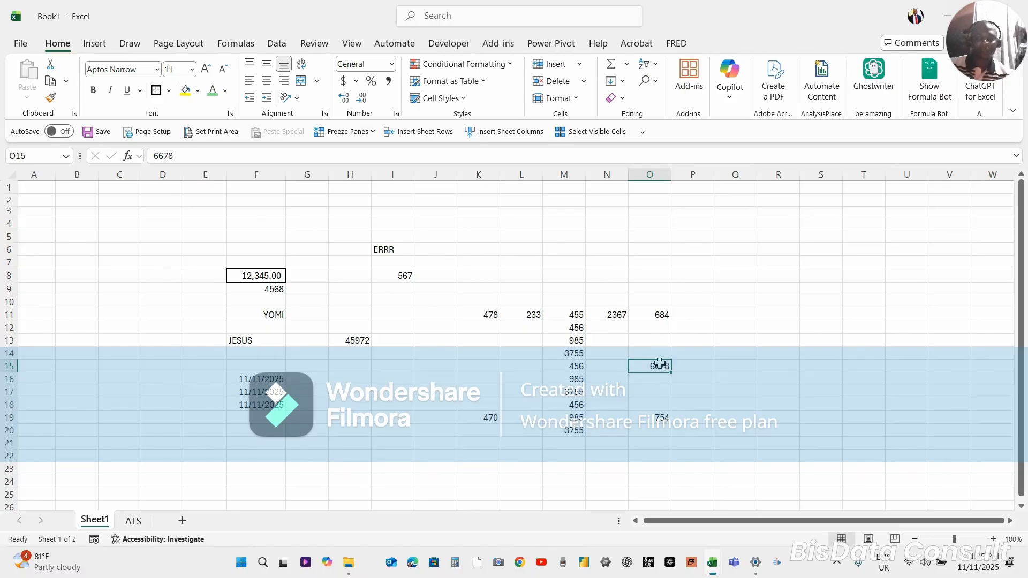
Jump from O15 down to the filled cell O19, and from O15 up to O11
{"action": "key", "text": "ctrl+Down"}
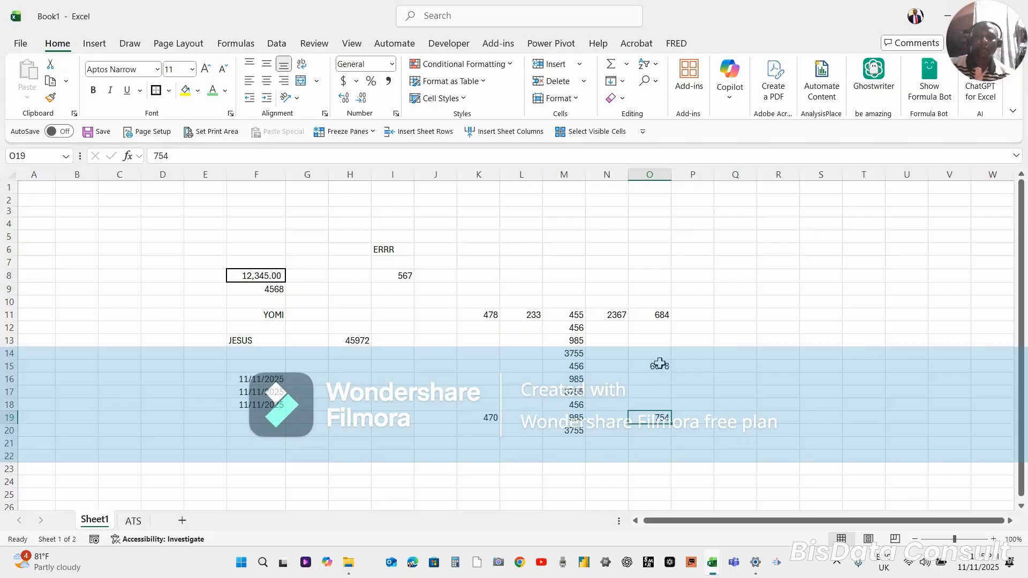
{"action": "left_click", "coordinate": [659, 364]}
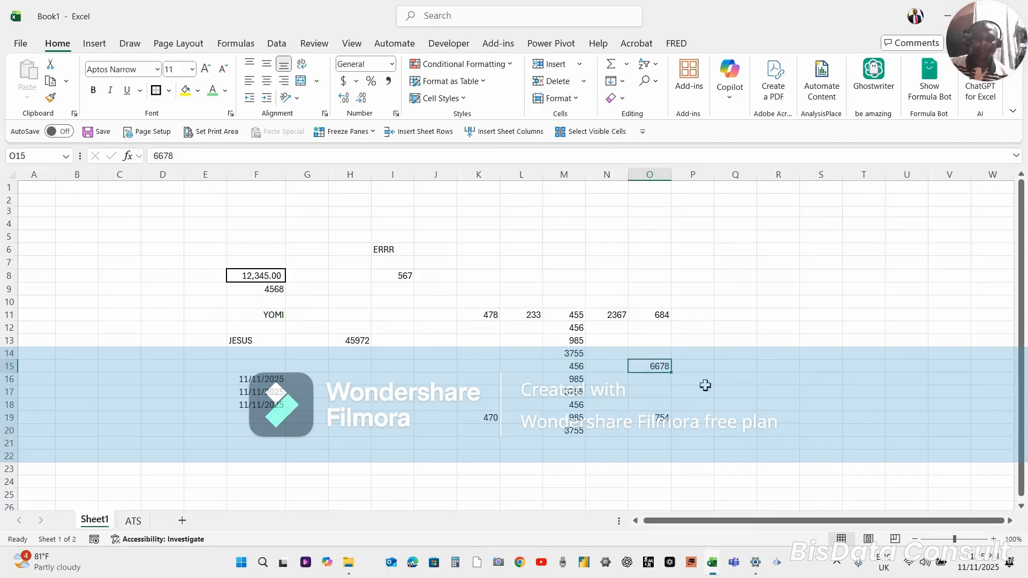
{"action": "key", "text": "ctrl+Up"}
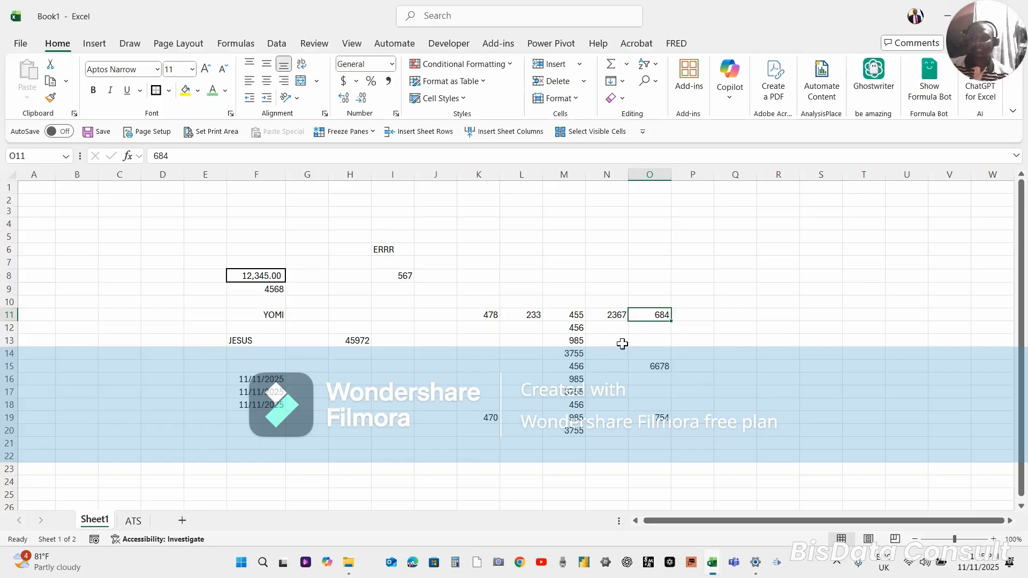
Check both ends of the row 11 data and extend the selection from K11 across to O11
{"action": "left_click", "coordinate": [489, 314]}
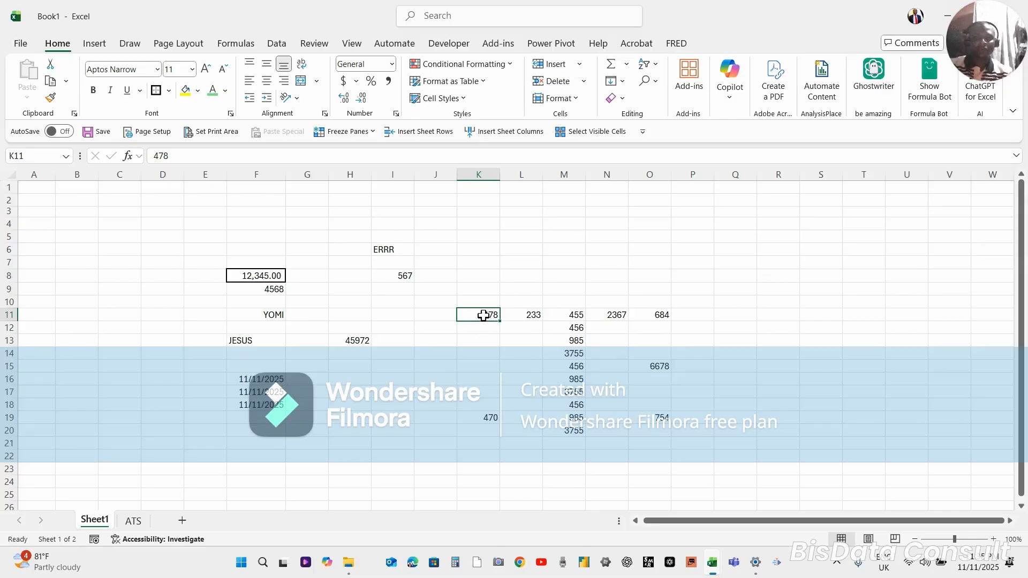
{"action": "left_click", "coordinate": [658, 316]}
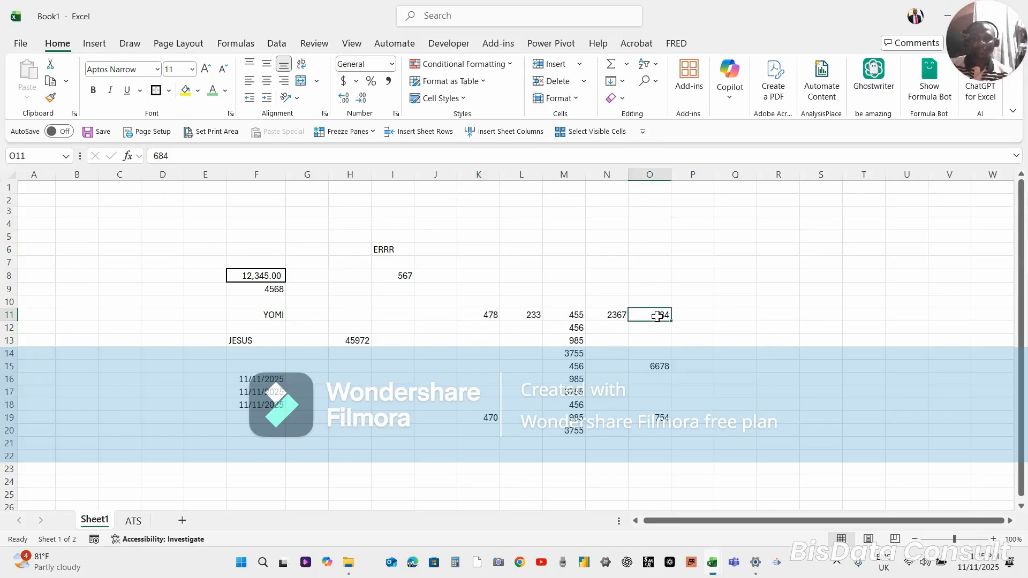
{"action": "left_click", "coordinate": [487, 315]}
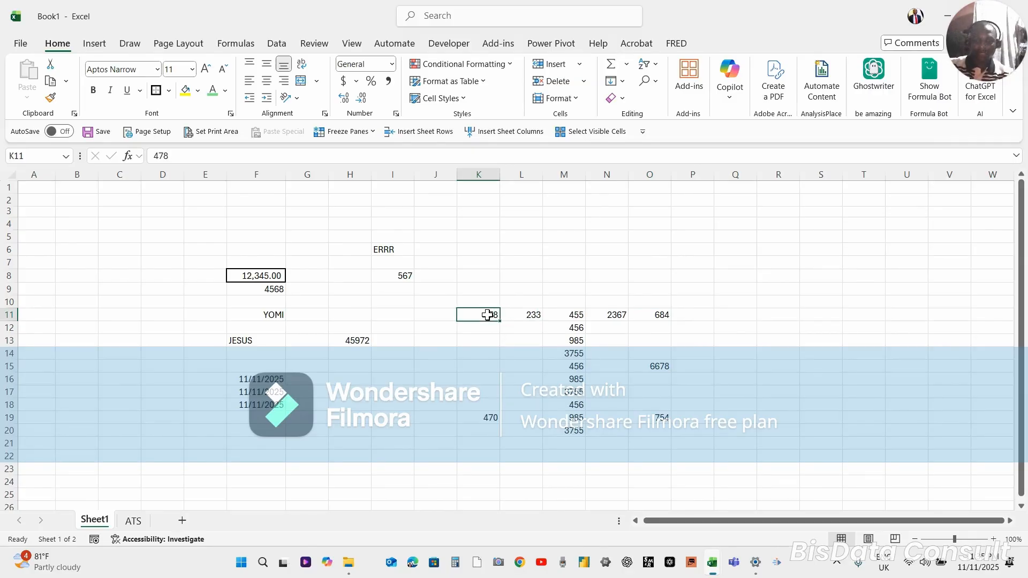
{"action": "key", "text": "shift+Right"}
{"action": "key", "text": "shift+Right"}
{"action": "key", "text": "shift+Right"}
{"action": "key", "text": "shift+Right"}
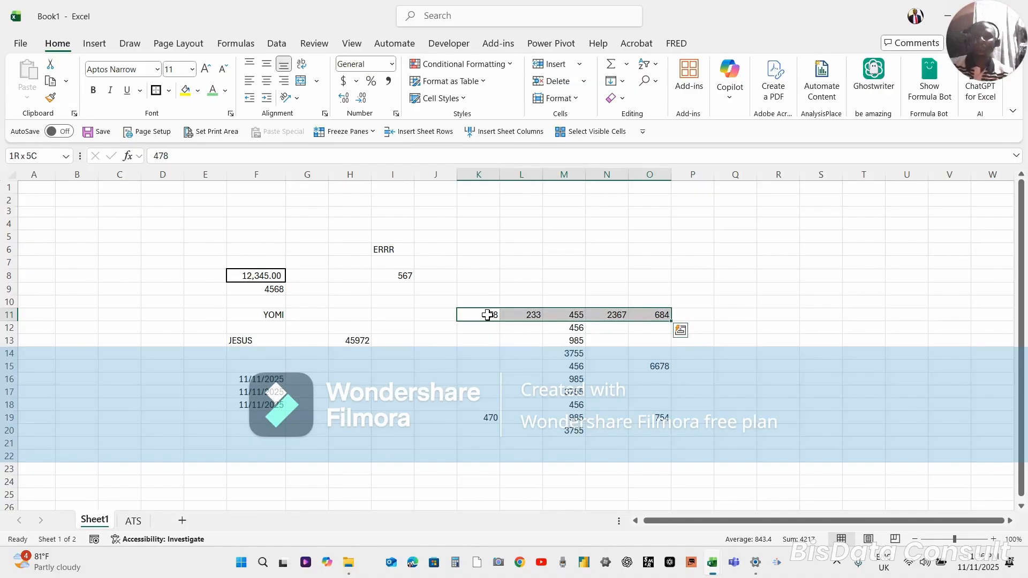
Increase the font size of K11:O11 to 14 and add an outside border around the range
{"action": "left_click", "coordinate": [201, 69]}
{"action": "left_click", "coordinate": [202, 69]}
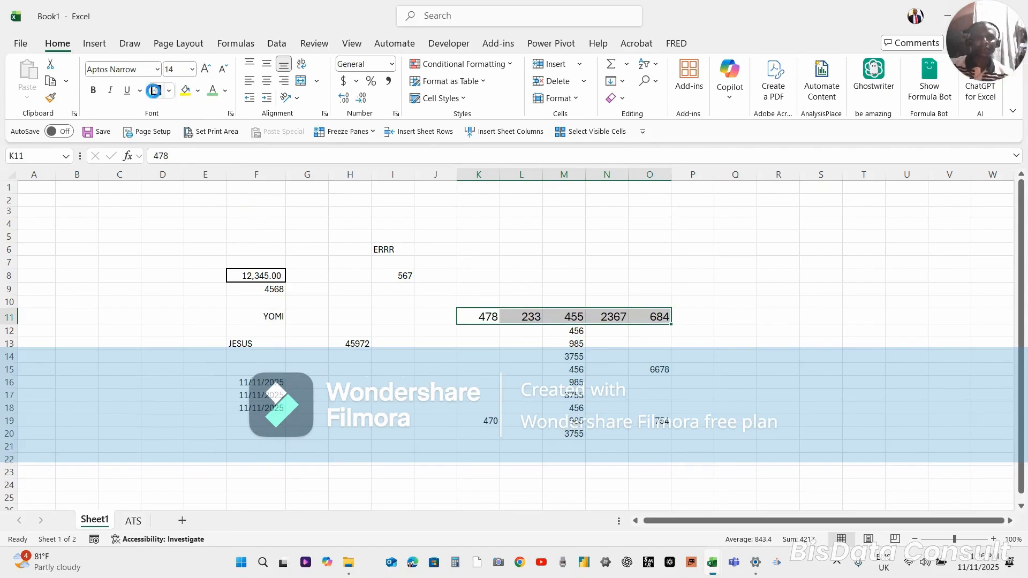
{"action": "left_click", "coordinate": [154, 90]}
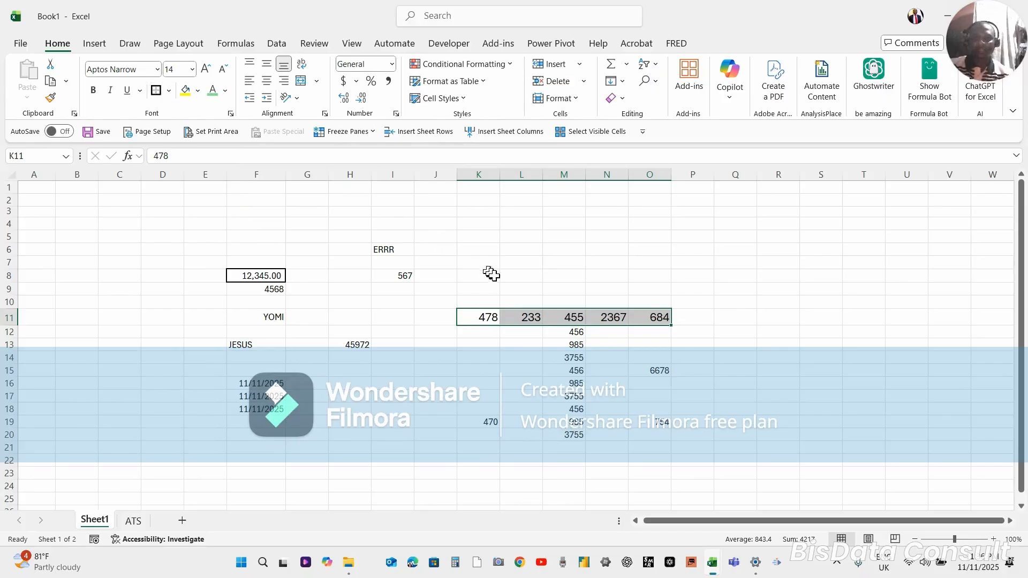
{"action": "left_click", "coordinate": [498, 277]}
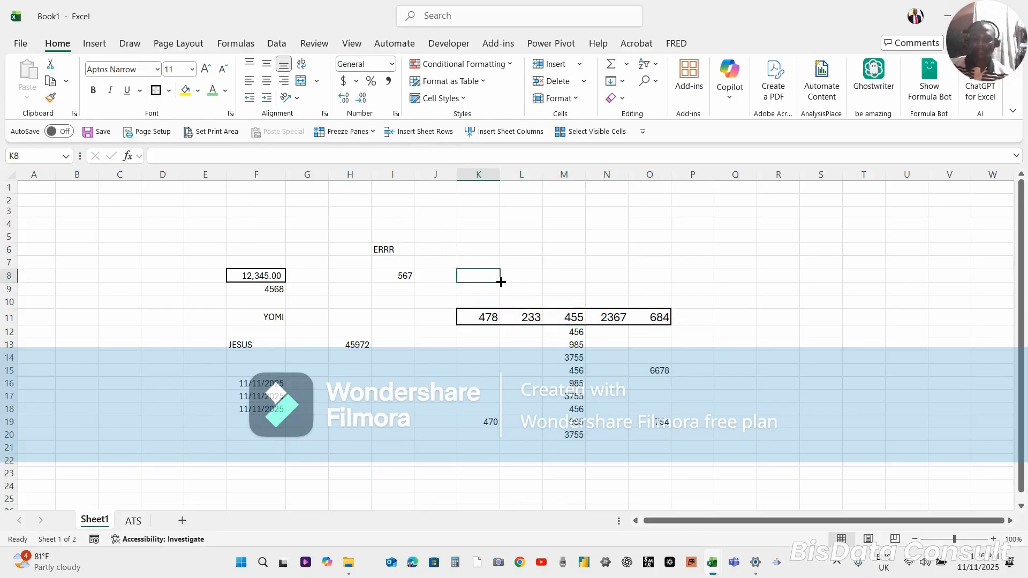
Undo the border and the last font size increase on K11:O11
{"action": "key", "text": "ctrl+z"}
{"action": "key", "text": "ctrl+z"}
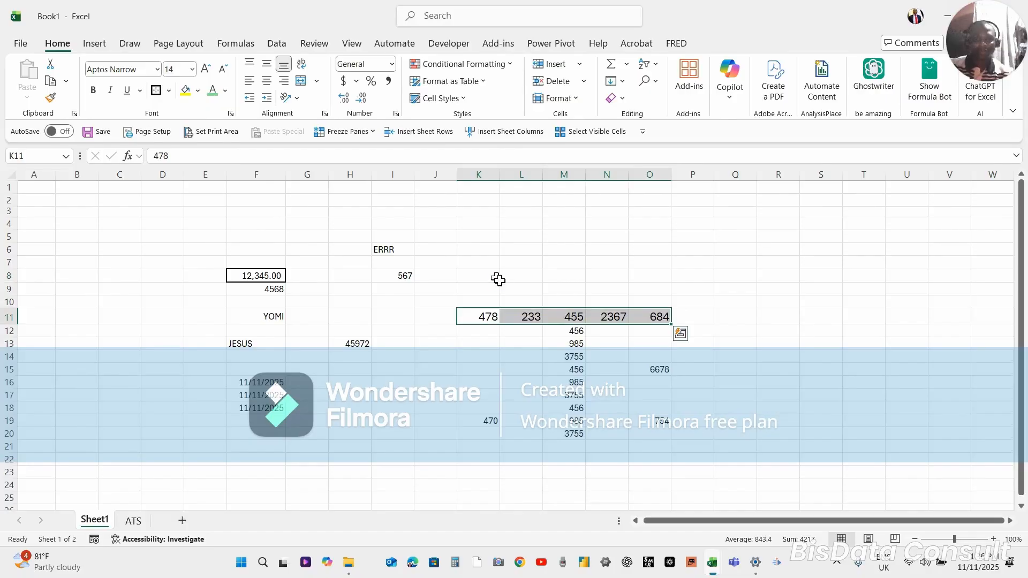
Select M11 through M20 and total the range in M21 with AutoSum
{"action": "left_click", "coordinate": [568, 315]}
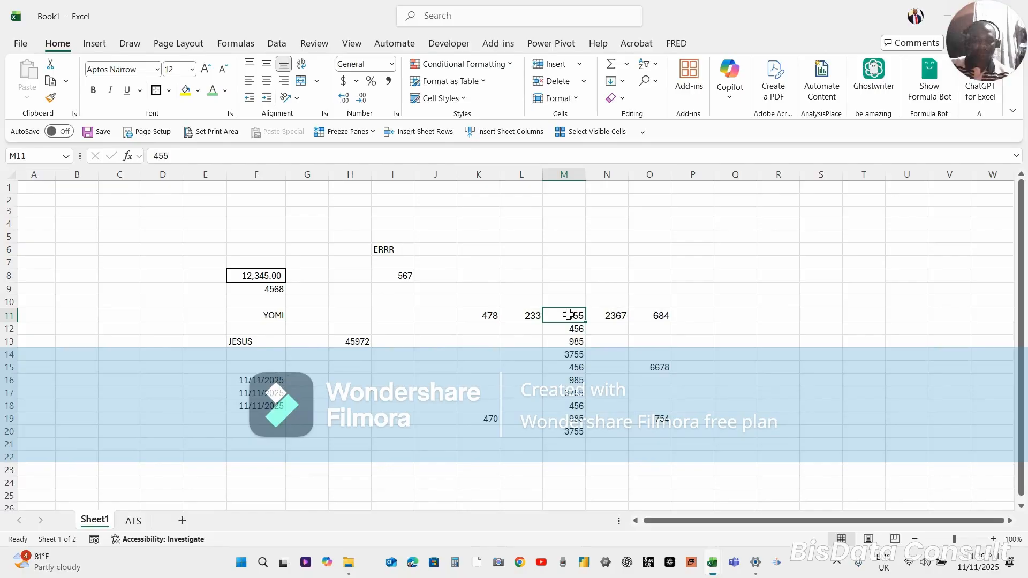
{"action": "key", "text": "ctrl+shift+Down"}
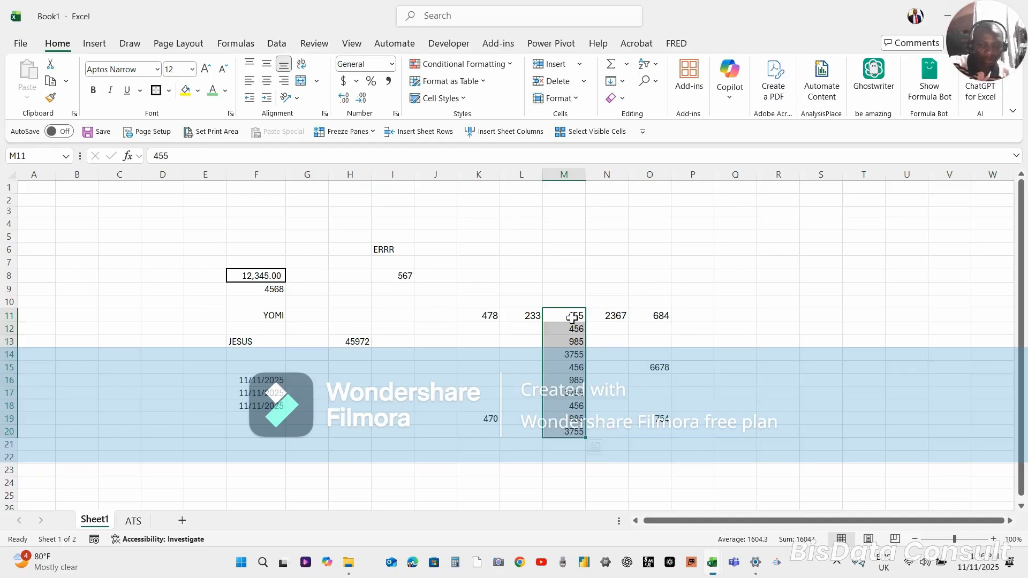
{"action": "key", "text": "alt+equal"}
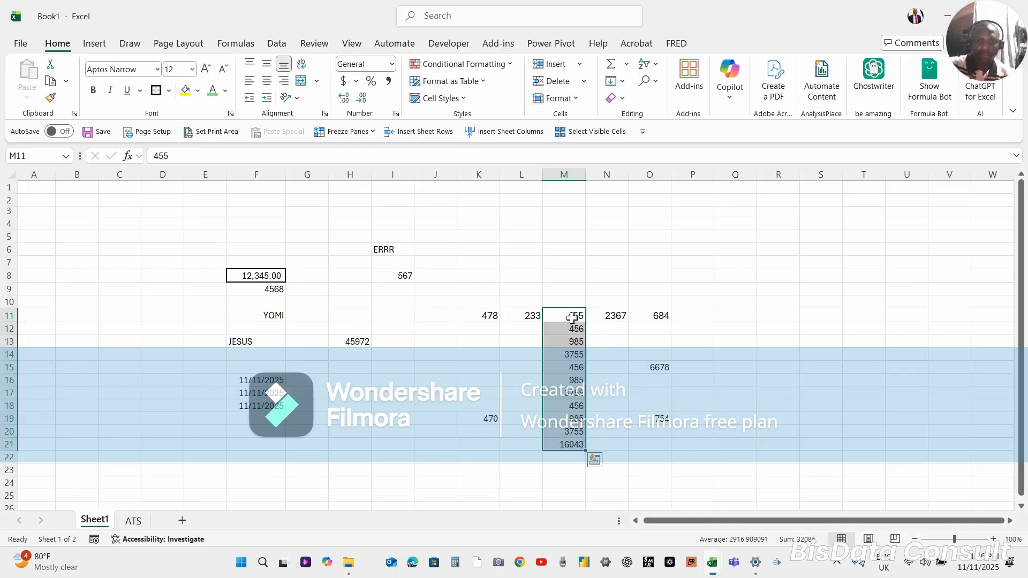
Examine the SUM formula in M21 and the range it references, leaving the formula as it is
{"action": "left_click", "coordinate": [567, 446]}
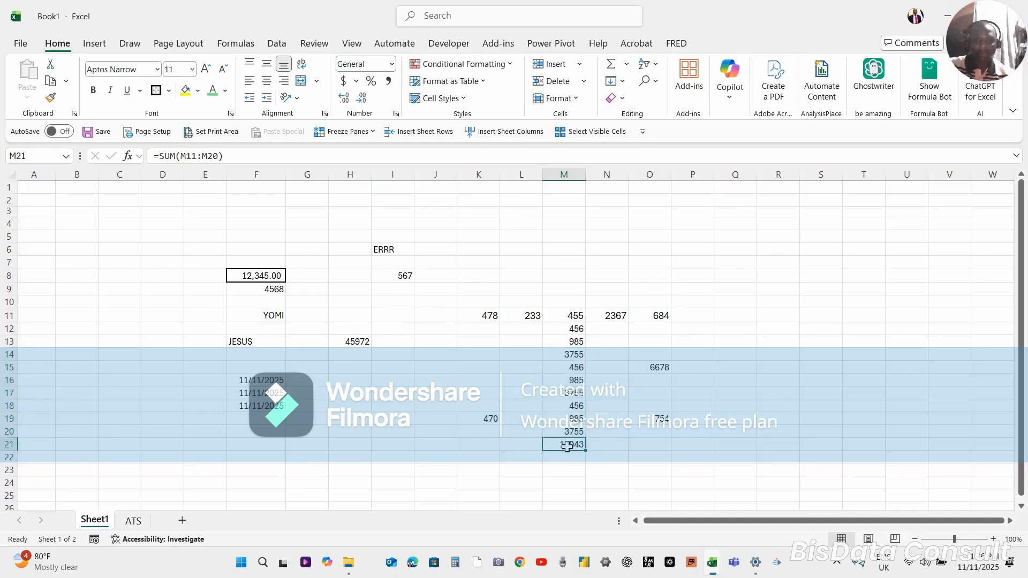
{"action": "double_click", "coordinate": [567, 445]}
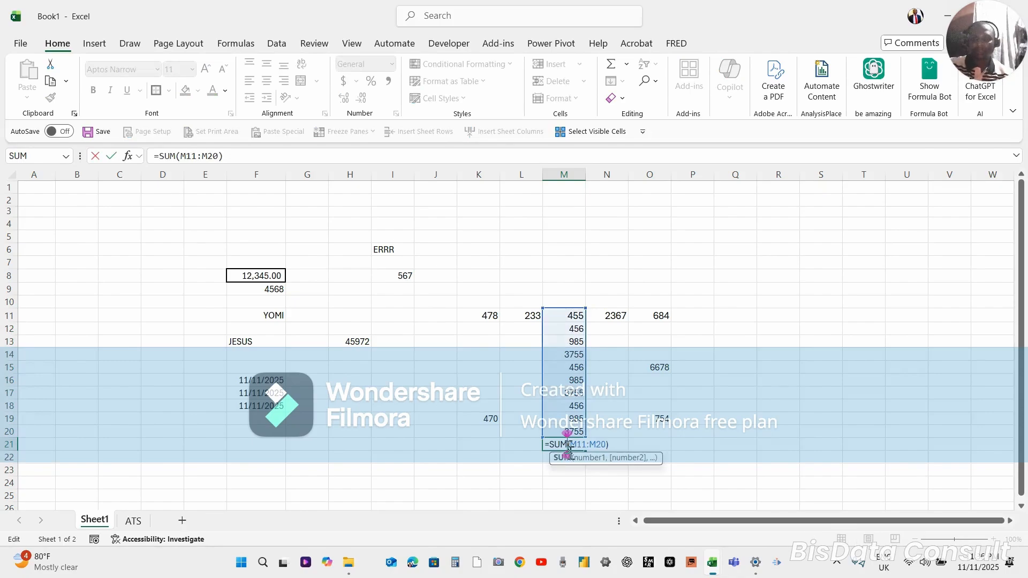
{"action": "left_click", "coordinate": [392, 251]}
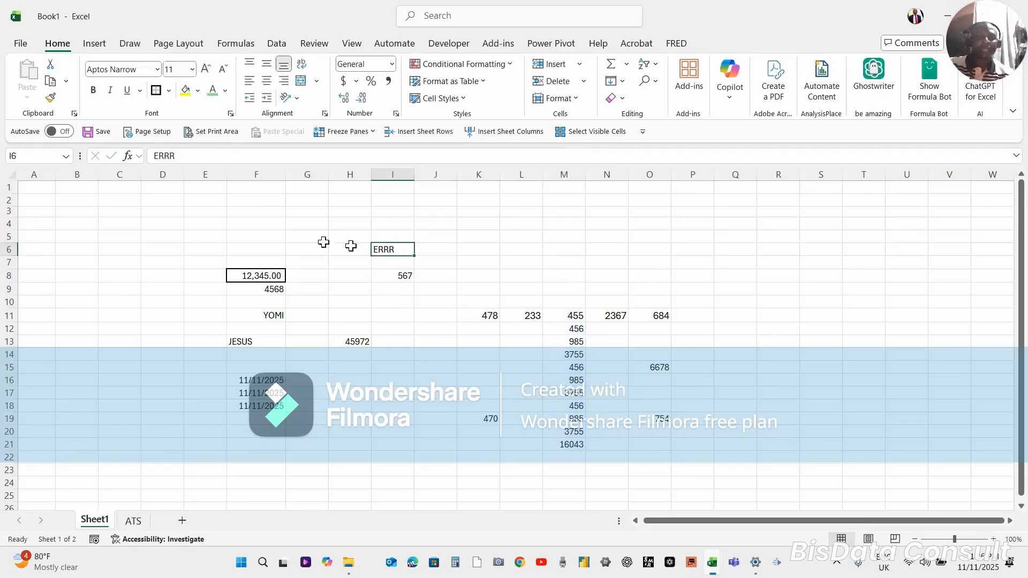
Jump from A1 to the last row of column A and return to A1
{"action": "left_click", "coordinate": [26, 219]}
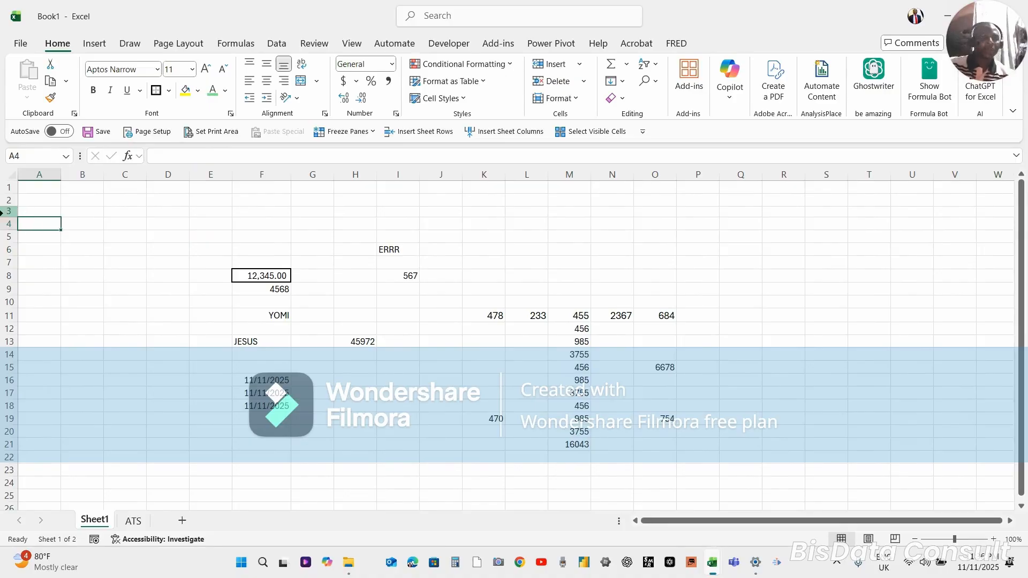
{"action": "left_click", "coordinate": [38, 187]}
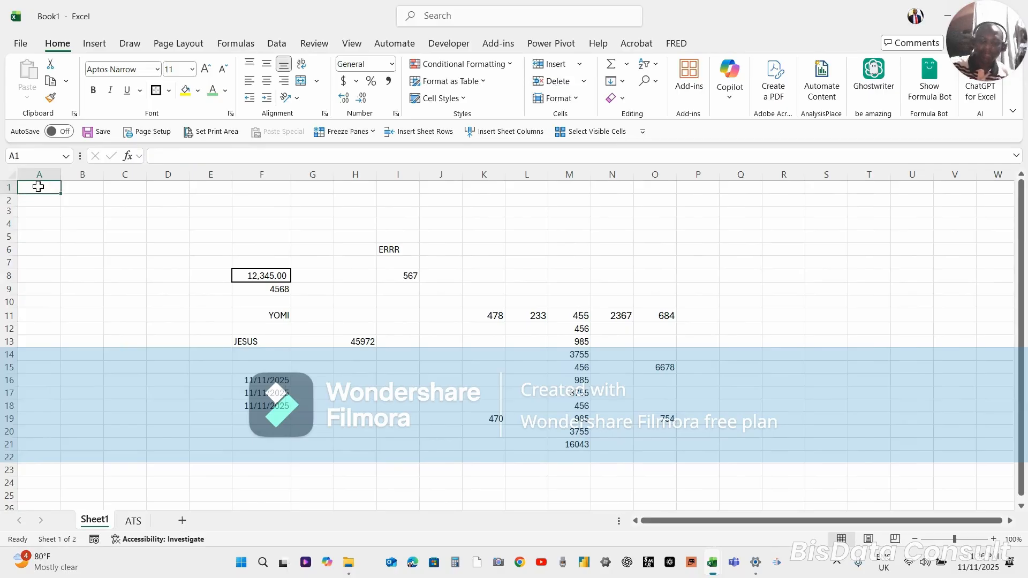
{"action": "key", "text": "ctrl+Down"}
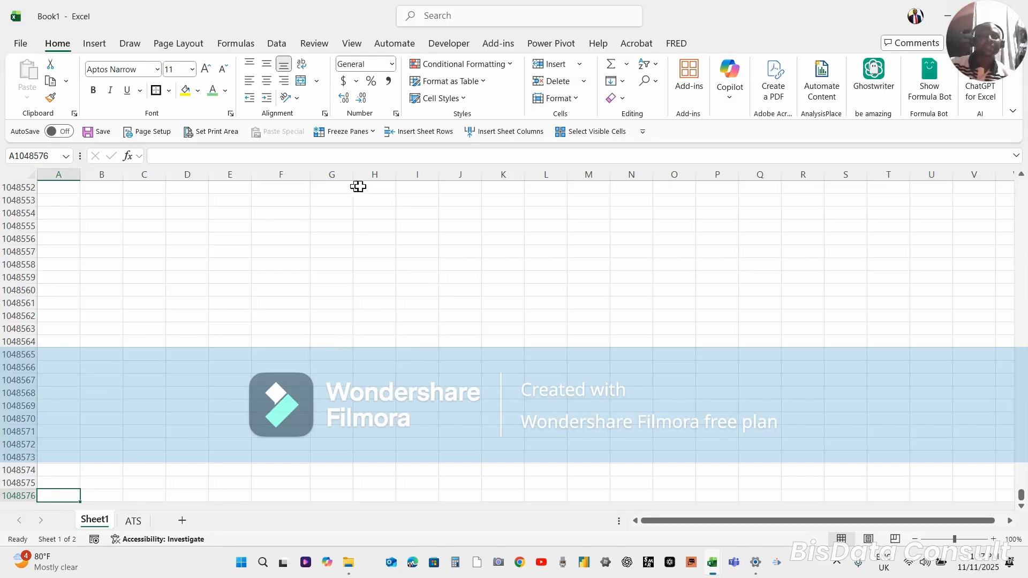
{"action": "left_click", "coordinate": [58, 418]}
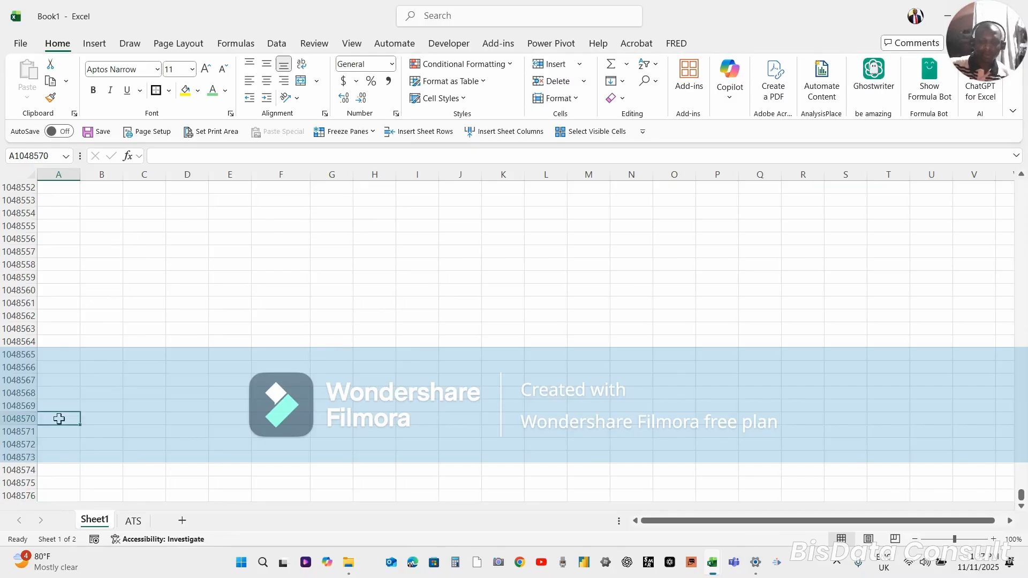
{"action": "key", "text": "ctrl+Home"}
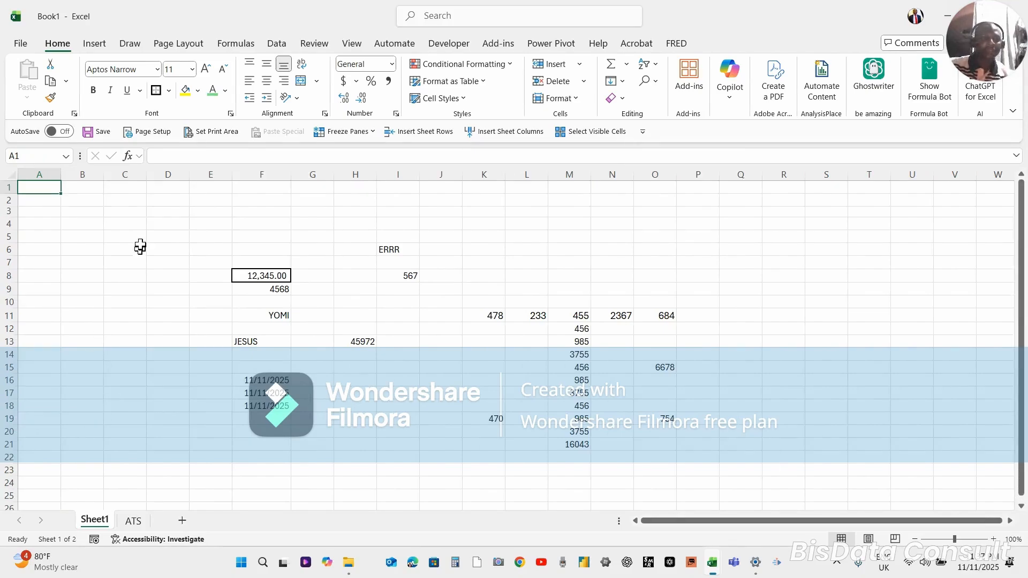
Extend a selection from C2 to the last row of column C, and go back to C1 and down to C5
{"action": "left_click", "coordinate": [122, 203]}
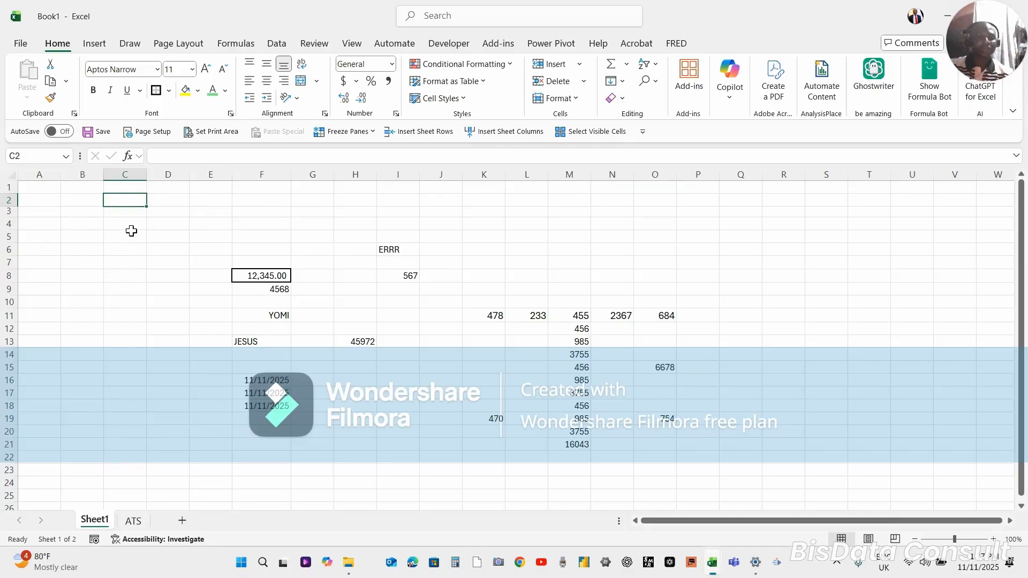
{"action": "left_click_drag", "start_coordinate": [131, 231], "coordinate": [130, 230]}
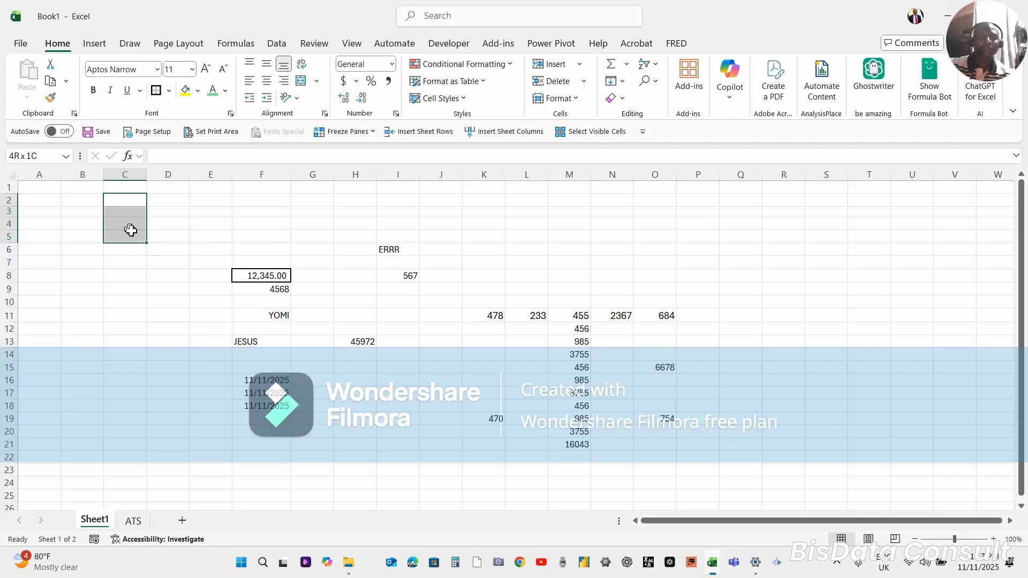
{"action": "key", "text": "ctrl+shift+Down"}
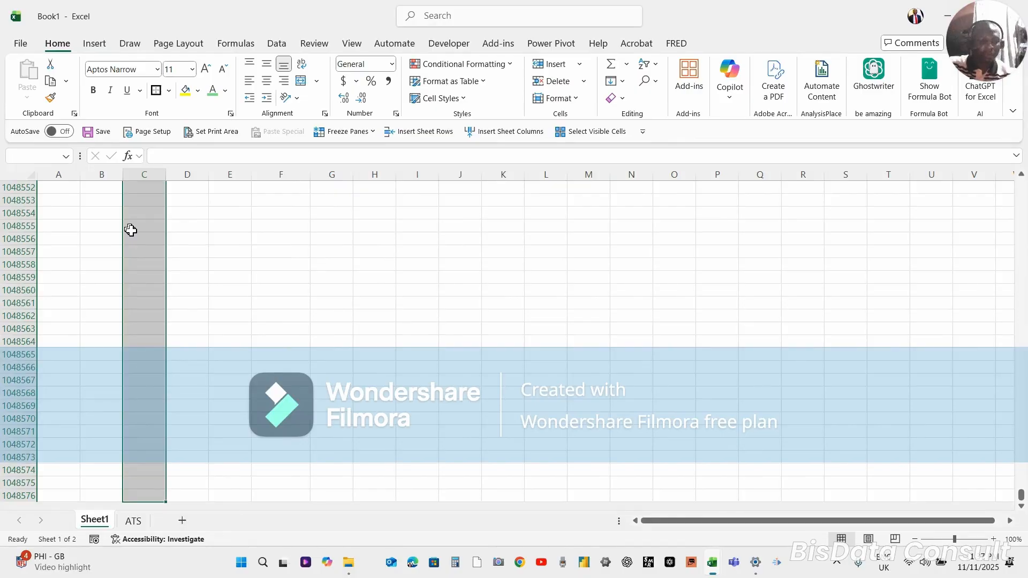
{"action": "key", "text": "ctrl+Up"}
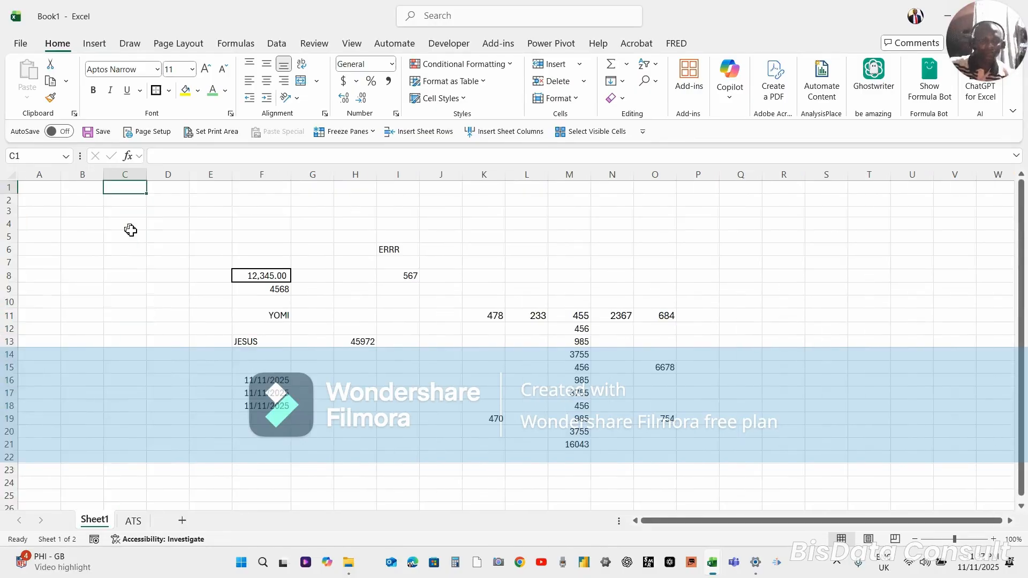
{"action": "key", "text": "Down"}
{"action": "key", "text": "Down"}
{"action": "key", "text": "Down"}
{"action": "key", "text": "Down"}
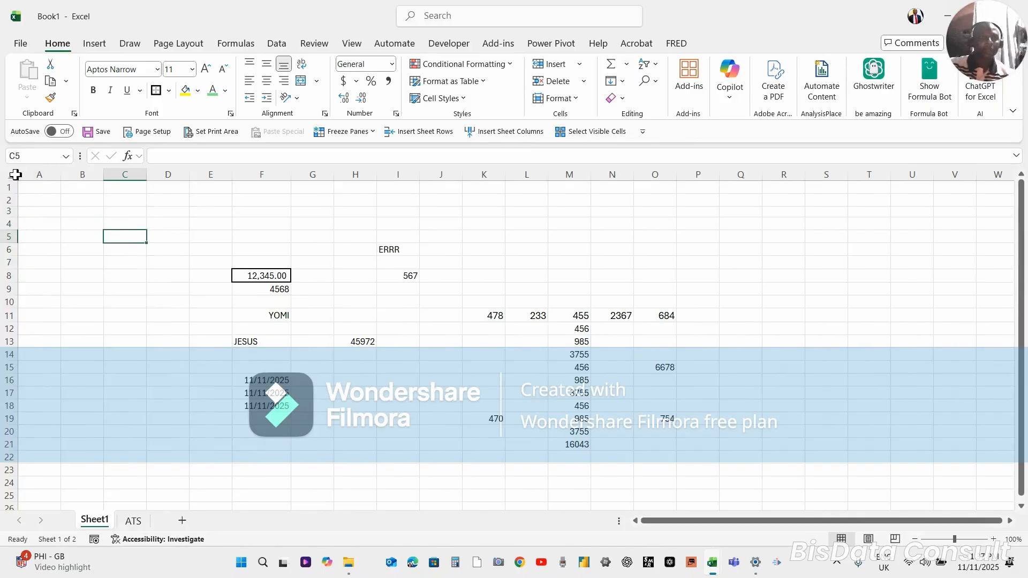
Jump from A1 to the last column of row 1, XFD1, and back to A1, twice
{"action": "left_click", "coordinate": [34, 192]}
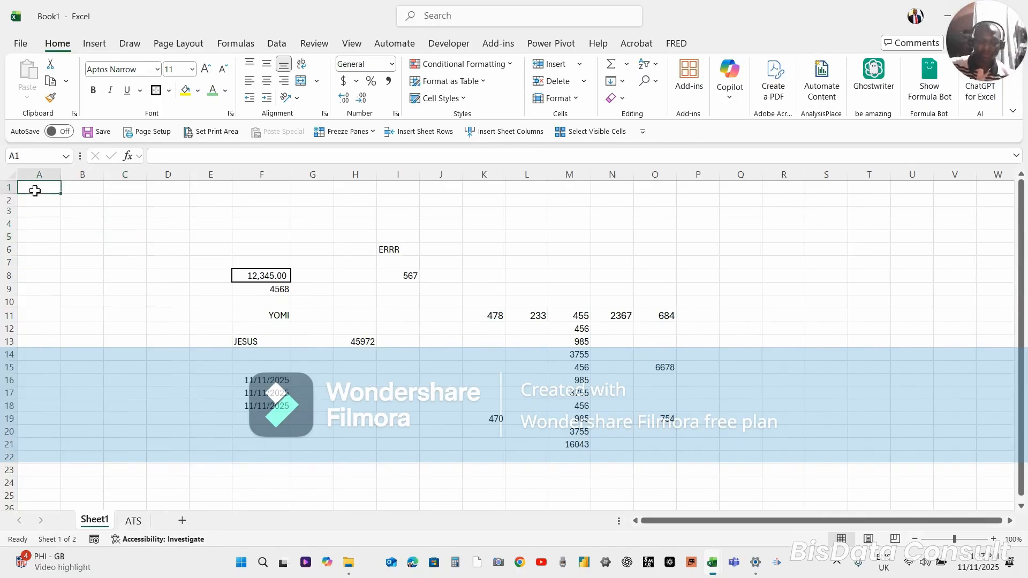
{"action": "key", "text": "ctrl+Right"}
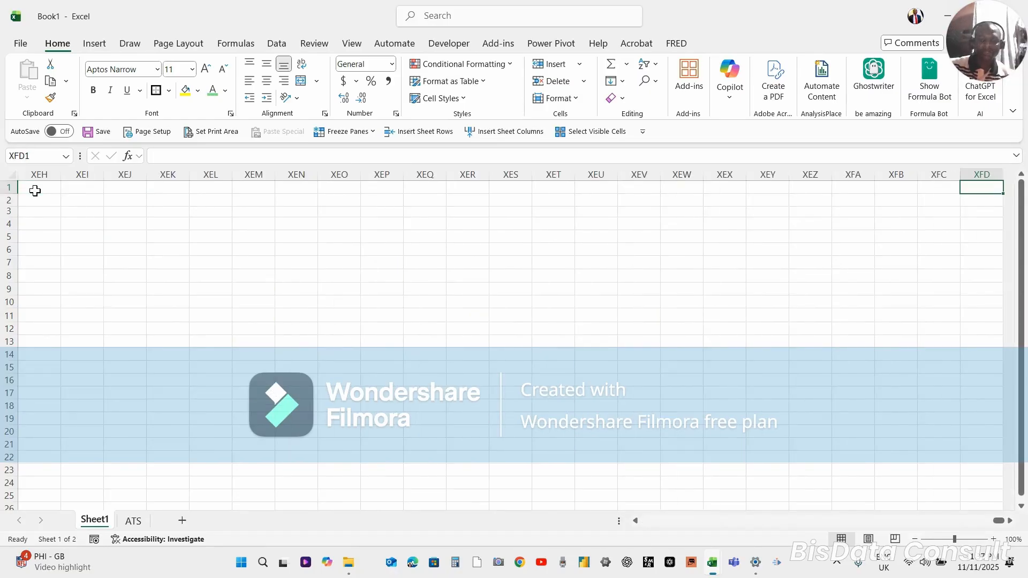
{"action": "key", "text": "ctrl+Left"}
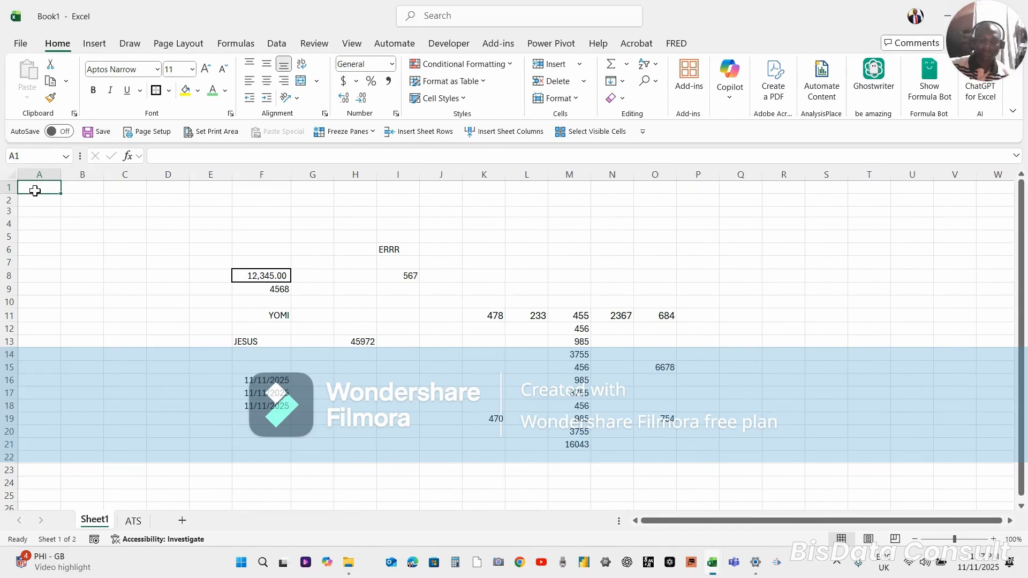
{"action": "key", "text": "ctrl+Right"}
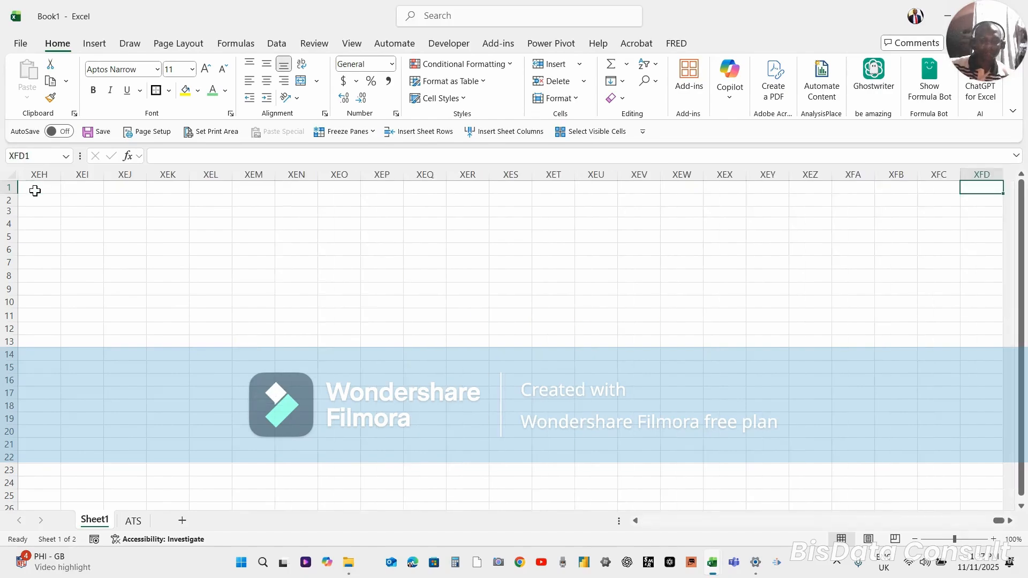
{"action": "key", "text": "ctrl+Left"}
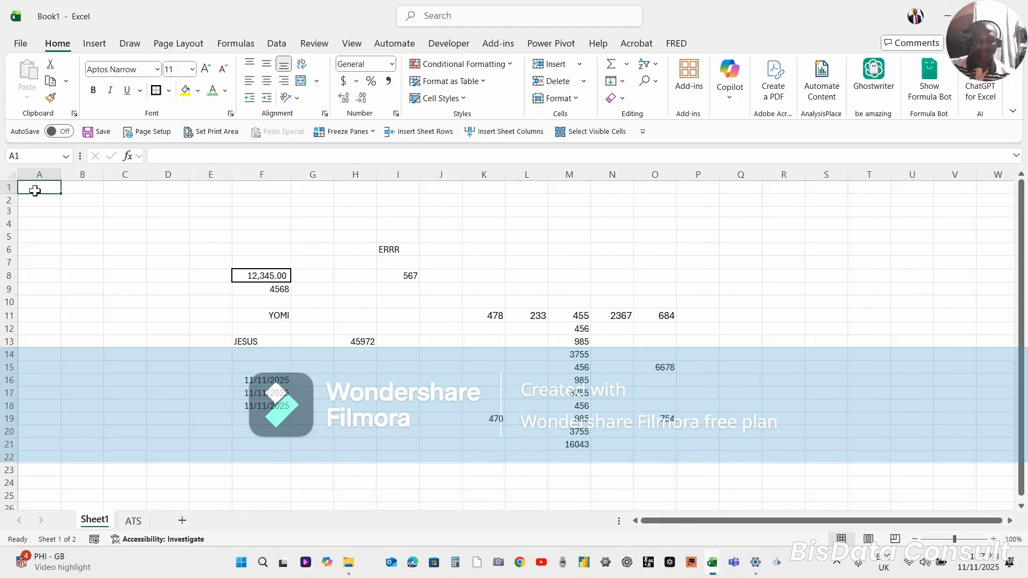
{"action": "left_click", "coordinate": [265, 298]}
{"action": "left_click", "coordinate": [305, 328]}
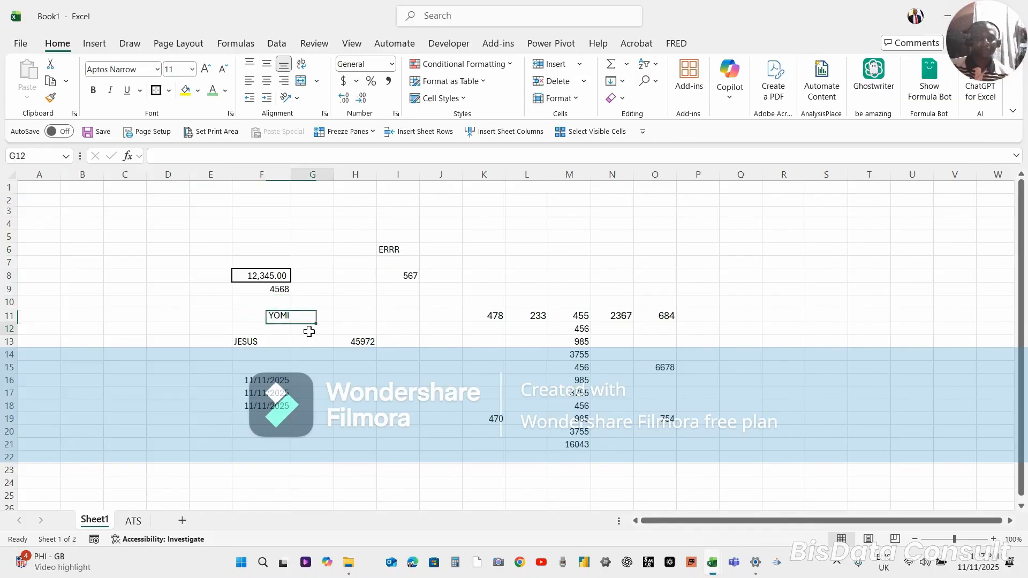
{"action": "left_click", "coordinate": [509, 316]}
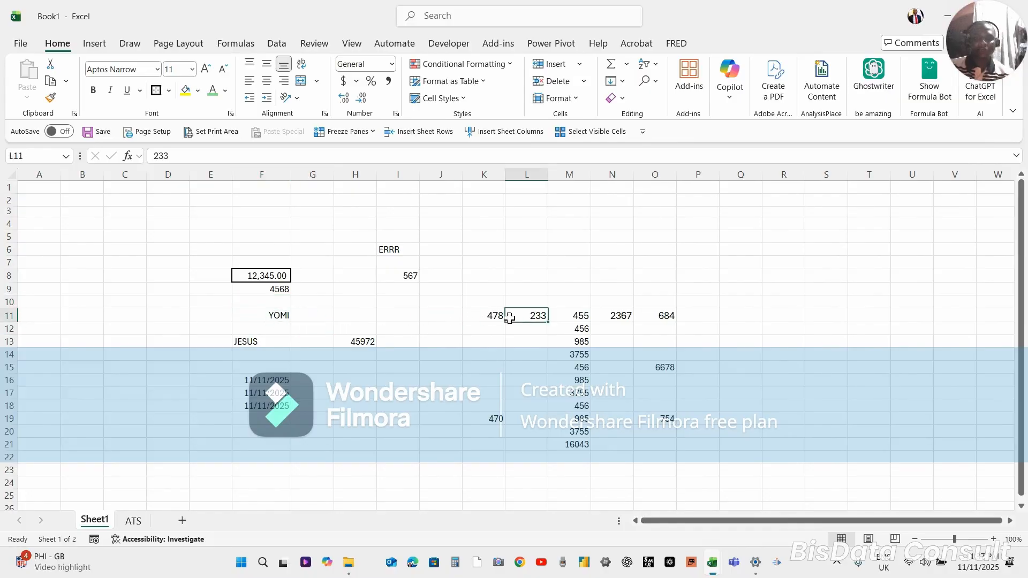
{"action": "left_click", "coordinate": [386, 290]}
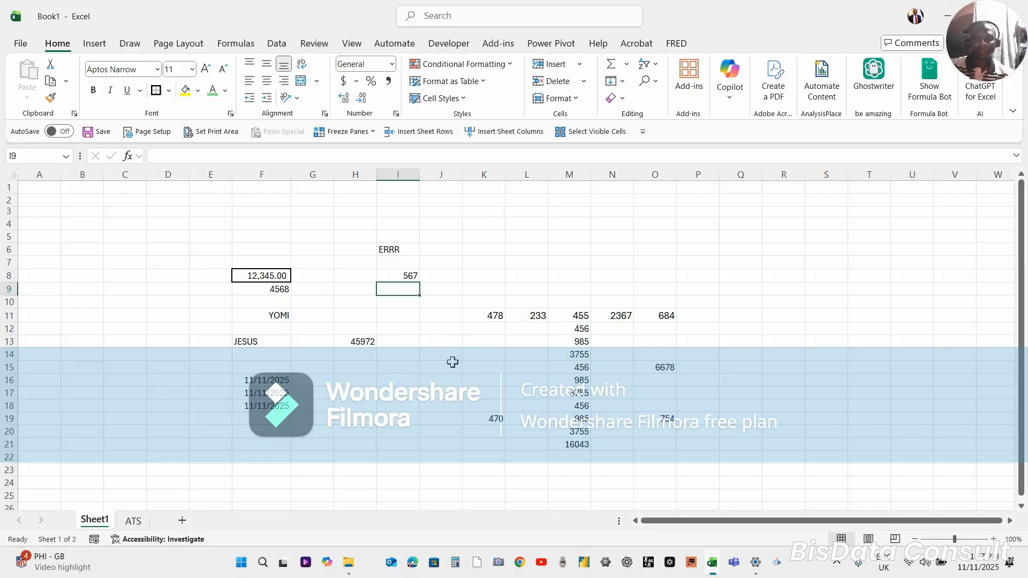
{"action": "left_click", "coordinate": [579, 391]}
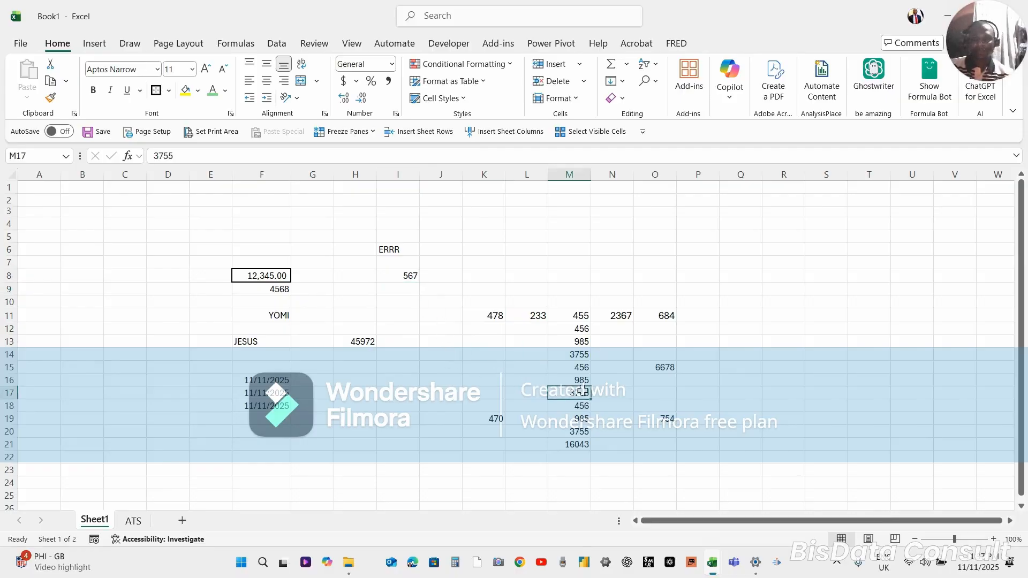
{"action": "left_click", "coordinate": [577, 353]}
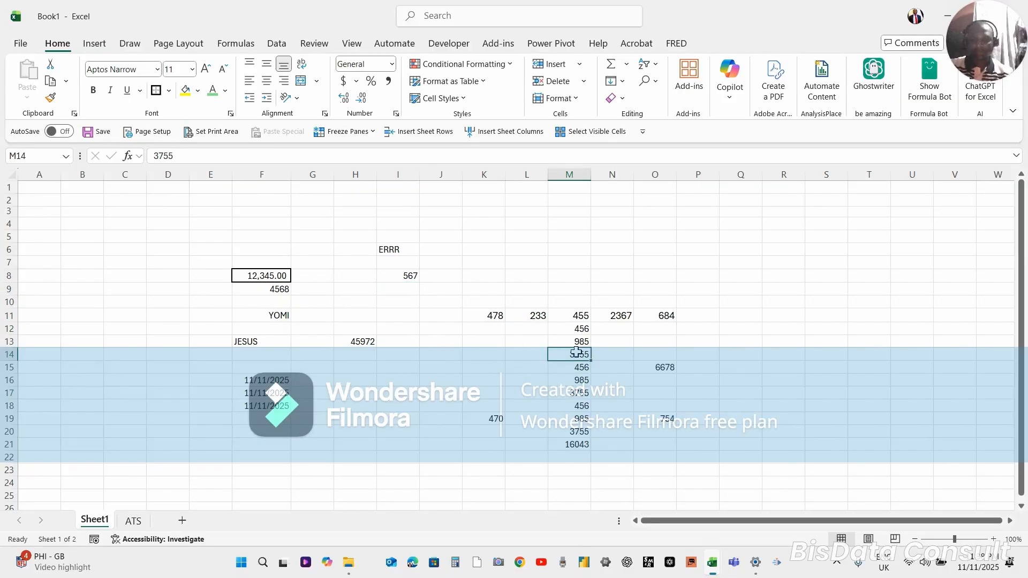
{"action": "left_click", "coordinate": [615, 509]}
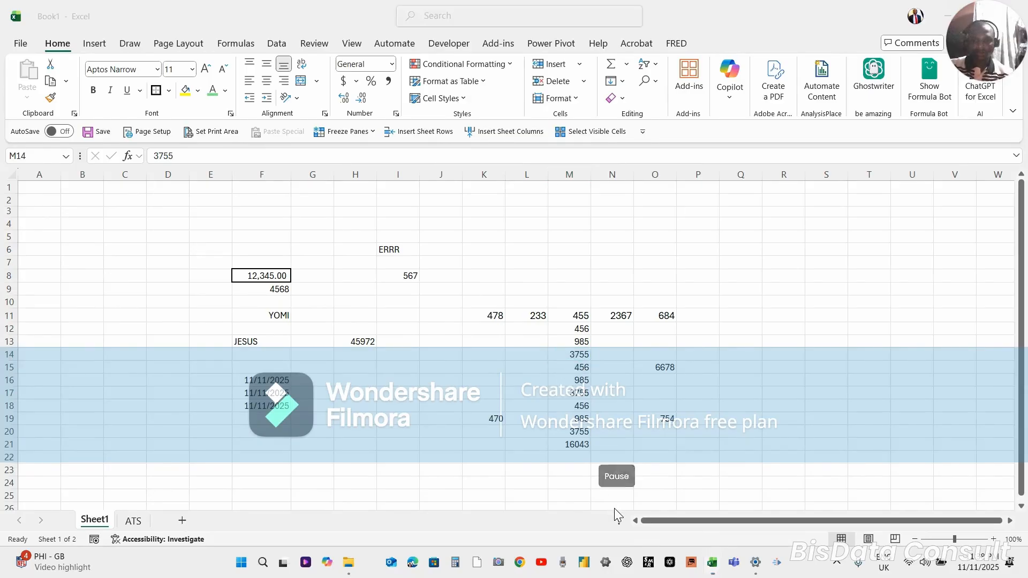
{"action": "left_click", "coordinate": [342, 395]}
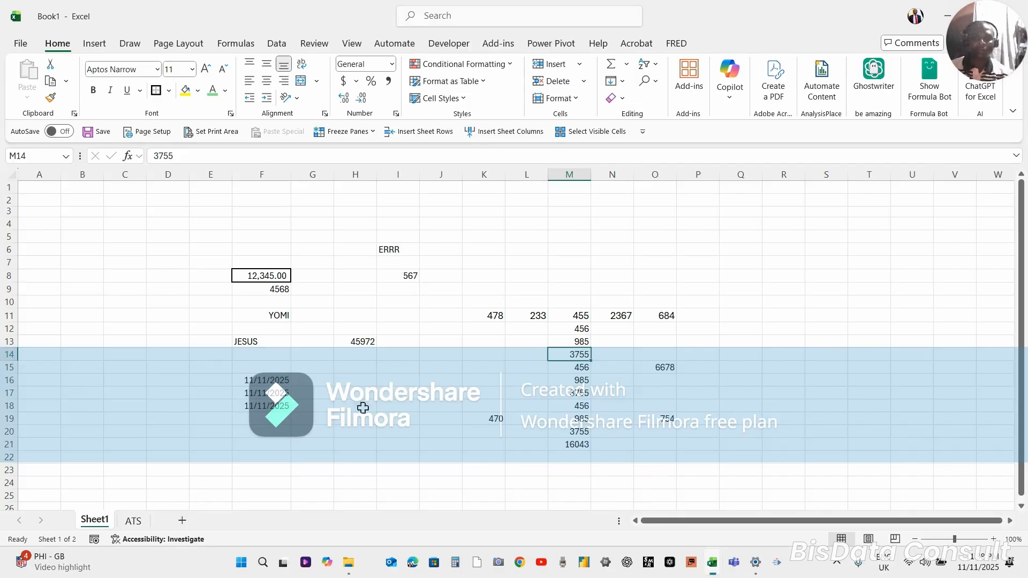
{"action": "left_click", "coordinate": [403, 405]}
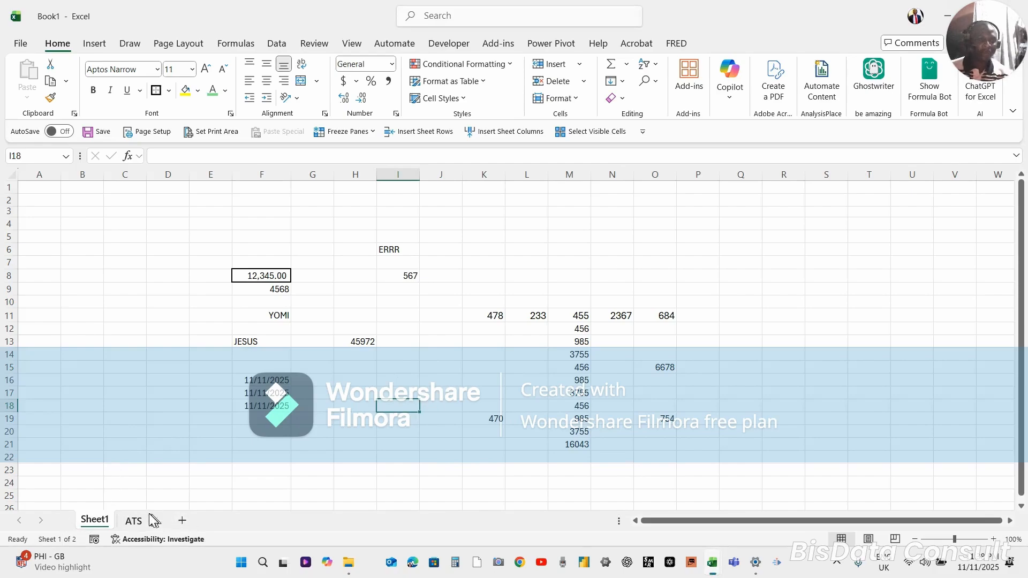
Add a new worksheet after Sheet1 and rename Sheet1 as ADC
{"action": "left_click", "coordinate": [182, 521]}
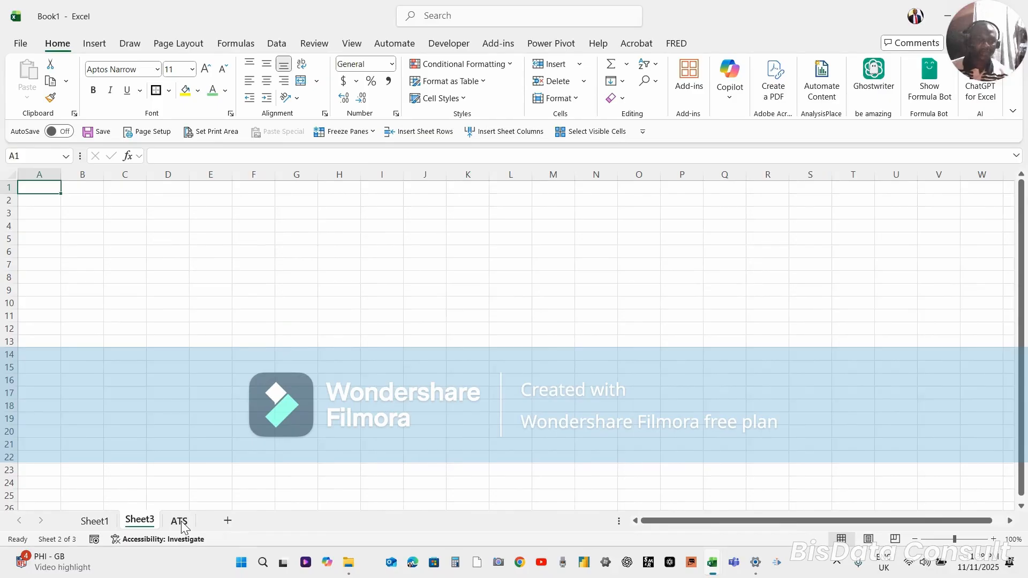
{"action": "double_click", "coordinate": [102, 521]}
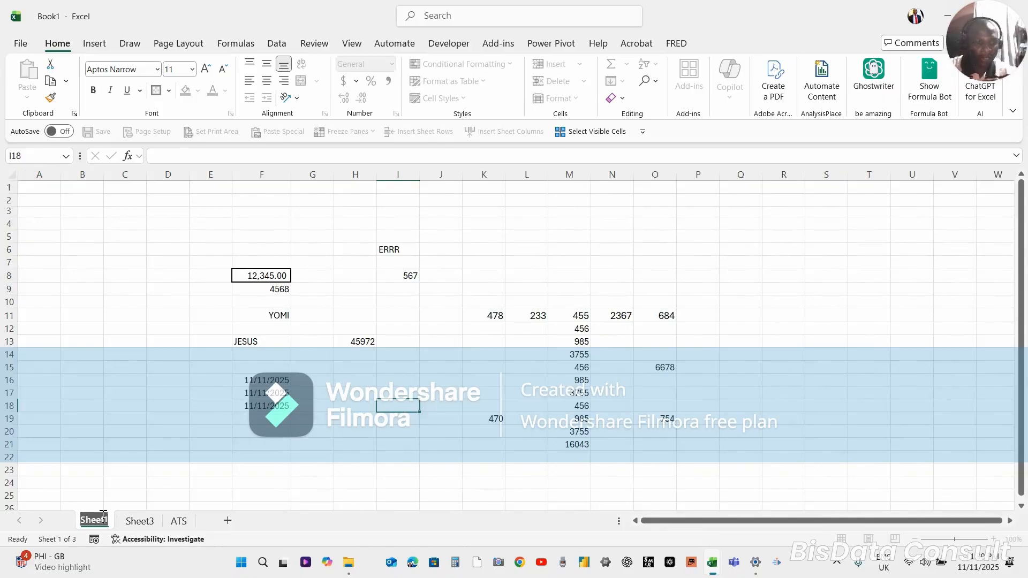
{"action": "type", "text": "ADC"}
{"action": "key", "text": "Return"}
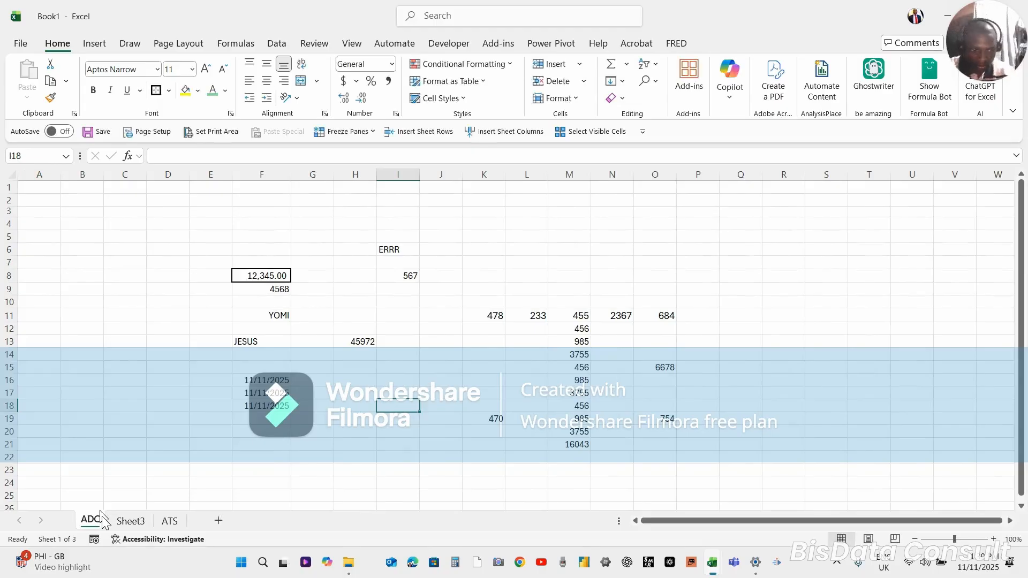
{"action": "left_click", "coordinate": [145, 483]}
Switch to Sheet3 and enter ERT in cell A1
{"action": "left_click", "coordinate": [131, 523]}
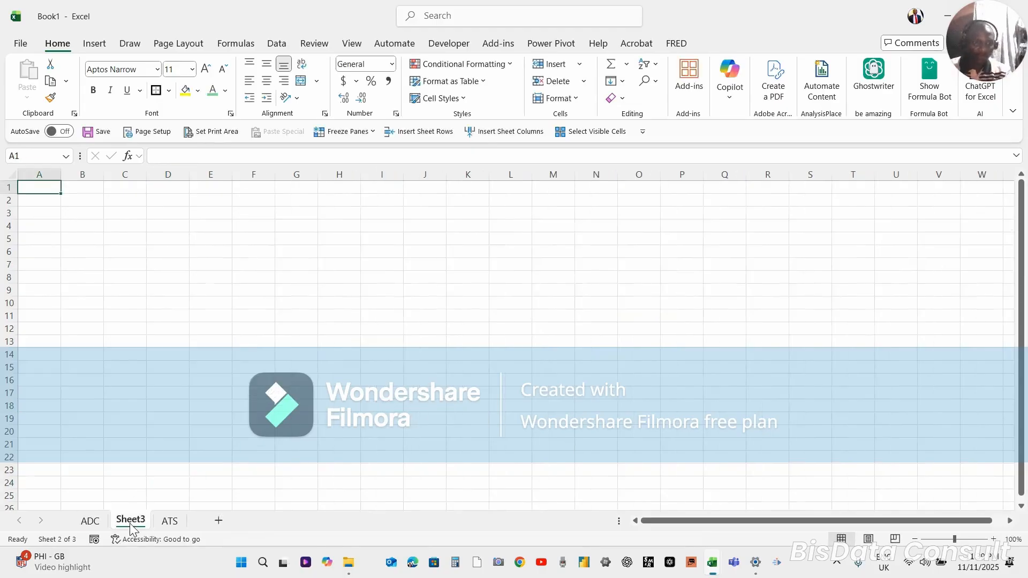
{"action": "type", "text": "ERT"}
{"action": "key", "text": "Return"}
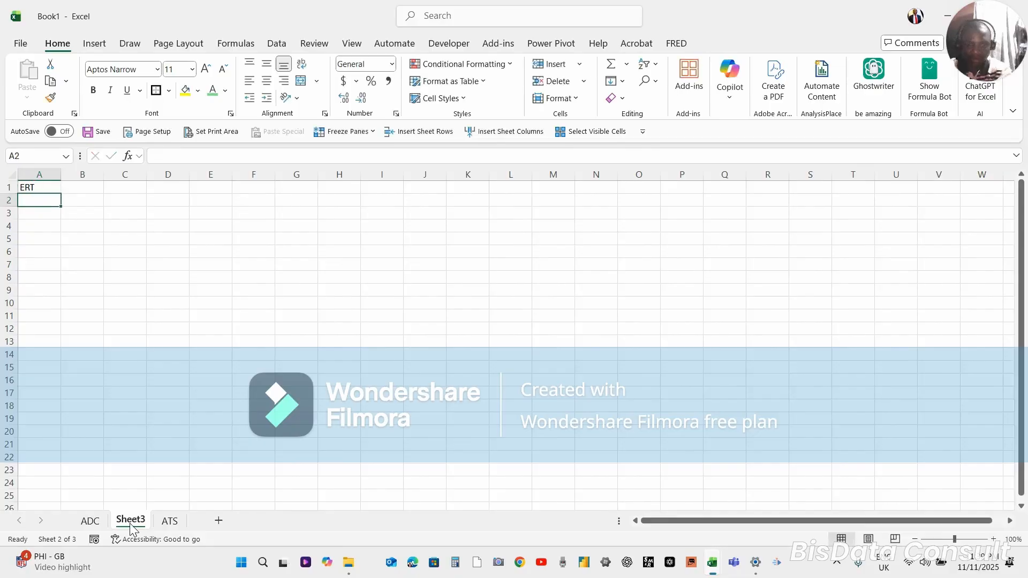
{"action": "left_click", "coordinate": [124, 470]}
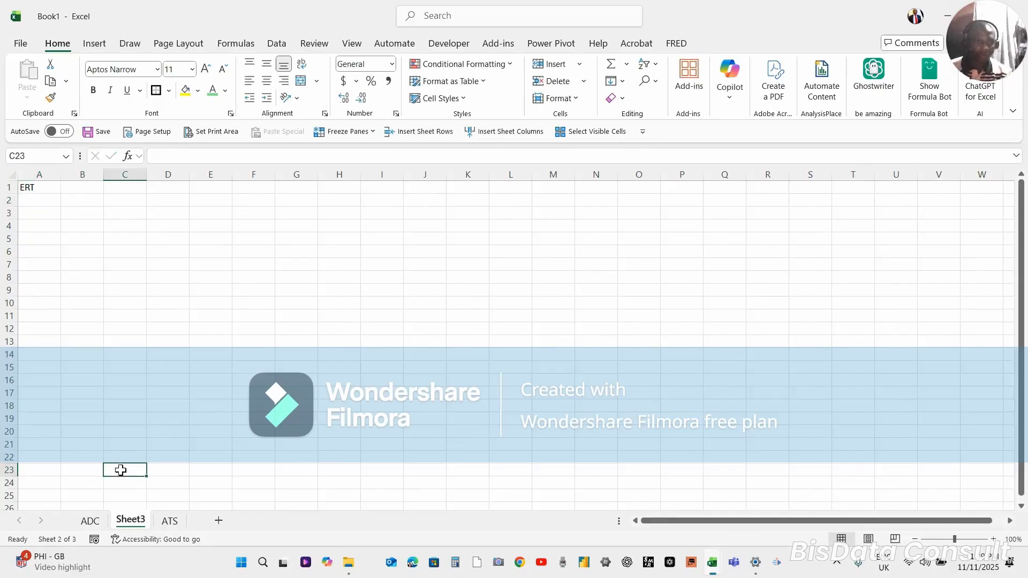
Rename the Sheet3 worksheet, replacing the end of its name with DERF so it reads DERF
{"action": "double_click", "coordinate": [137, 522]}
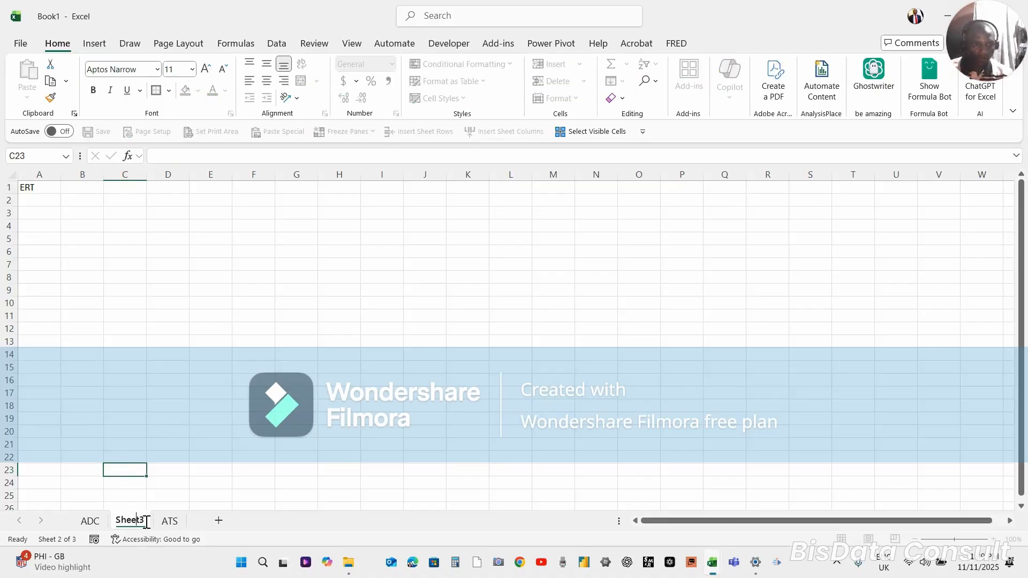
{"action": "key", "text": "BackSpace"}
{"action": "key", "text": "BackSpace"}
{"action": "key", "text": "BackSpace"}
{"action": "key", "text": "BackSpace"}
{"action": "key", "text": "BackSpace"}
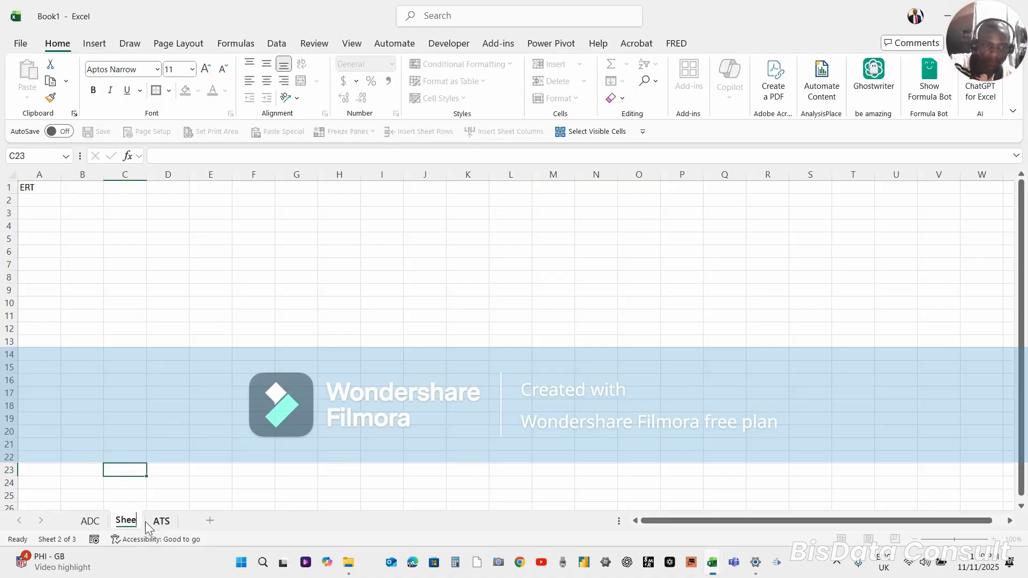
{"action": "key", "text": "BackSpace"}
{"action": "type", "text": "DERF"}
{"action": "key", "text": "Return"}
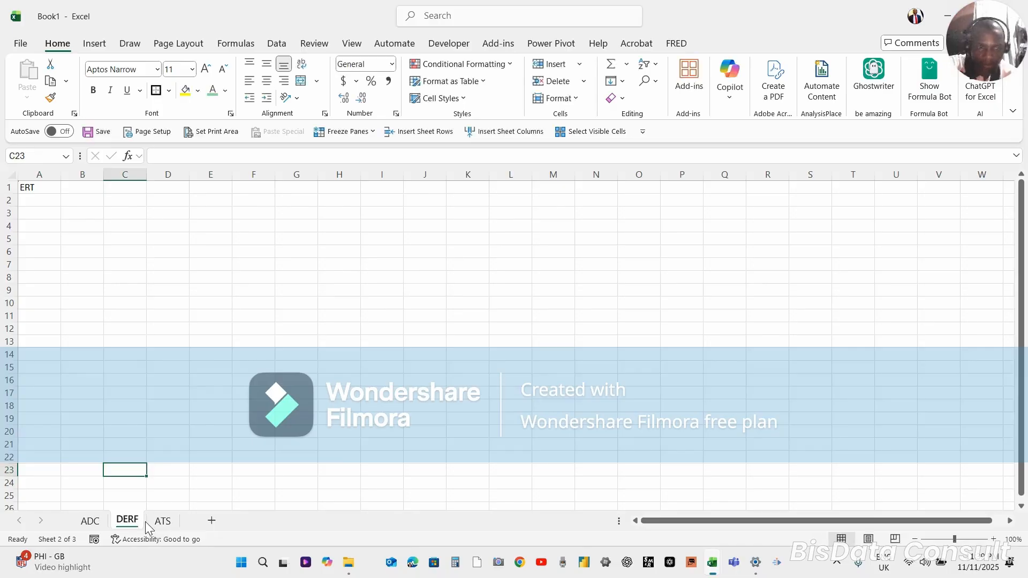
Switch to the ADC worksheet and hide it
{"action": "left_click", "coordinate": [90, 523]}
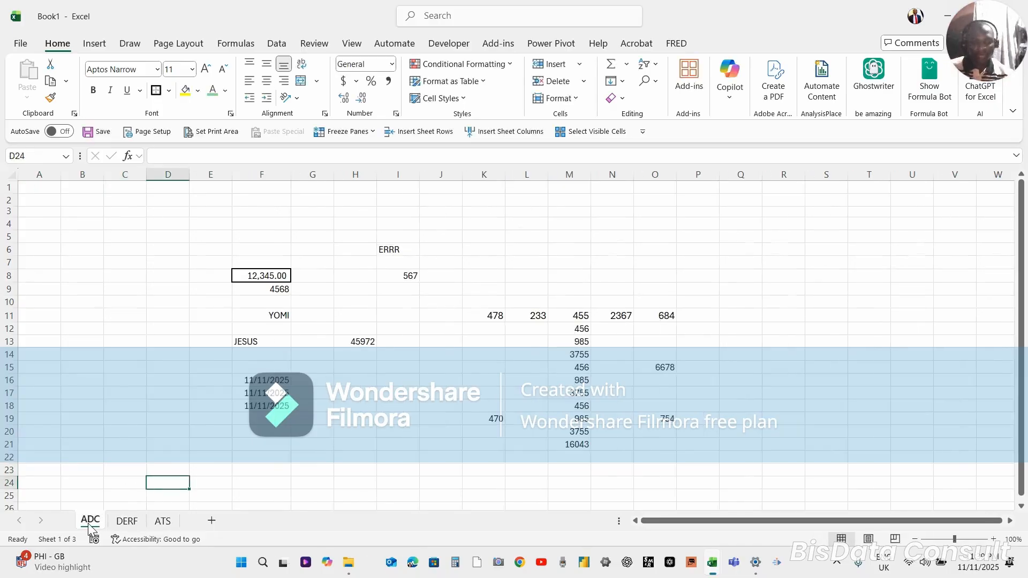
{"action": "right_click", "coordinate": [89, 528]}
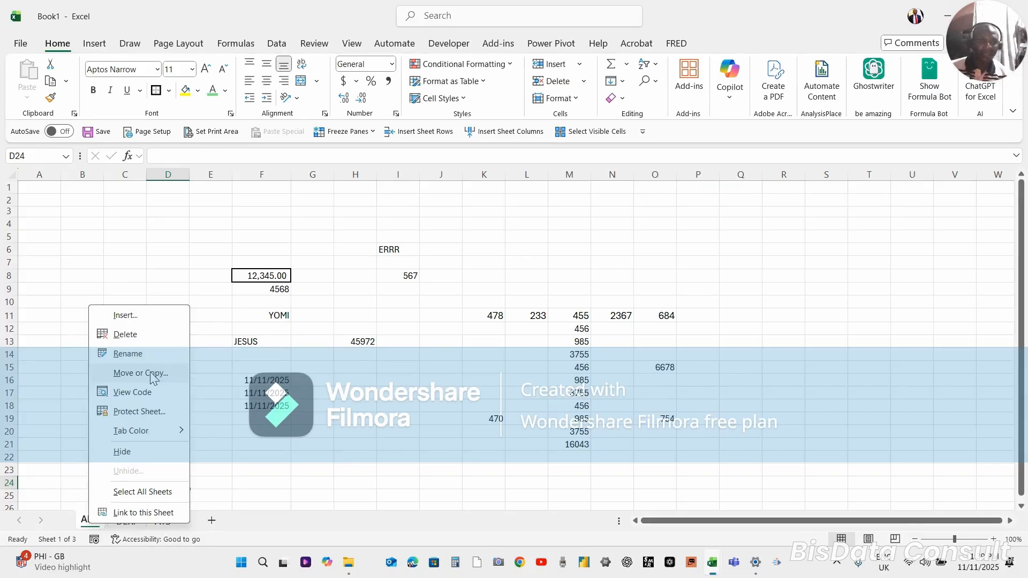
{"action": "left_click", "coordinate": [145, 455]}
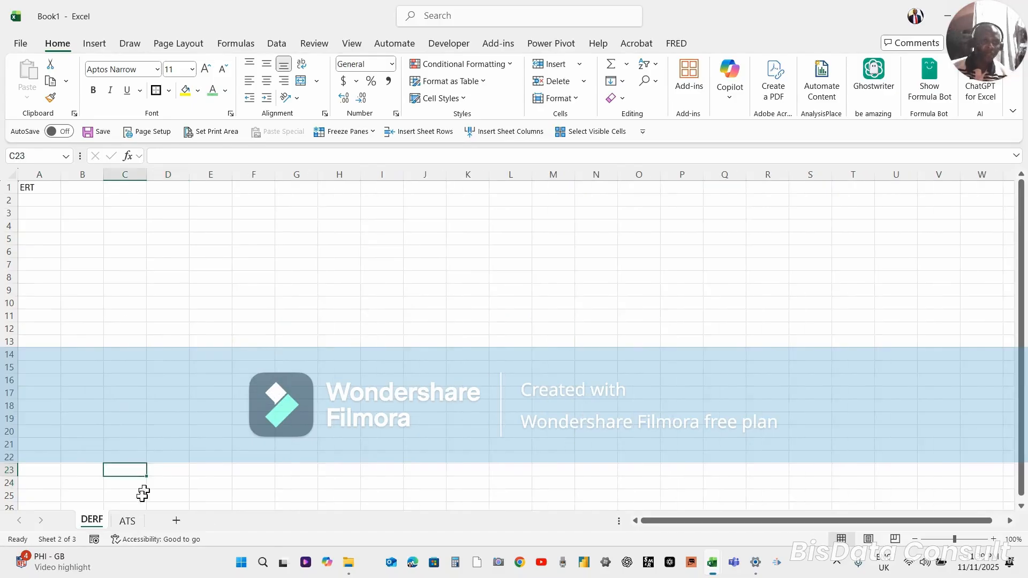
Unhide the ADC worksheet
{"action": "right_click", "coordinate": [88, 523]}
{"action": "left_click", "coordinate": [127, 468]}
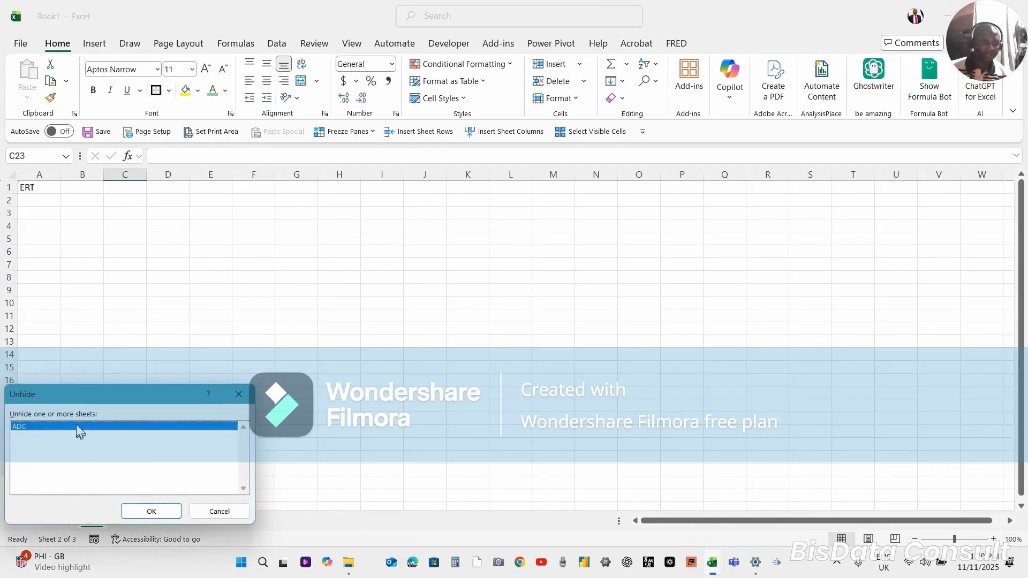
{"action": "left_click", "coordinate": [161, 510]}
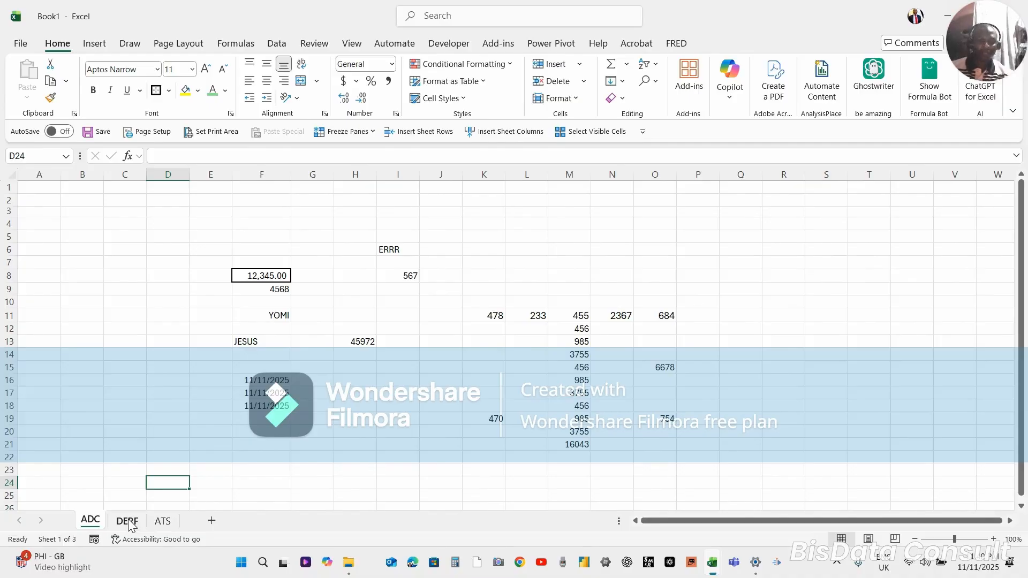
Review the options available for the ADC worksheet and the list of sheets that can be activated, without changing anything
{"action": "right_click", "coordinate": [94, 520]}
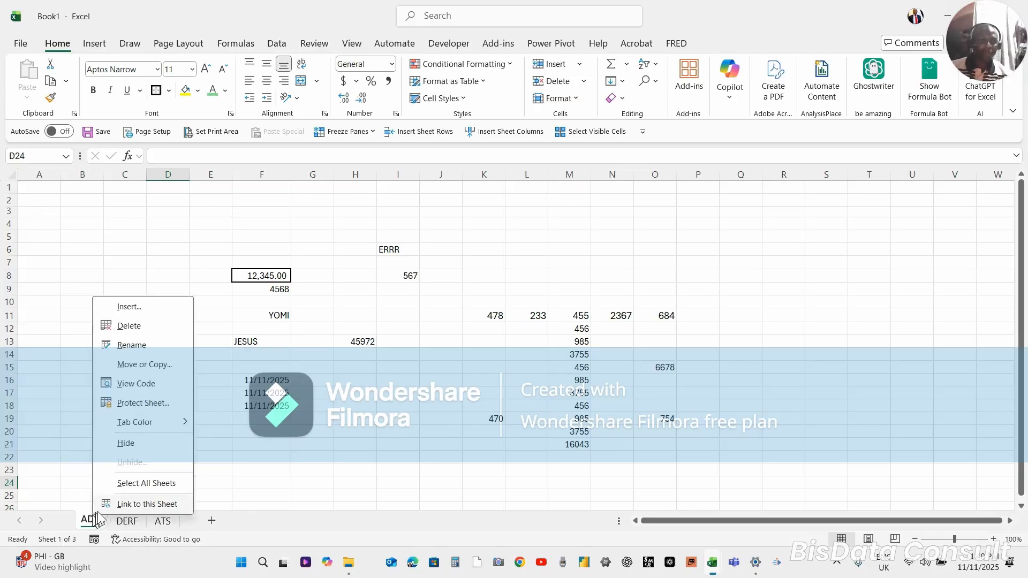
{"action": "left_click", "coordinate": [230, 454]}
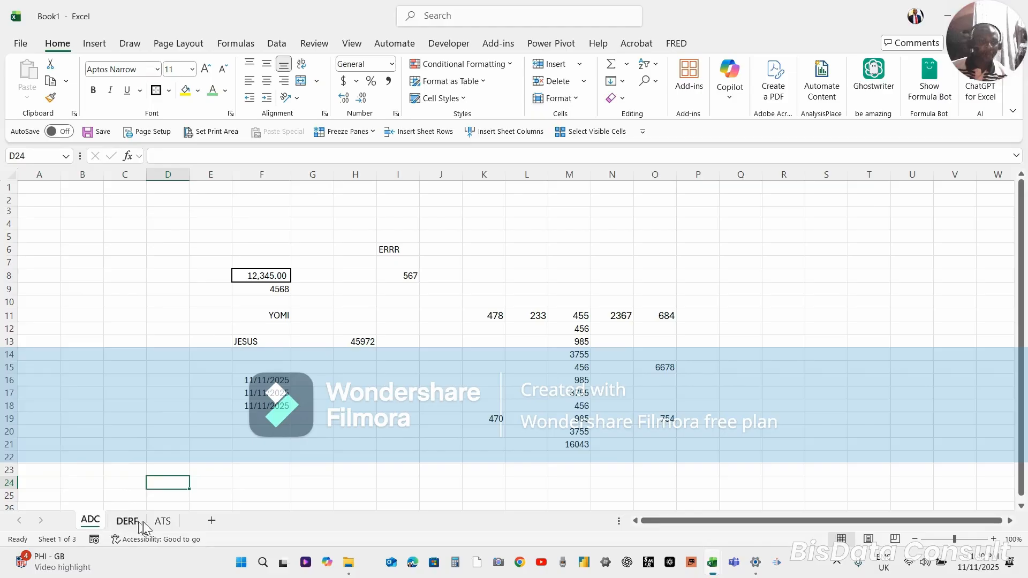
{"action": "right_click", "coordinate": [36, 517]}
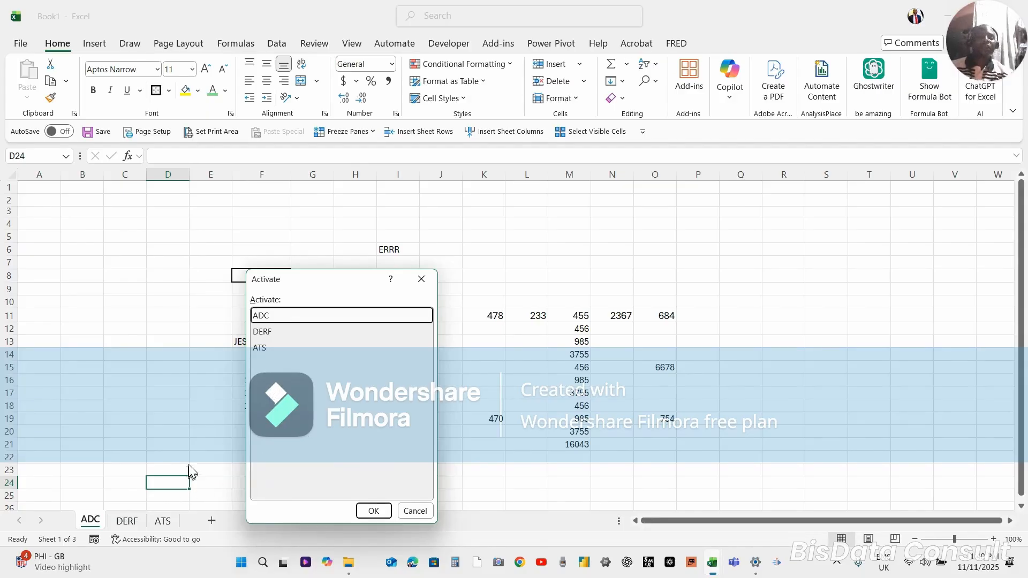
{"action": "left_click", "coordinate": [415, 511]}
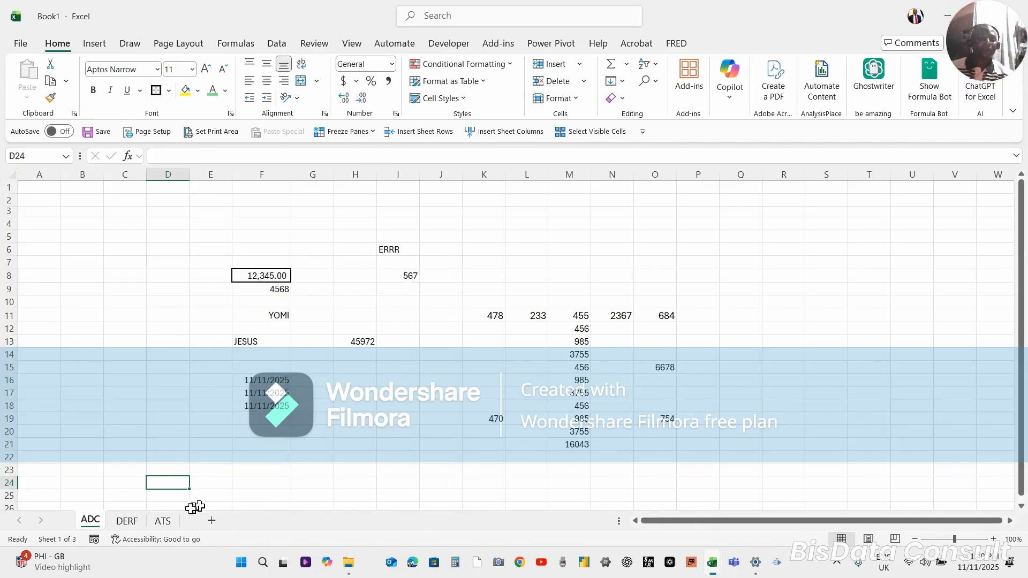
View the DERF and ATS worksheets, and add a new worksheet after ATS
{"action": "left_click", "coordinate": [124, 523]}
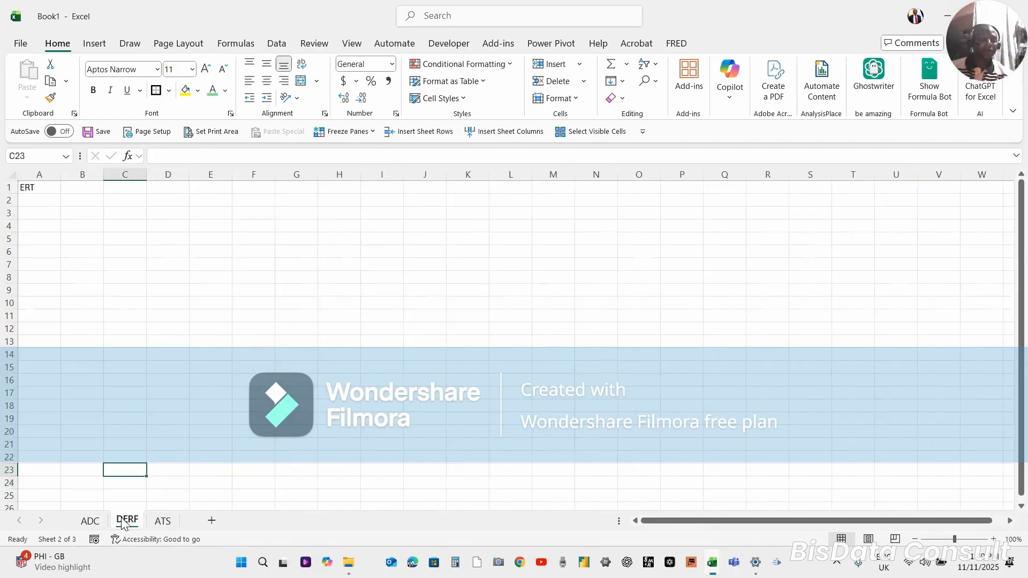
{"action": "left_click", "coordinate": [155, 524]}
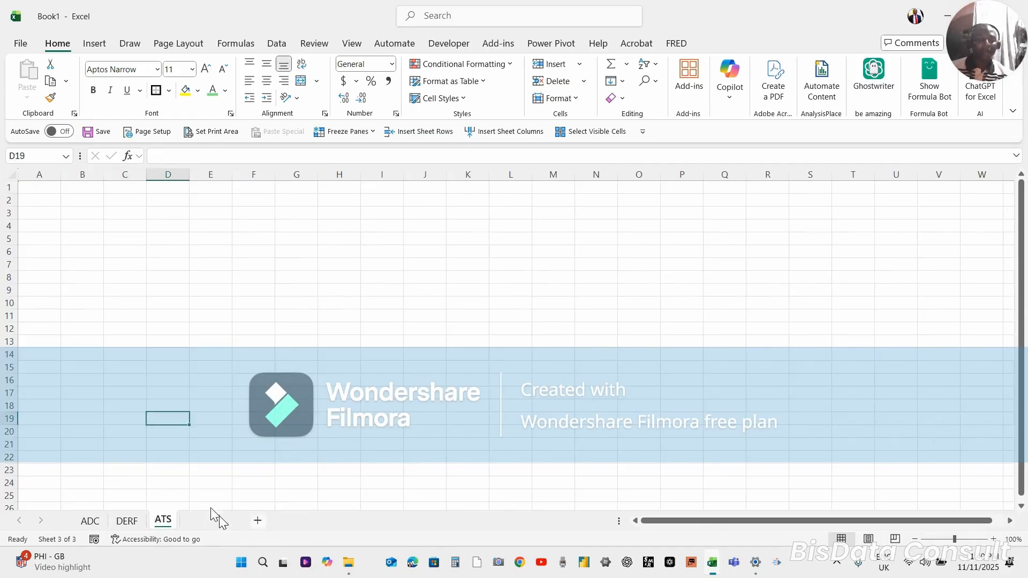
{"action": "left_click", "coordinate": [211, 520]}
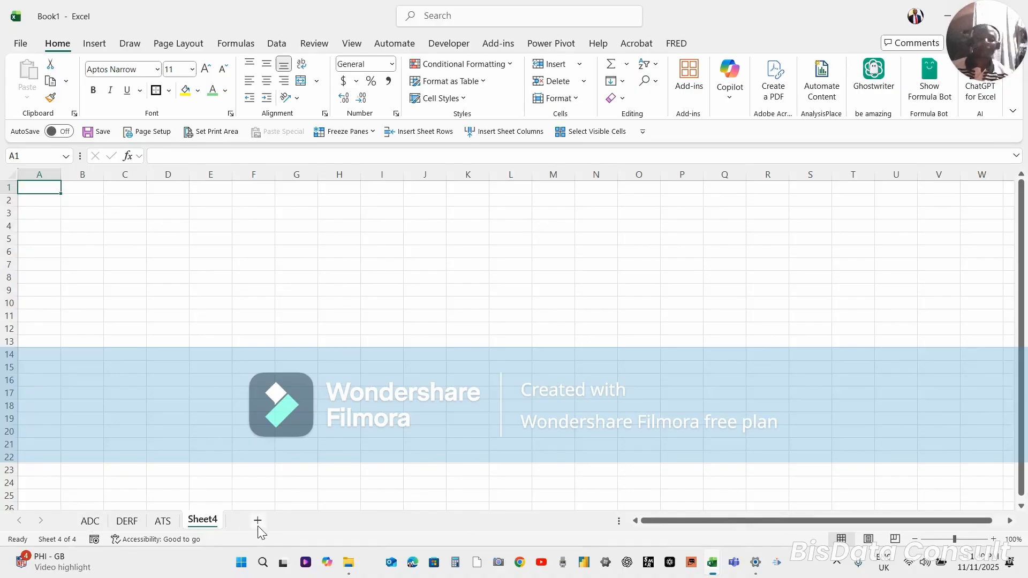
{"action": "left_click", "coordinate": [230, 384]}
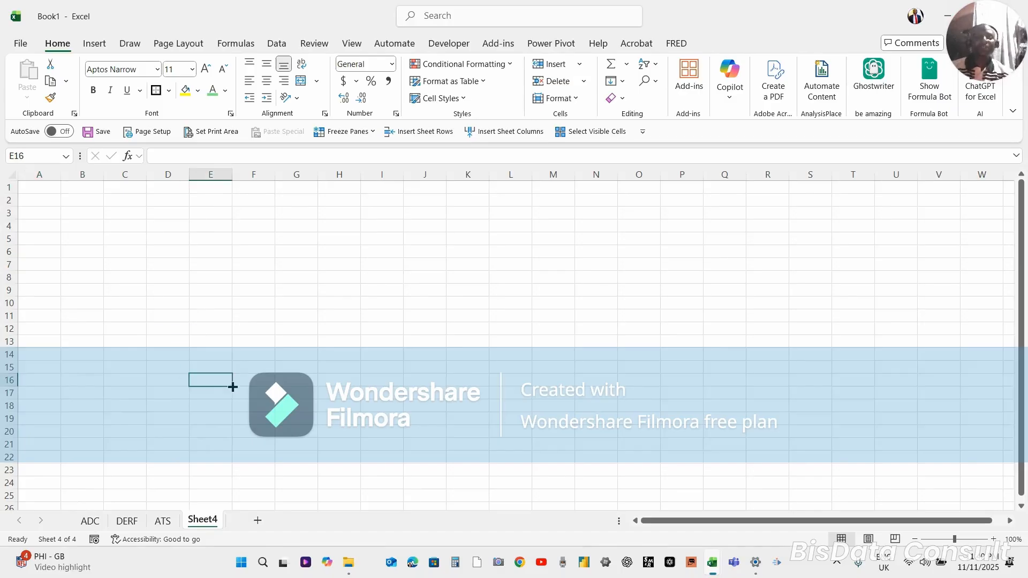
Activate the DERF worksheet from the list of all sheets and select cell E23
{"action": "right_click", "coordinate": [27, 519]}
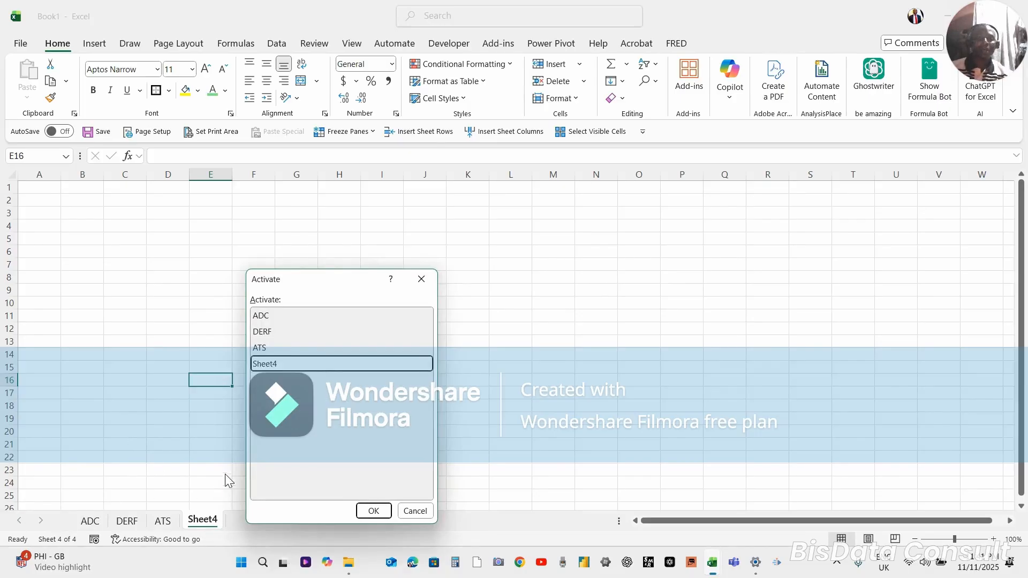
{"action": "left_click", "coordinate": [280, 332]}
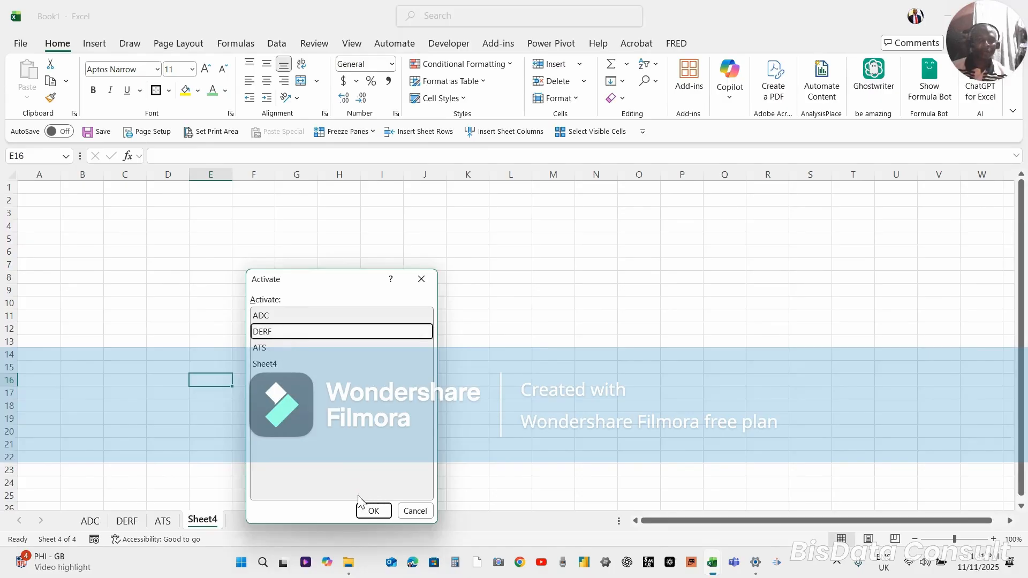
{"action": "left_click", "coordinate": [374, 511]}
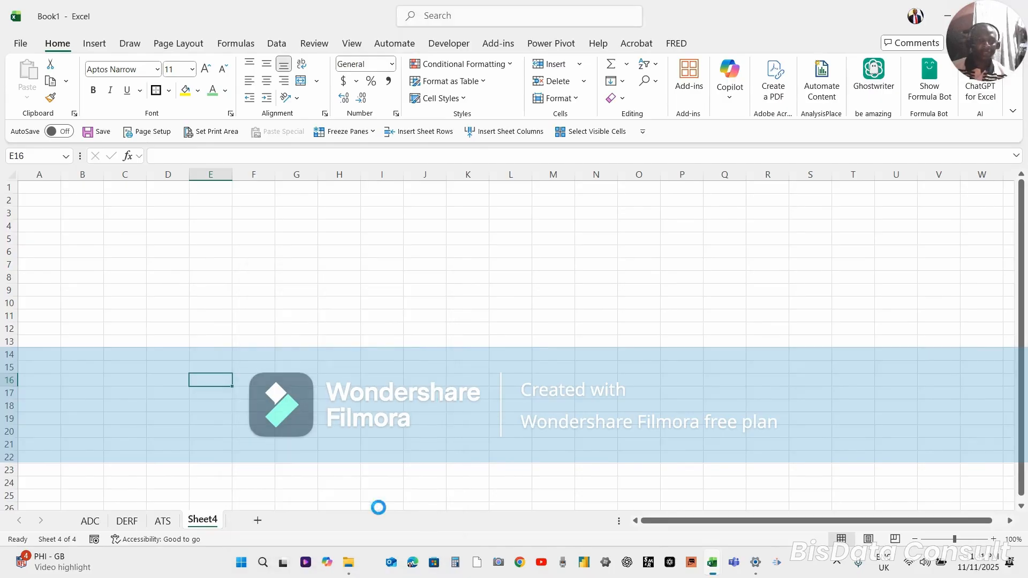
{"action": "left_click", "coordinate": [216, 469]}
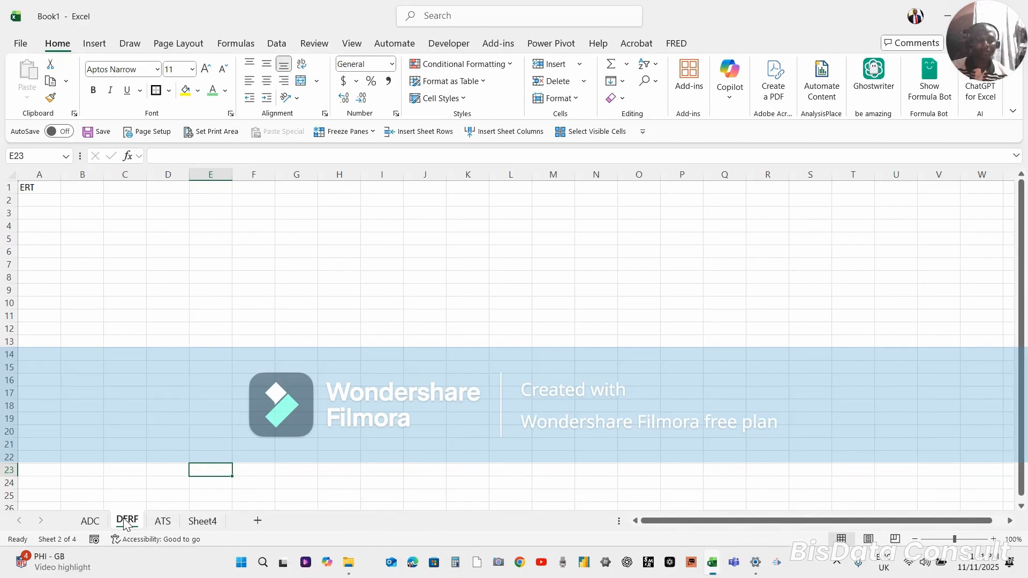
Move the DERF worksheet after ATS, and return it to its place between ADC and ATS
{"action": "left_click_drag", "start_coordinate": [125, 523], "coordinate": [190, 521]}
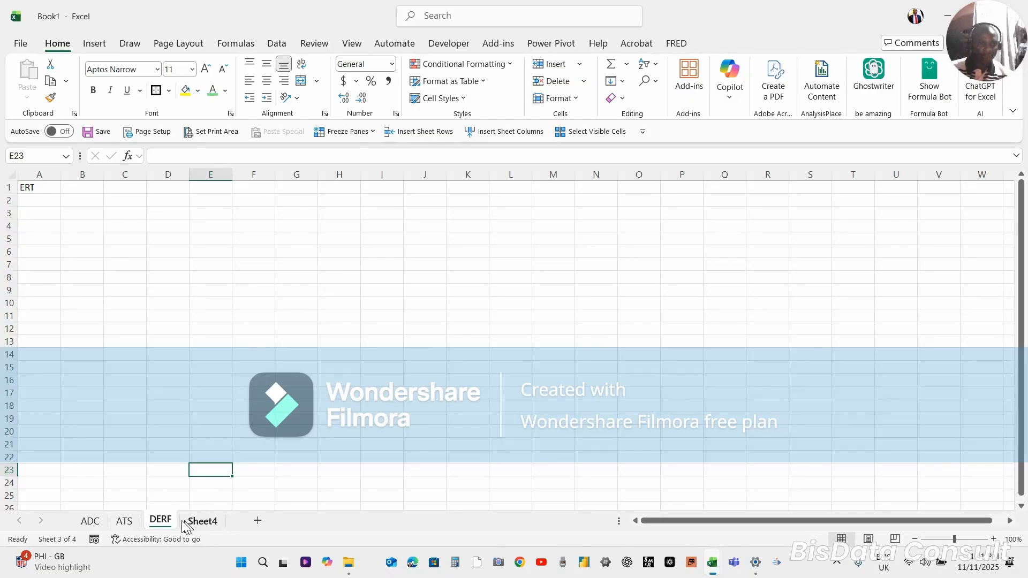
{"action": "left_click_drag", "start_coordinate": [163, 522], "coordinate": [126, 518]}
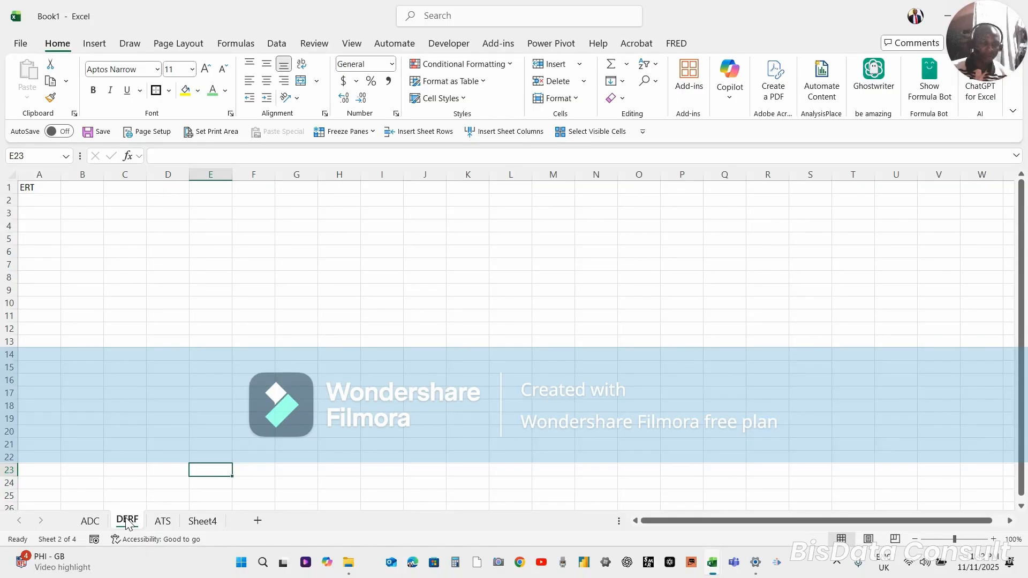
View Sheet4, and move the ATS worksheet between ADC and DERF
{"action": "left_click", "coordinate": [203, 524]}
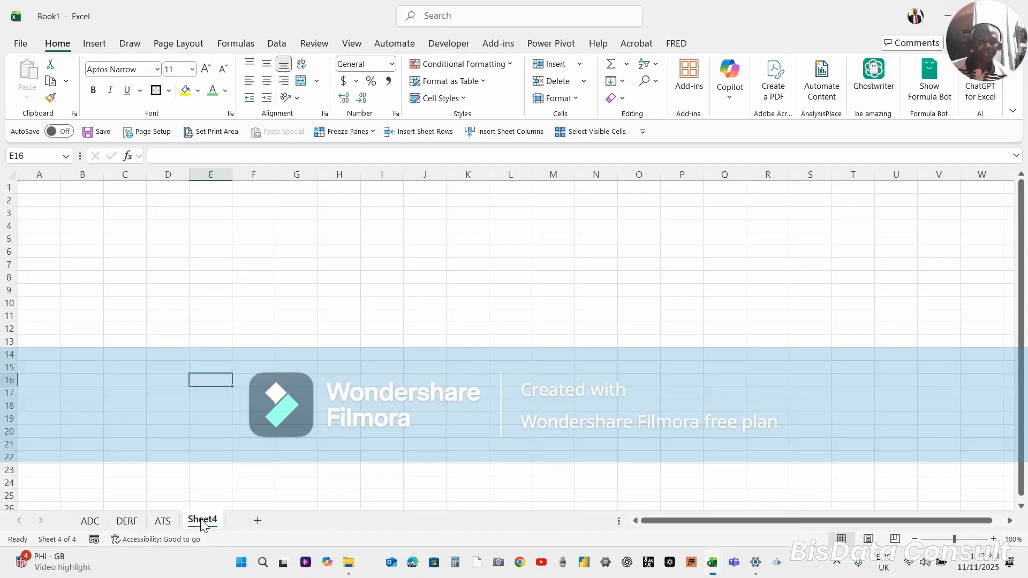
{"action": "left_click", "coordinate": [162, 522]}
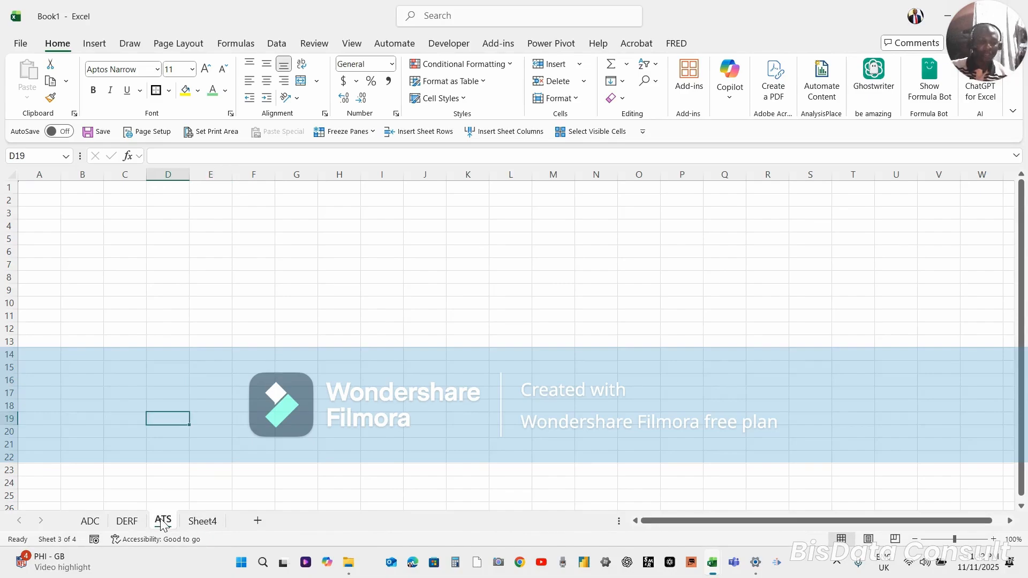
{"action": "left_click_drag", "start_coordinate": [162, 524], "coordinate": [162, 522]}
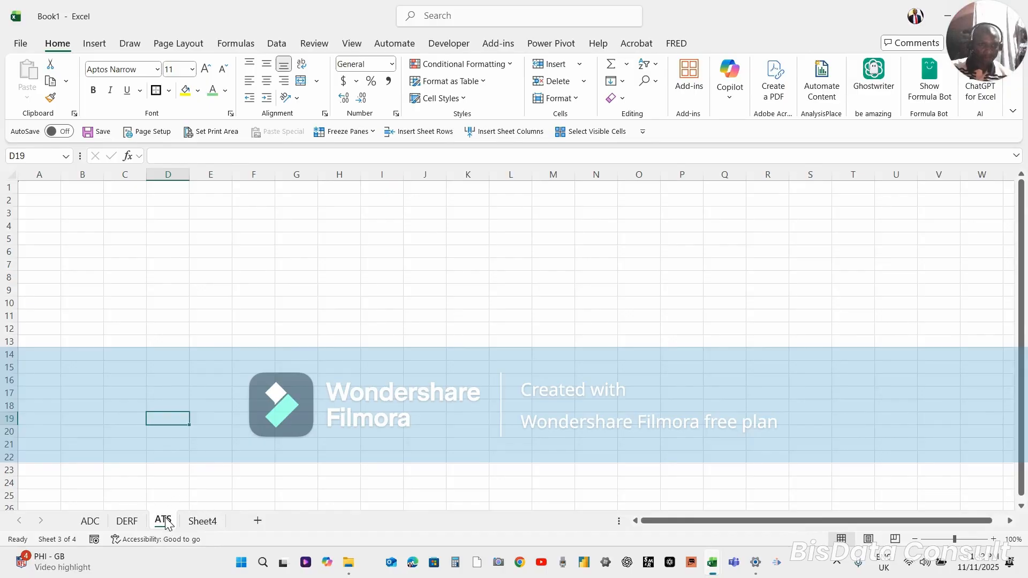
{"action": "left_click_drag", "start_coordinate": [162, 523], "coordinate": [127, 522]}
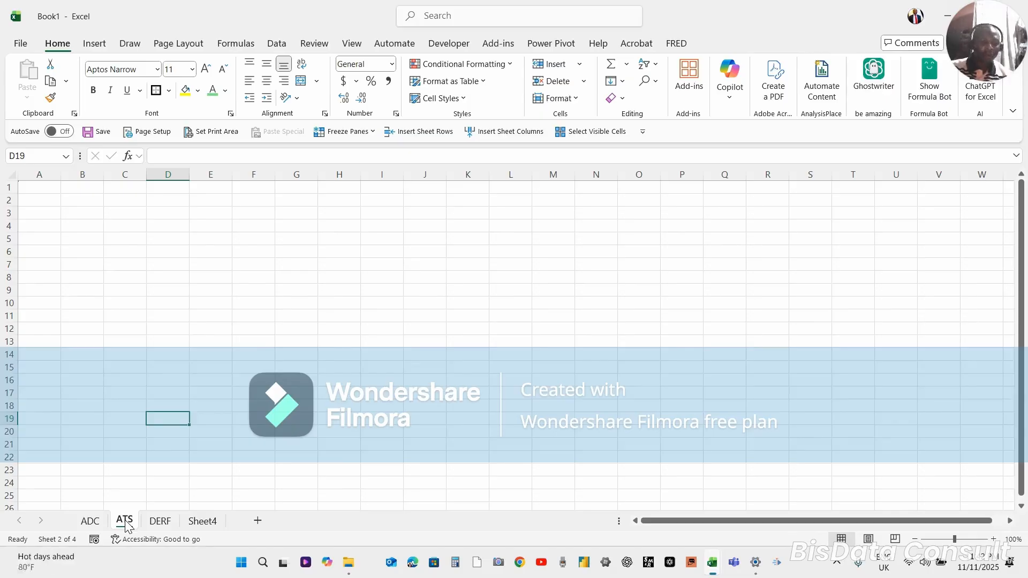
Duplicate the ATS worksheet, placing the copy between ATS and DERF and leaving the copy's name as it is
{"action": "left_click_drag", "start_coordinate": [126, 523], "coordinate": [126, 525]}
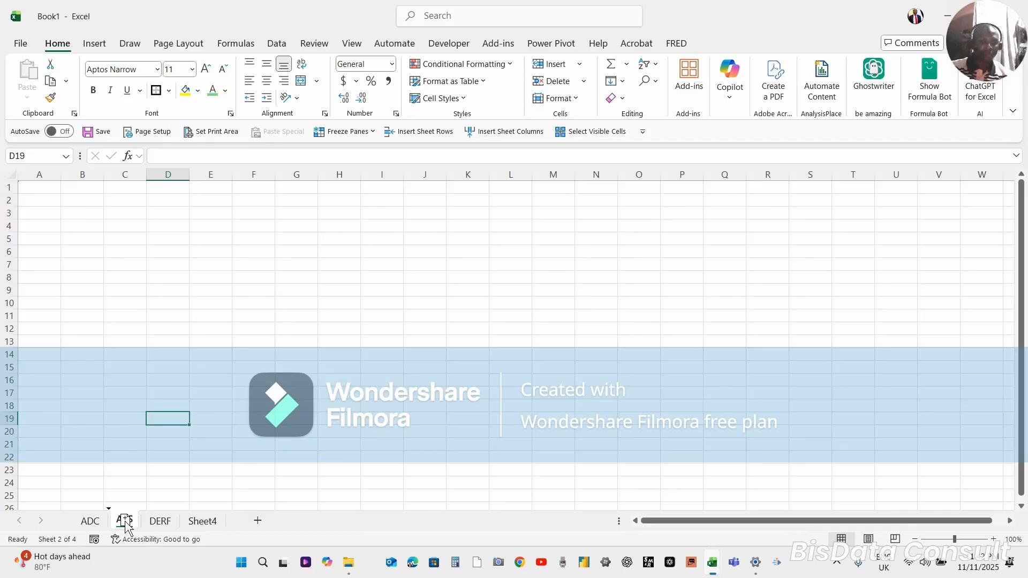
{"action": "left_click_drag", "start_coordinate": [126, 524], "coordinate": [159, 507]}
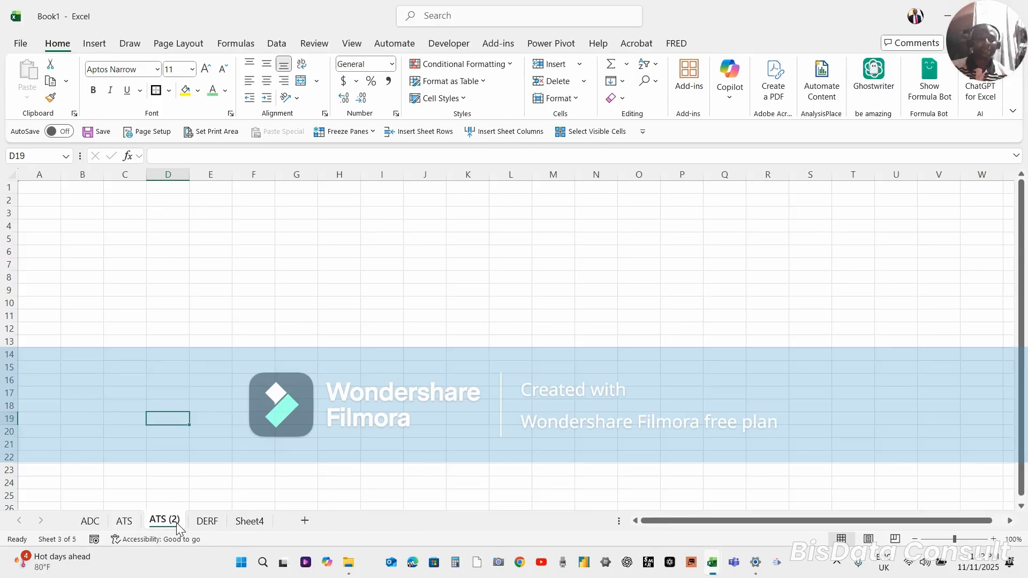
{"action": "double_click", "coordinate": [177, 522]}
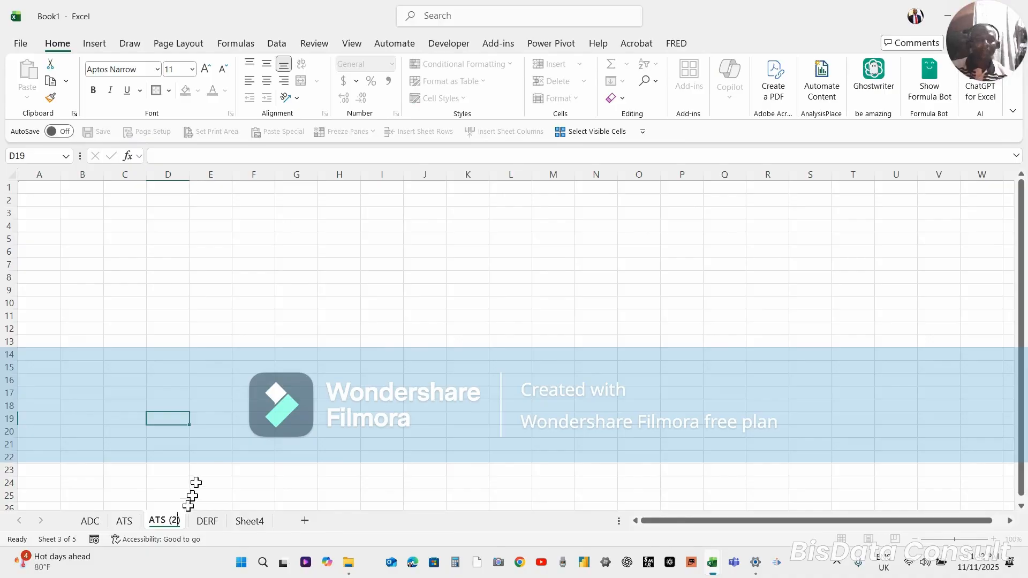
{"action": "left_click", "coordinate": [199, 446]}
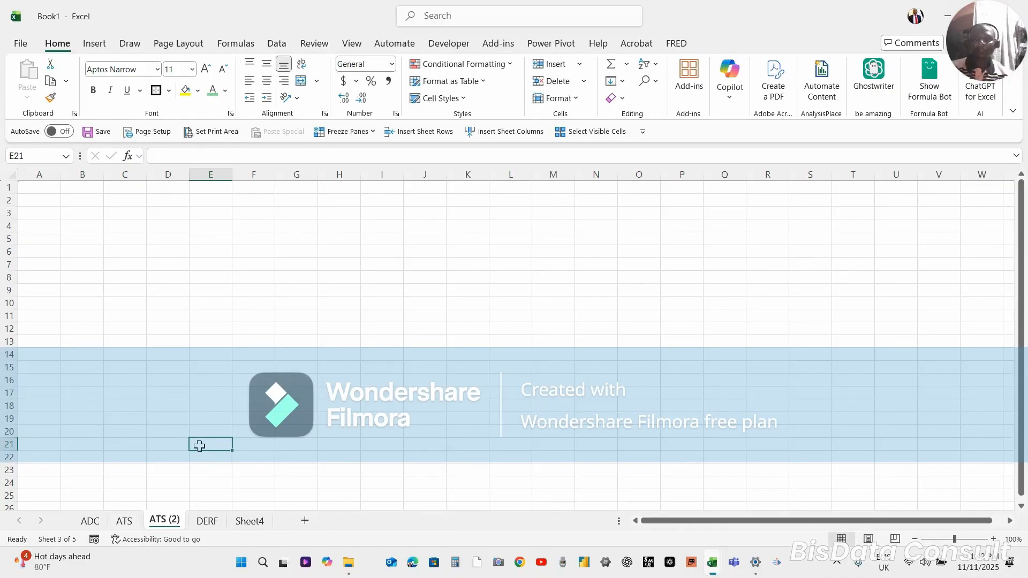